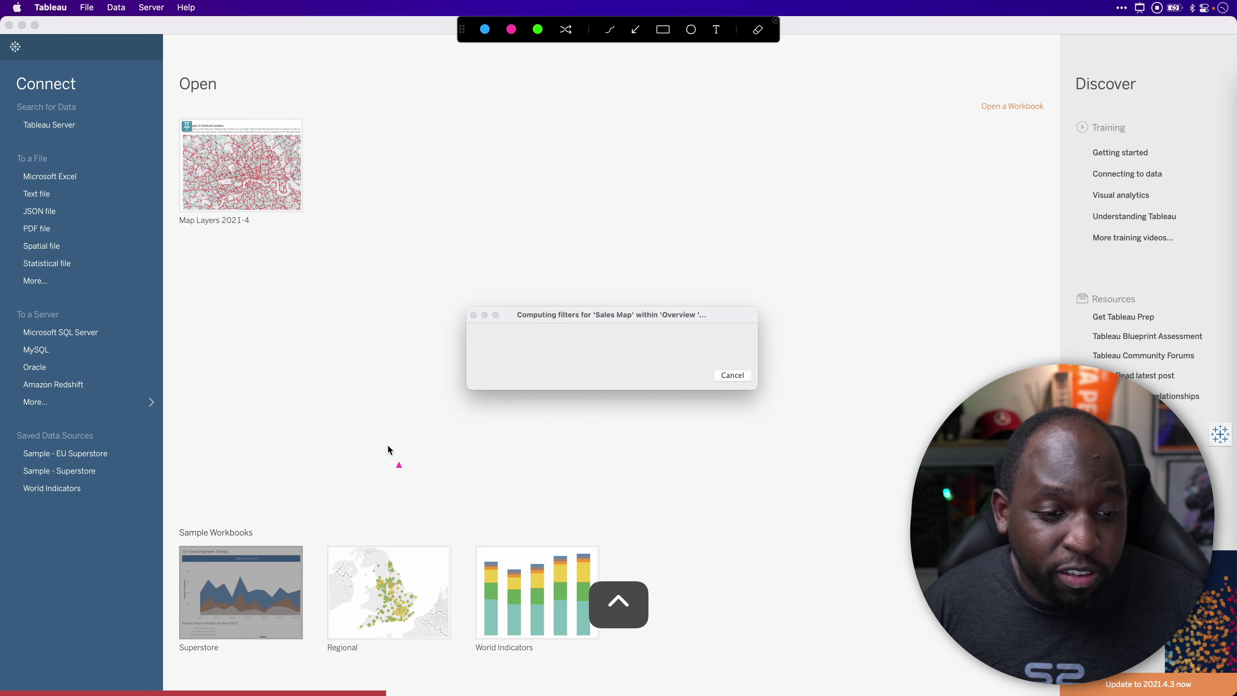
# Point out Spain on the profit-ratio map and the Executive Overview dashboard with on-screen arrows
pyautogui.moveTo(388, 439)
pyautogui.mouseDown()
pyautogui.moveTo(262, 530)
pyautogui.moveTo(246, 563)
pyautogui.mouseUp()
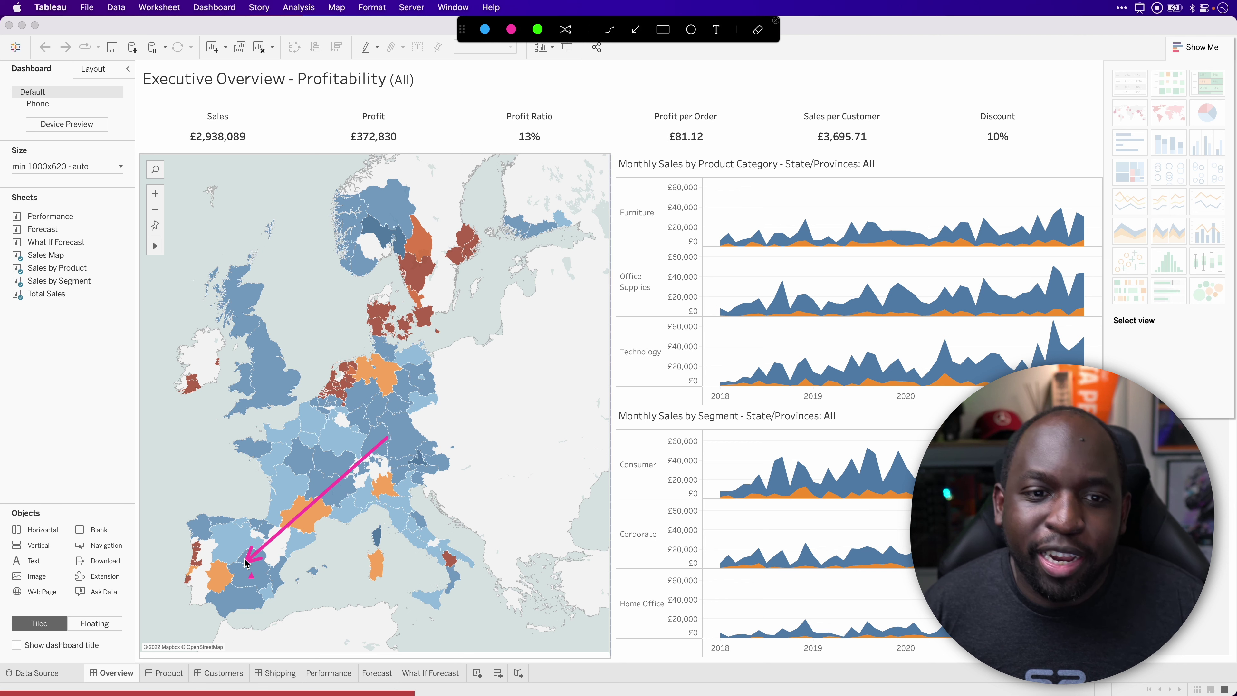
pyautogui.press('Escape')
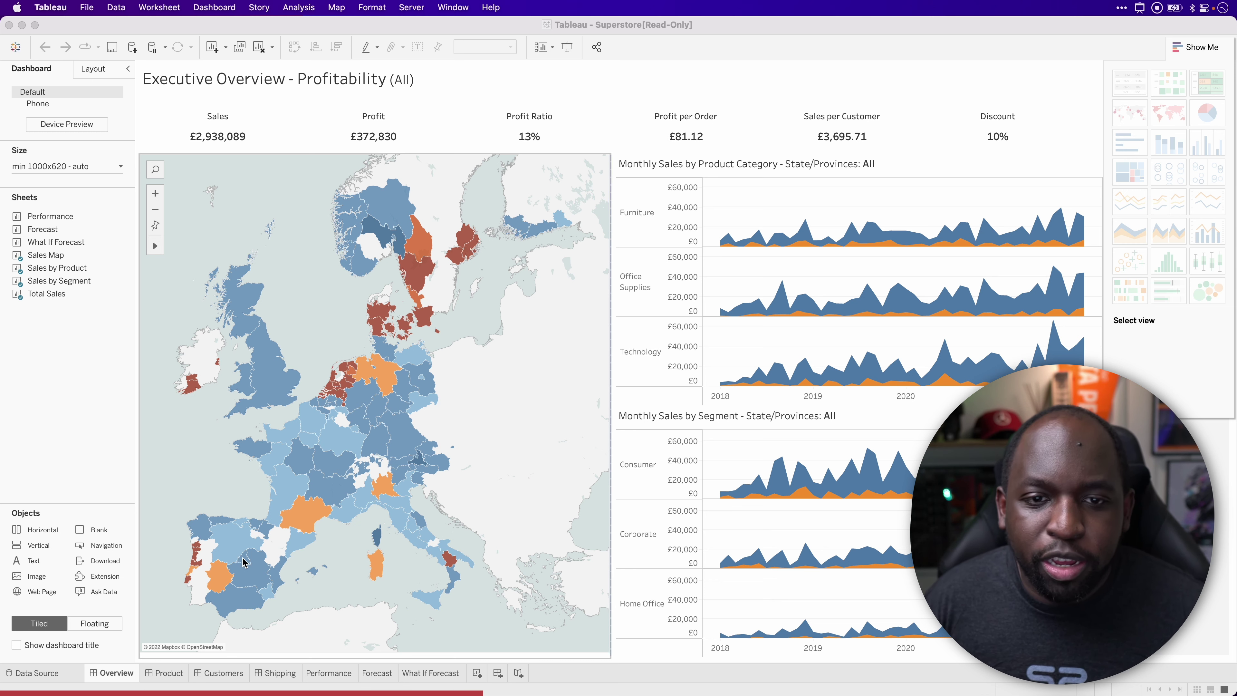
pyautogui.moveTo(566, 322)
pyautogui.mouseDown()
pyautogui.moveTo(919, 192)
pyautogui.moveTo(1089, 92)
pyautogui.mouseUp()
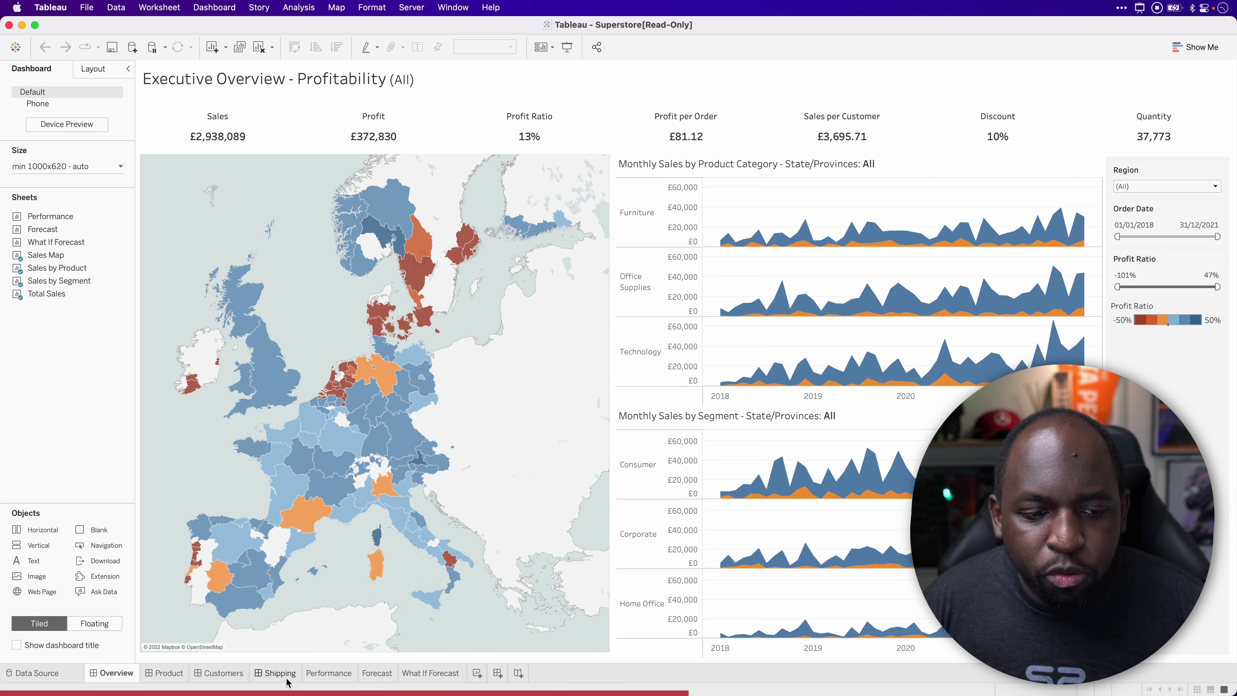
pyautogui.moveTo(343, 447)
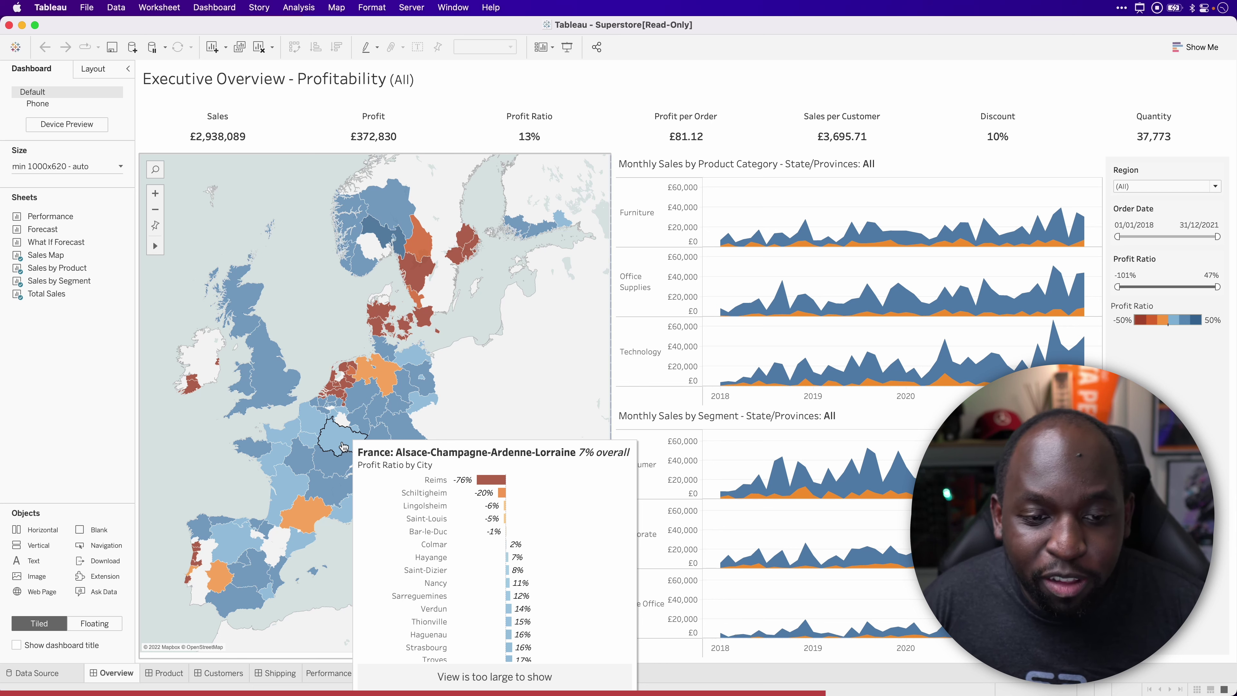
pyautogui.moveTo(783, 287)
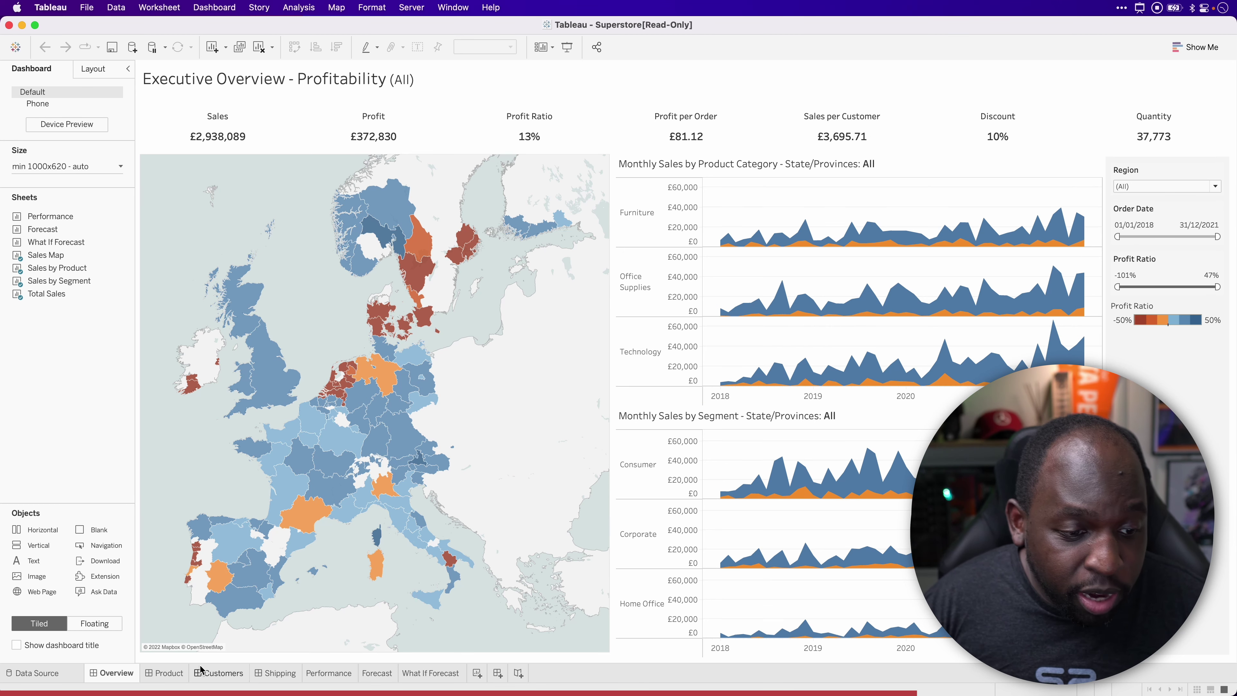
# On Product Drilldown, select the Chairs mark and the Consumer and Furniture marks, then add Sheet 17
pyautogui.click(165, 672)
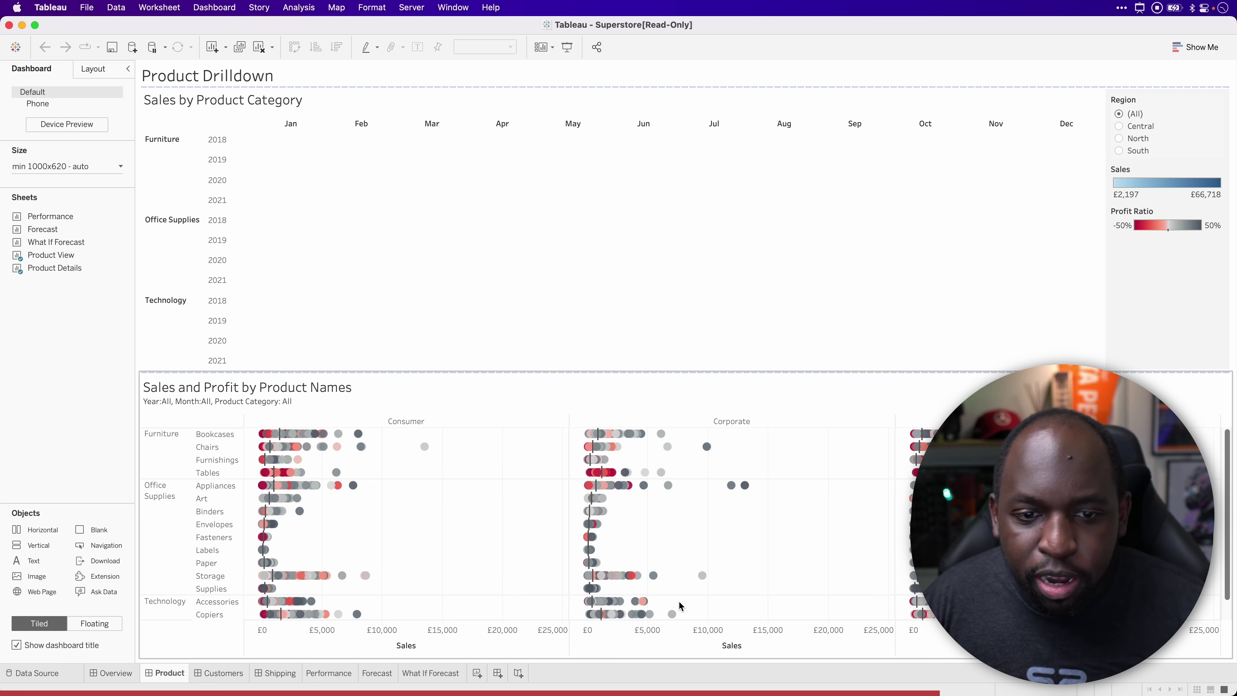
pyautogui.moveTo(425, 448)
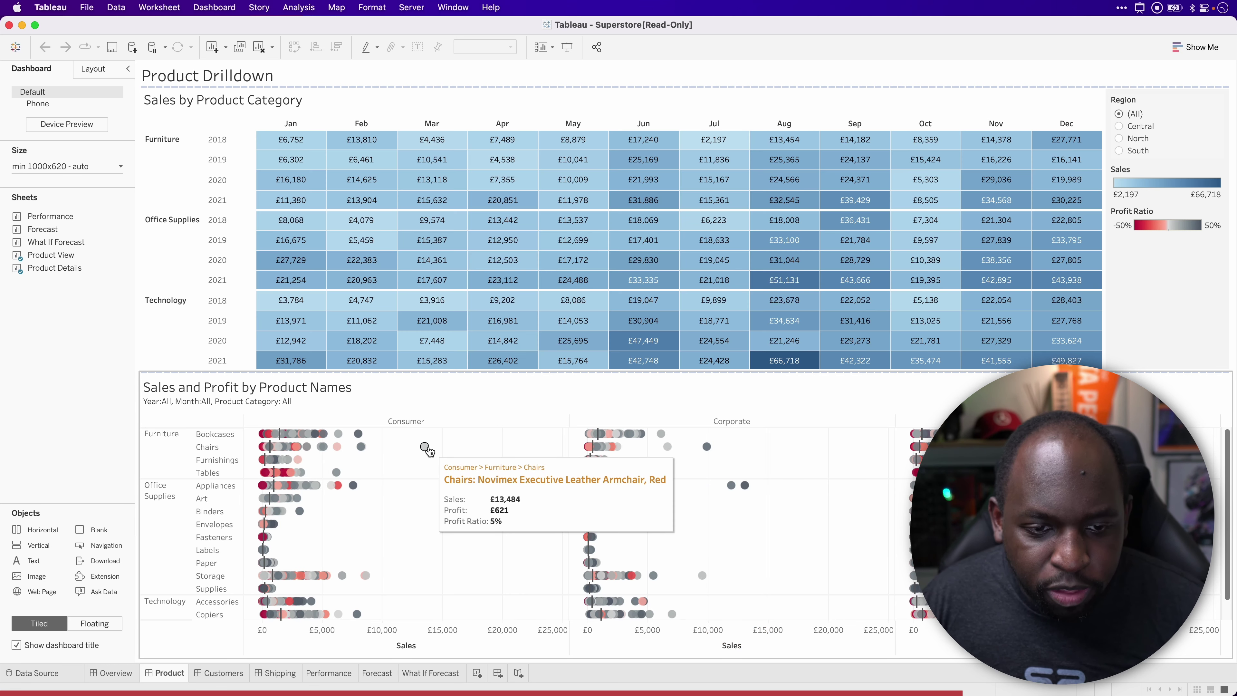
pyautogui.click(425, 447)
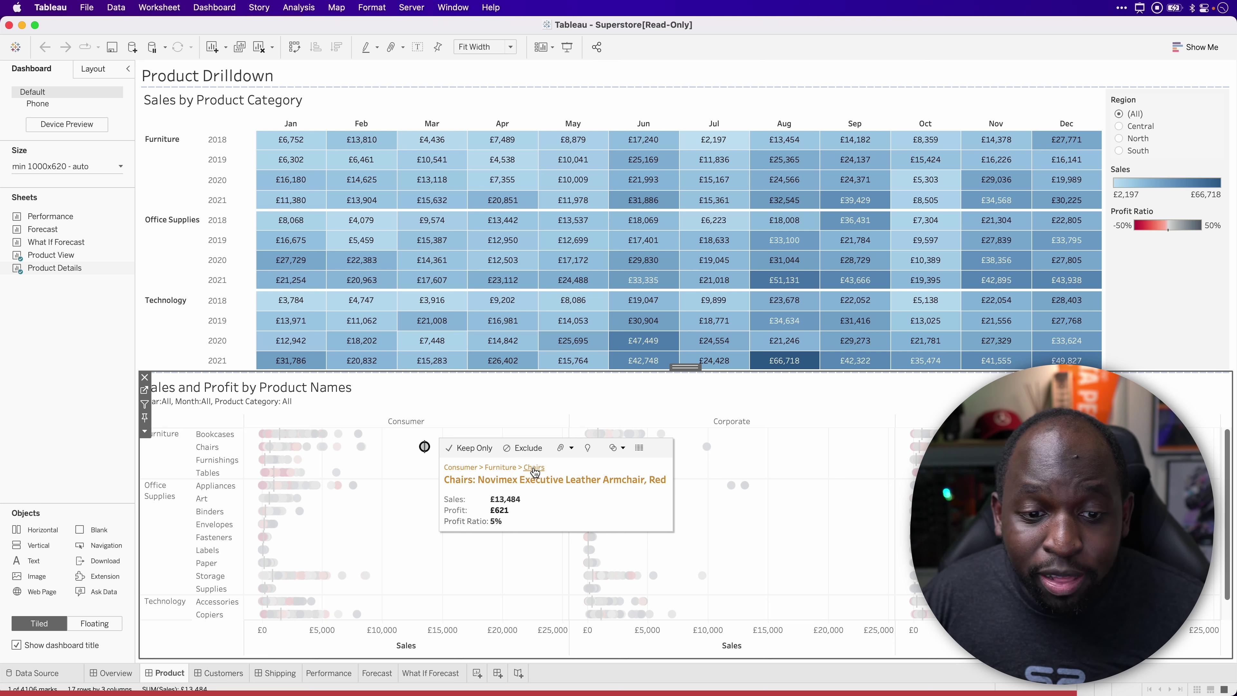
pyautogui.click(477, 468)
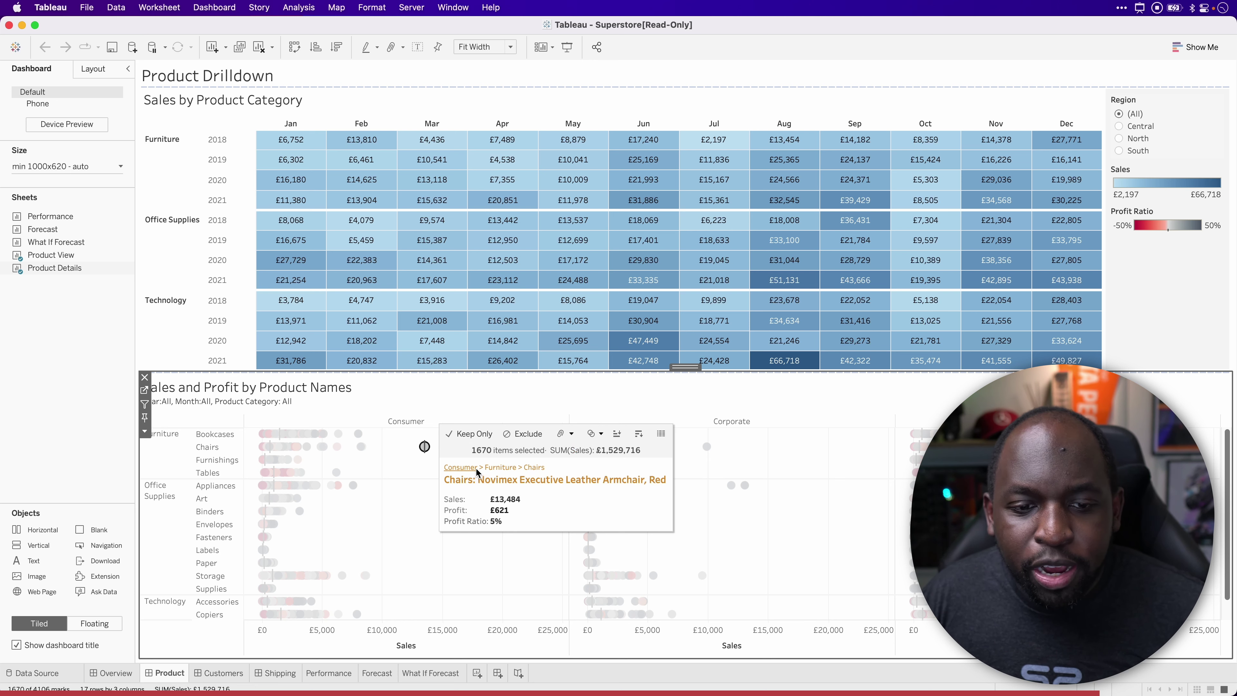
pyautogui.click(505, 469)
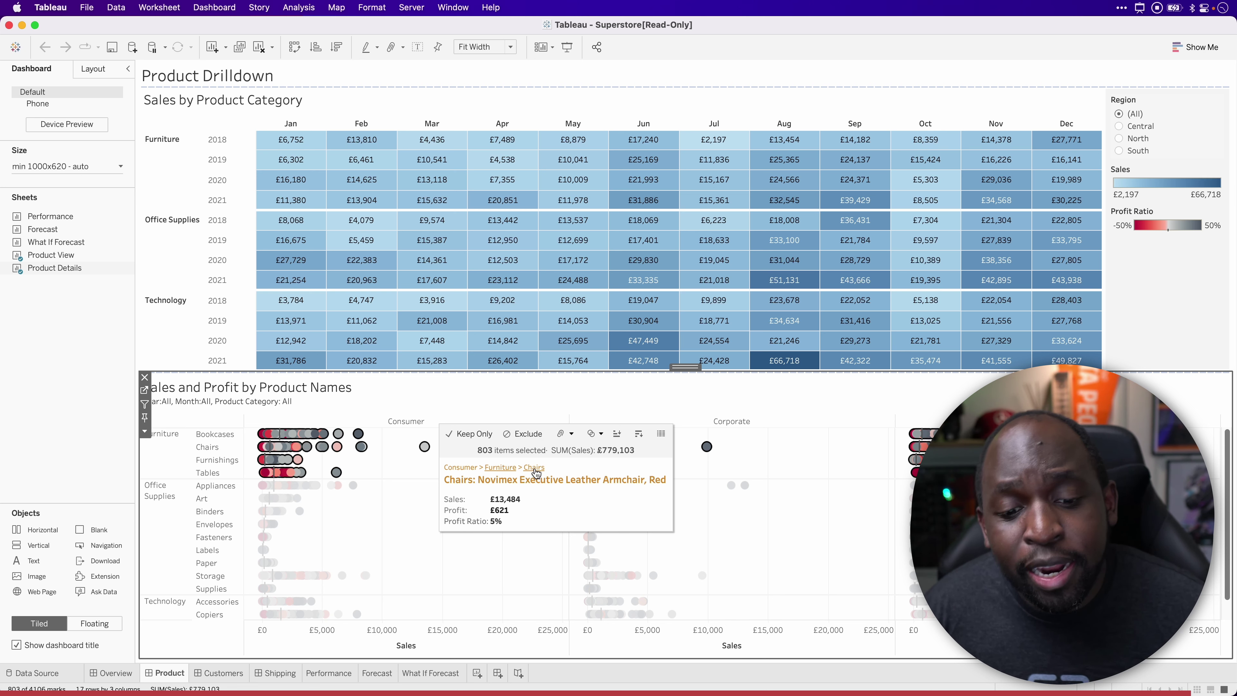
pyautogui.click(476, 675)
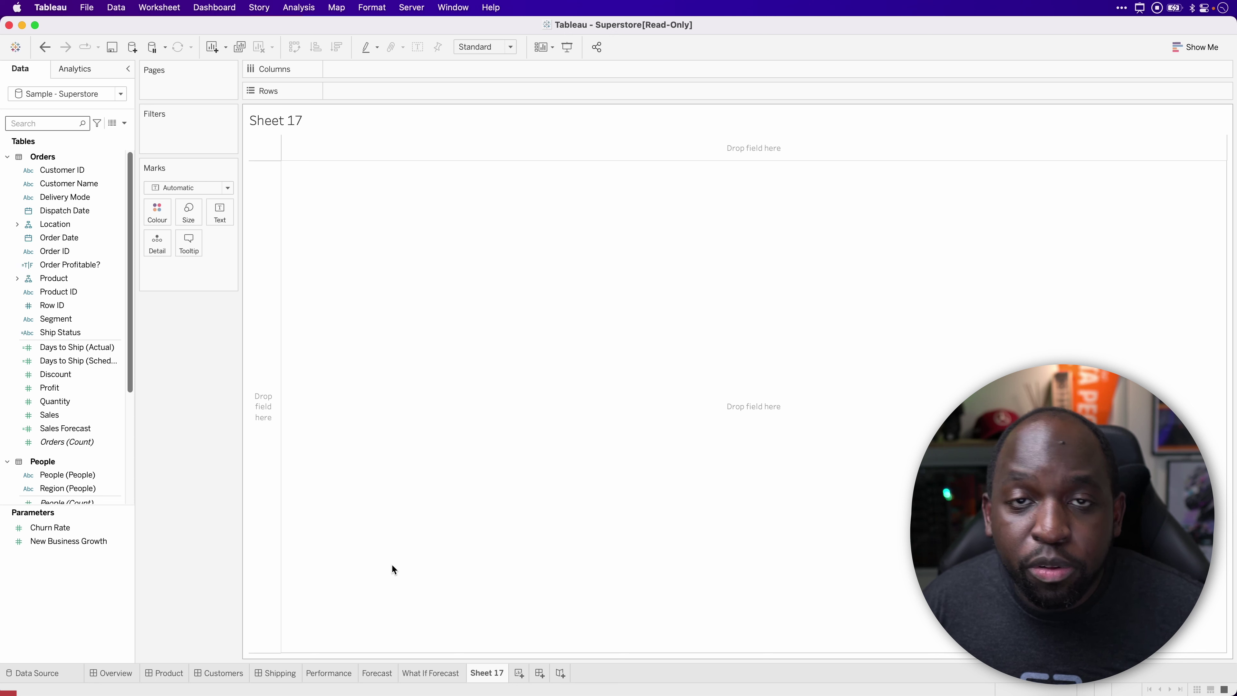
# Plot SUM(Sales) on Rows against SUM(Profit) on Columns as a single scatter mark
pyautogui.press('super+f')
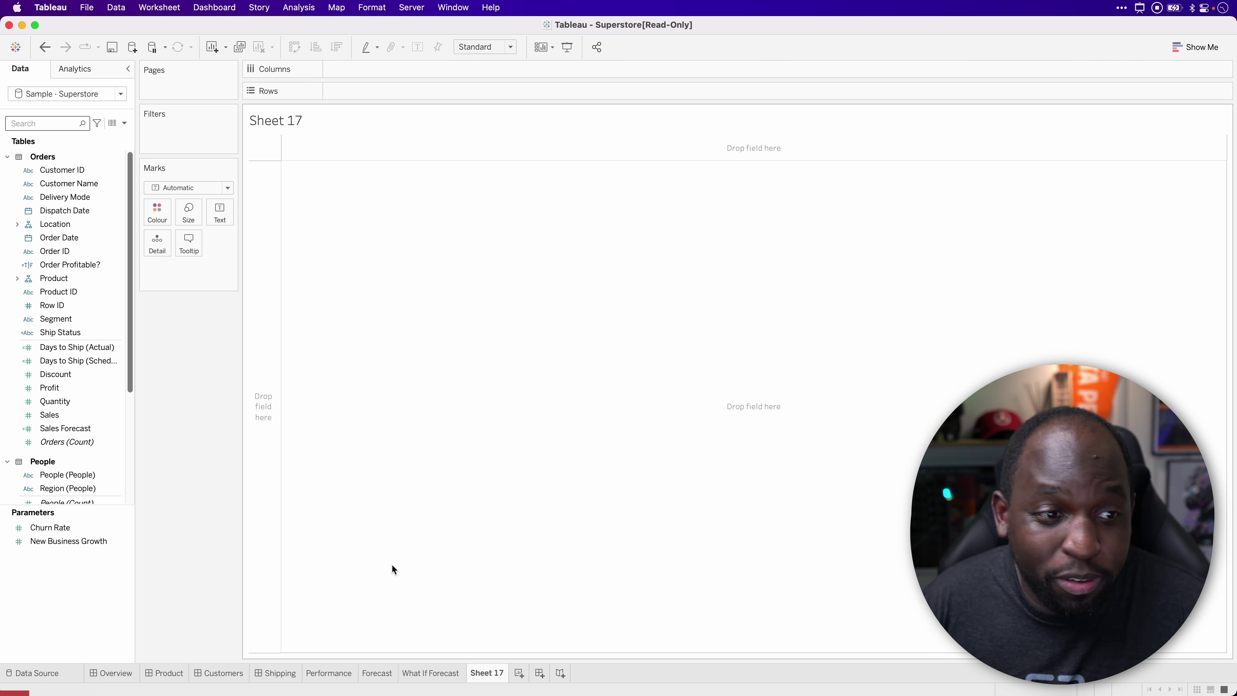
pyautogui.moveTo(50, 415); pyautogui.dragTo(373, 89)
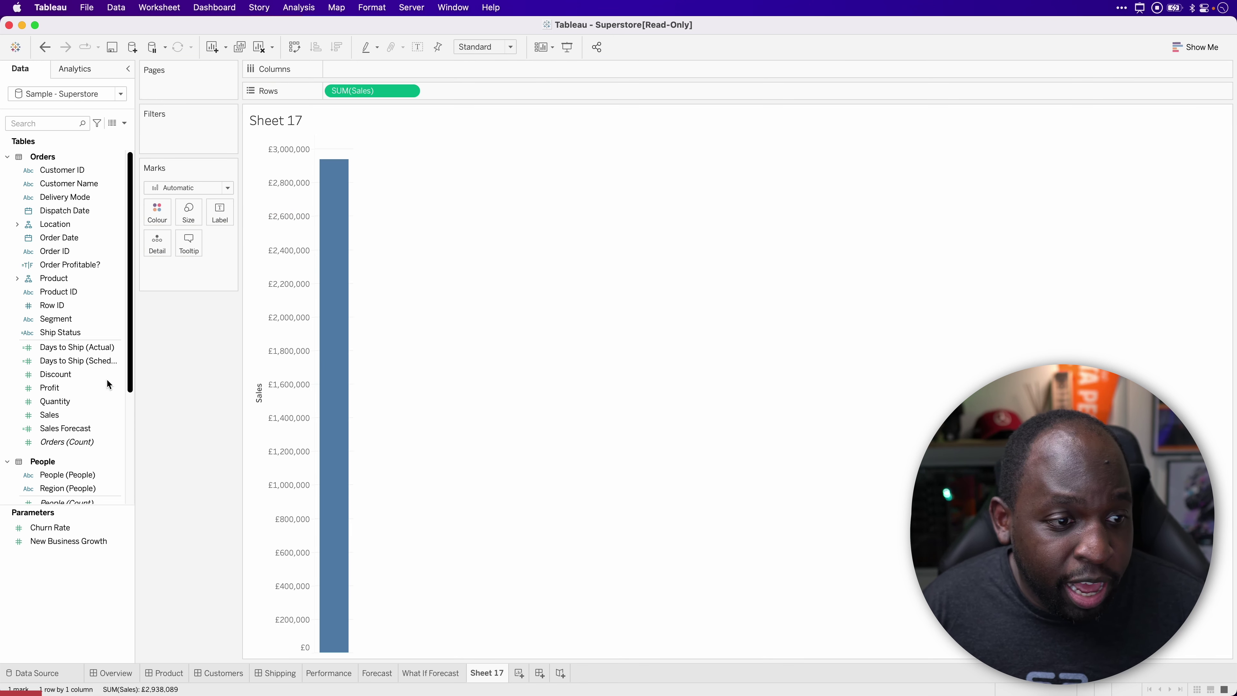
pyautogui.moveTo(62, 390); pyautogui.dragTo(361, 69)
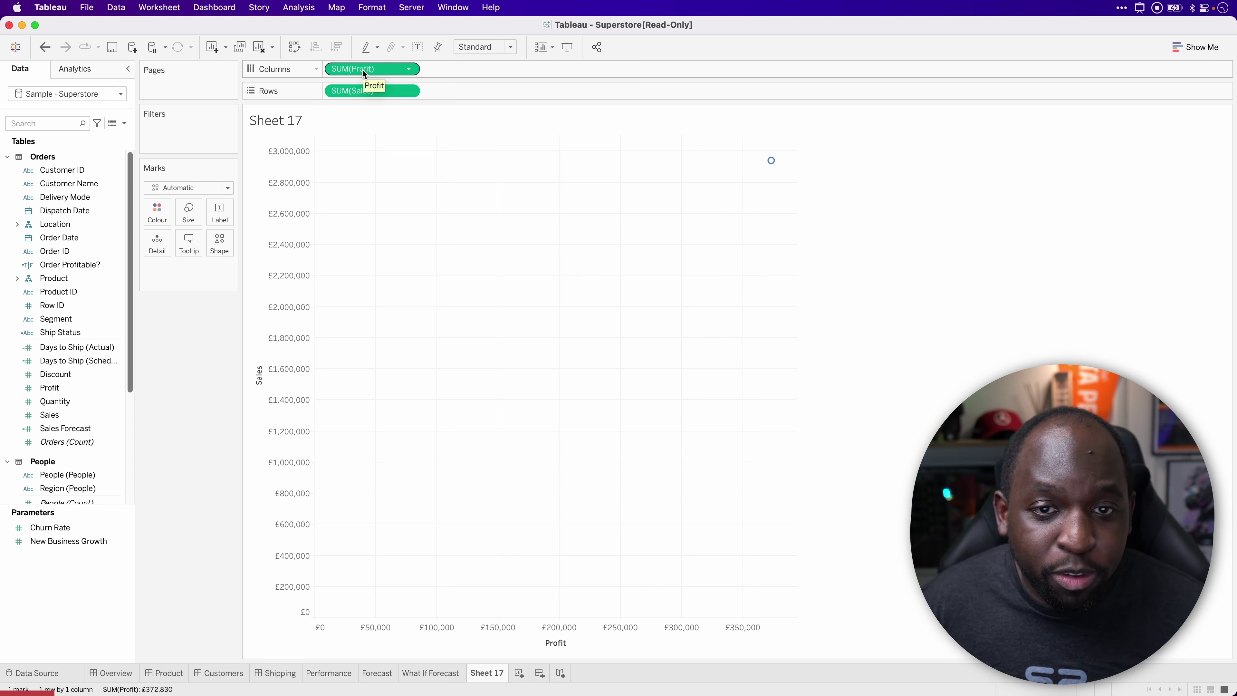
pyautogui.moveTo(770, 169)
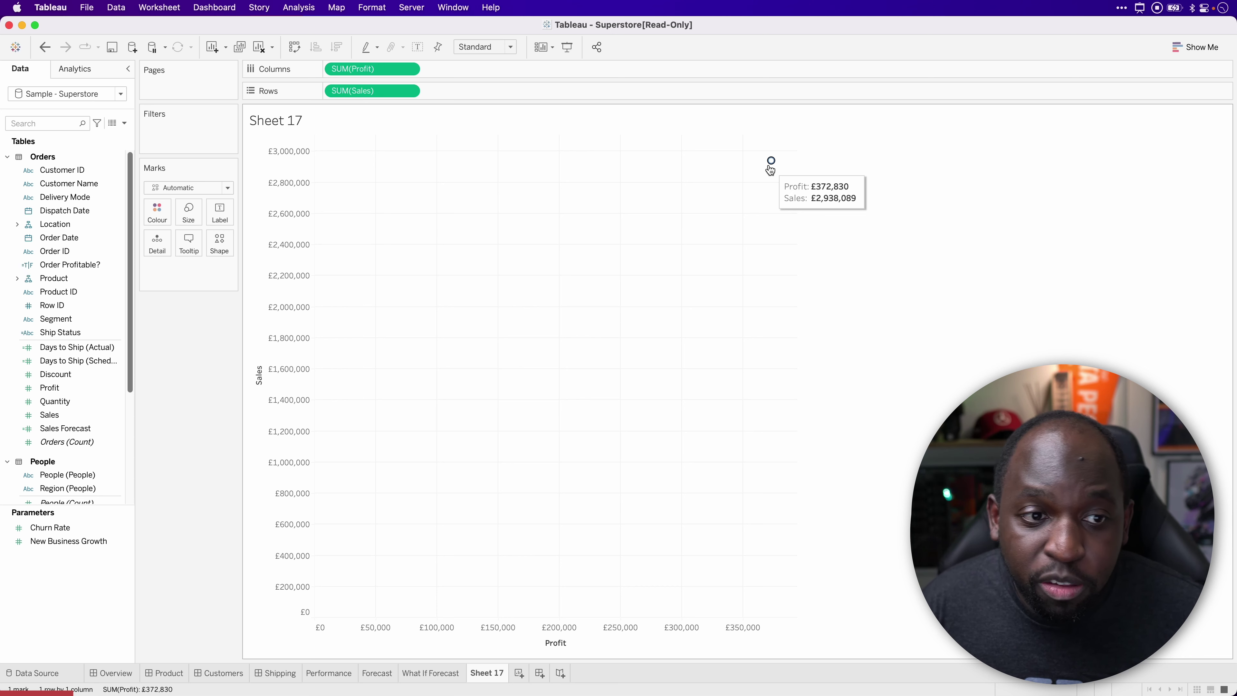
pyautogui.hotkey('ctrl', 'alt', 'a')
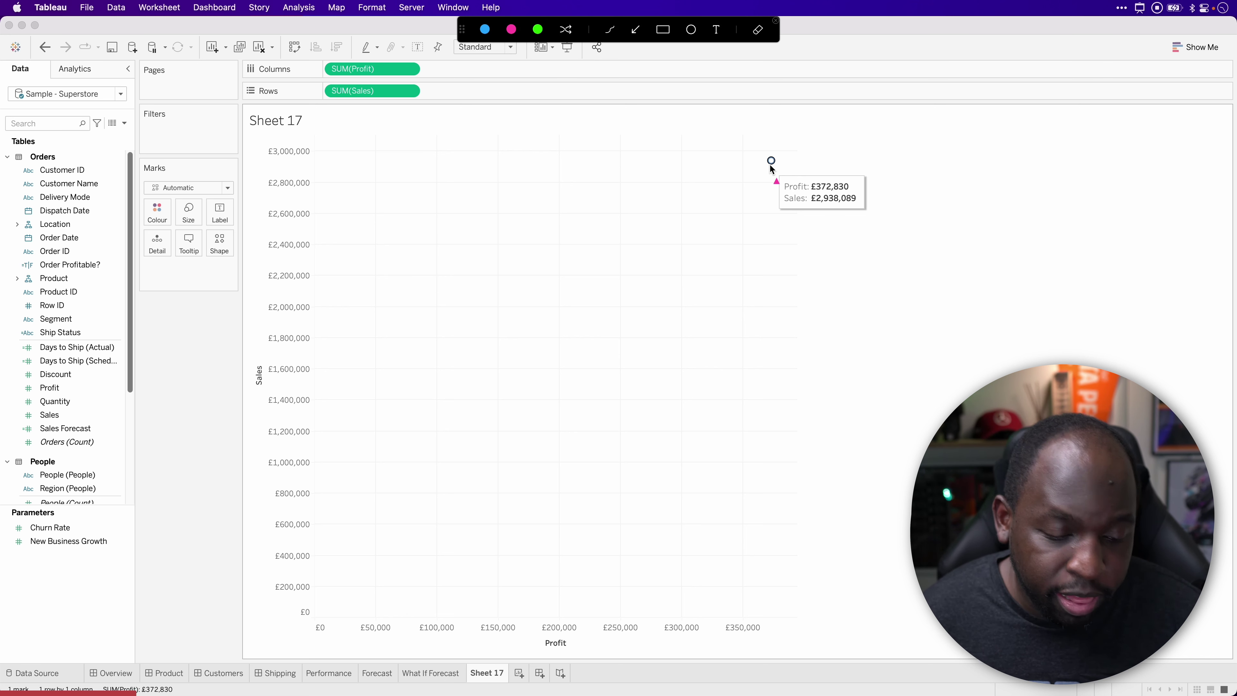
pyautogui.press('Escape')
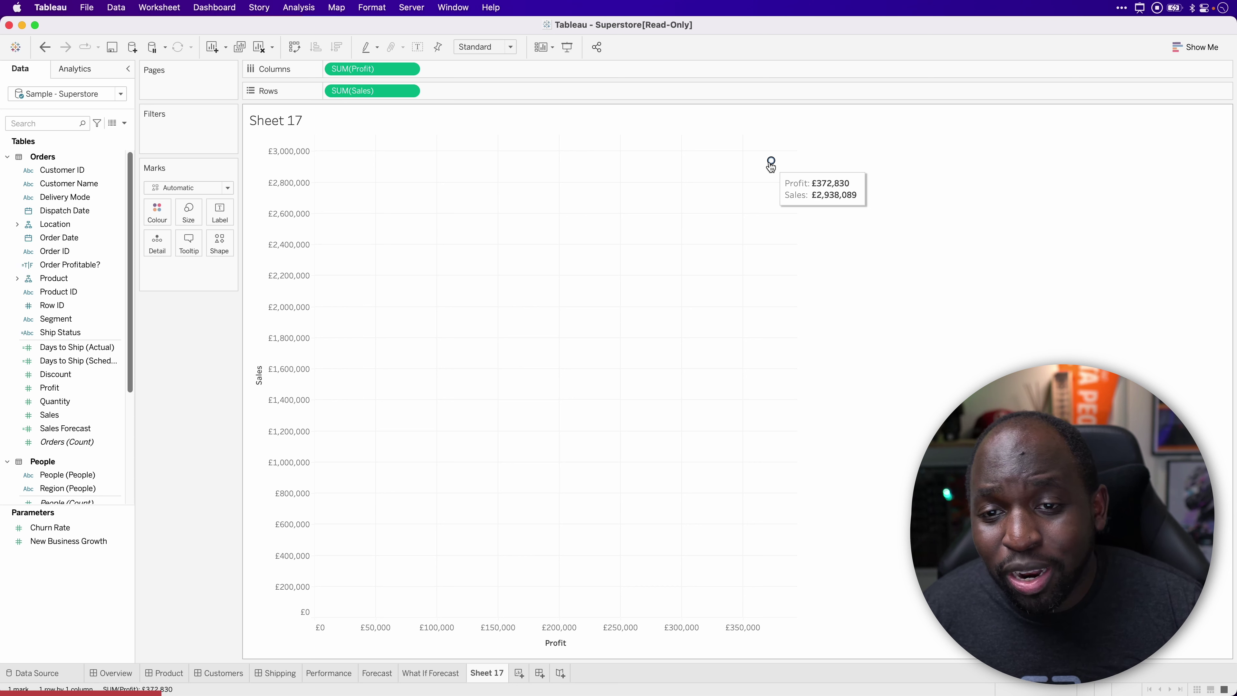
pyautogui.click(771, 163)
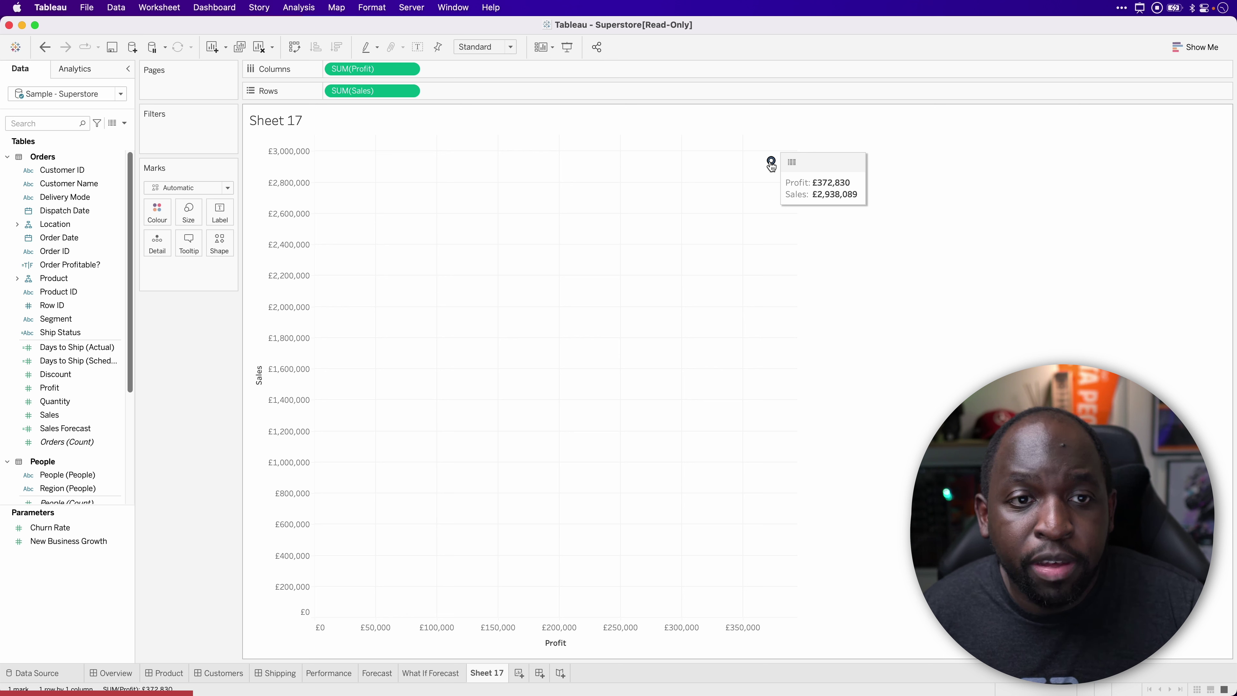
# Colour the scatter by Segment into Consumer, Corporate and Home Office marks
pyautogui.press('super+alt+a')
pyautogui.moveTo(590, 188); pyautogui.dragTo(409, 100)
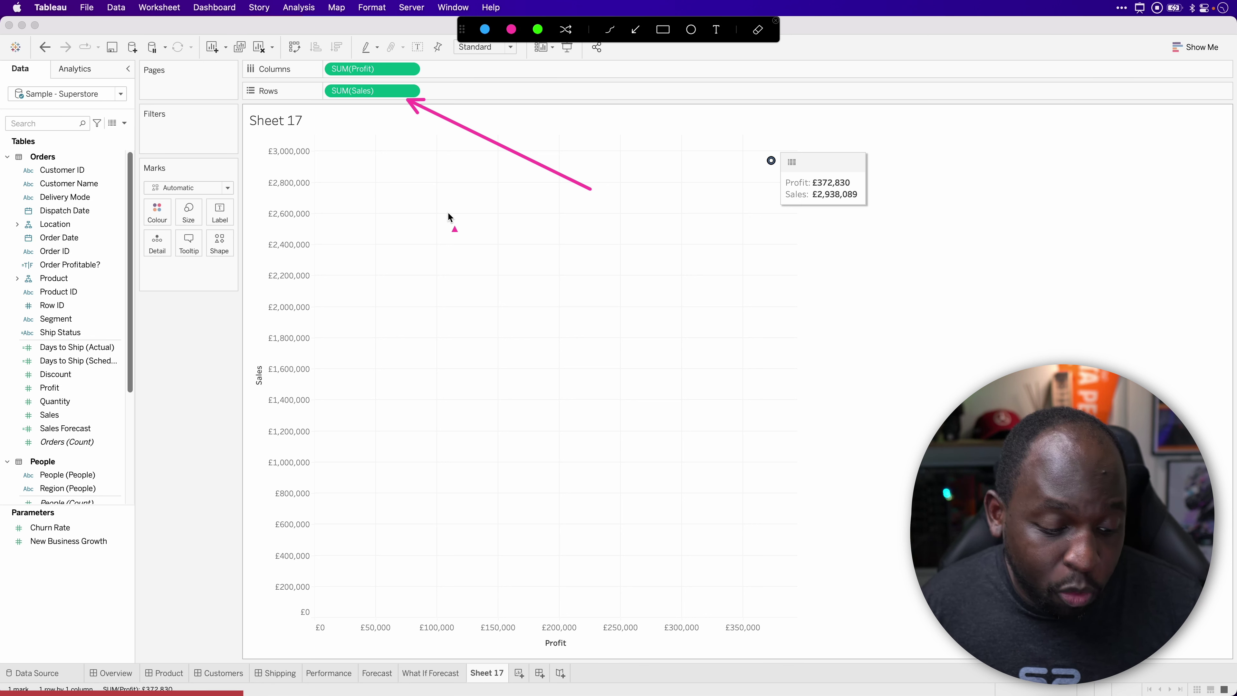
pyautogui.press('ctrl')
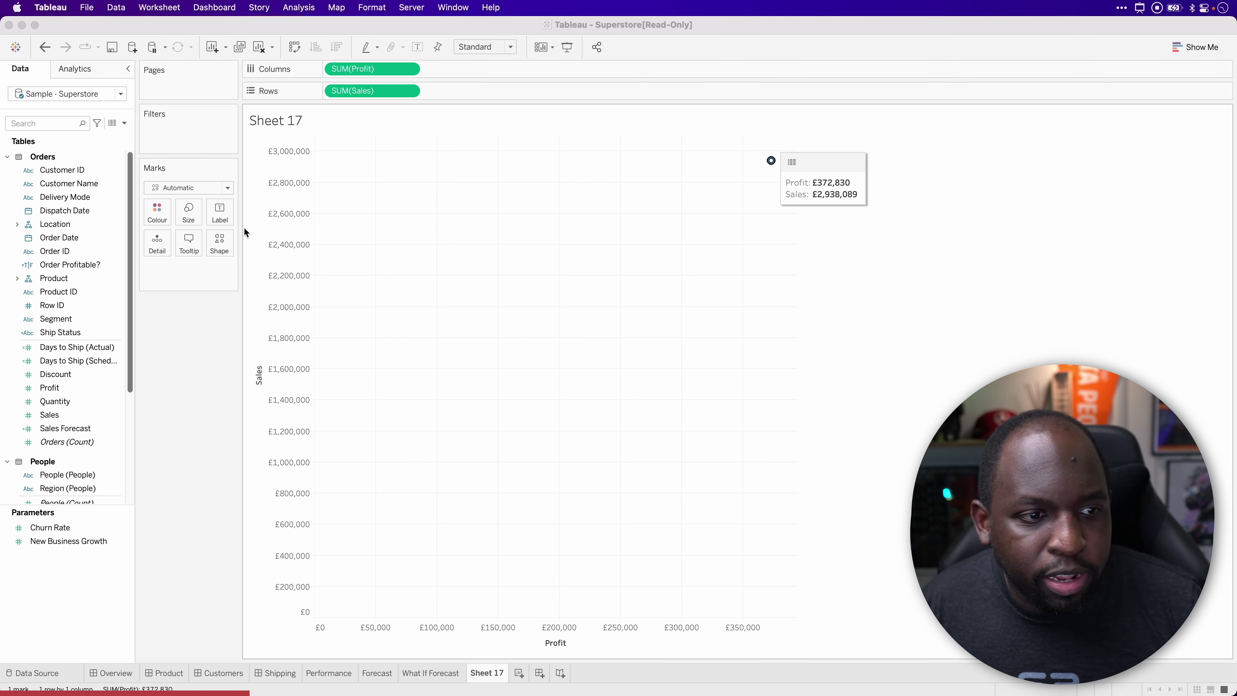
pyautogui.moveTo(46, 320); pyautogui.dragTo(187, 310)
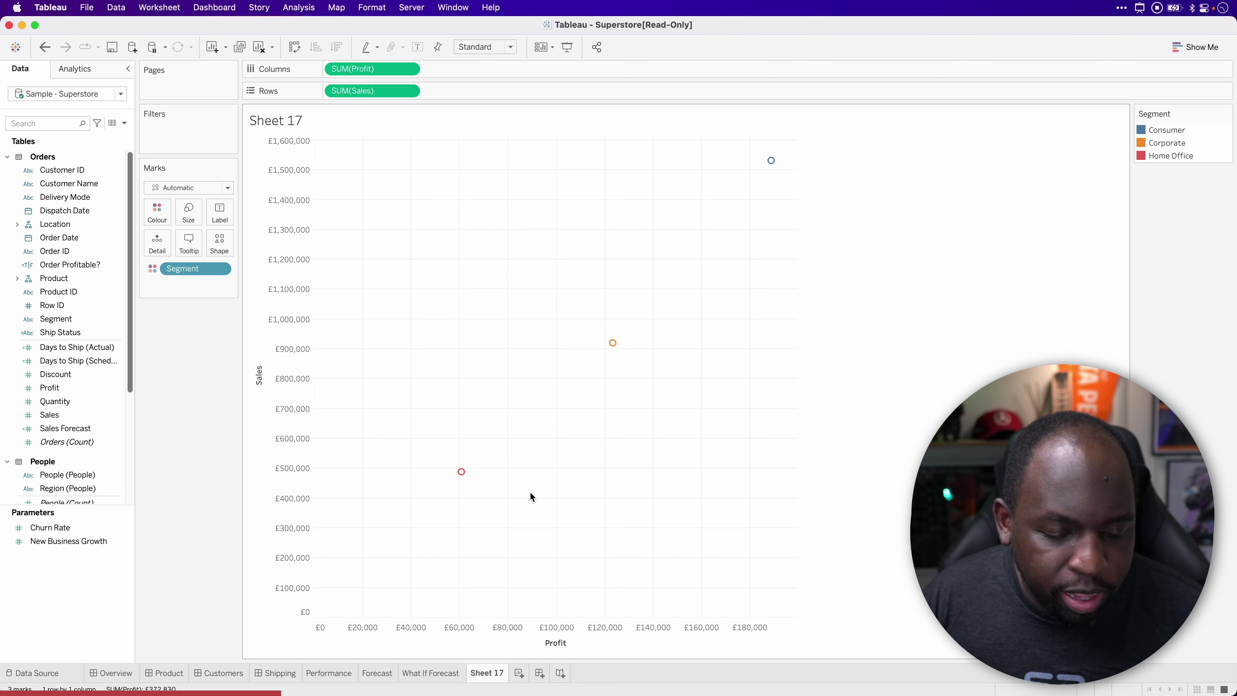
pyautogui.hotkey('ctrl', 'shift', 'a')
# Point out the Segment legend, then add SUM(Quantity) to the scatter's tooltip
pyautogui.moveTo(775, 303); pyautogui.dragTo(1107, 164)
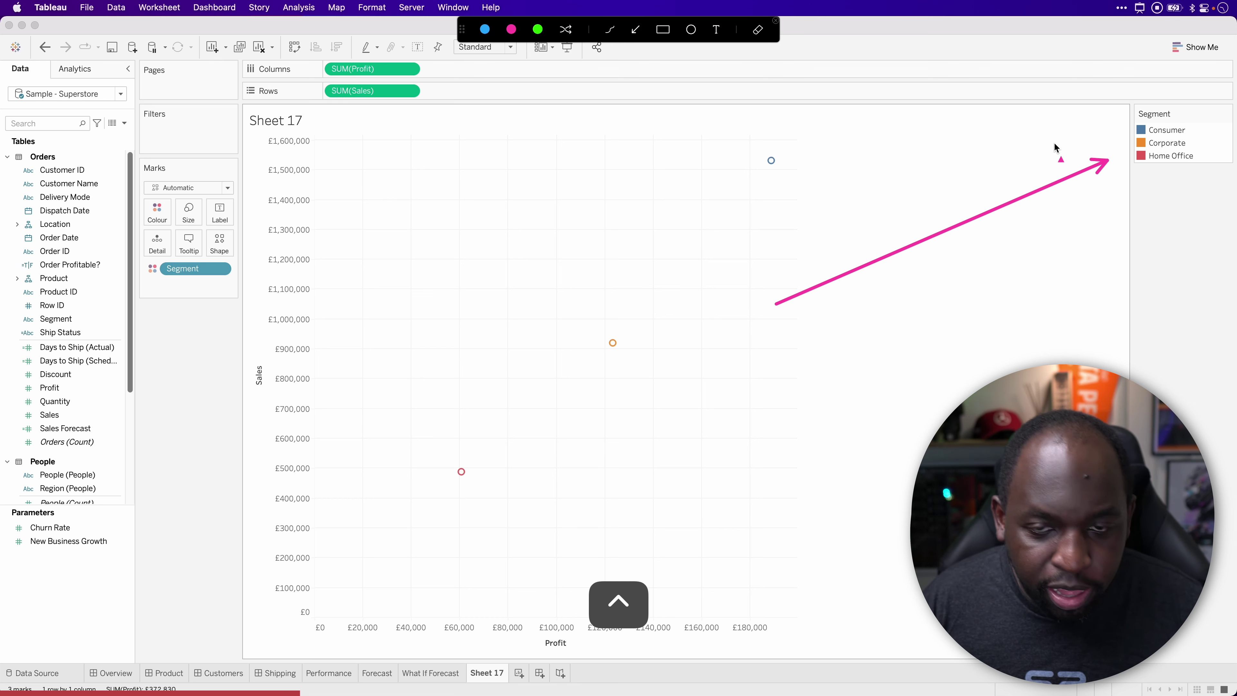
pyautogui.press('Escape')
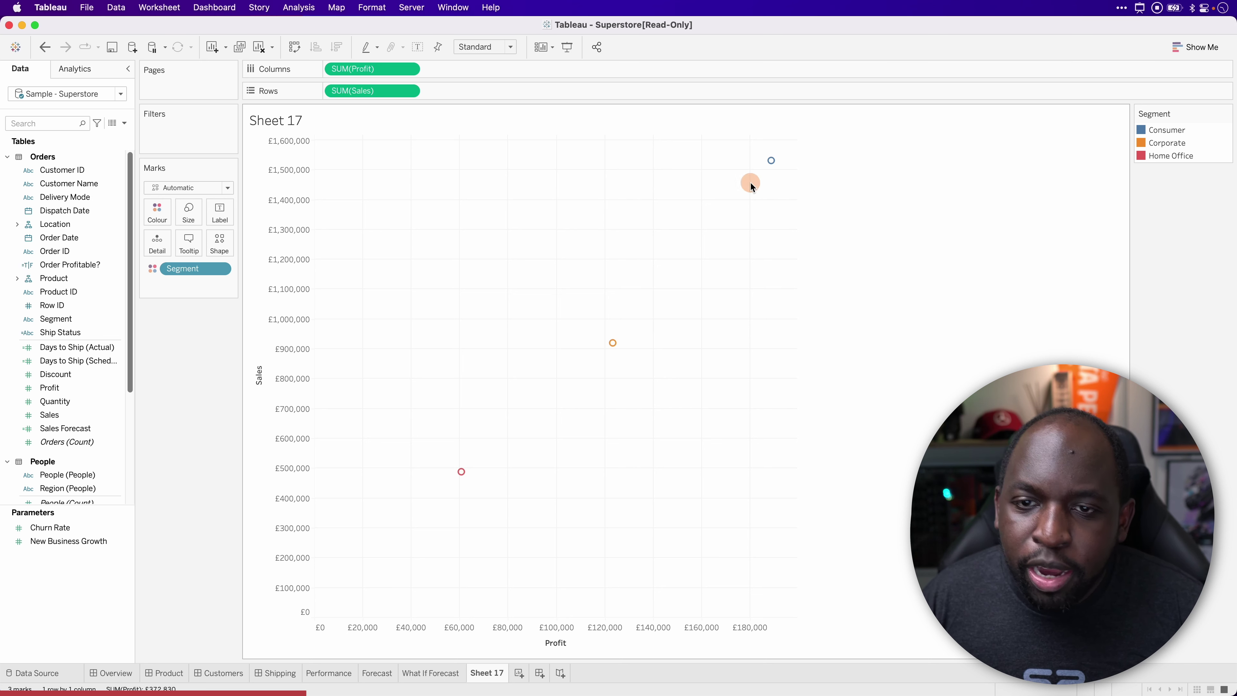
pyautogui.moveTo(771, 162)
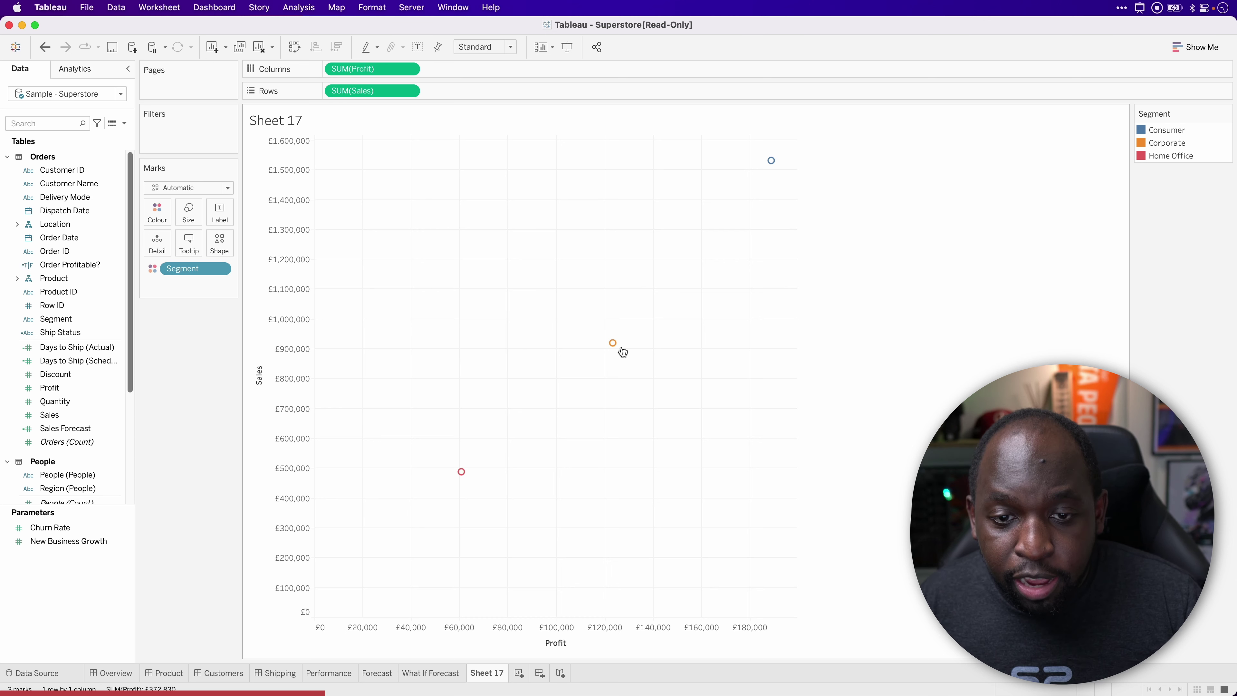
pyautogui.moveTo(463, 475)
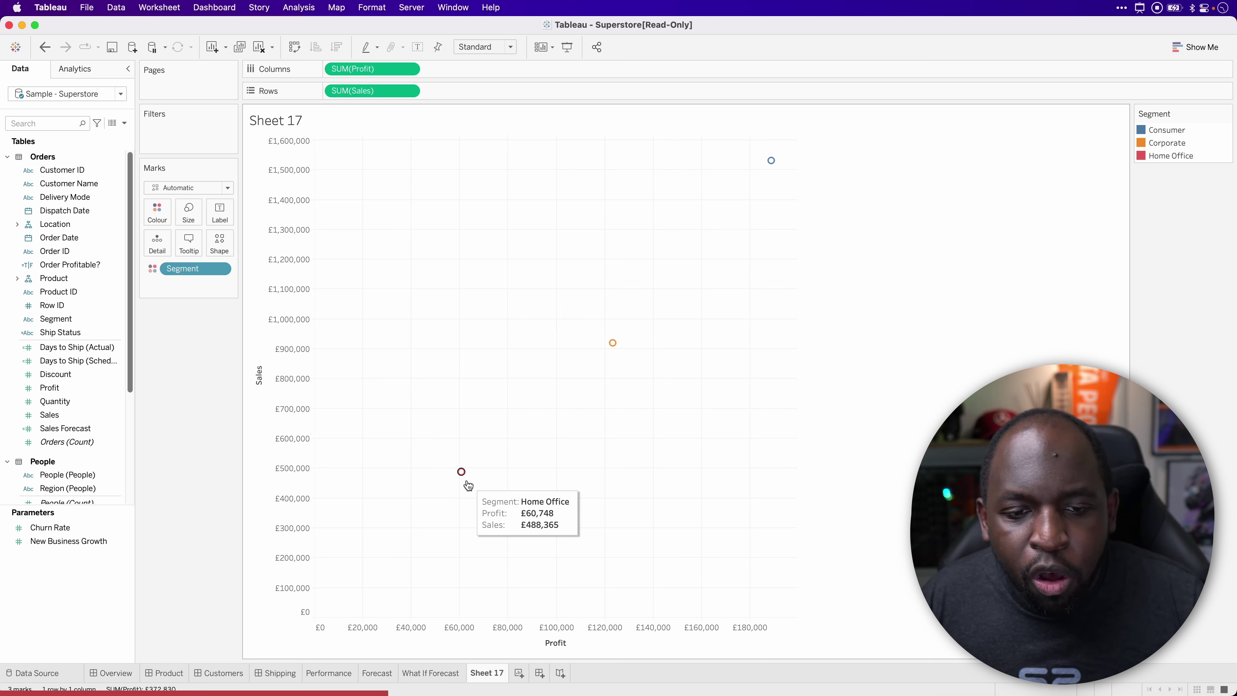
pyautogui.press('super+shift+a')
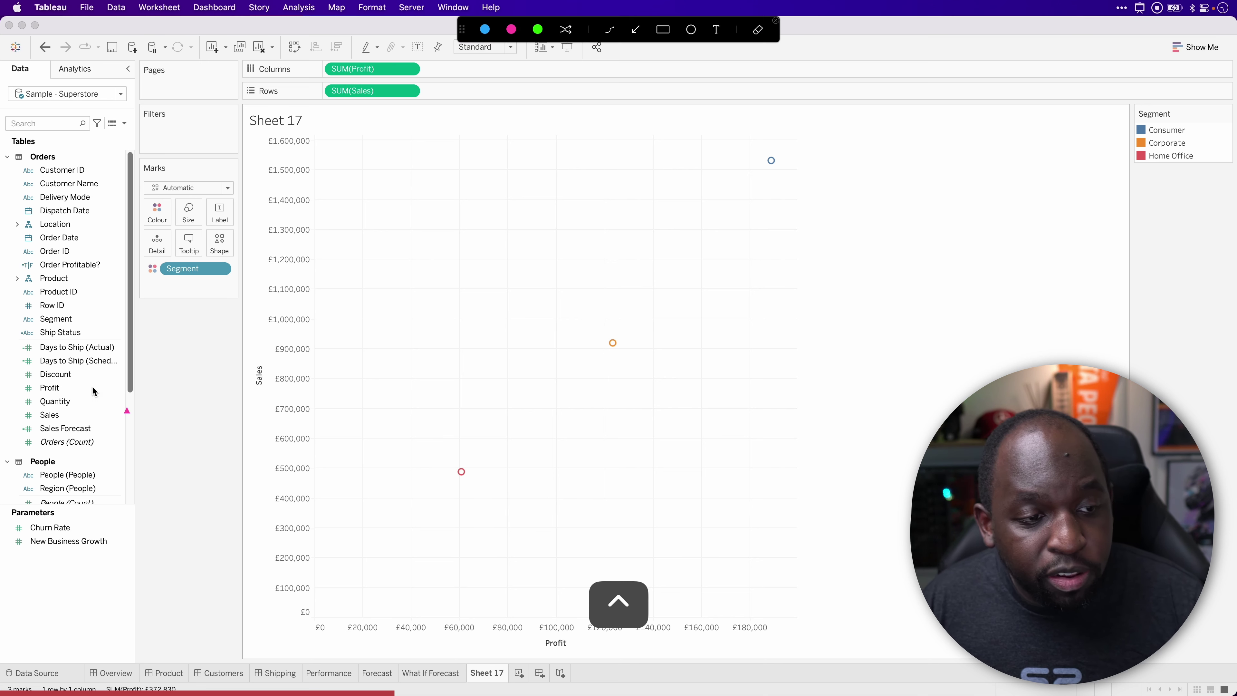
pyautogui.press('Escape')
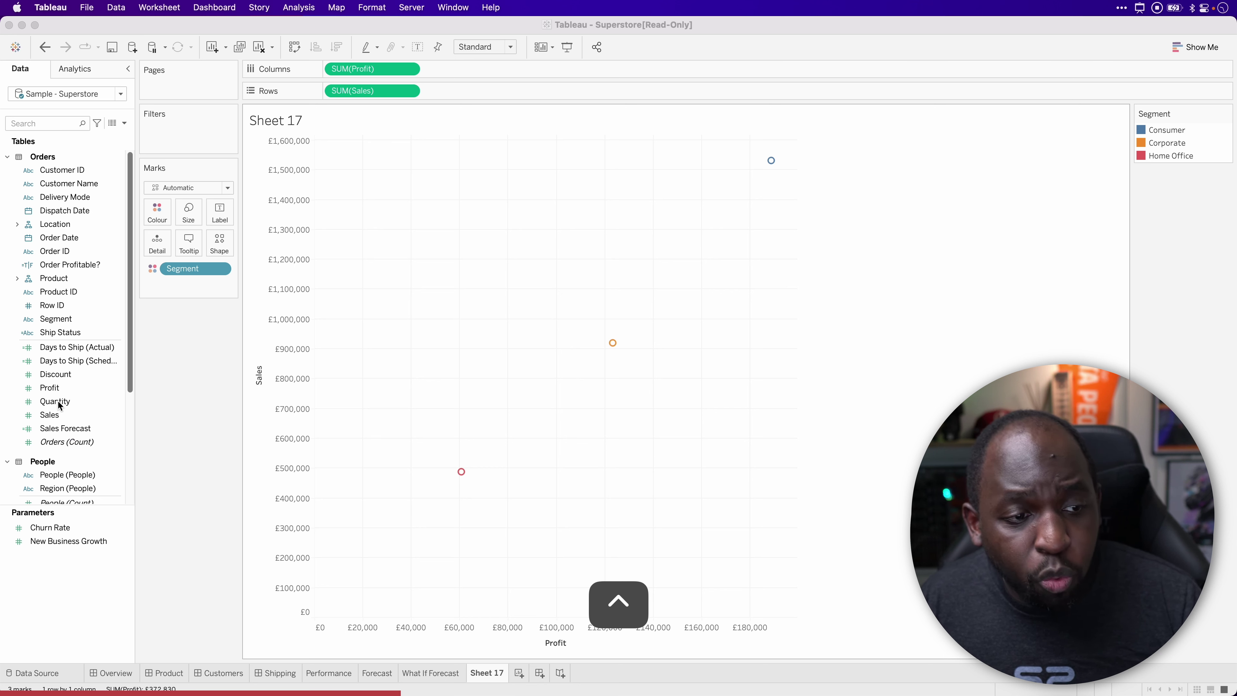
pyautogui.moveTo(55, 402); pyautogui.dragTo(189, 250)
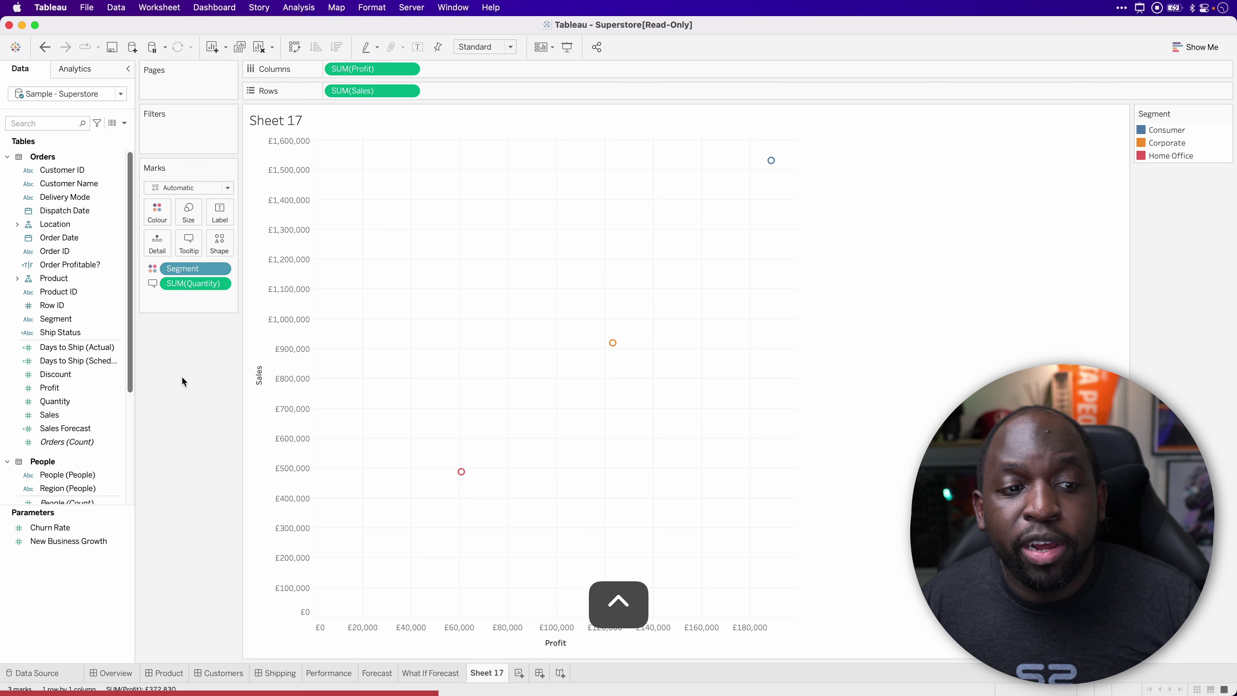
pyautogui.press('super+alt+d')
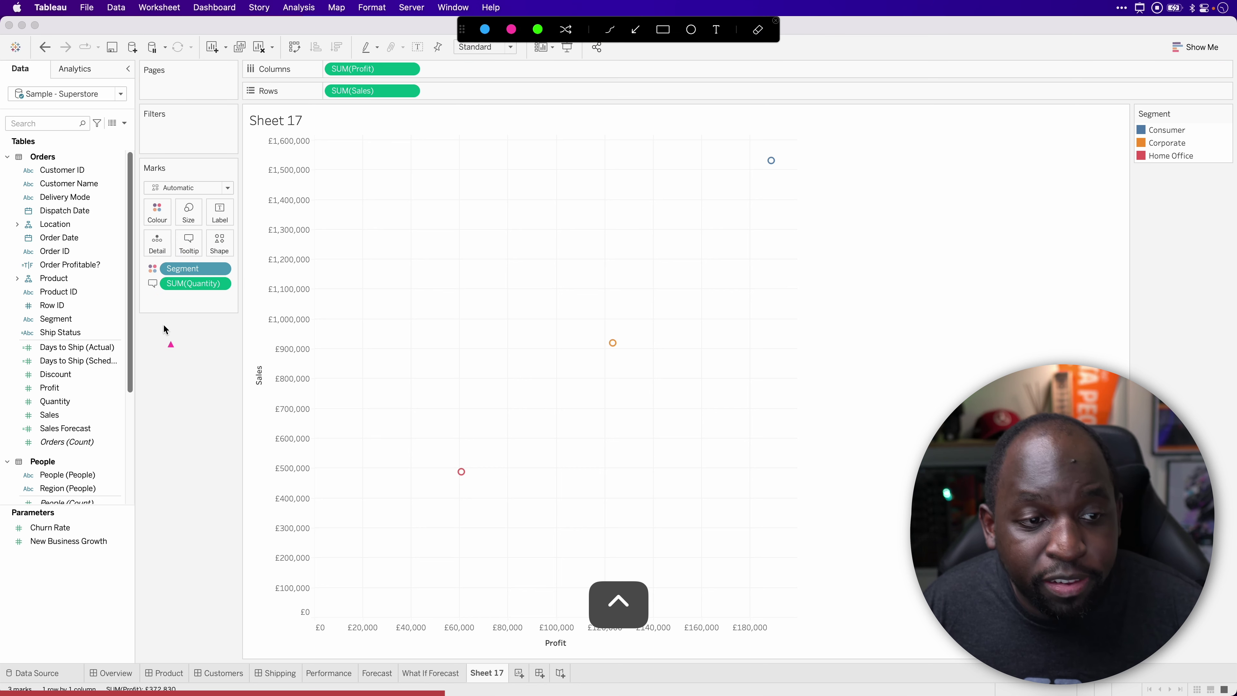
pyautogui.moveTo(164, 322); pyautogui.dragTo(155, 291)
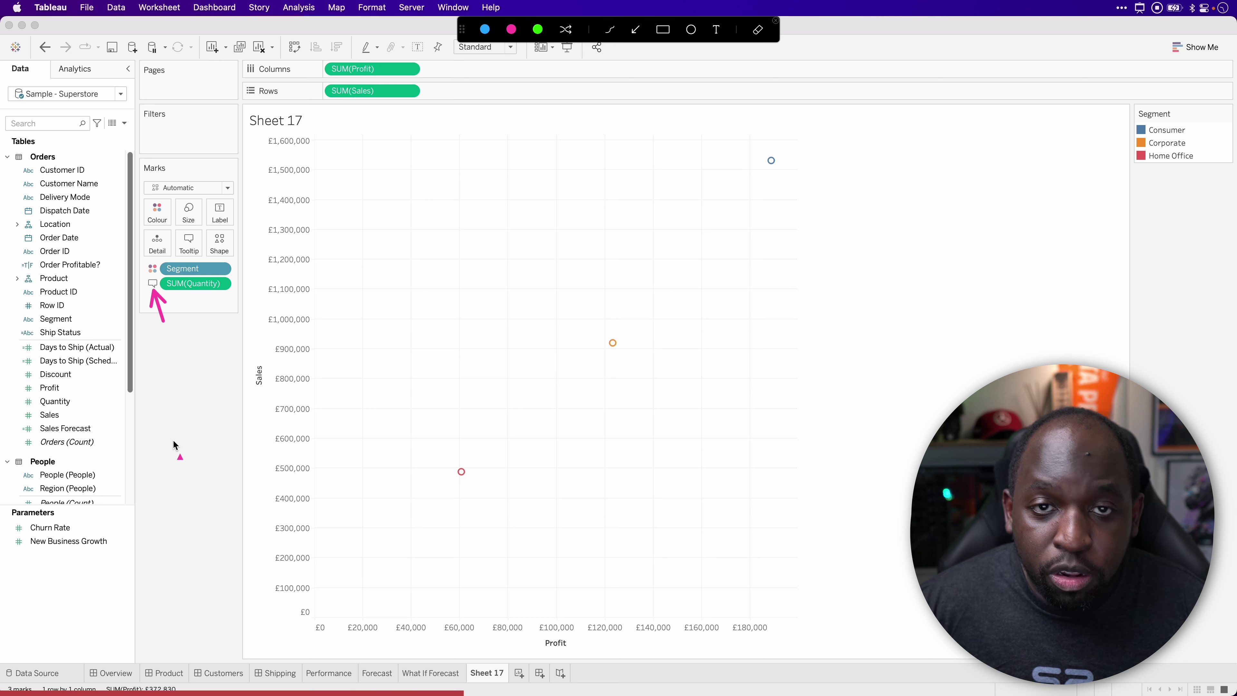
pyautogui.press('ctrl')
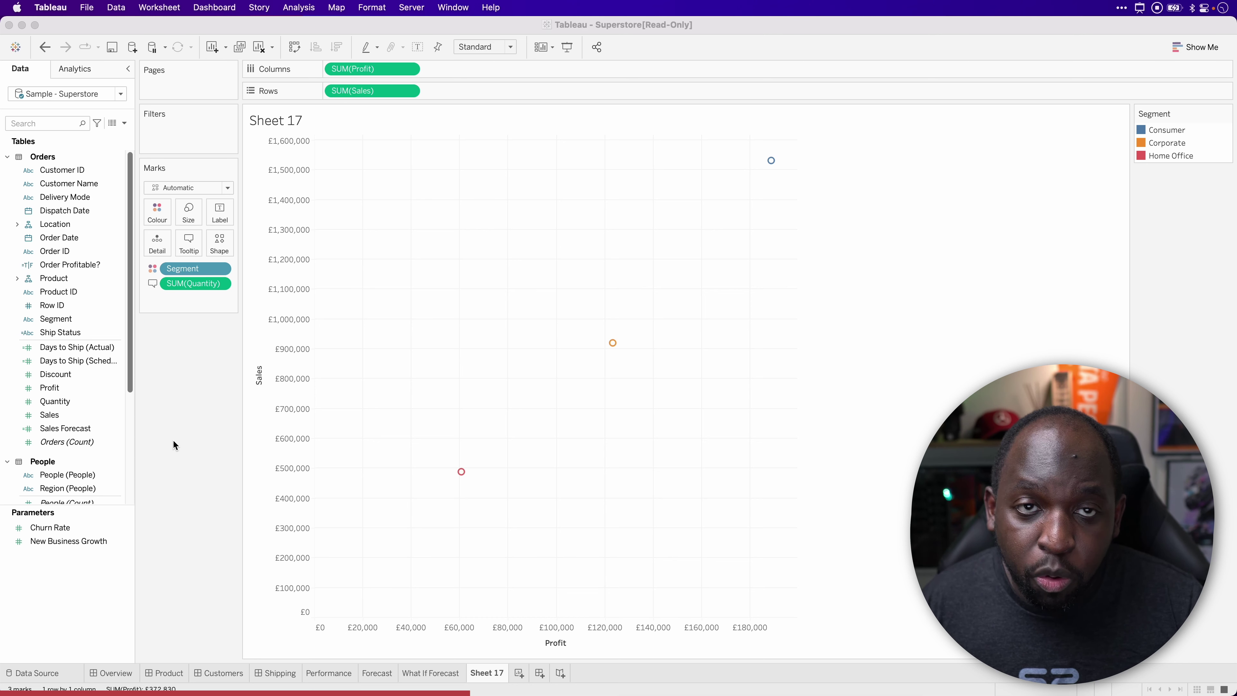
pyautogui.click(613, 343)
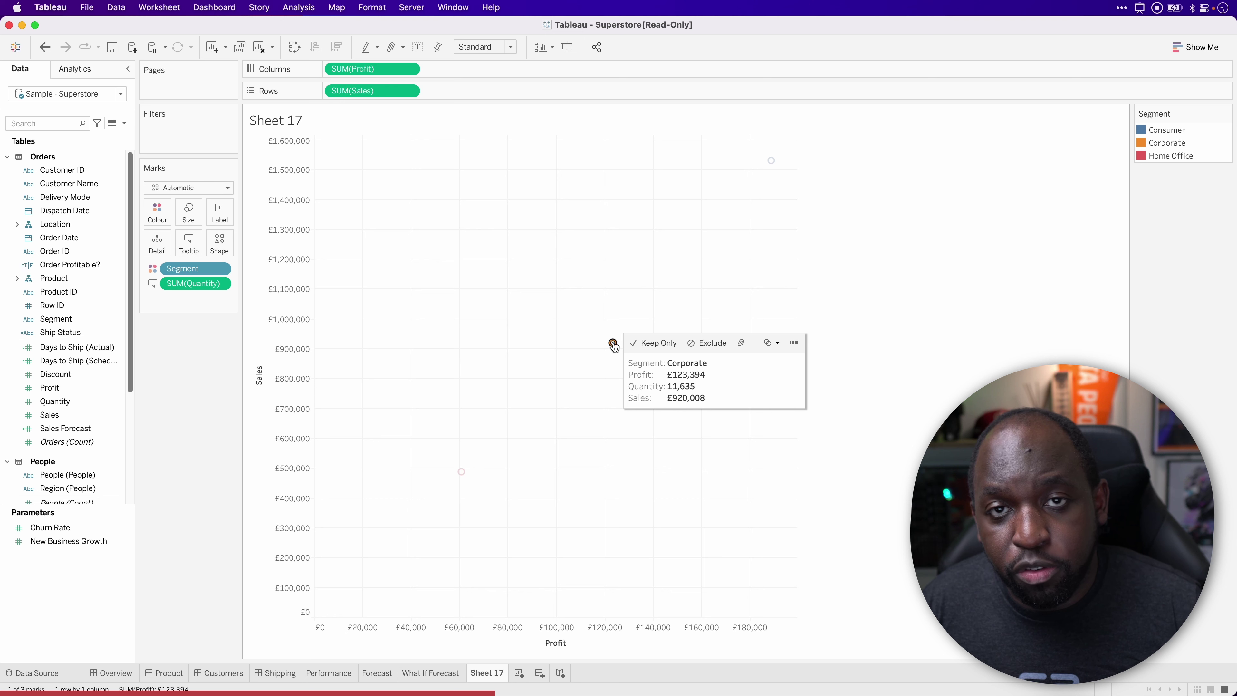
pyautogui.click(579, 408)
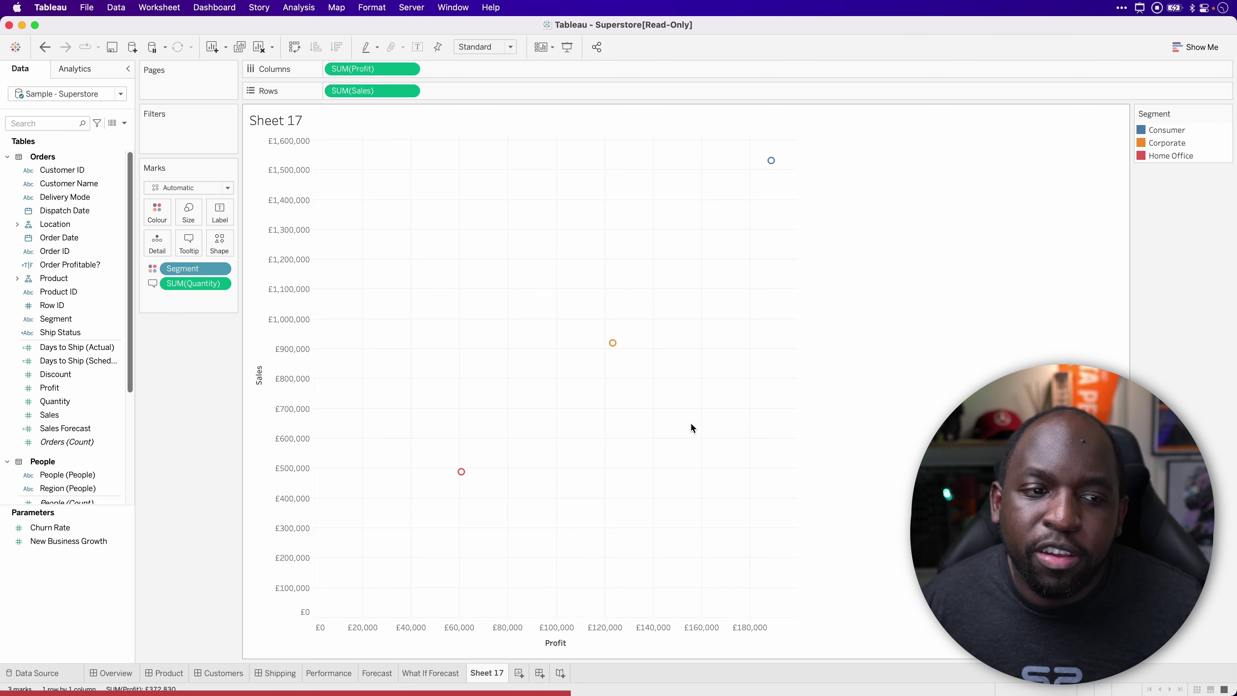
pyautogui.click(612, 343)
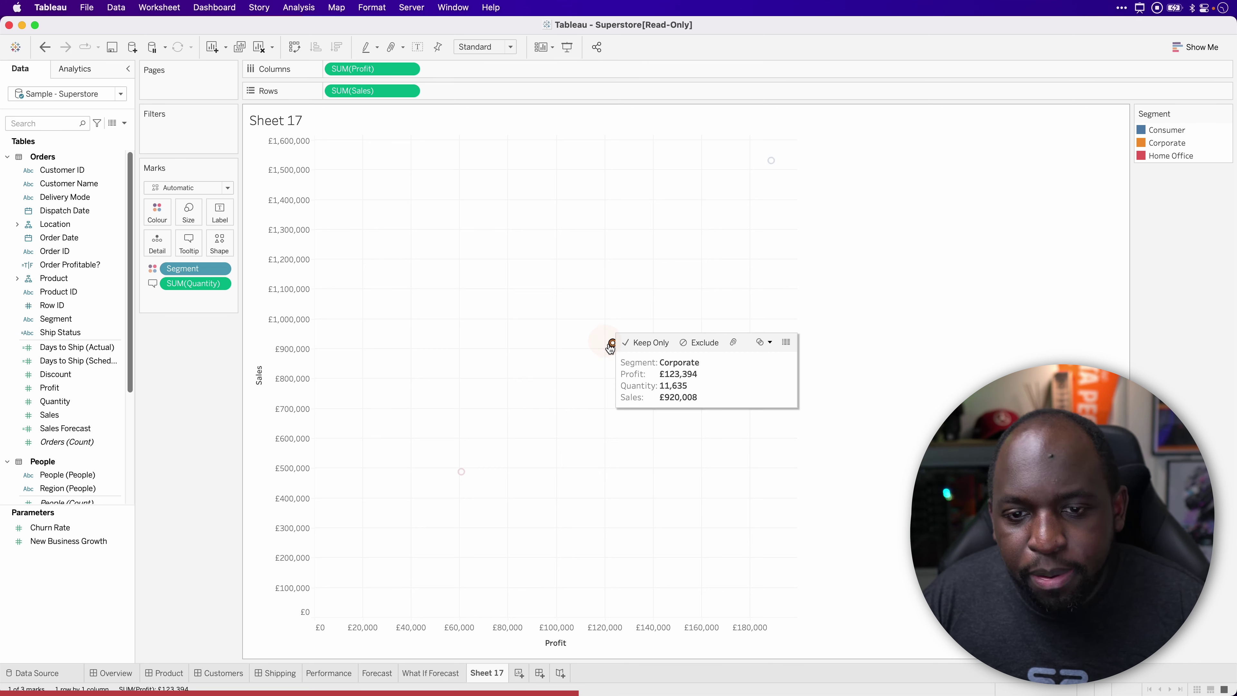
pyautogui.click(696, 365)
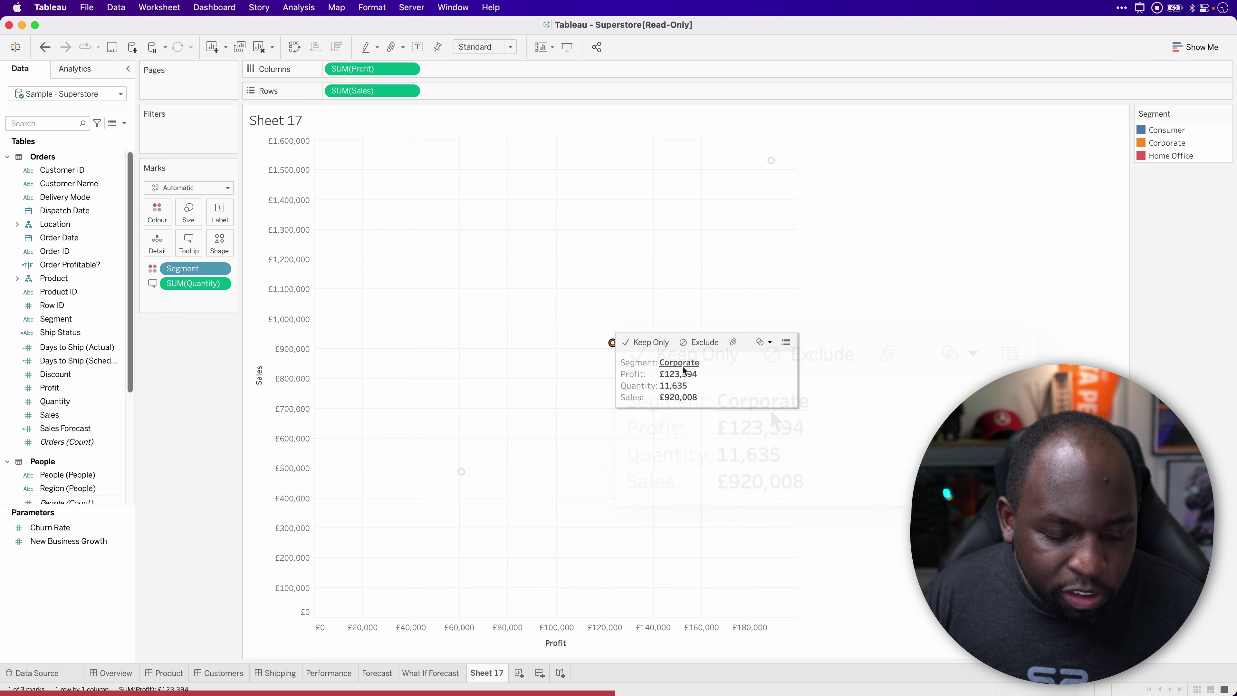
pyautogui.press('ctrl')
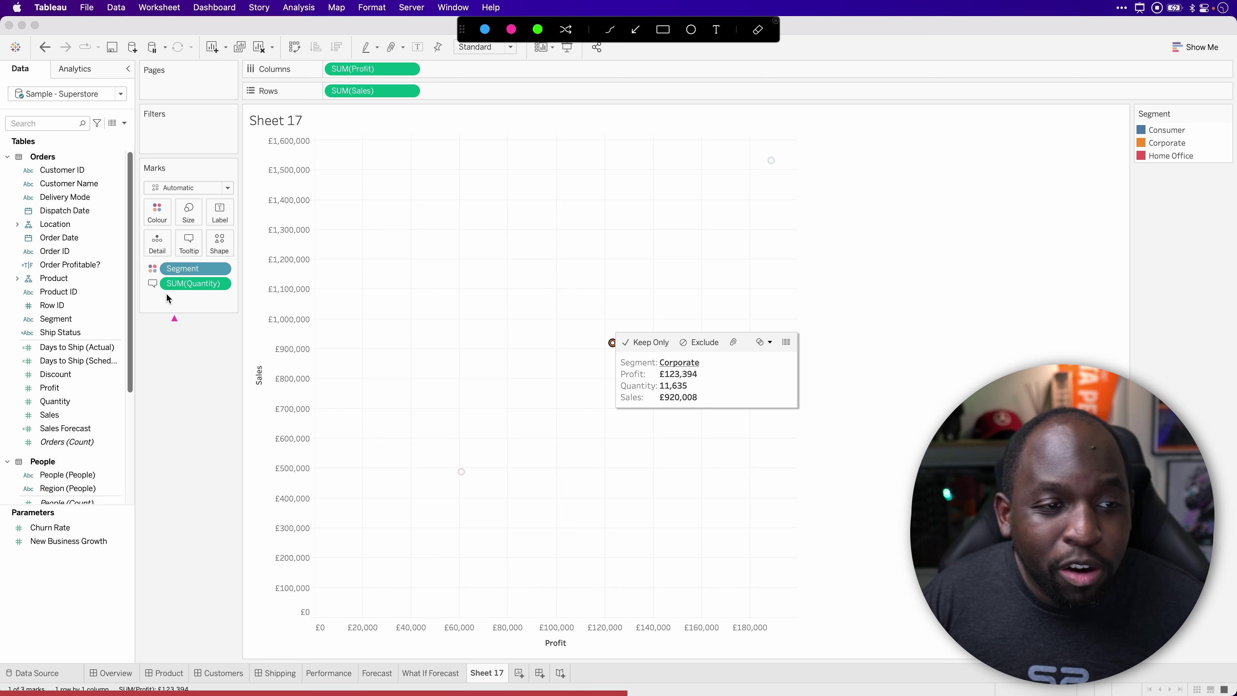
pyautogui.moveTo(79, 200); pyautogui.dragTo(157, 242)
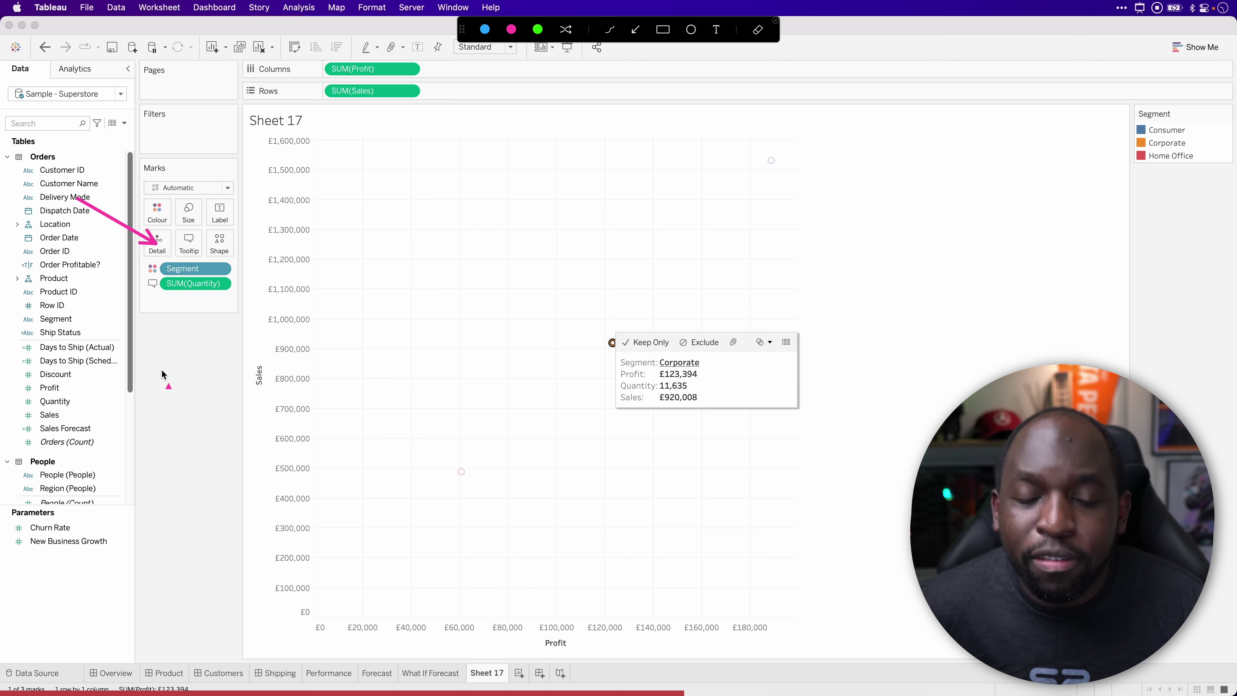
pyautogui.press('ctrl')
pyautogui.press('Escape')
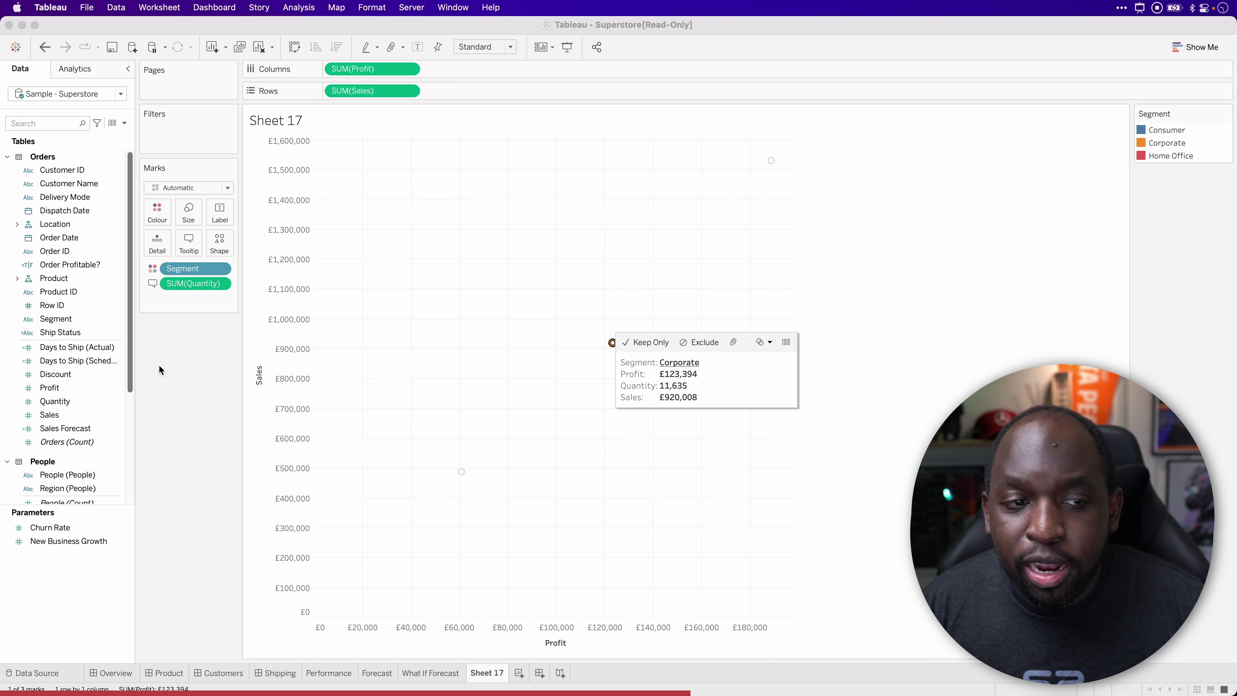
# Put Delivery Mode on Detail for 12 marks and select all Consumer marks to compare
pyautogui.click(513, 413)
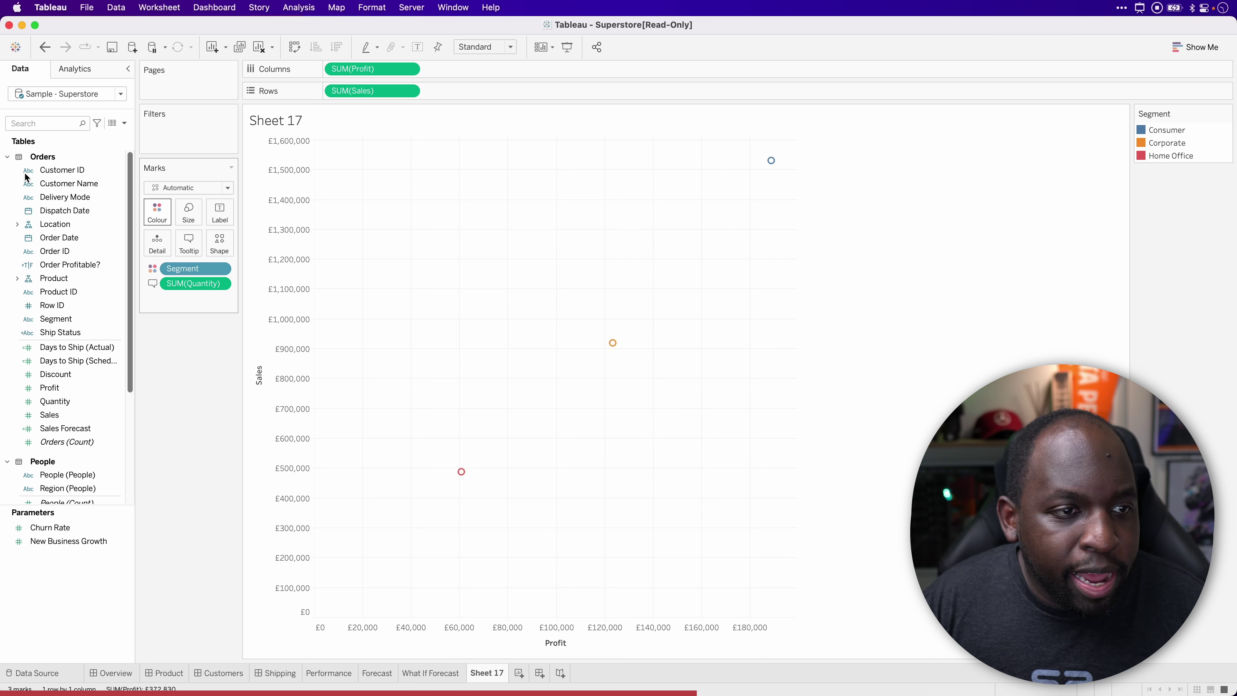
pyautogui.moveTo(58, 198); pyautogui.dragTo(157, 249)
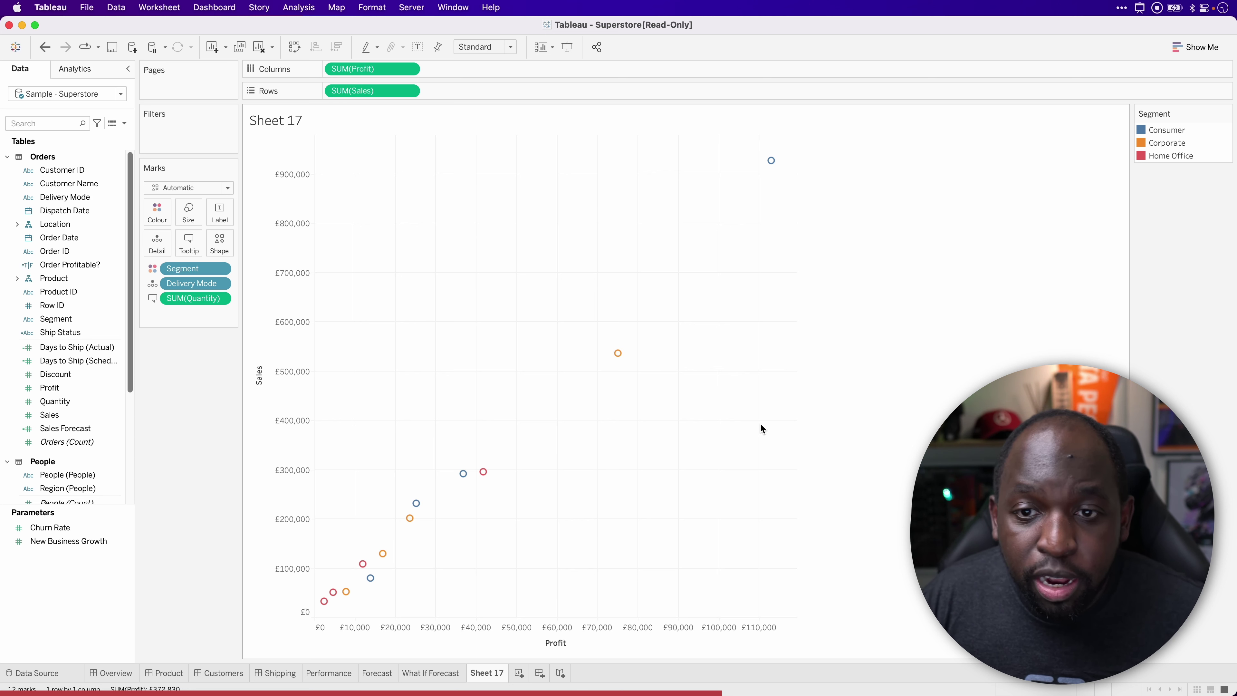
pyautogui.click(771, 162)
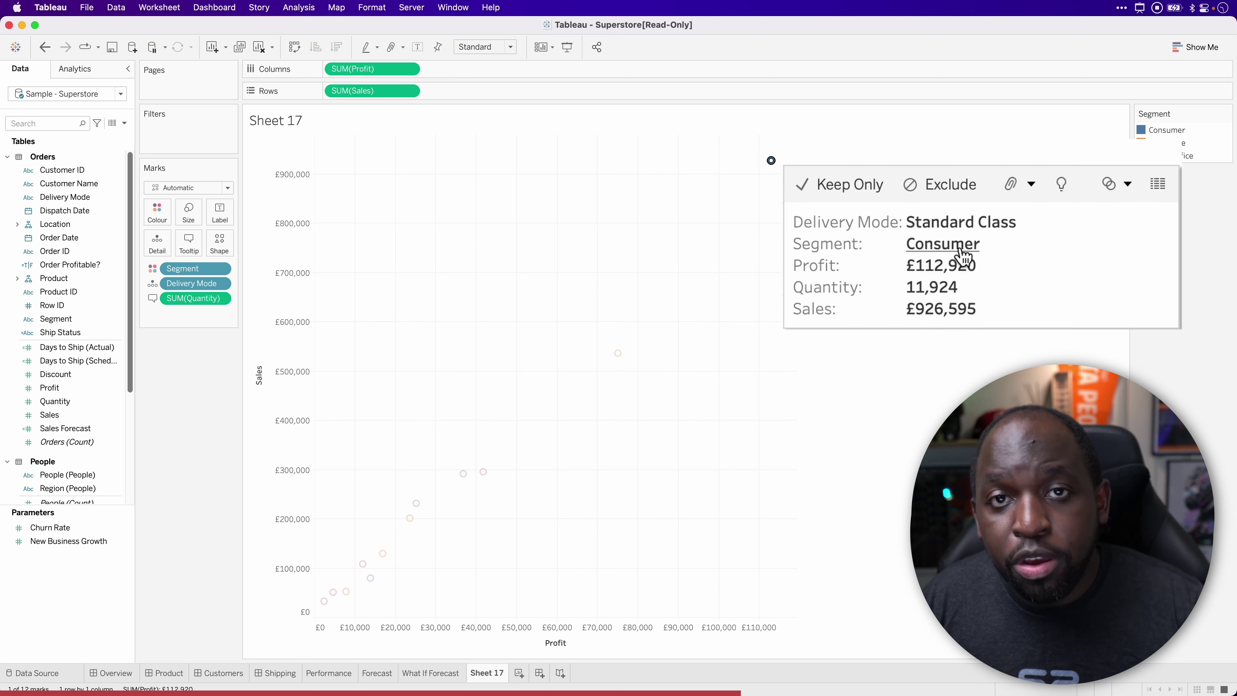
pyautogui.click(959, 248)
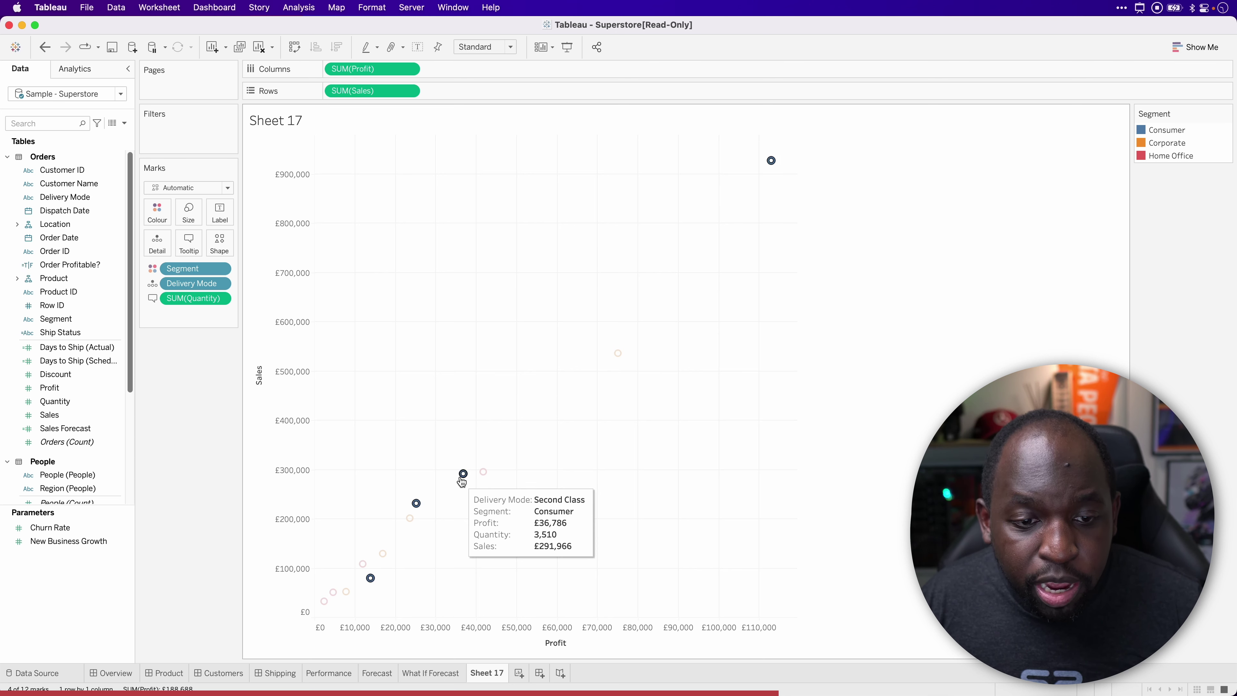
pyautogui.moveTo(369, 584)
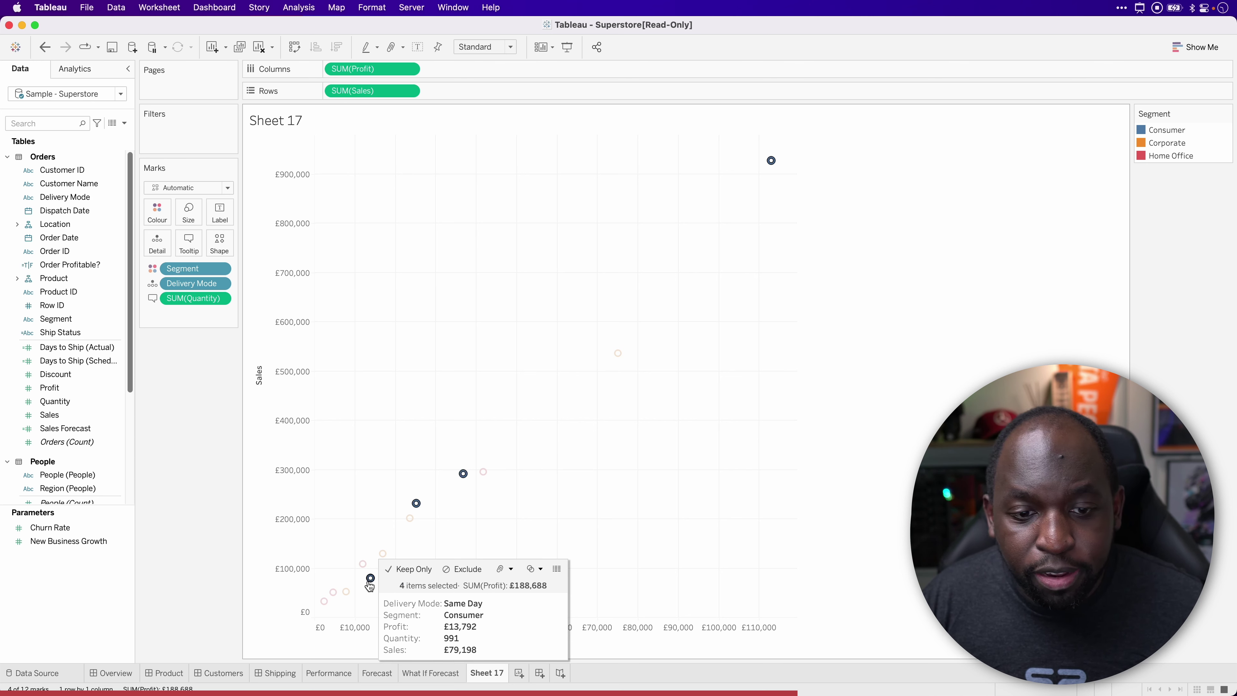
pyautogui.click(711, 423)
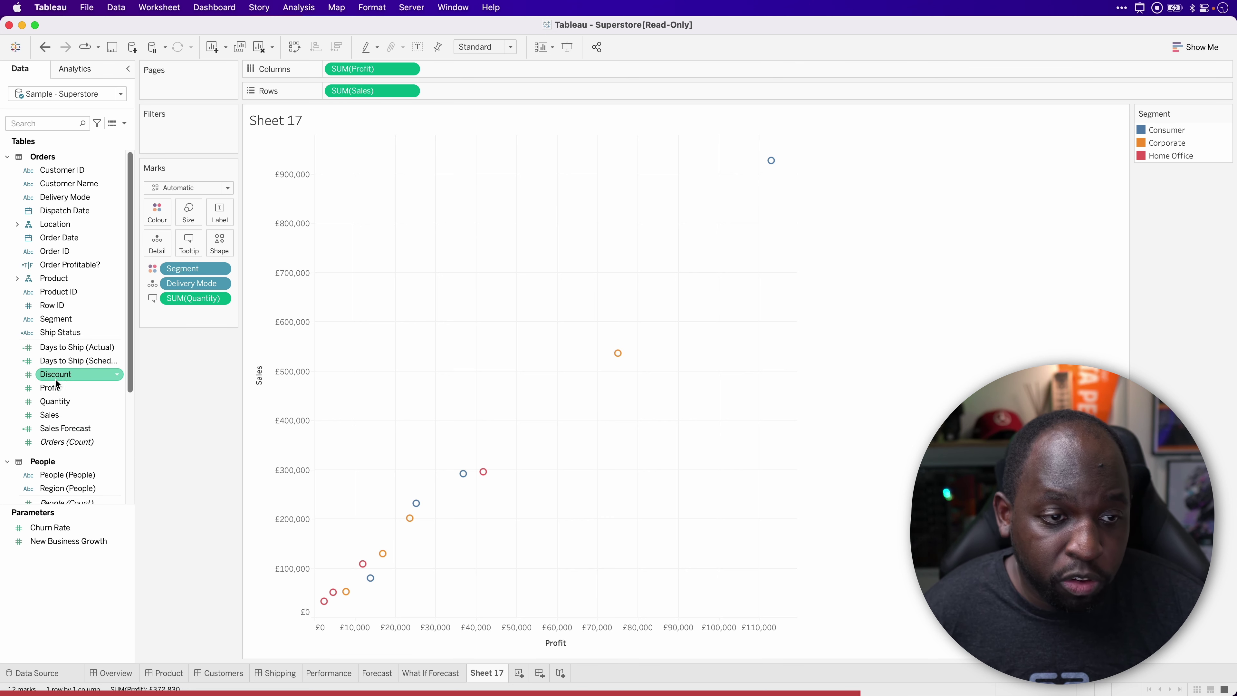
# Add SUM(Discount) and CNT(Orders) to the tooltip and put Order ID on Detail
pyautogui.moveTo(55, 373); pyautogui.dragTo(188, 249)
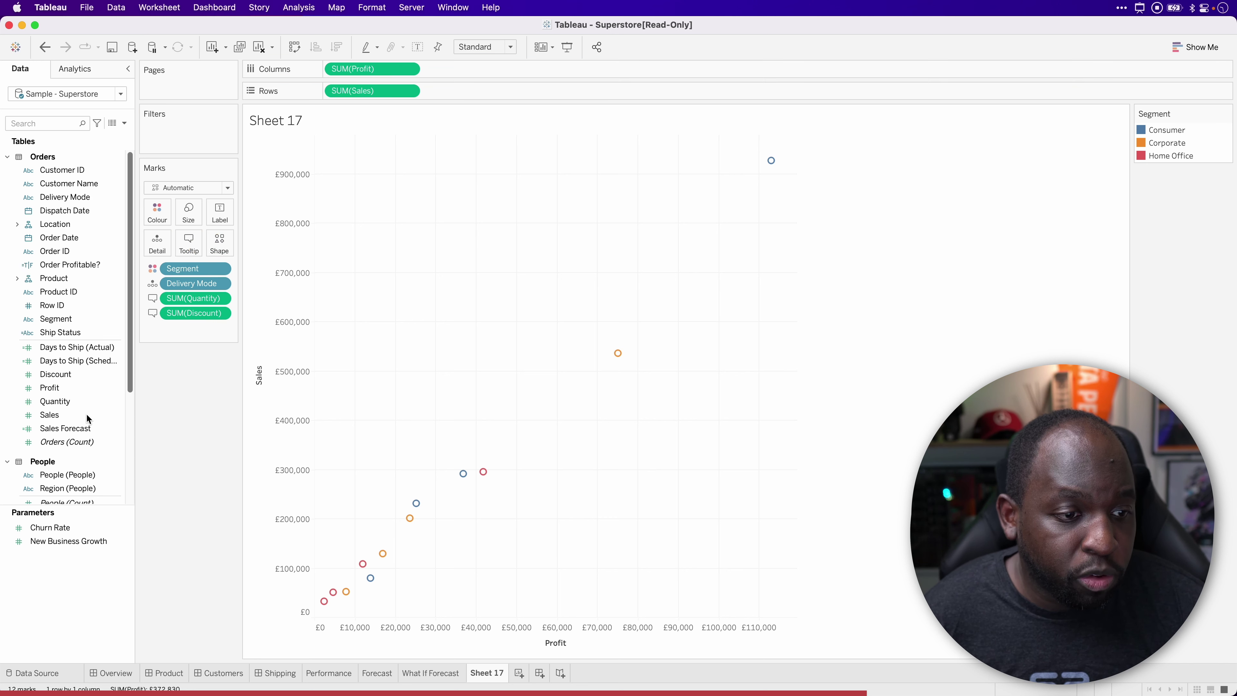
pyautogui.moveTo(66, 442); pyautogui.dragTo(188, 243)
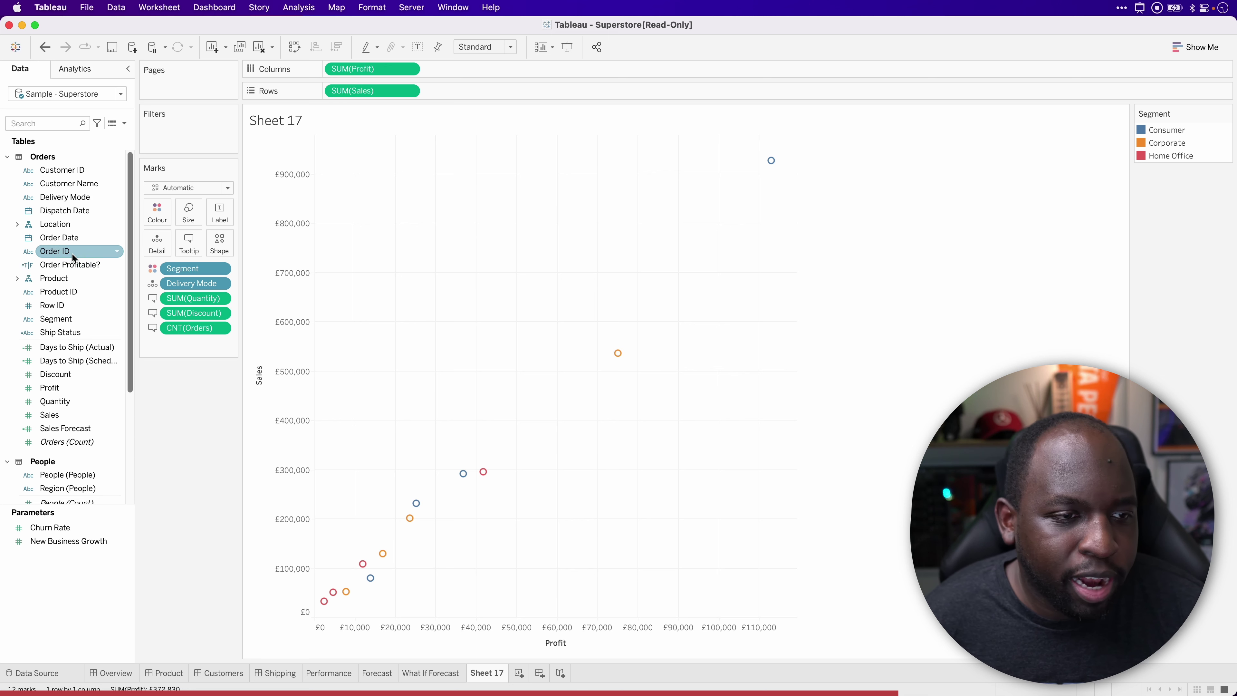
pyautogui.moveTo(59, 253); pyautogui.dragTo(179, 346)
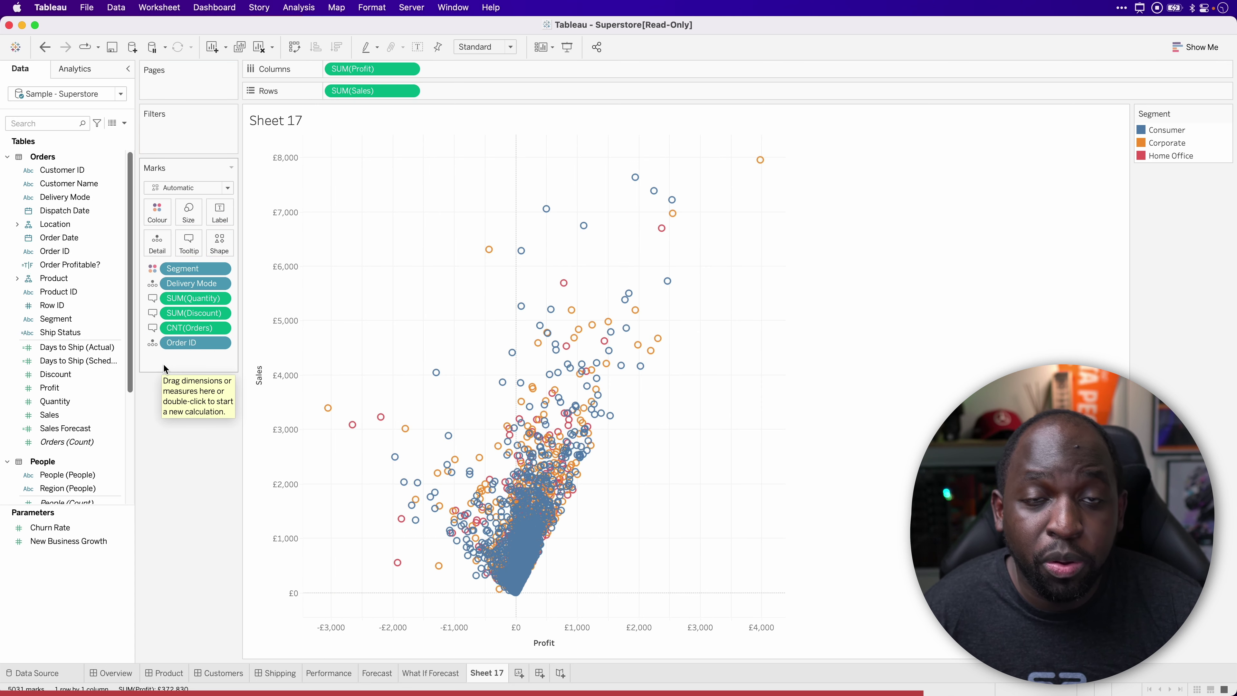
# Change Order ID to a Count (Distinct) measure, CNTD(Order ID), returning to 12 marks
pyautogui.click(220, 342)
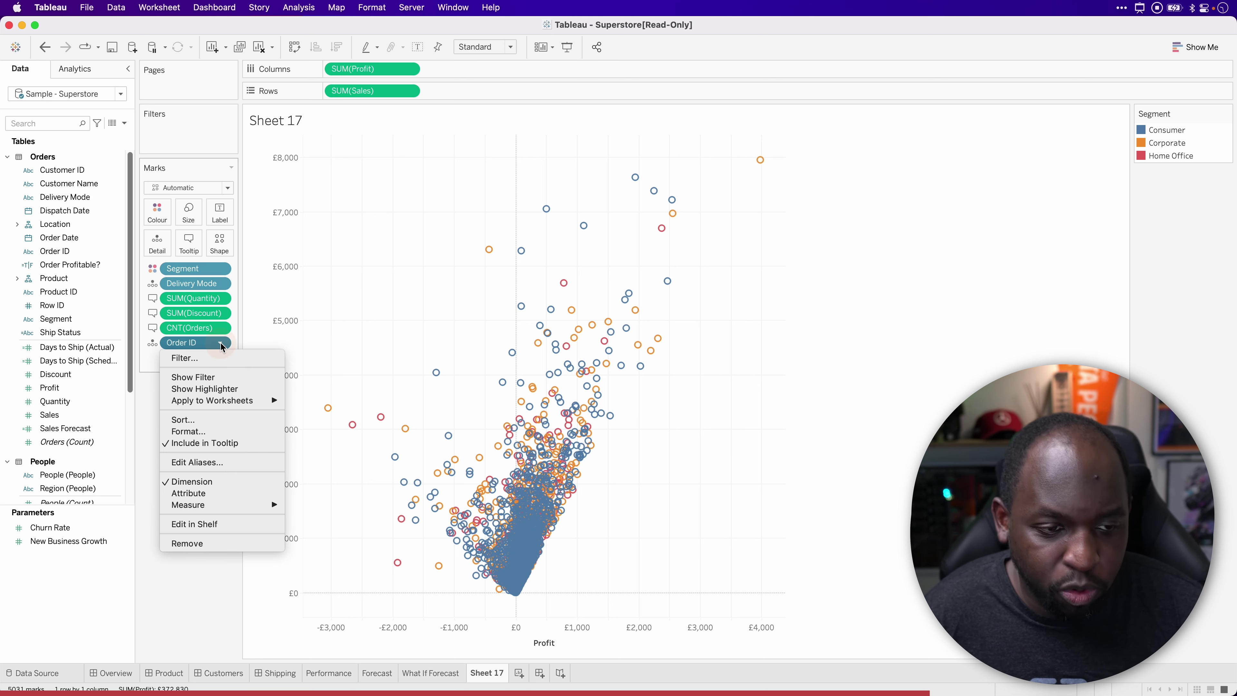
pyautogui.moveTo(263, 505)
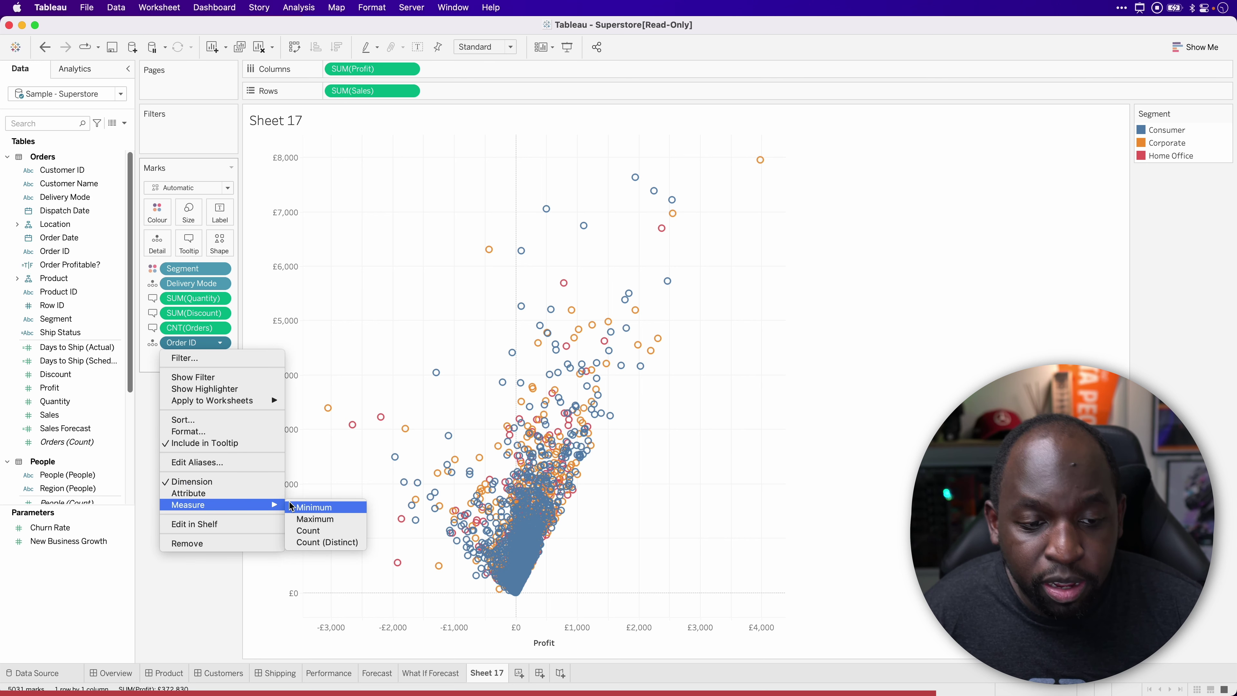
pyautogui.click(324, 542)
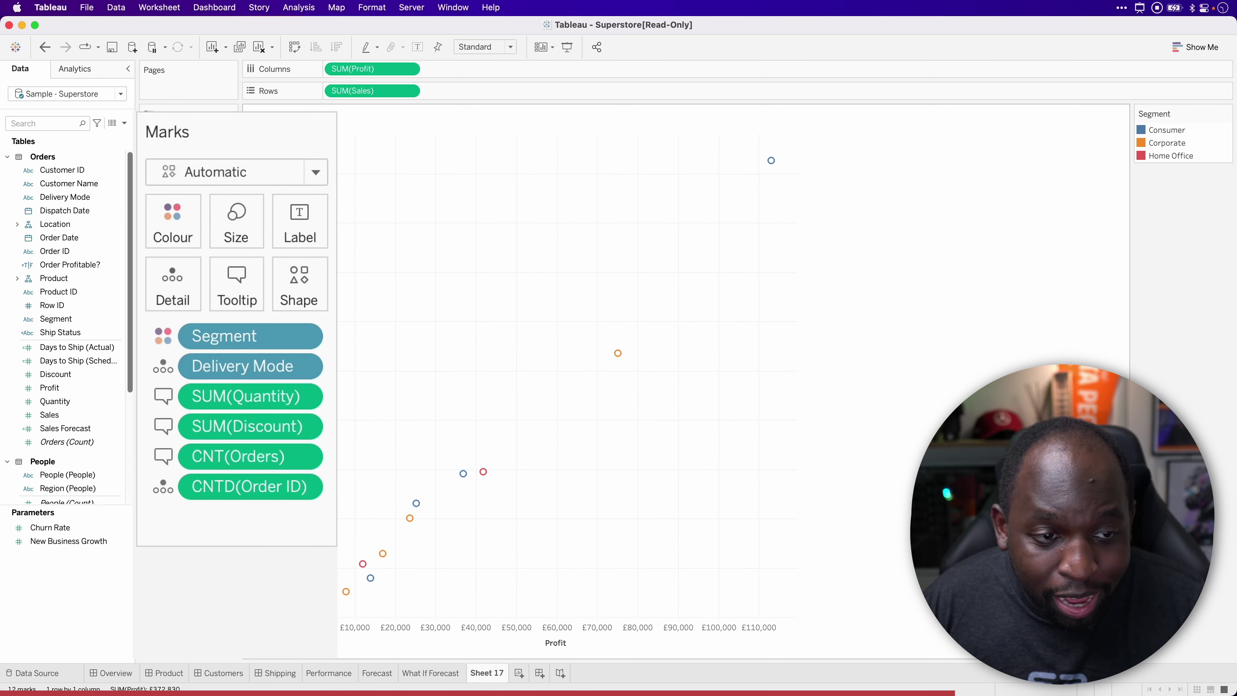
pyautogui.click(165, 489)
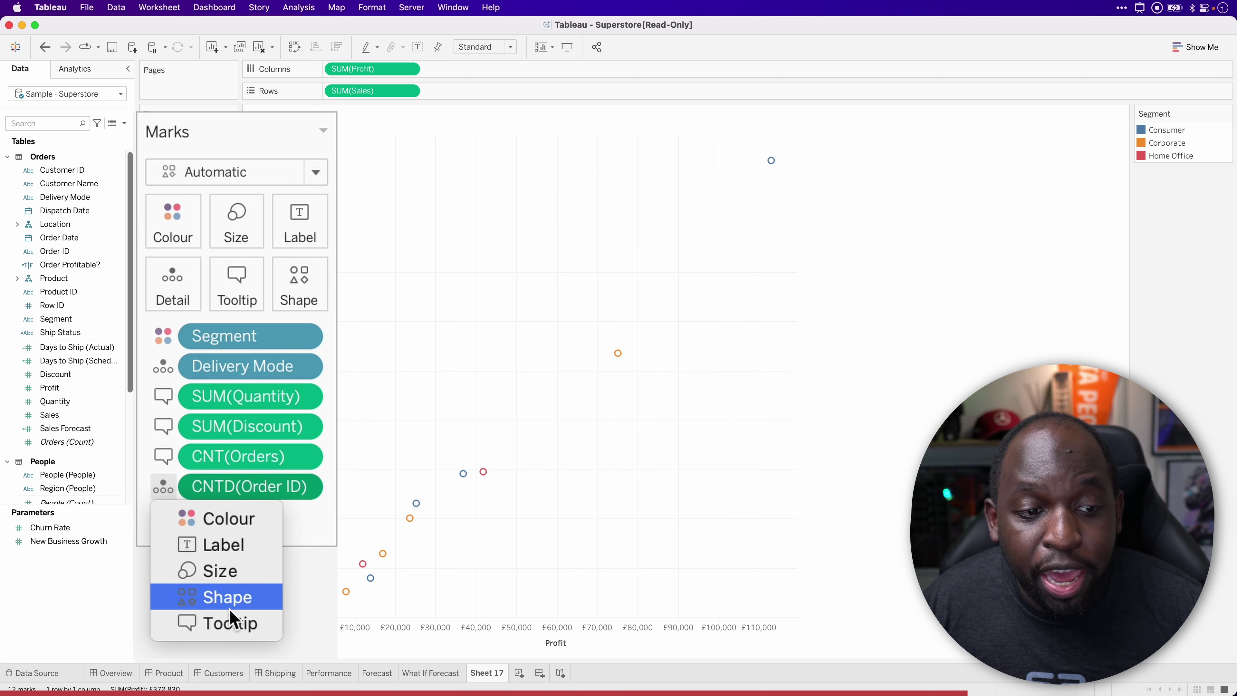
# Move CNTD(Order ID) from Detail to Tooltip and check the Corporate Standard Class tooltip
pyautogui.click(232, 628)
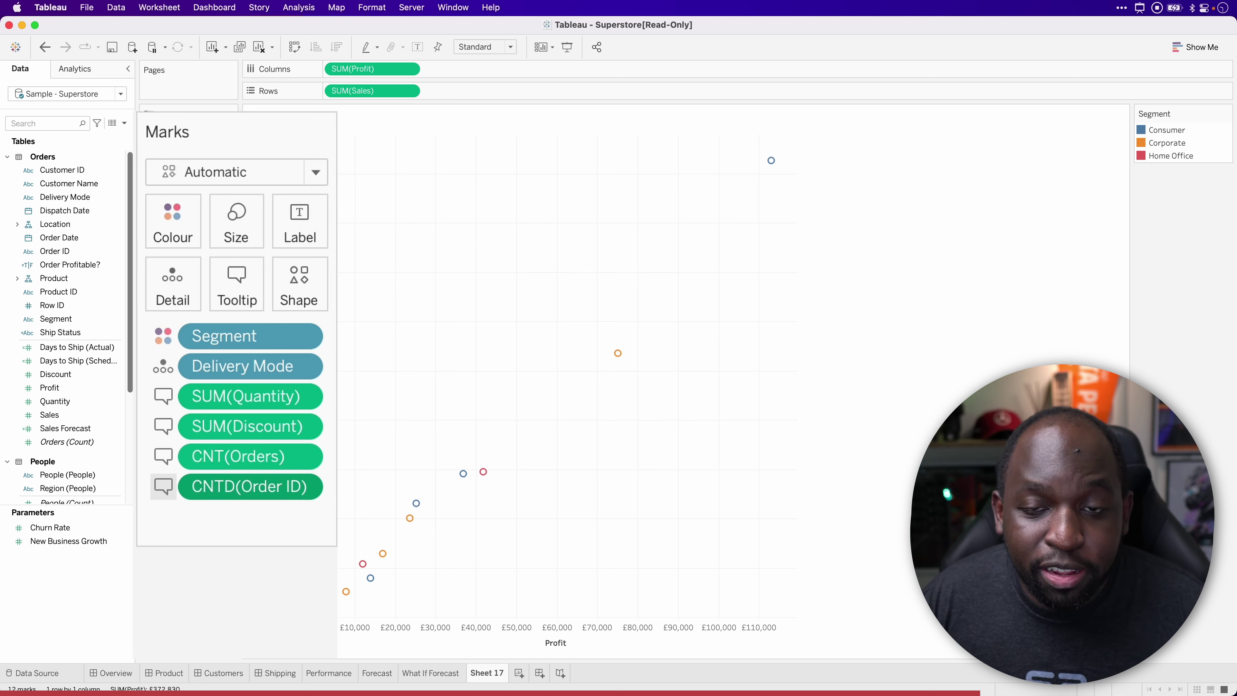
pyautogui.moveTo(618, 354)
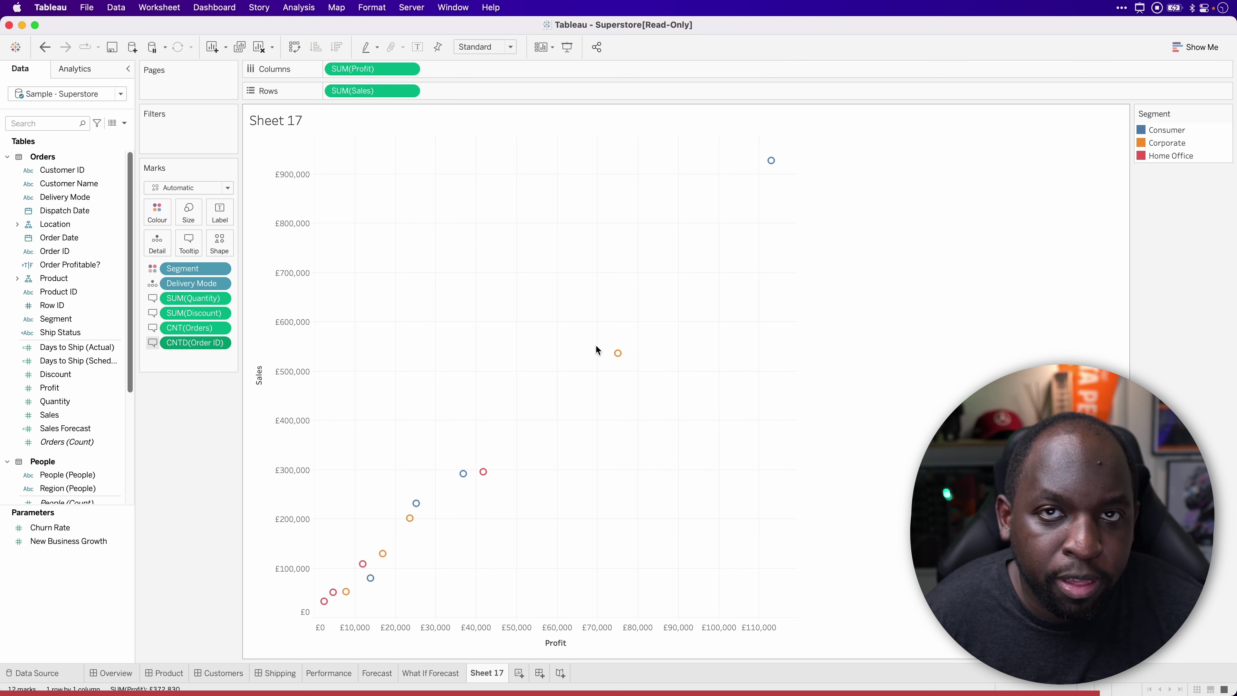
pyautogui.click(224, 315)
# Aggregate Discount as AVG(Discount), showing 10% for Corporate Standard Class
pyautogui.moveTo(268, 433)
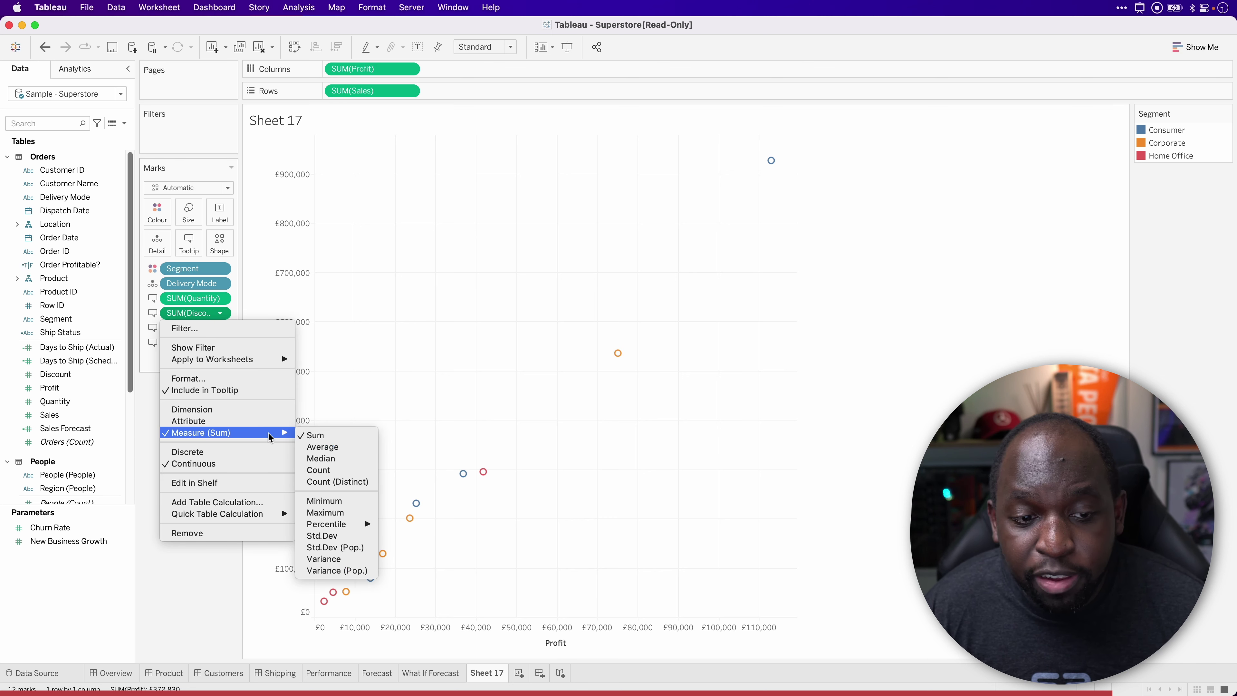
pyautogui.click(339, 446)
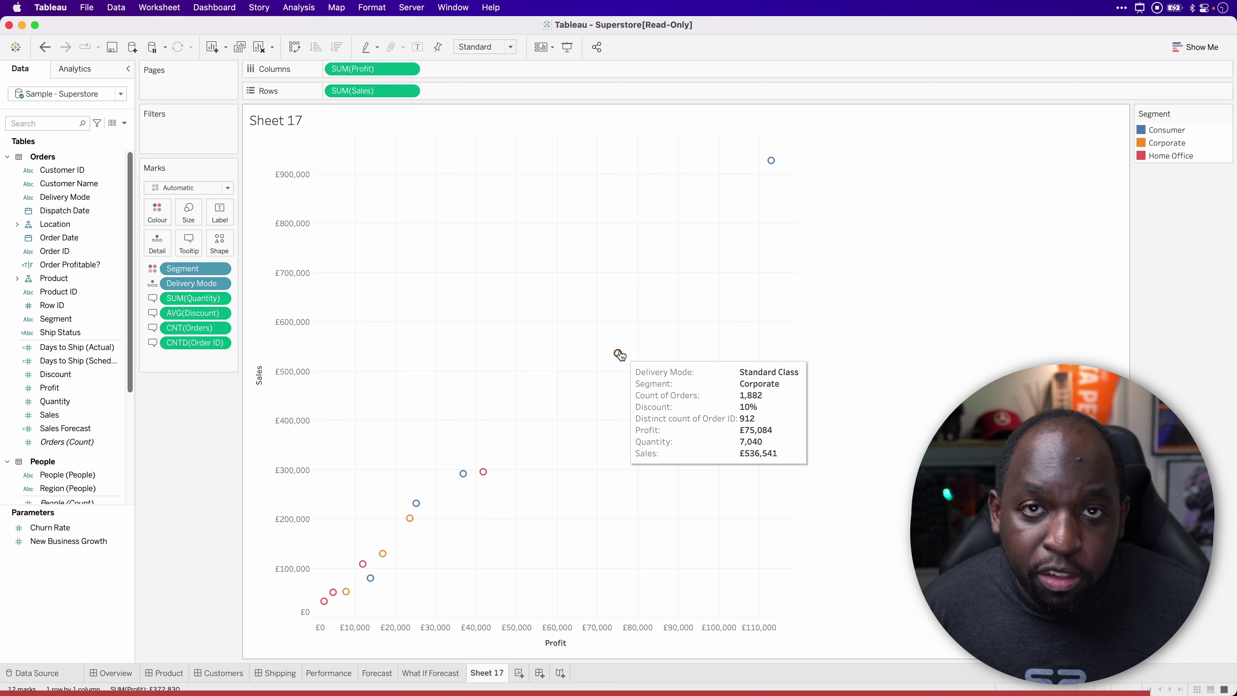
pyautogui.hotkey('ctrl', 'alt', 'a')
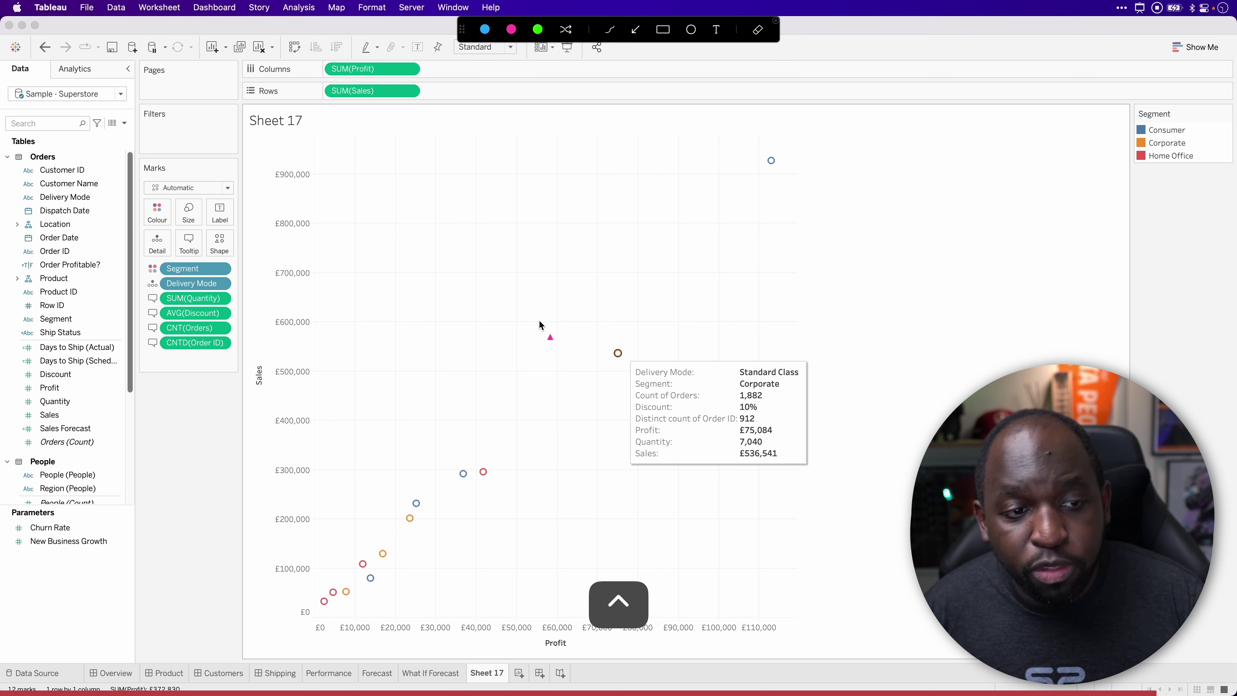
pyautogui.moveTo(307, 265); pyautogui.dragTo(236, 303)
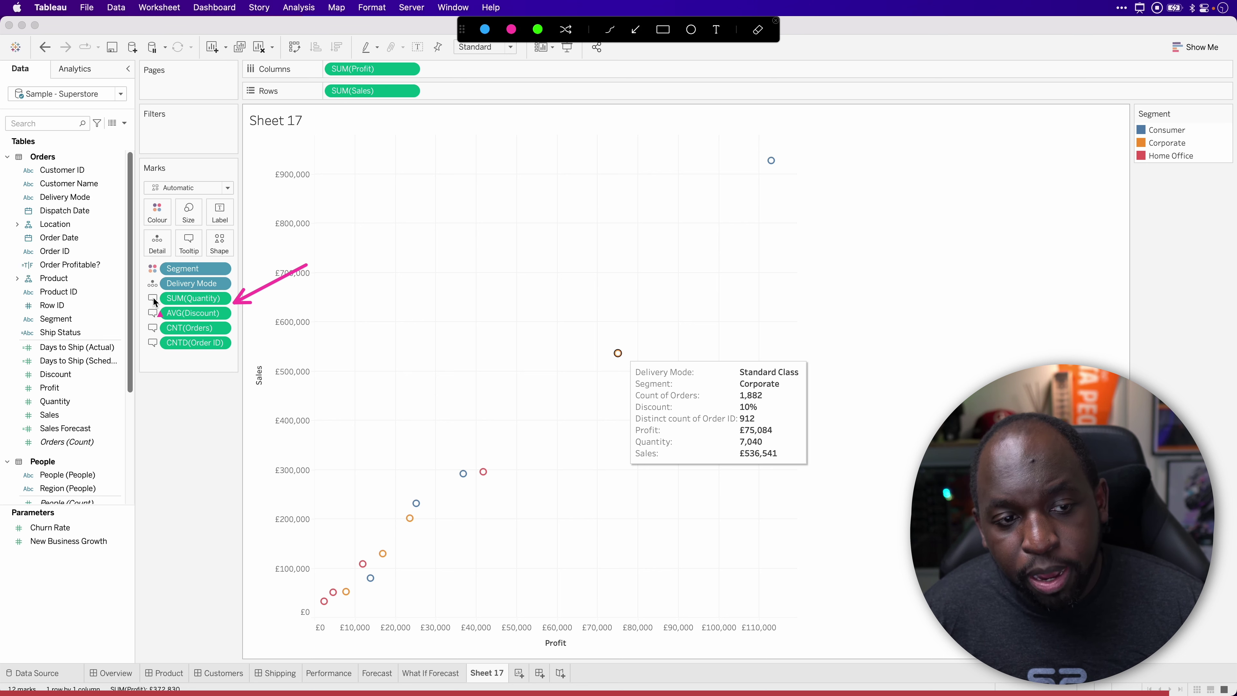
pyautogui.press('Escape')
# Review the SUM(Quantity) options and mark the Tooltip card with an on-screen arrow
pyautogui.click(221, 298)
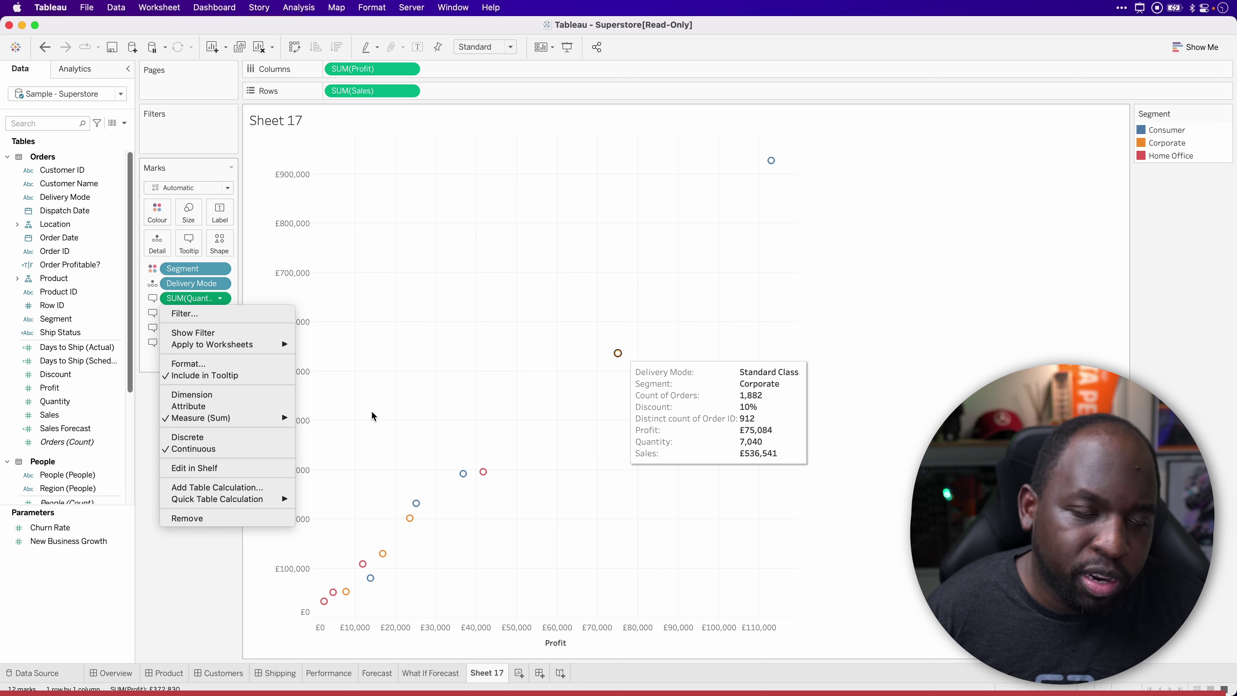
pyautogui.click(395, 414)
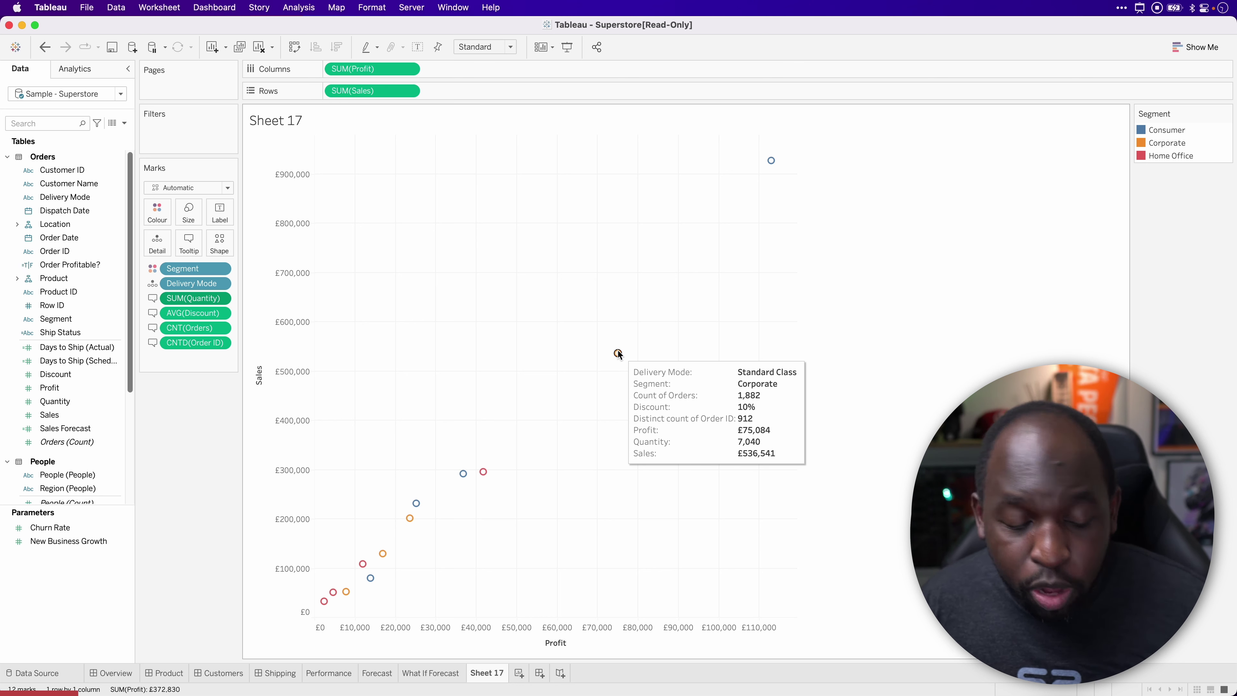
pyautogui.press('ctrl+super+a')
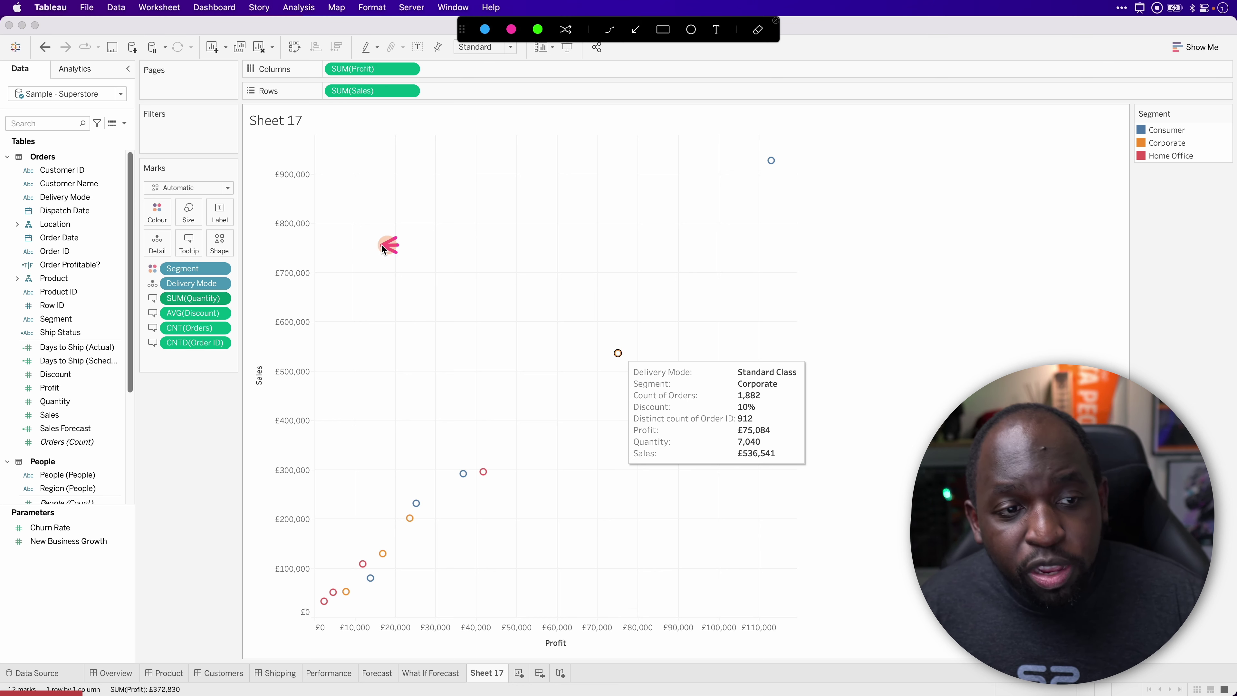
pyautogui.moveTo(399, 245); pyautogui.dragTo(187, 250)
pyautogui.press('Escape')
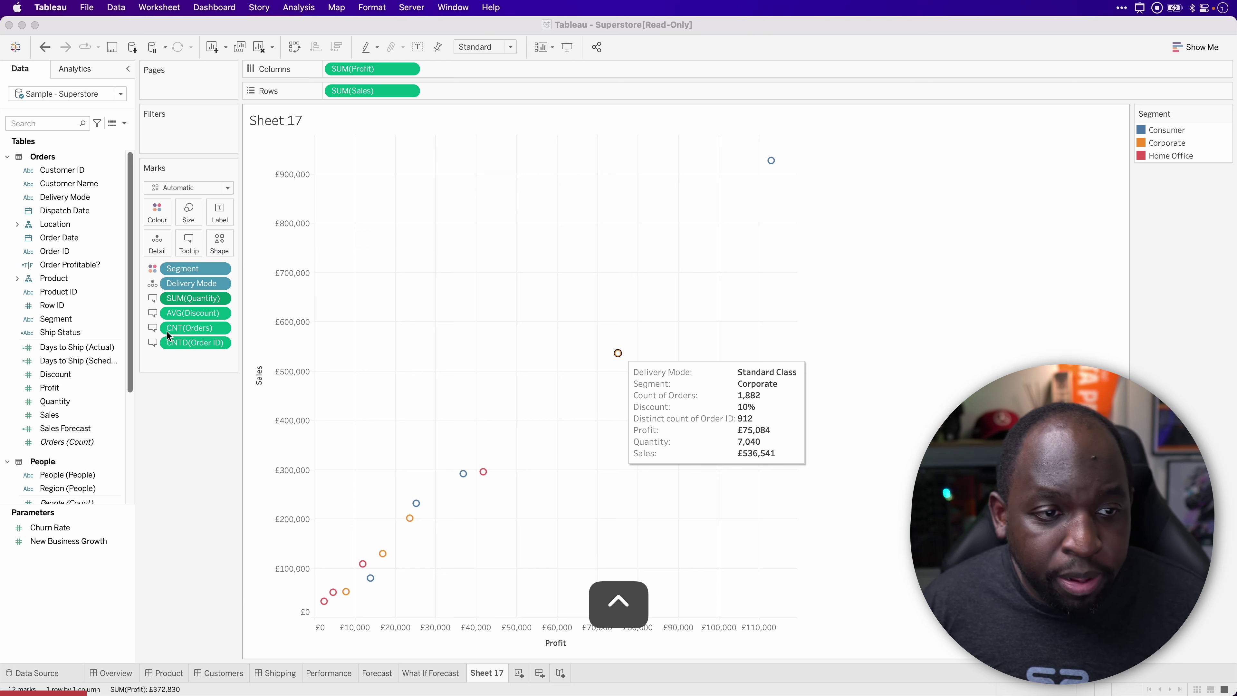
# Open the Edit Tooltip dialog and frame its formatting toolbar and Insert menu with rectangles
pyautogui.click(184, 246)
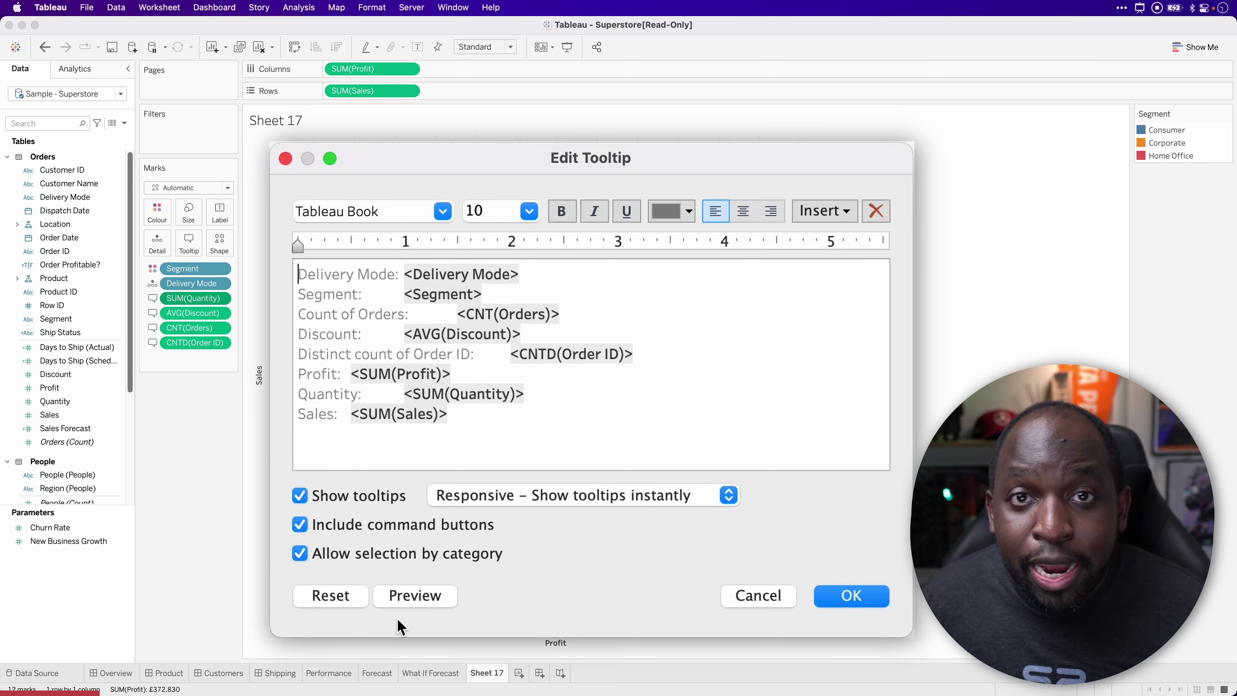
pyautogui.hotkey('ctrl', 'alt', 'a')
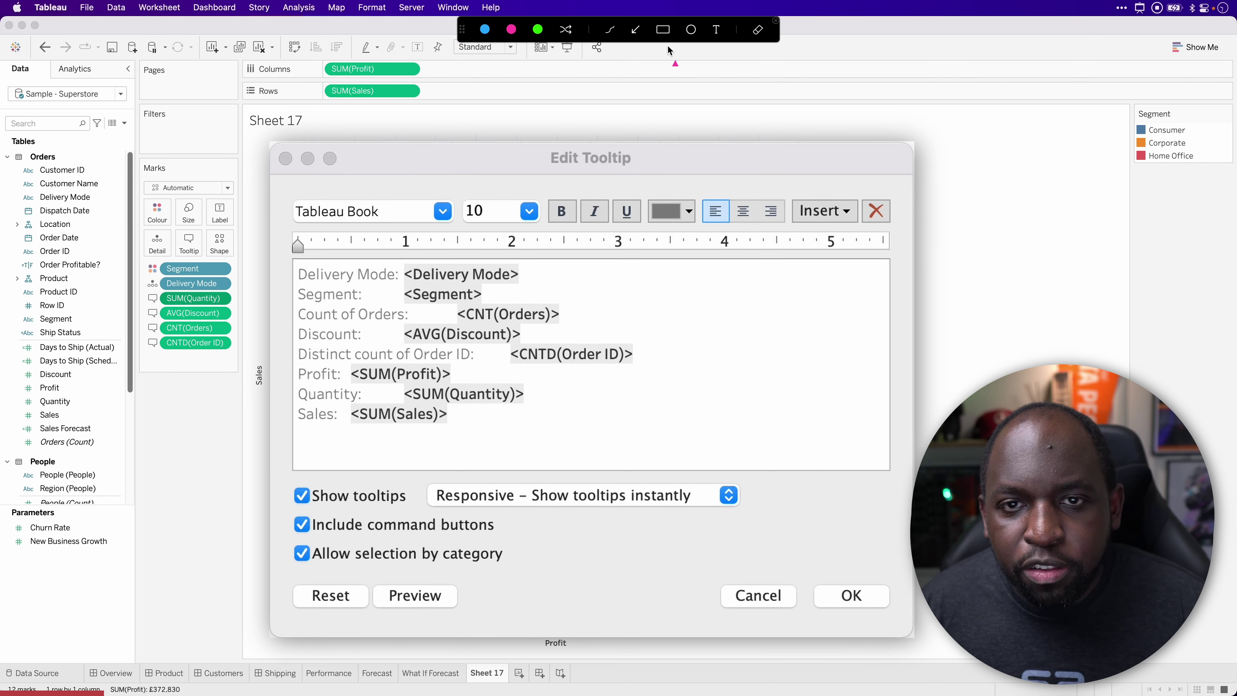
pyautogui.click(663, 29)
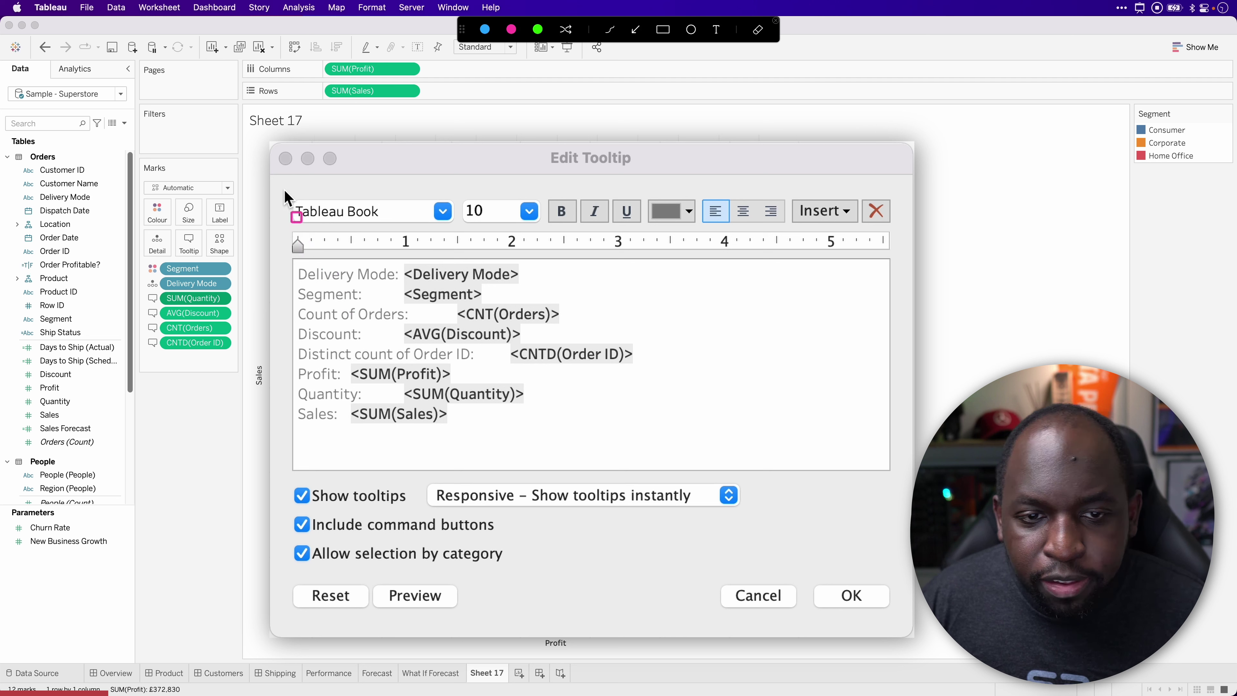
pyautogui.moveTo(281, 184)
pyautogui.mouseDown()
pyautogui.moveTo(769, 236)
pyautogui.moveTo(902, 238)
pyautogui.mouseUp()
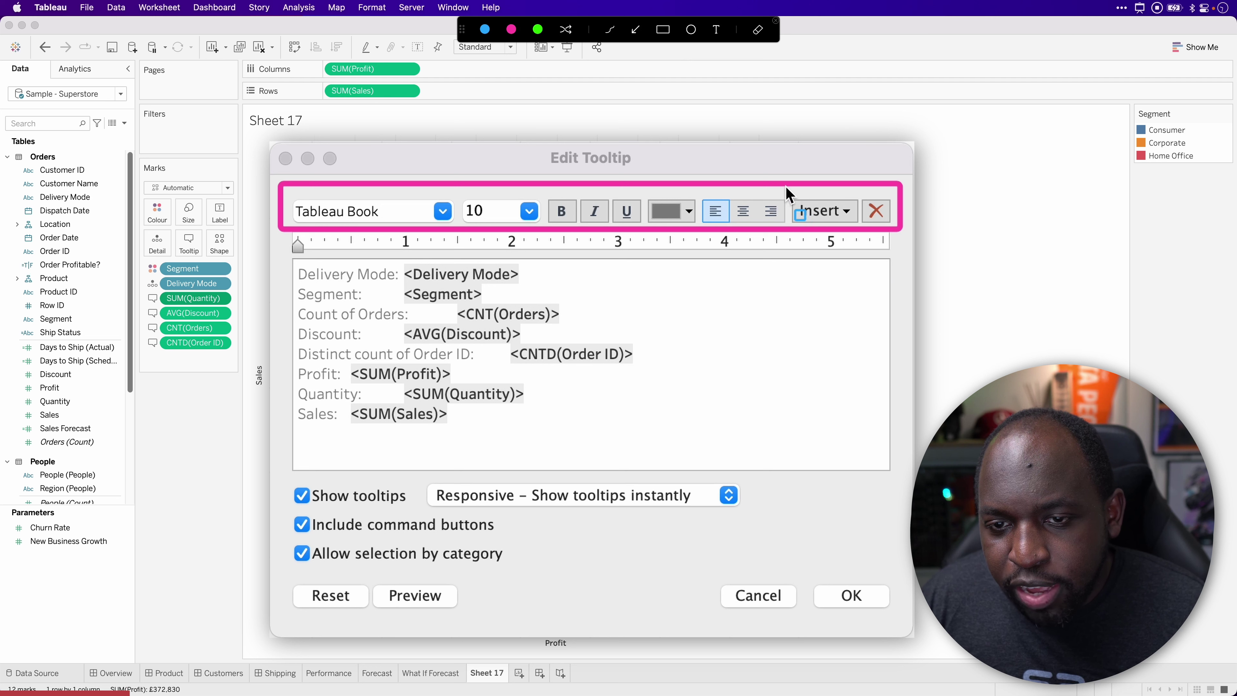
pyautogui.moveTo(785, 186)
pyautogui.mouseDown()
pyautogui.moveTo(842, 233)
pyautogui.moveTo(864, 235)
pyautogui.mouseUp()
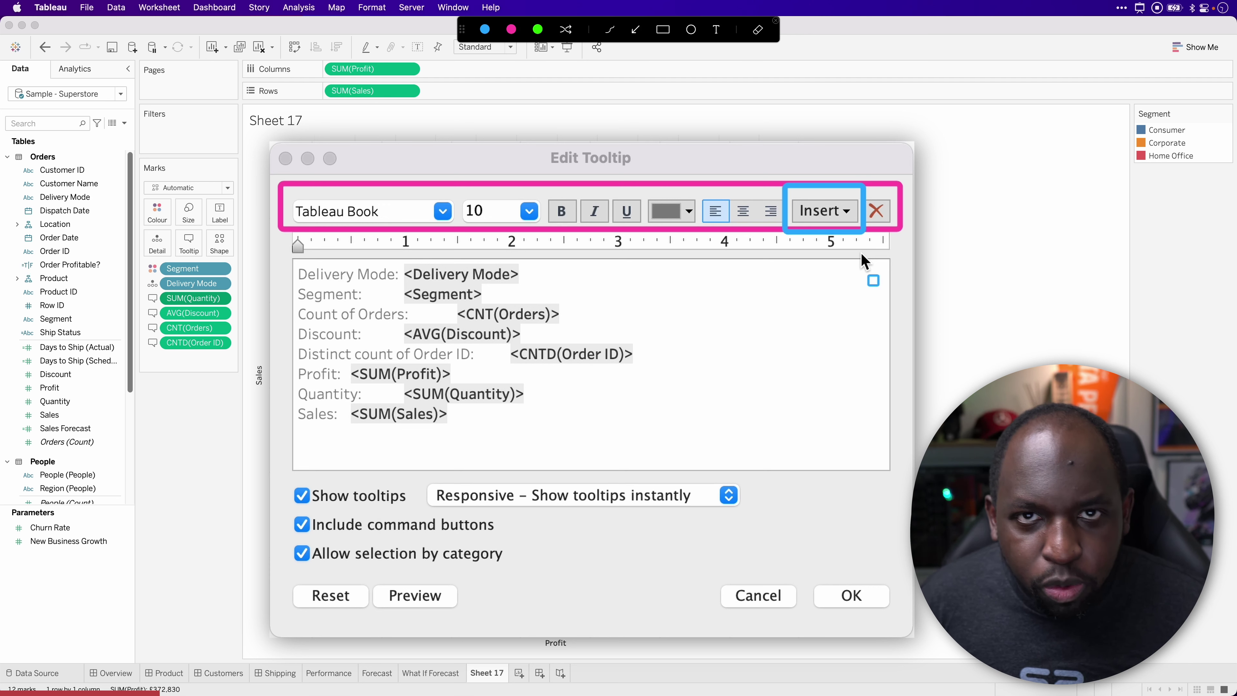
pyautogui.press('Escape')
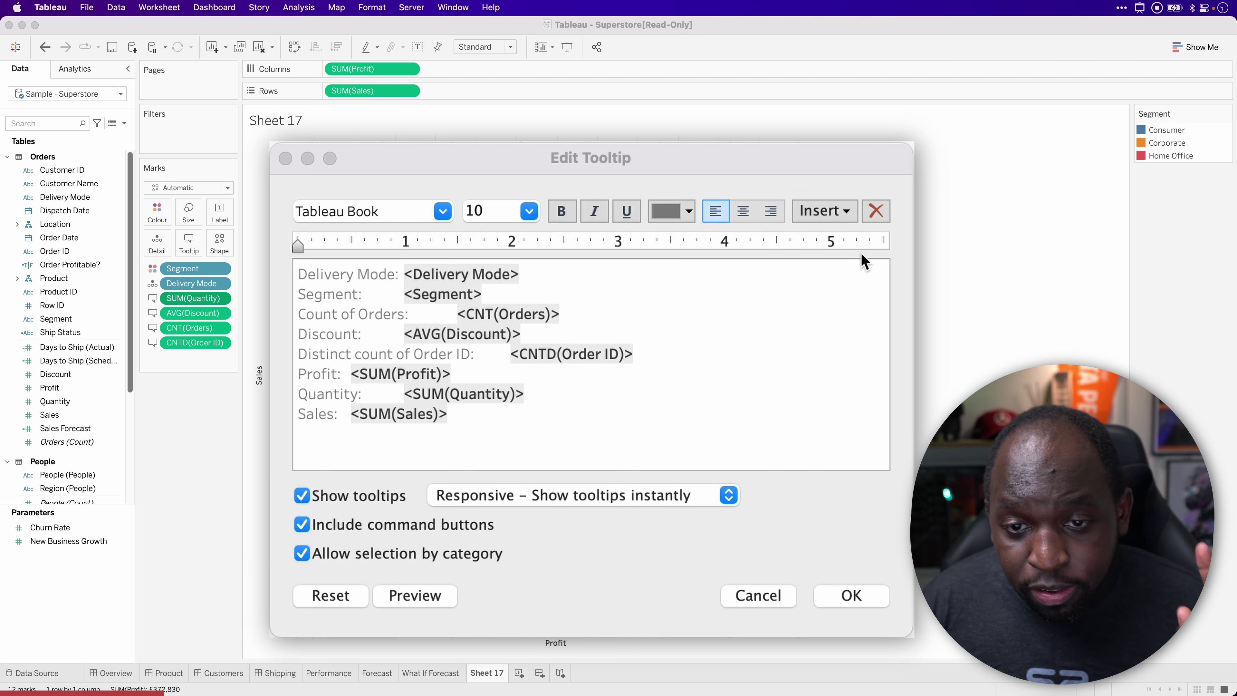
pyautogui.click(390, 208)
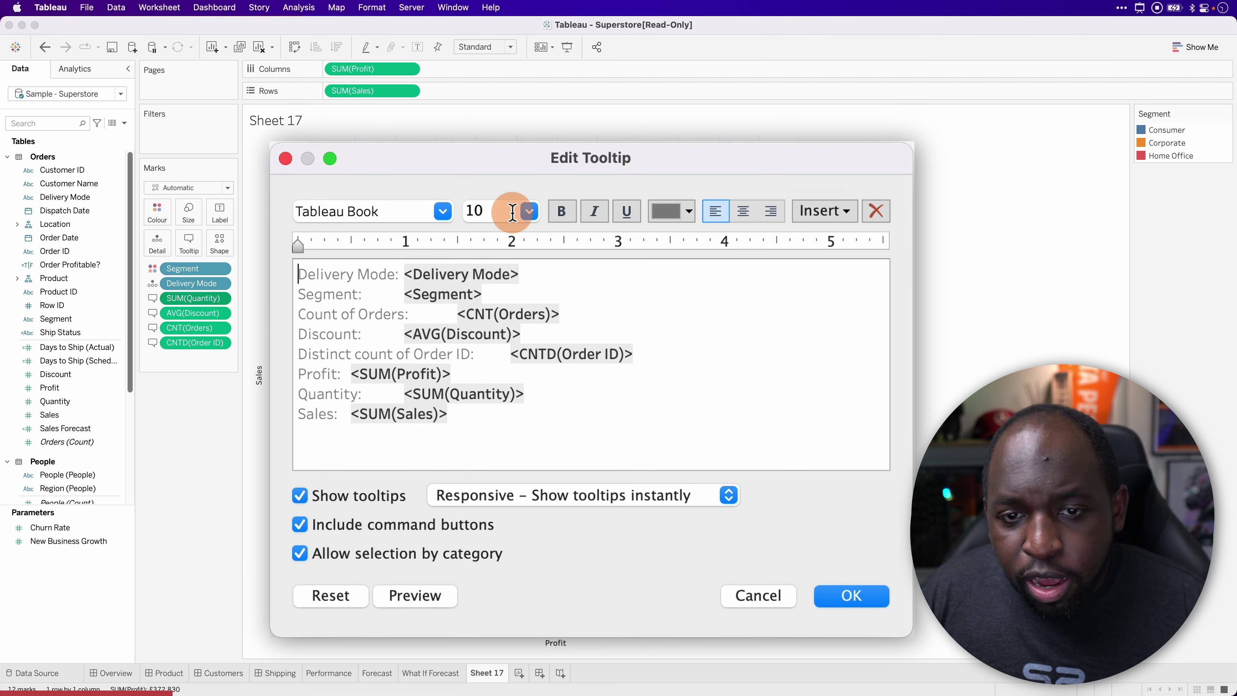
# Make the first three tooltip lines bold and a larger font size
pyautogui.click(672, 210)
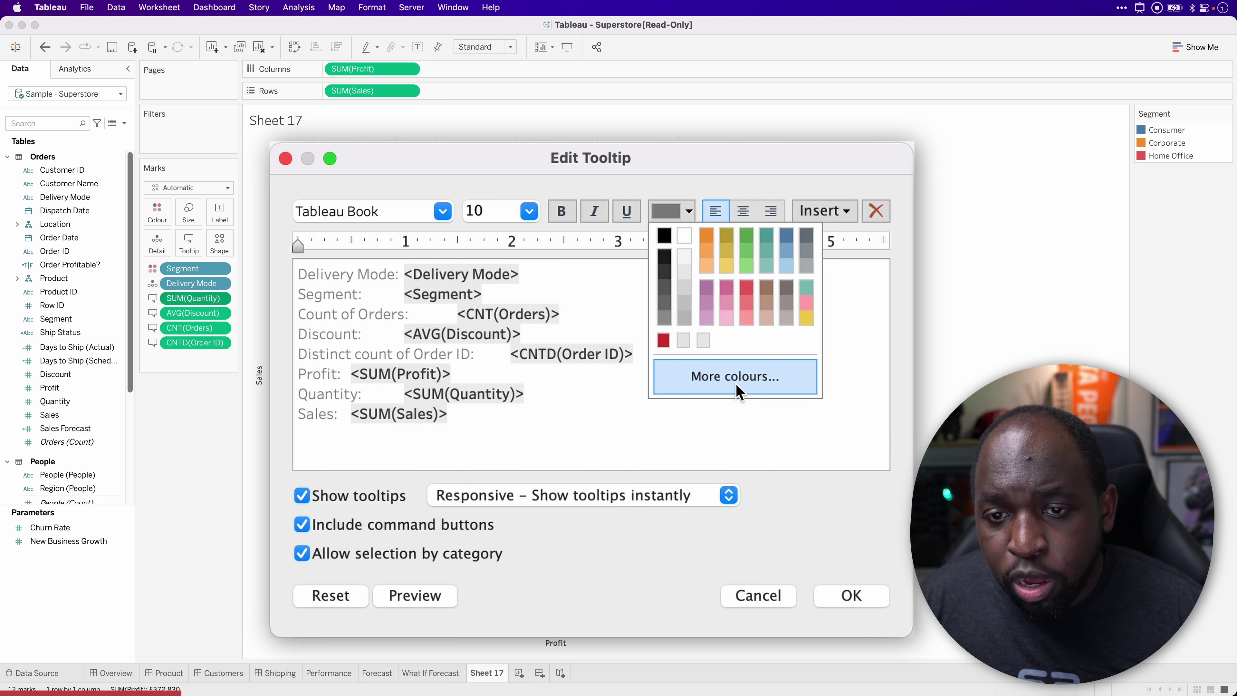
pyautogui.click(777, 176)
pyautogui.moveTo(613, 307); pyautogui.dragTo(298, 272)
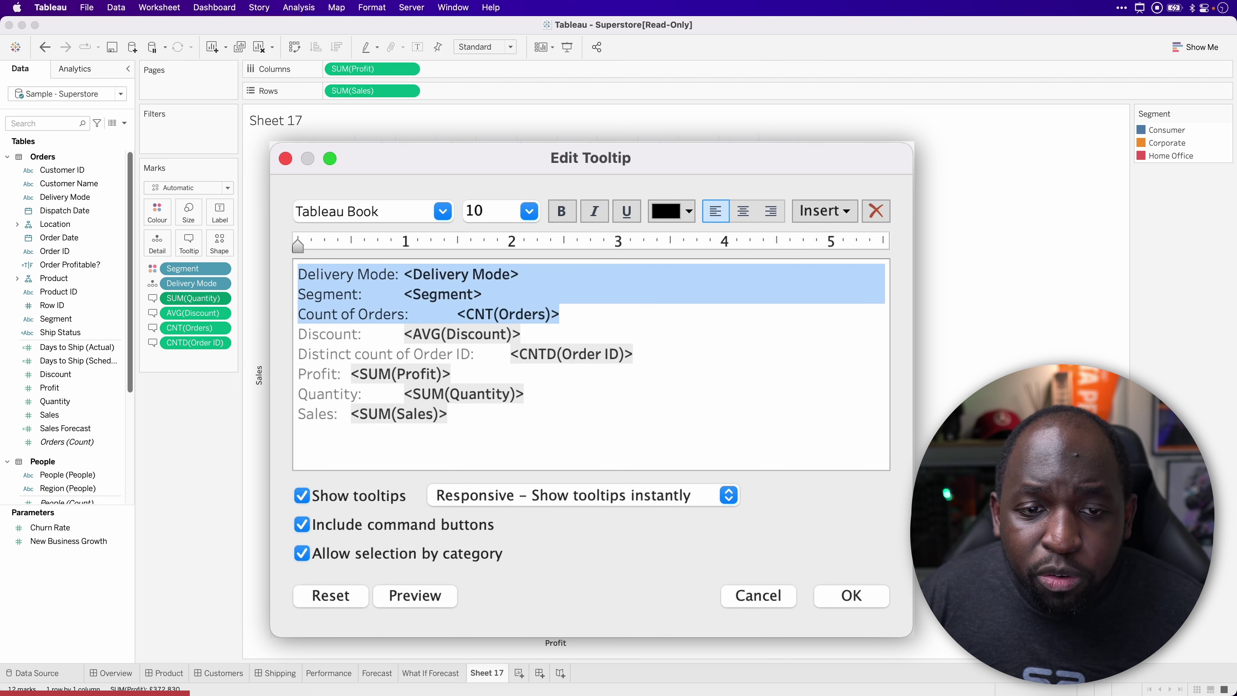
pyautogui.click(561, 210)
pyautogui.click(530, 215)
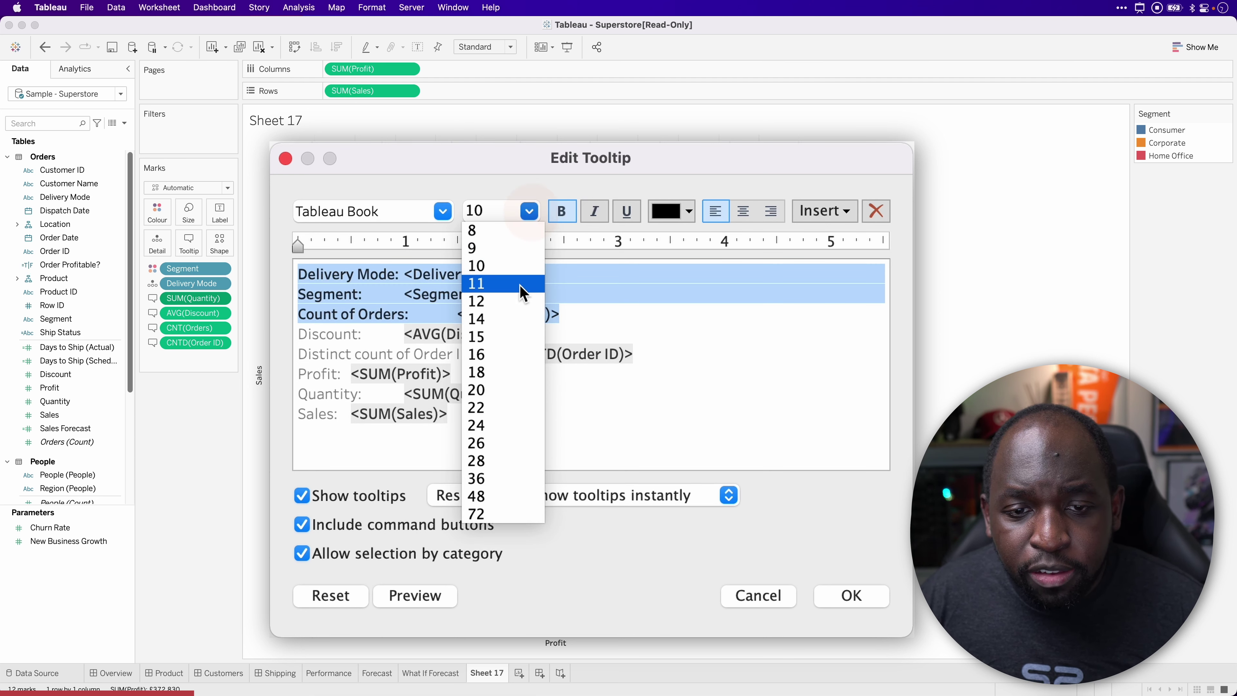
pyautogui.click(504, 317)
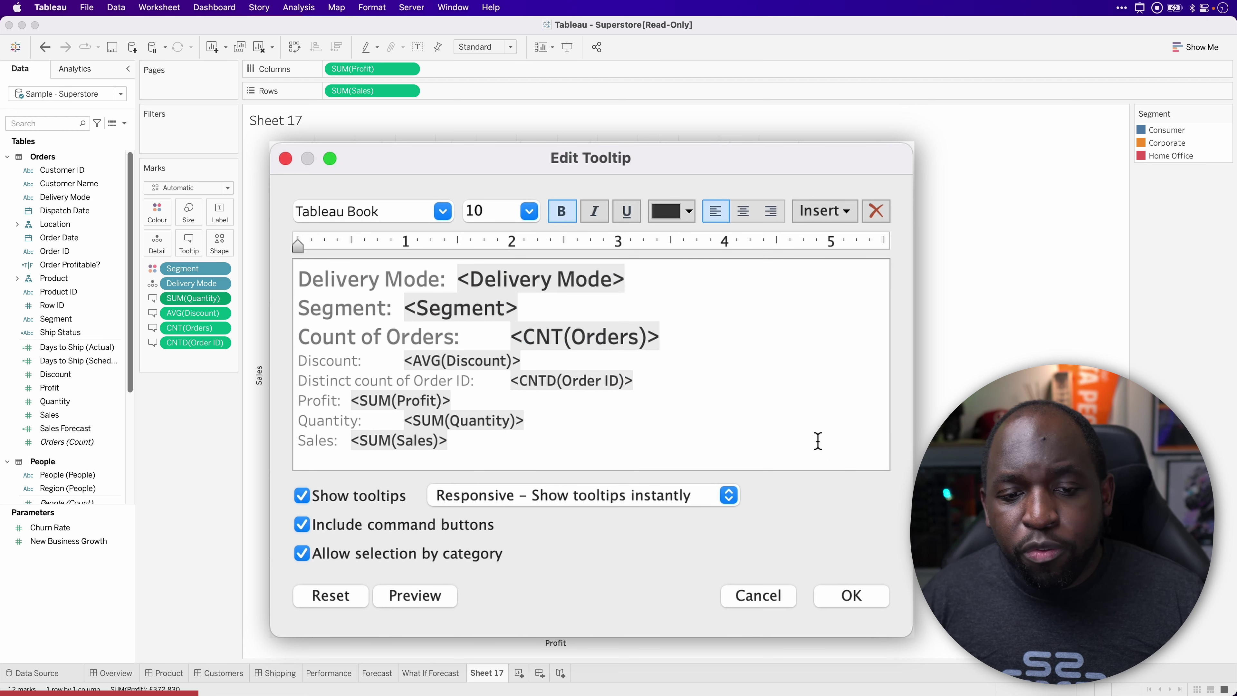
# Clear all tooltip formatting, returning the text to plain 10-point Tableau Book
pyautogui.hotkey('ctrl', 'alt', 'a')
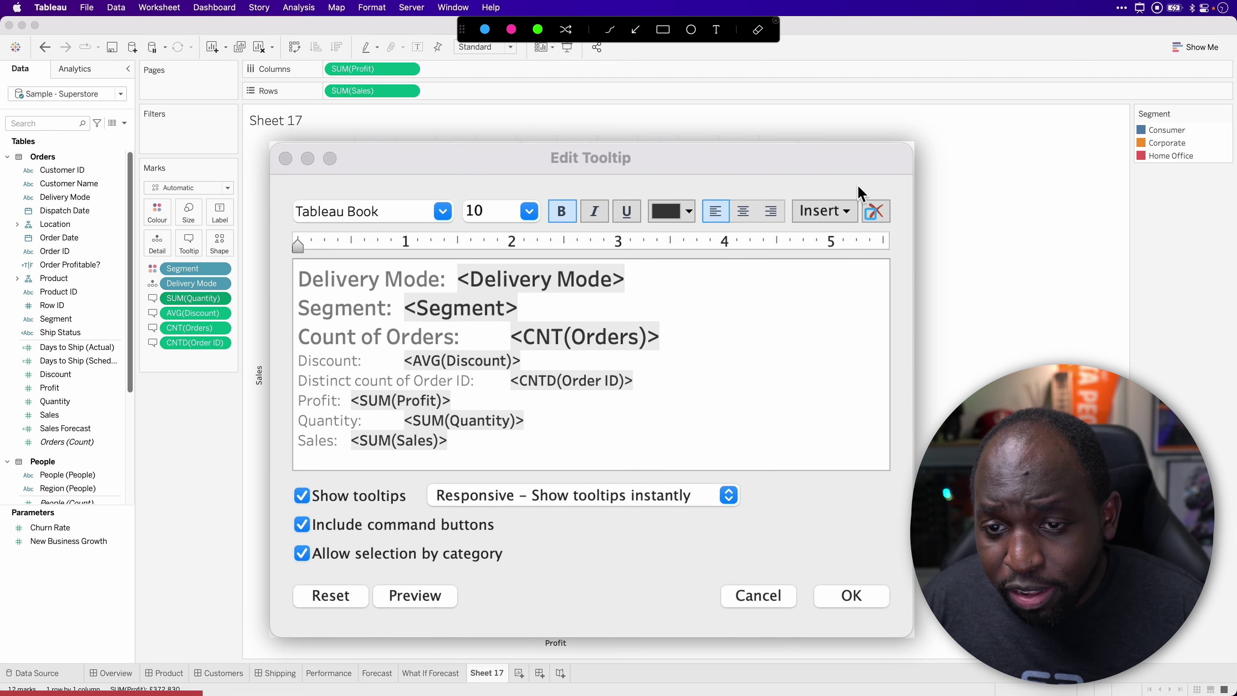
pyautogui.moveTo(852, 178); pyautogui.dragTo(905, 241)
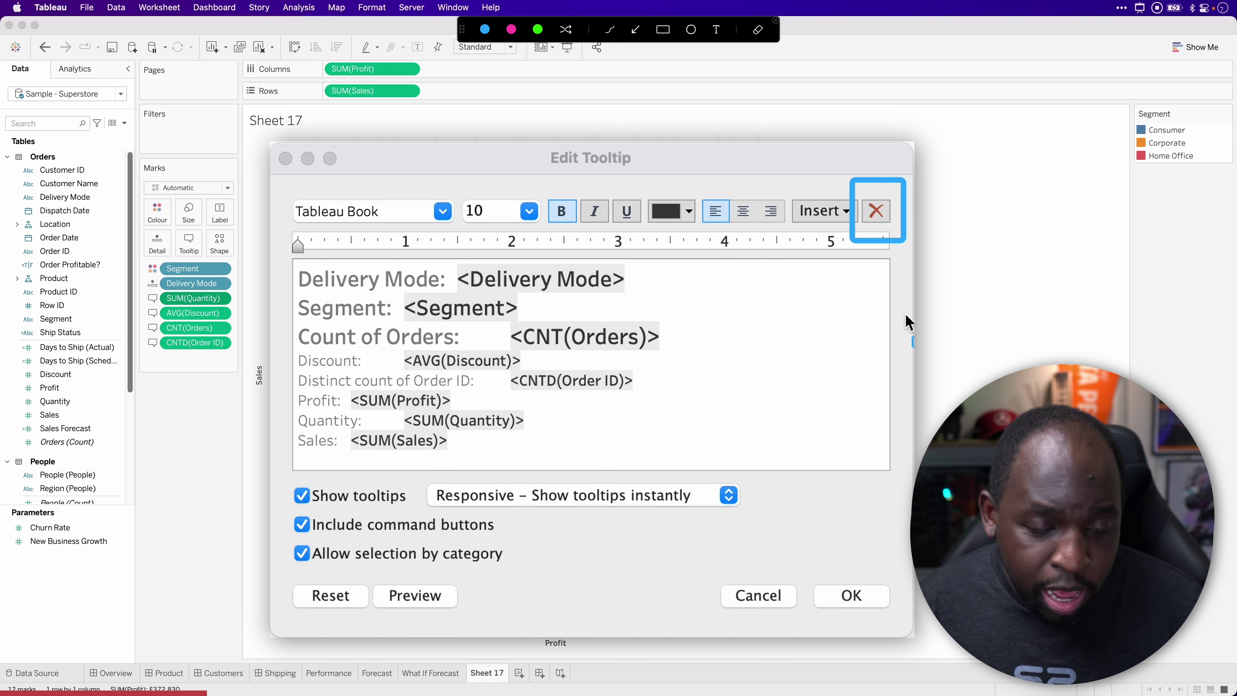
pyautogui.press('Escape')
pyautogui.click(882, 215)
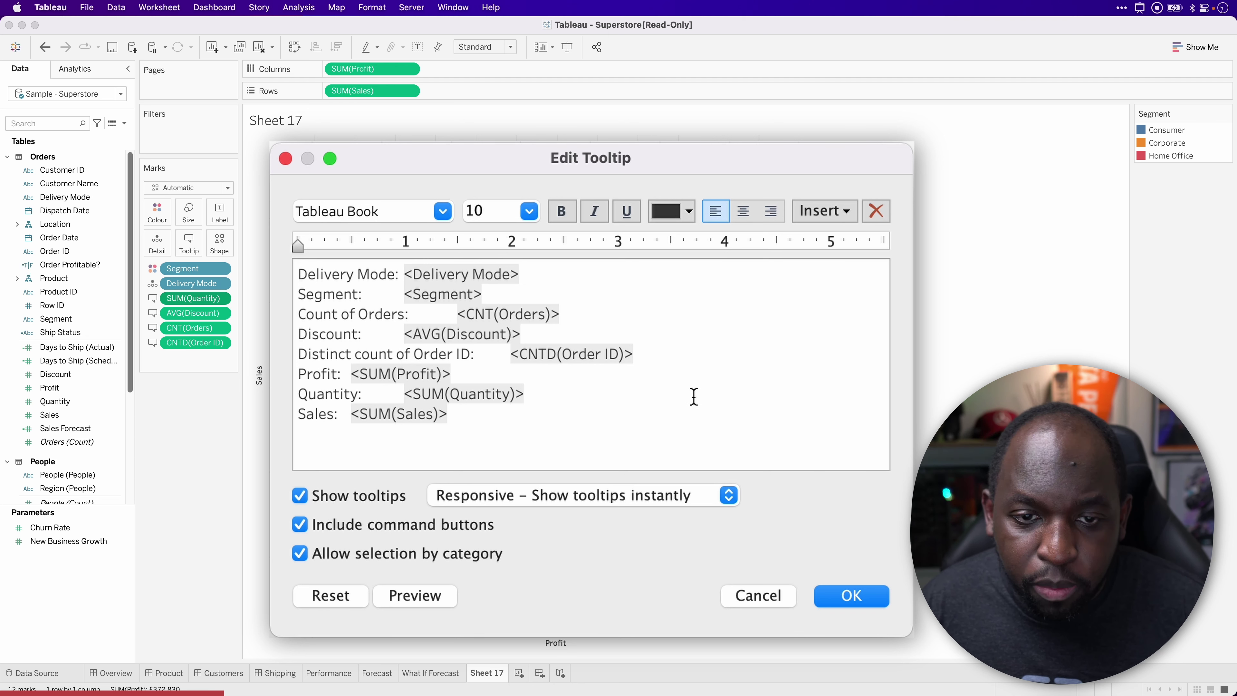
# Keep tooltips on Responsive – Show tooltips instantly, and close the editor with OK
pyautogui.moveTo(602, 418); pyautogui.dragTo(291, 278)
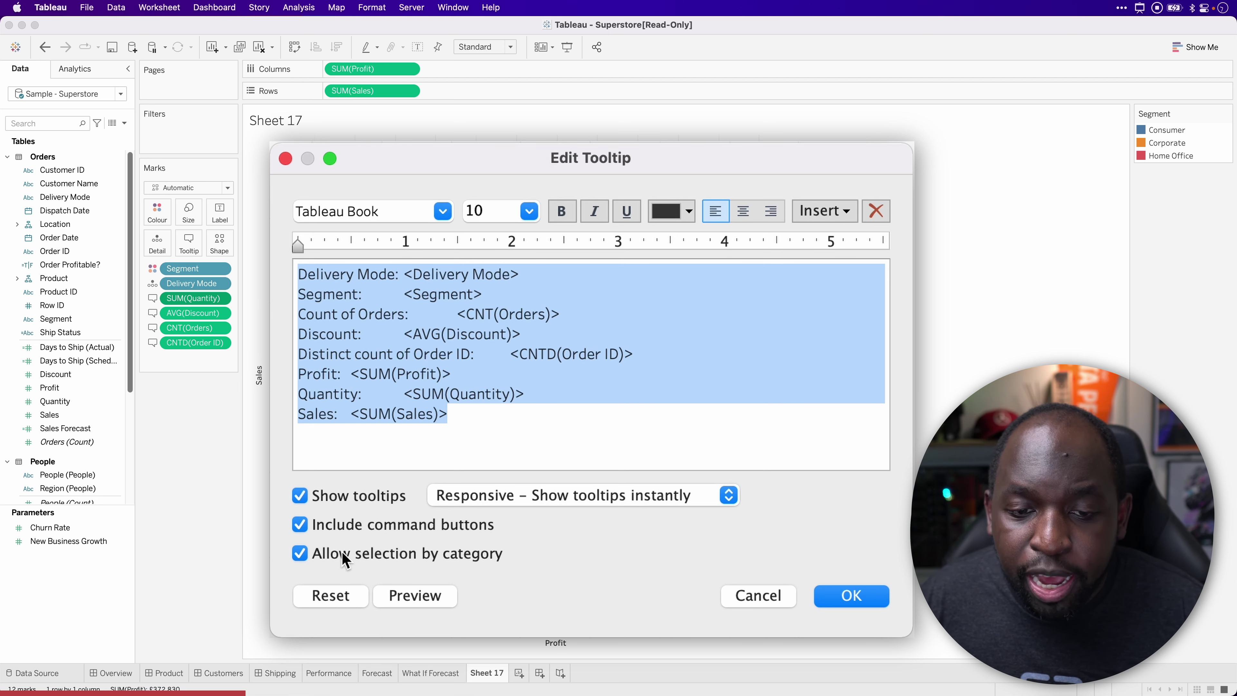
pyautogui.click(518, 500)
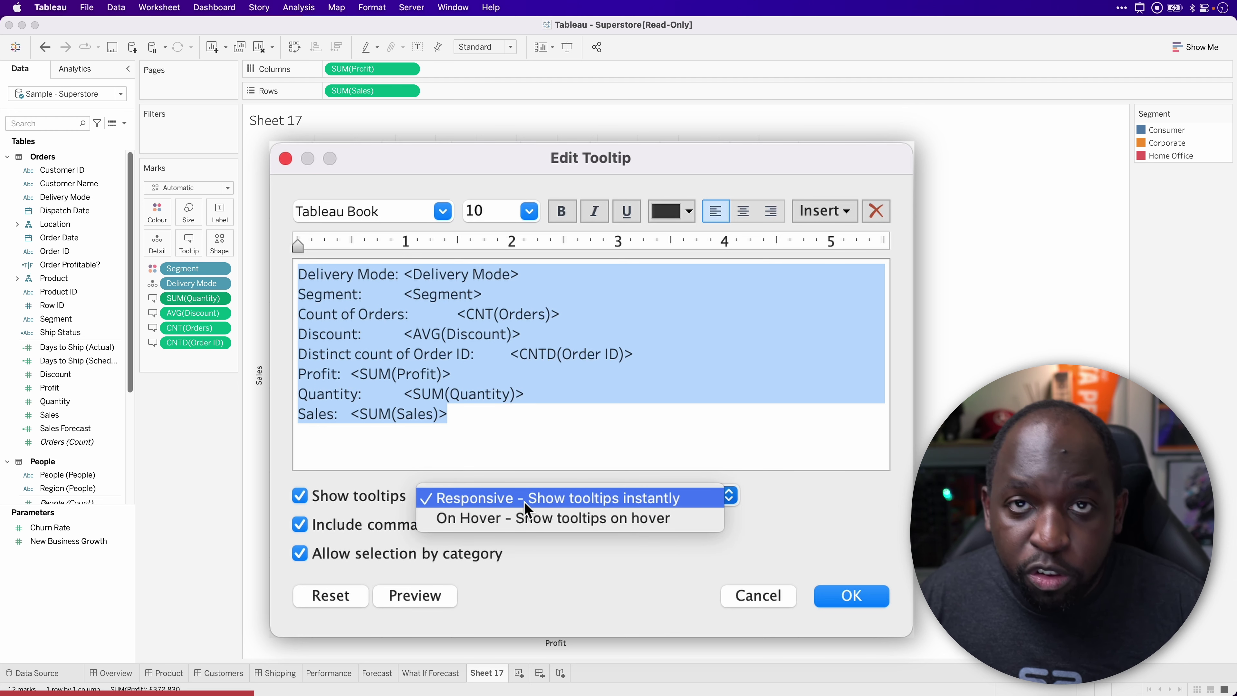
pyautogui.click(560, 502)
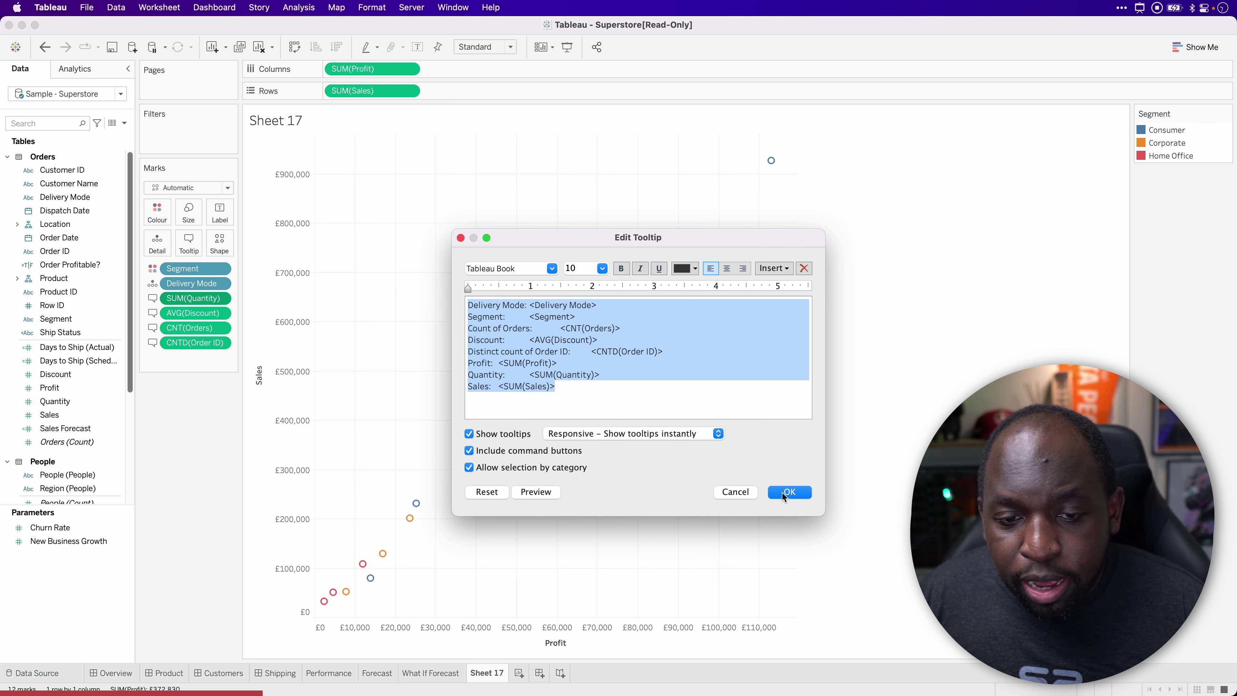
pyautogui.click(784, 492)
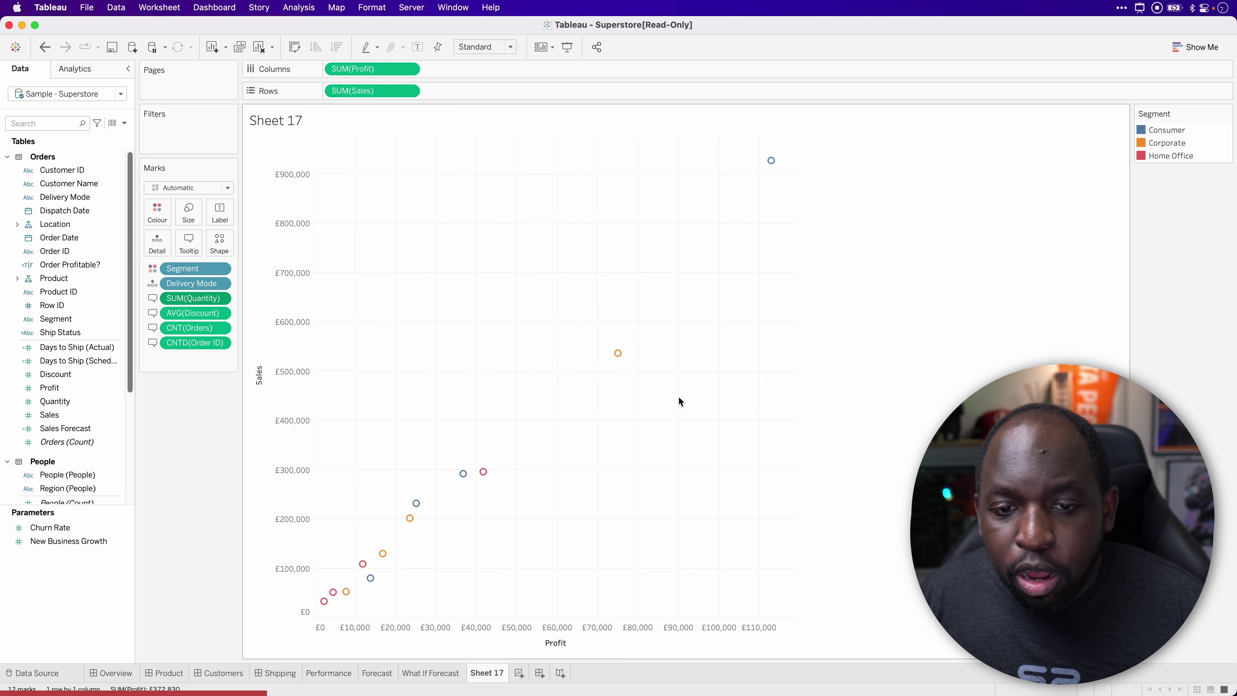
# Select the Corporate mark to show the tooltip's Keep Only and Exclude actions, then deselect
pyautogui.moveTo(625, 359)
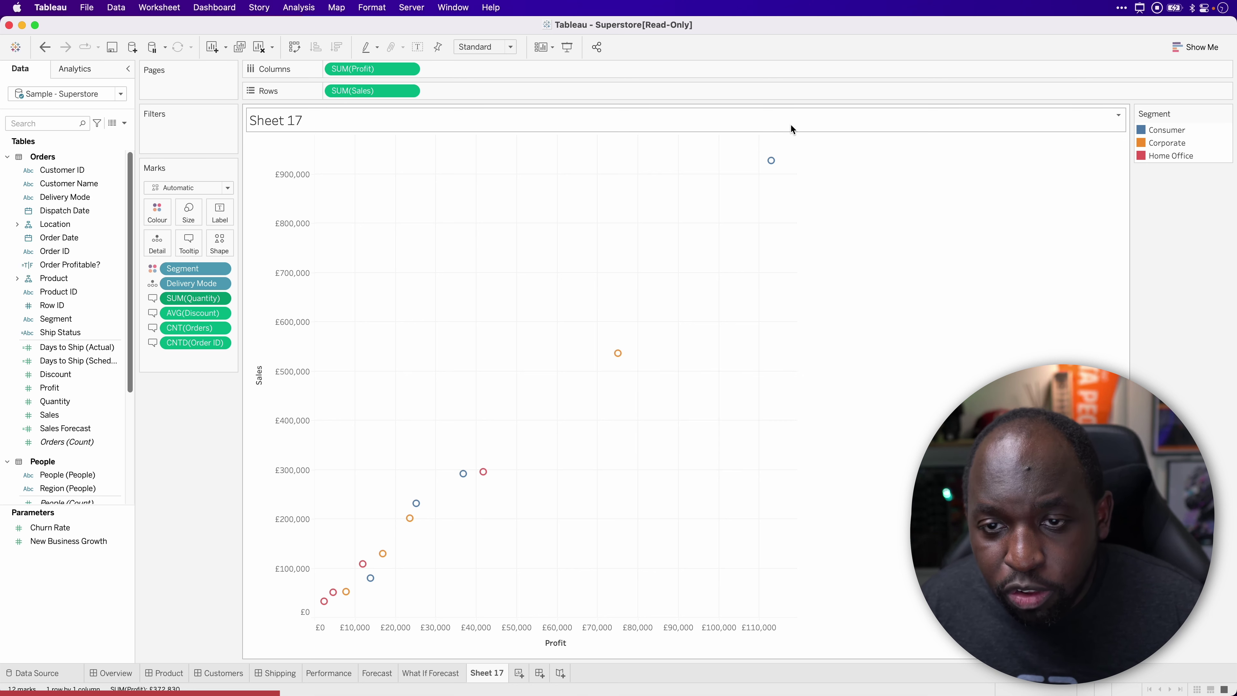
pyautogui.moveTo(771, 164)
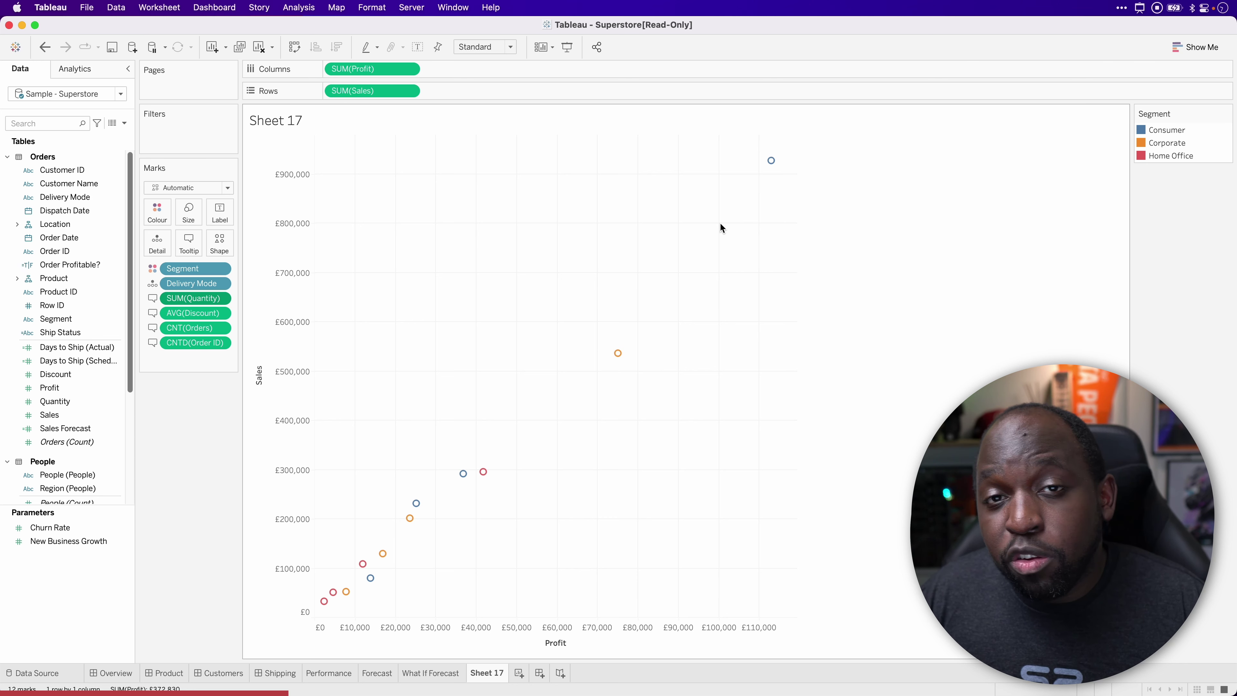
pyautogui.click(617, 353)
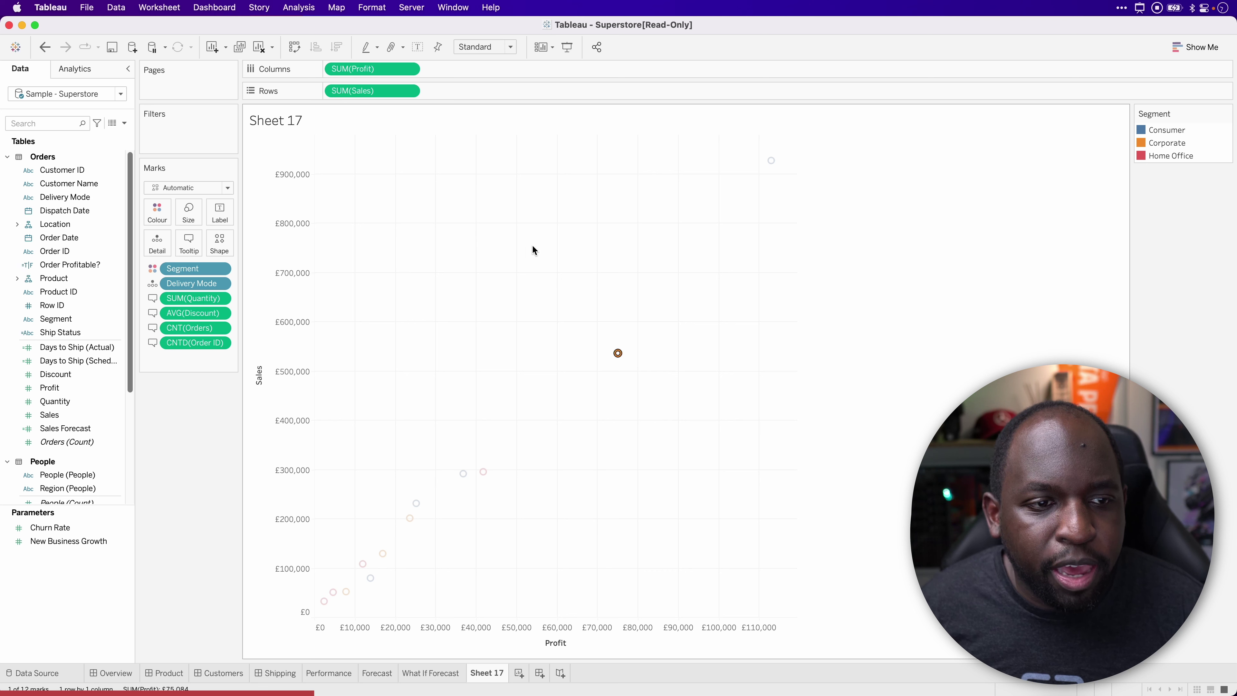
pyautogui.click(408, 279)
# Change tooltip behaviour to On Hover – Show tooltips on hover
pyautogui.click(188, 243)
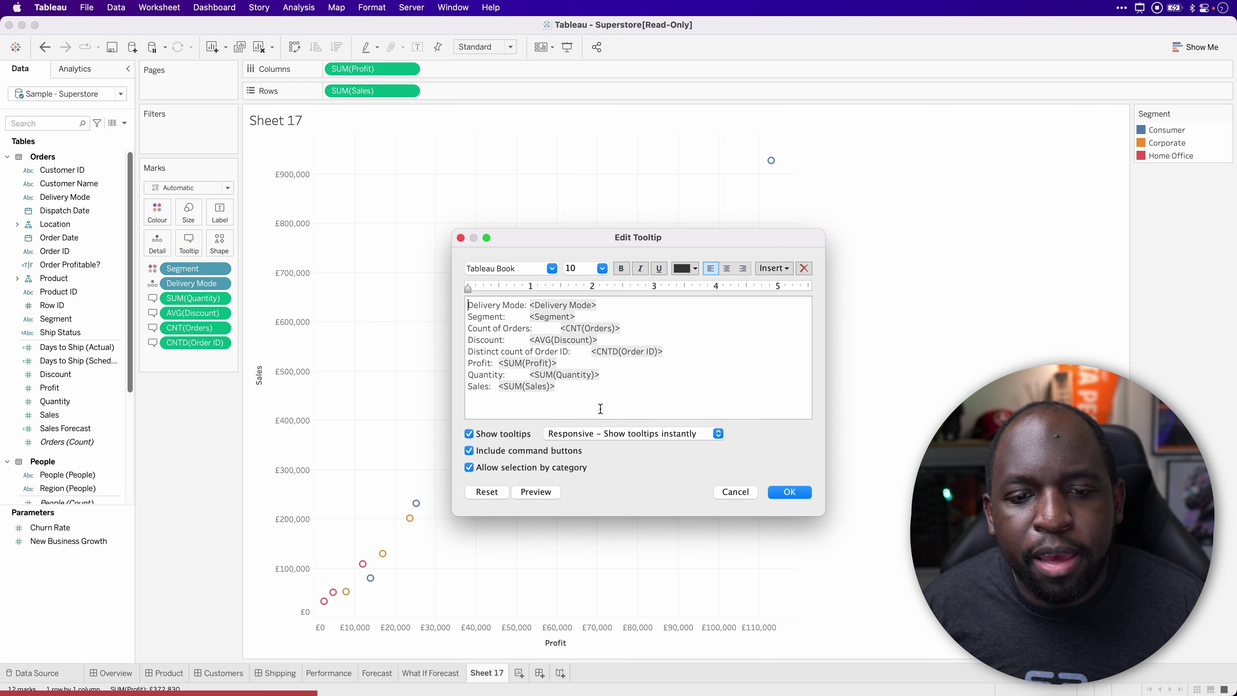
pyautogui.click(602, 435)
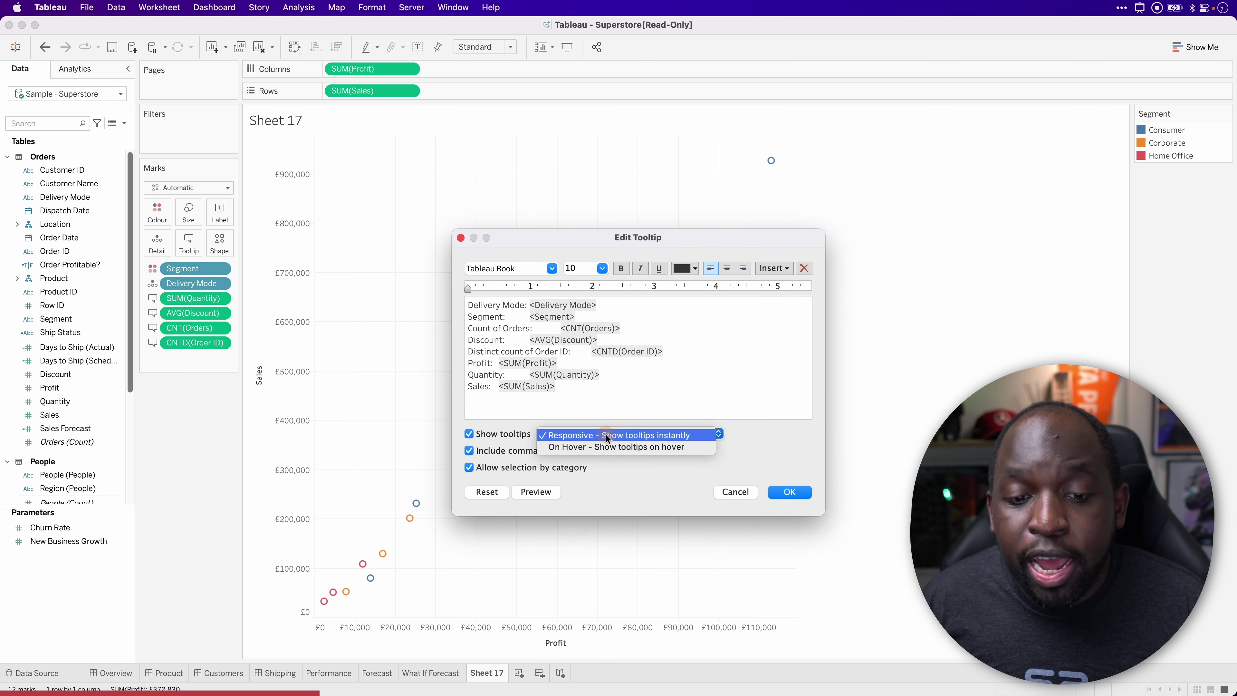
pyautogui.click(644, 447)
pyautogui.click(790, 493)
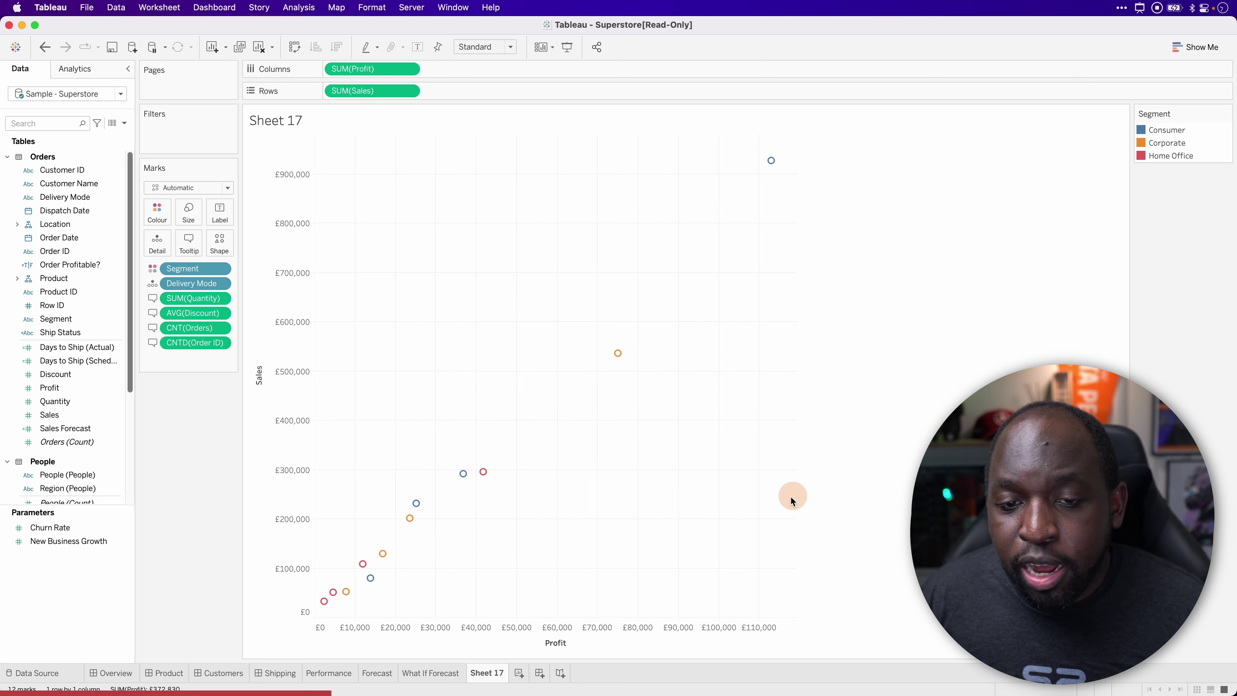
# Preview the hover tooltip on a mark, then reopen Edit Tooltip
pyautogui.moveTo(619, 357)
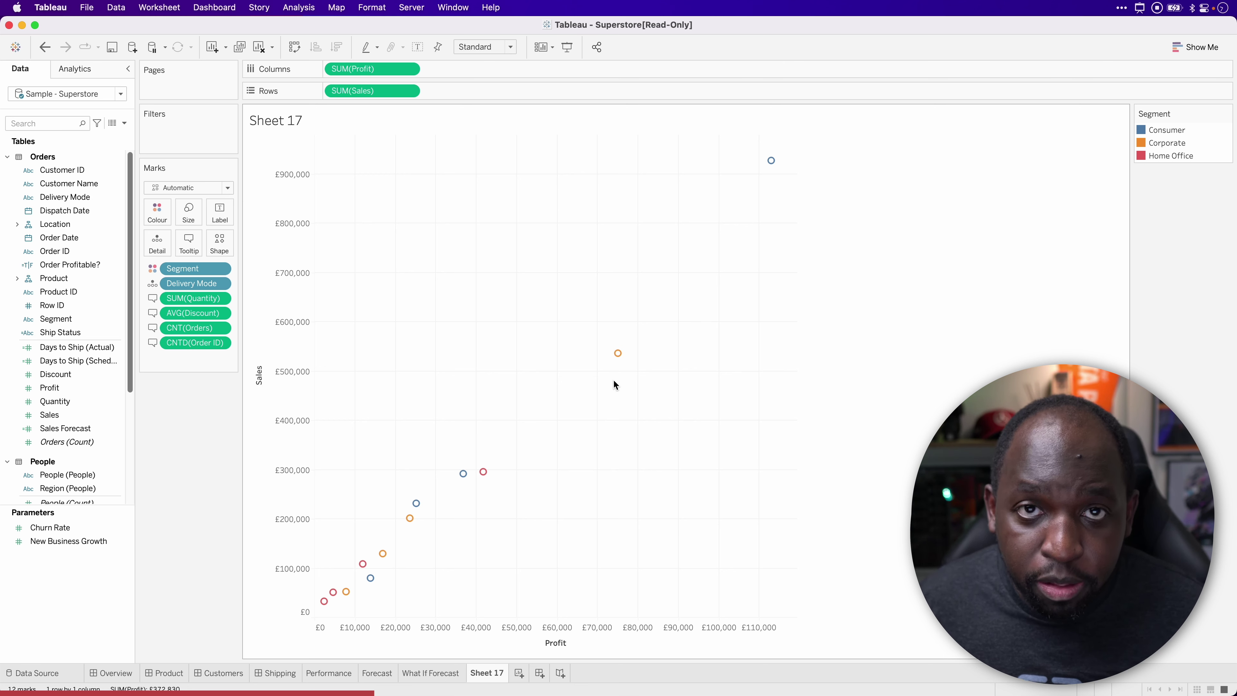
pyautogui.click(188, 242)
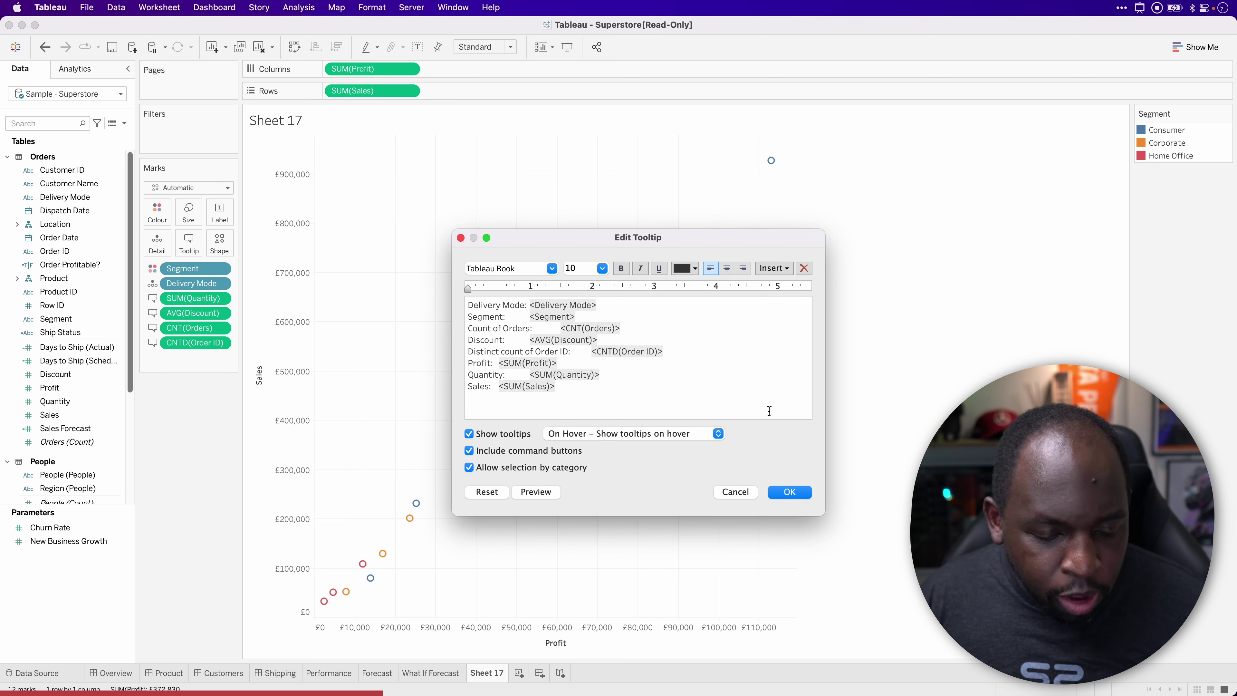
pyautogui.press('super+alt+z')
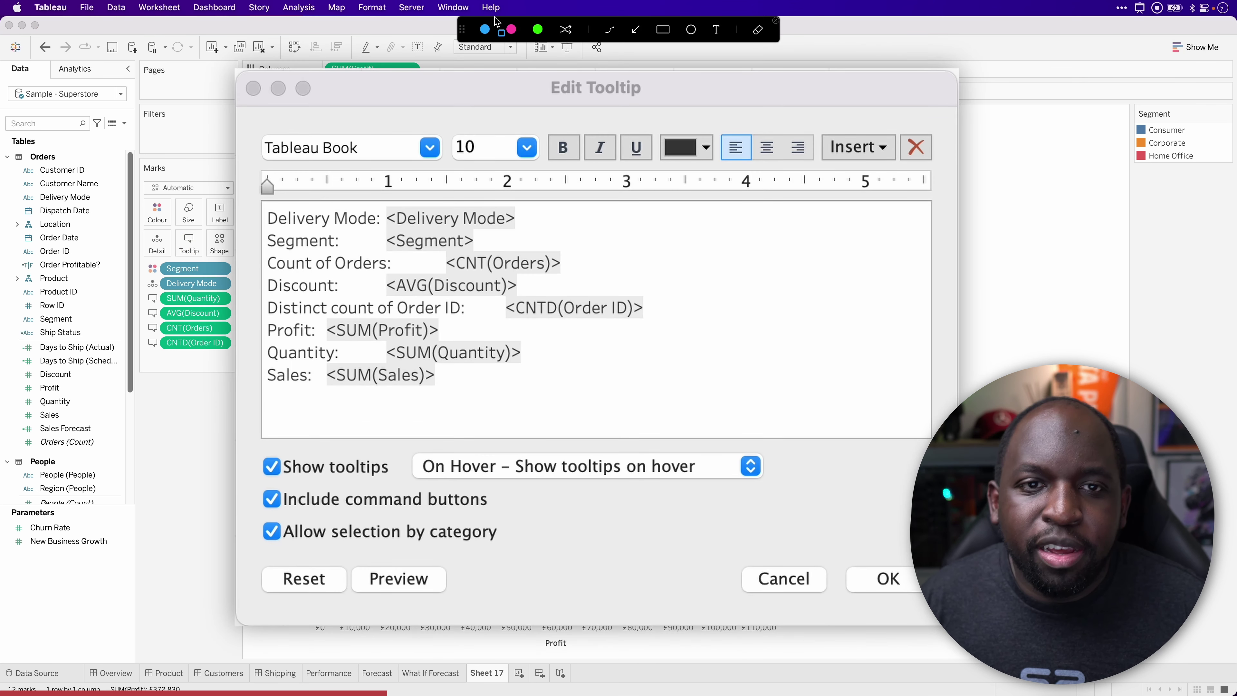
# Highlight the tooltip ruler, then try a tab indent on Count of Orders and undo it
pyautogui.click(509, 30)
pyautogui.moveTo(245, 156)
pyautogui.mouseDown()
pyautogui.moveTo(781, 229)
pyautogui.moveTo(944, 211)
pyautogui.mouseUp()
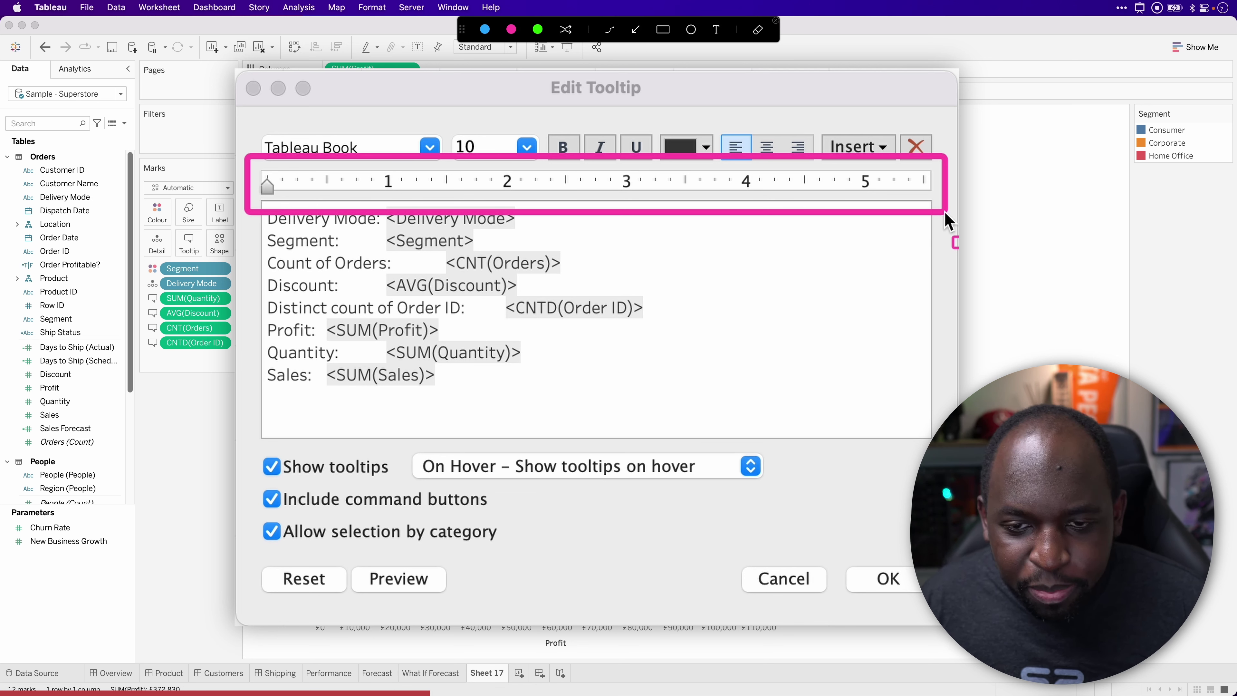
pyautogui.press('Escape')
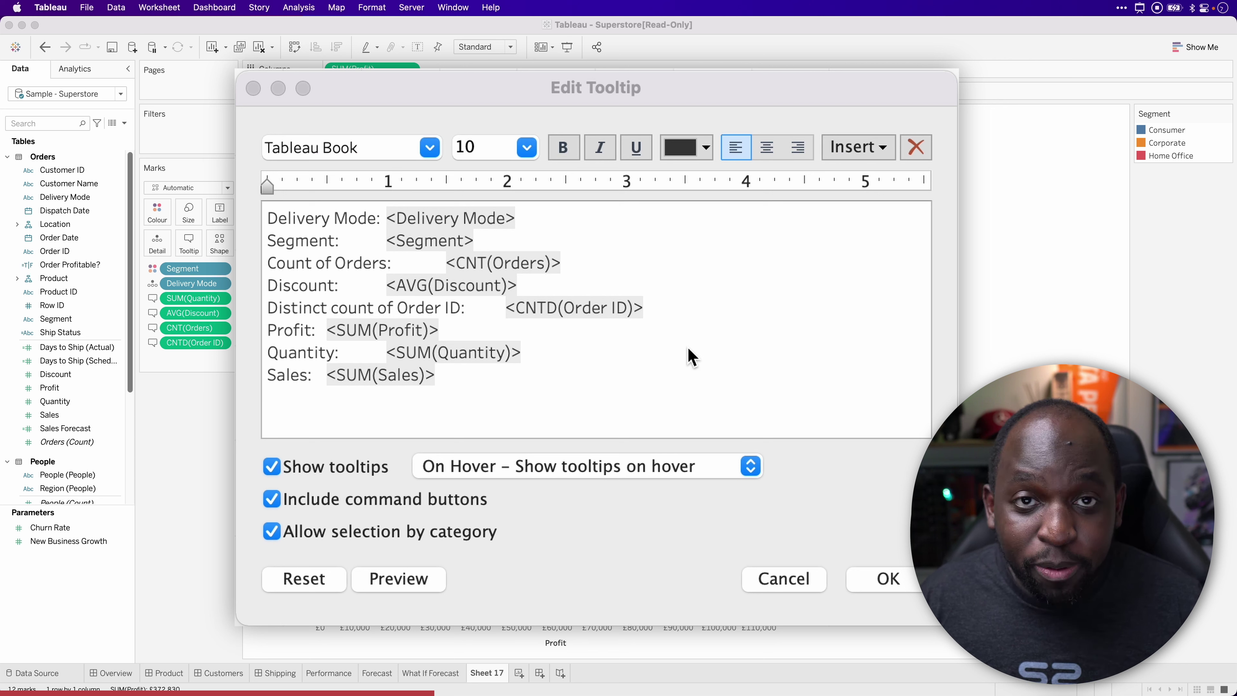
pyautogui.click(309, 285)
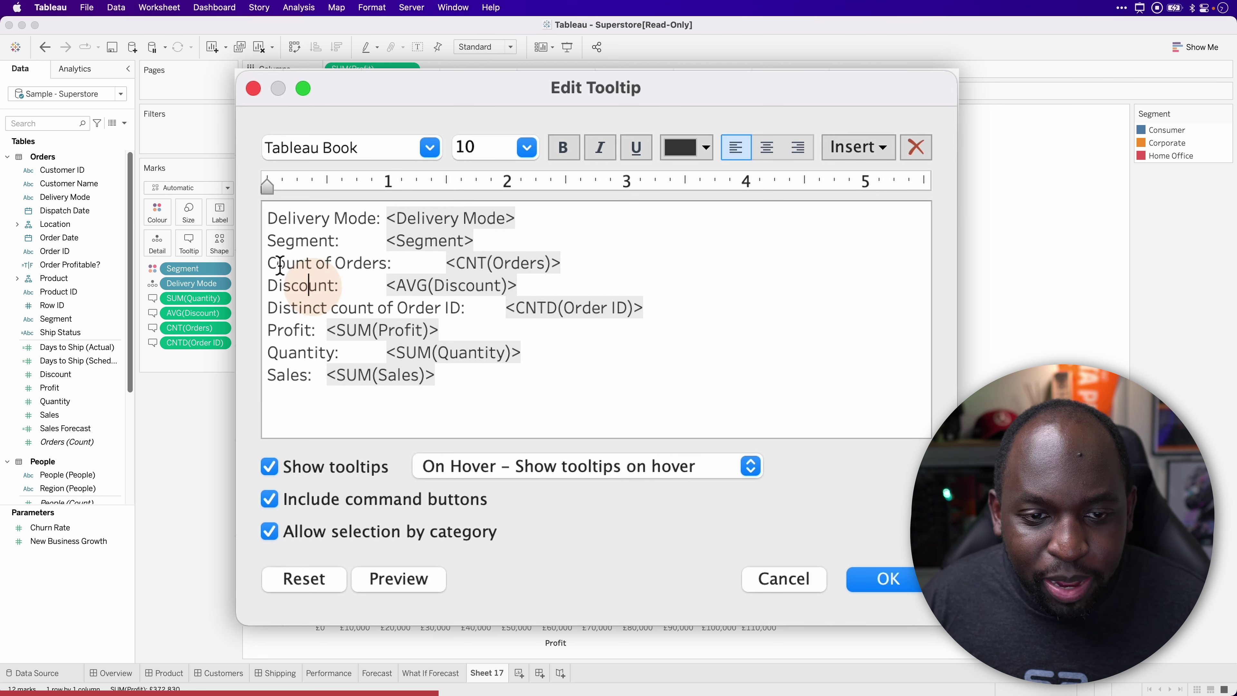
pyautogui.click(268, 263)
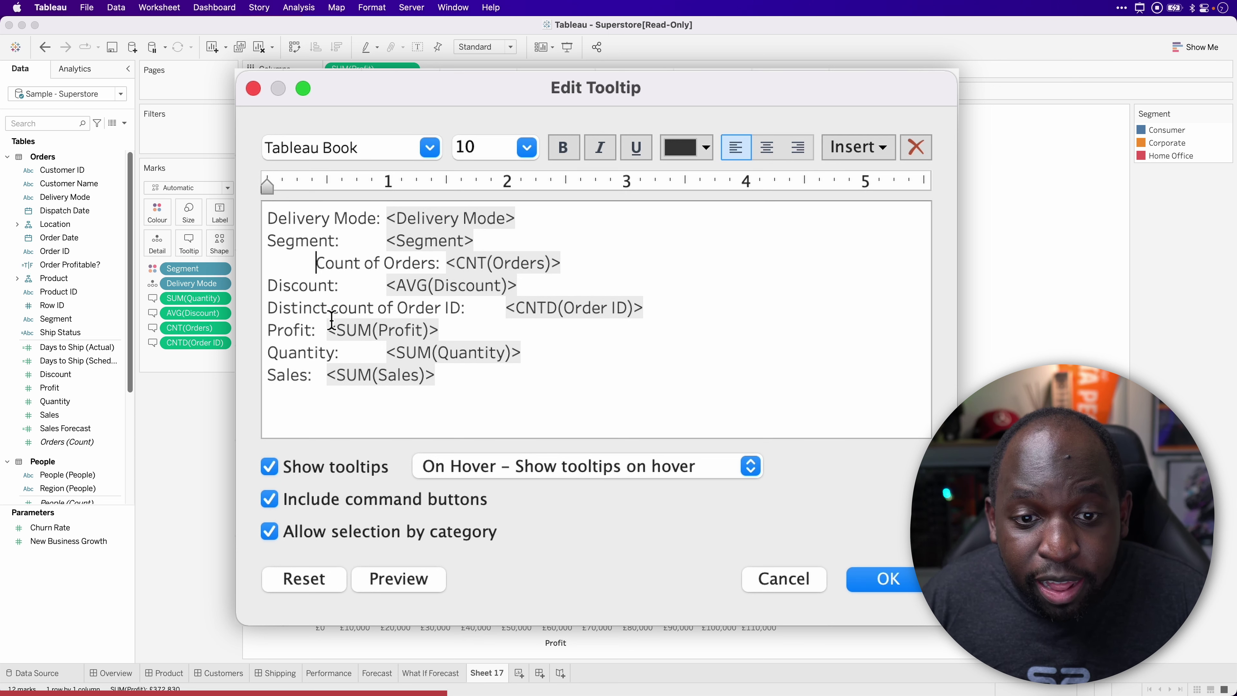
pyautogui.hotkey('ctrl', 'alt', 'a')
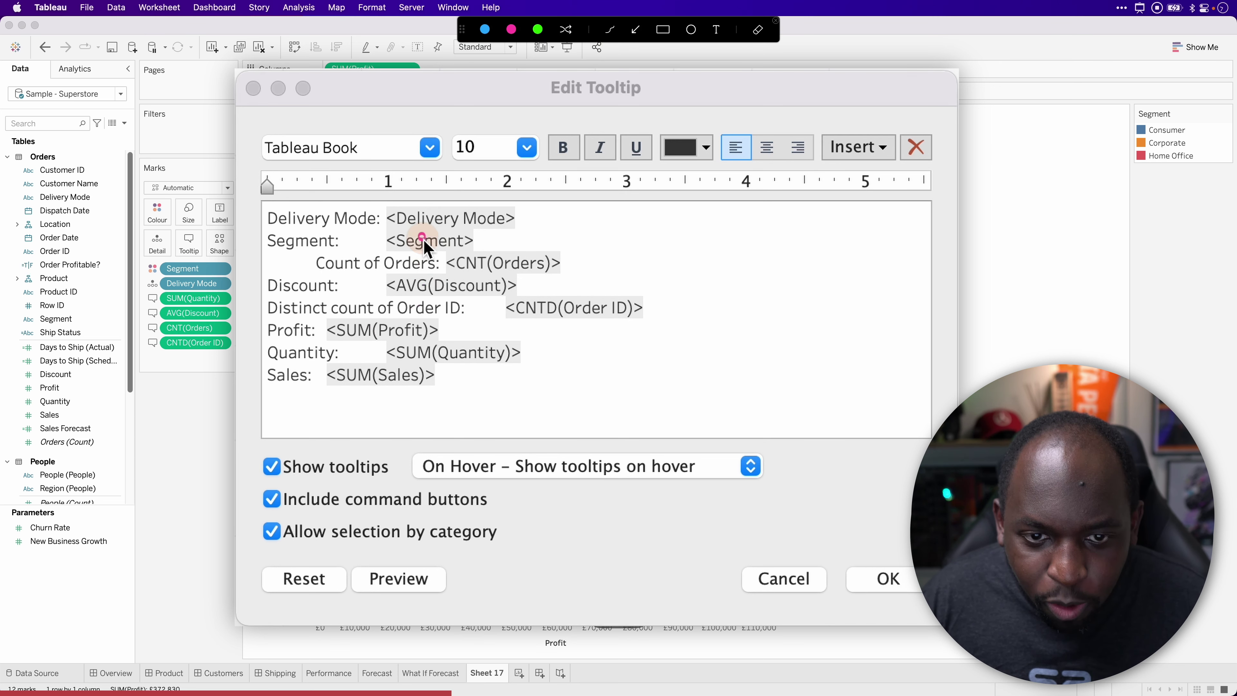
pyautogui.moveTo(419, 233); pyautogui.dragTo(469, 278)
pyautogui.press('Escape')
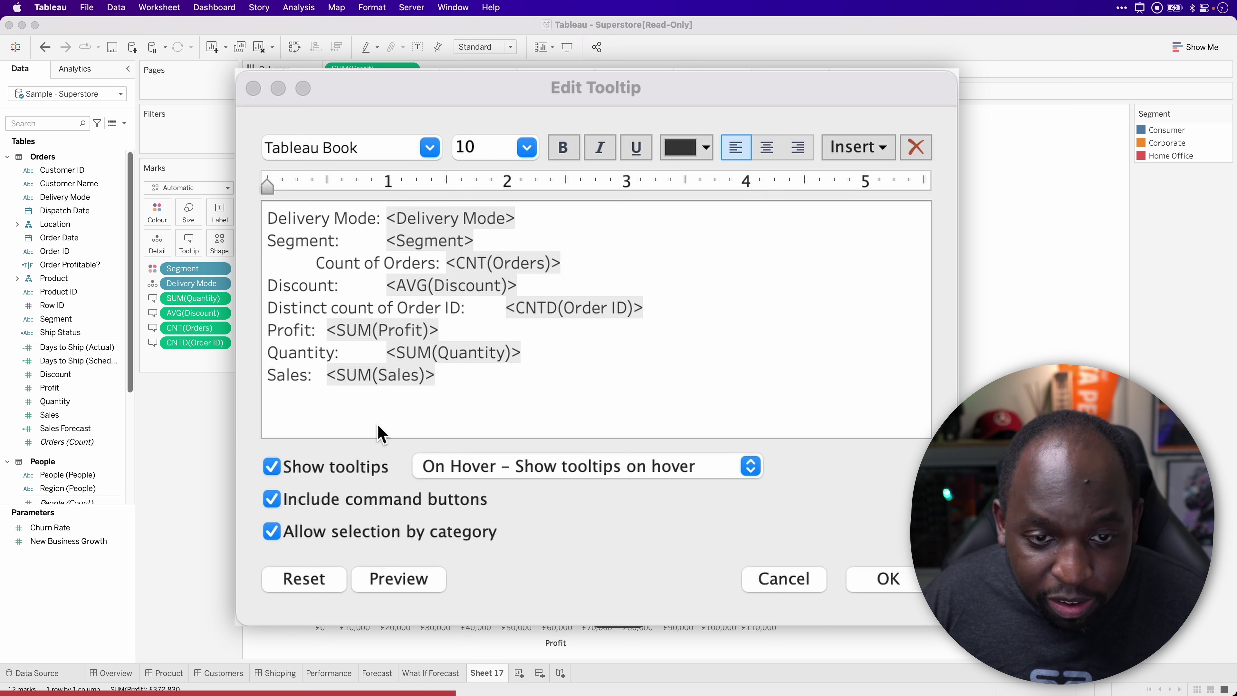
pyautogui.click(314, 263)
pyautogui.press('Tab')
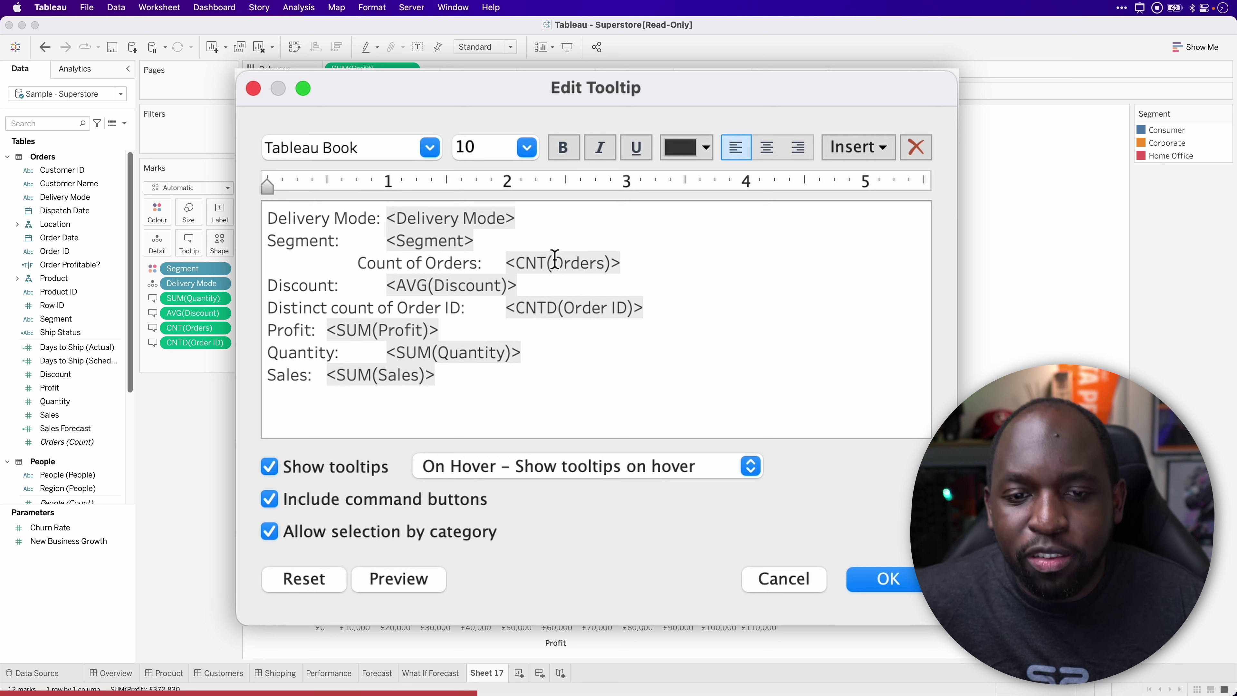
pyautogui.press('super+BackSpace')
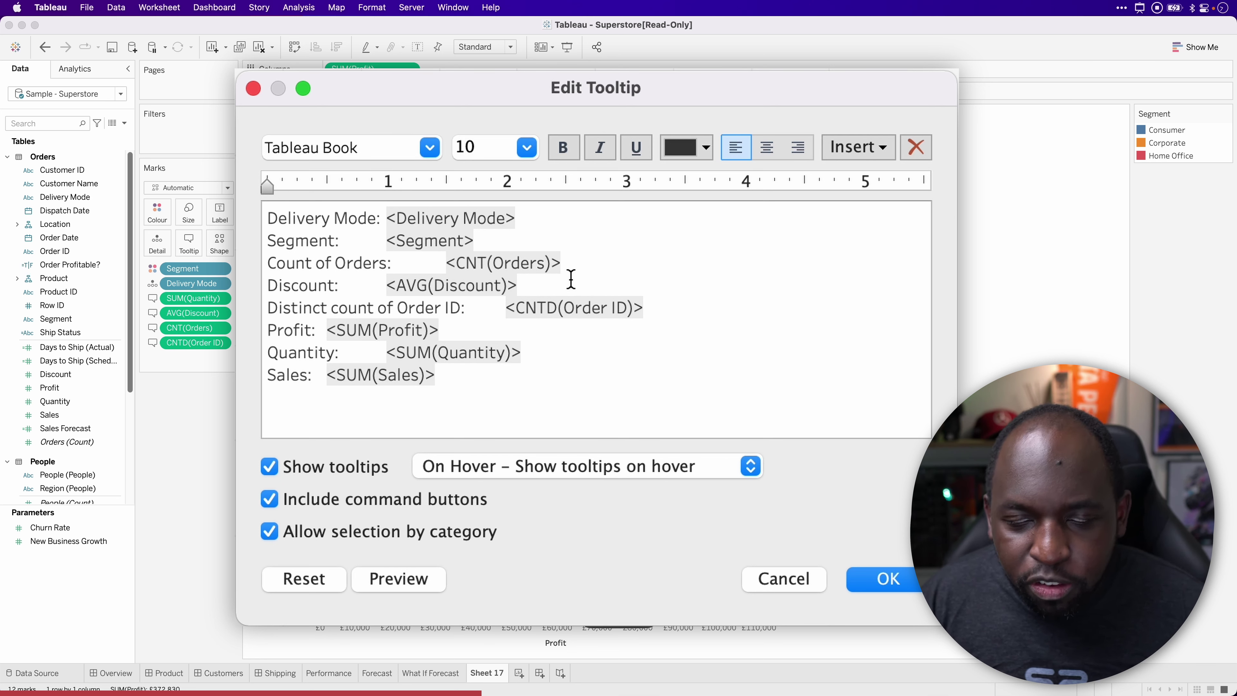
# Experiment with ruler tab stops to shift the Sales value right and back
pyautogui.click(542, 394)
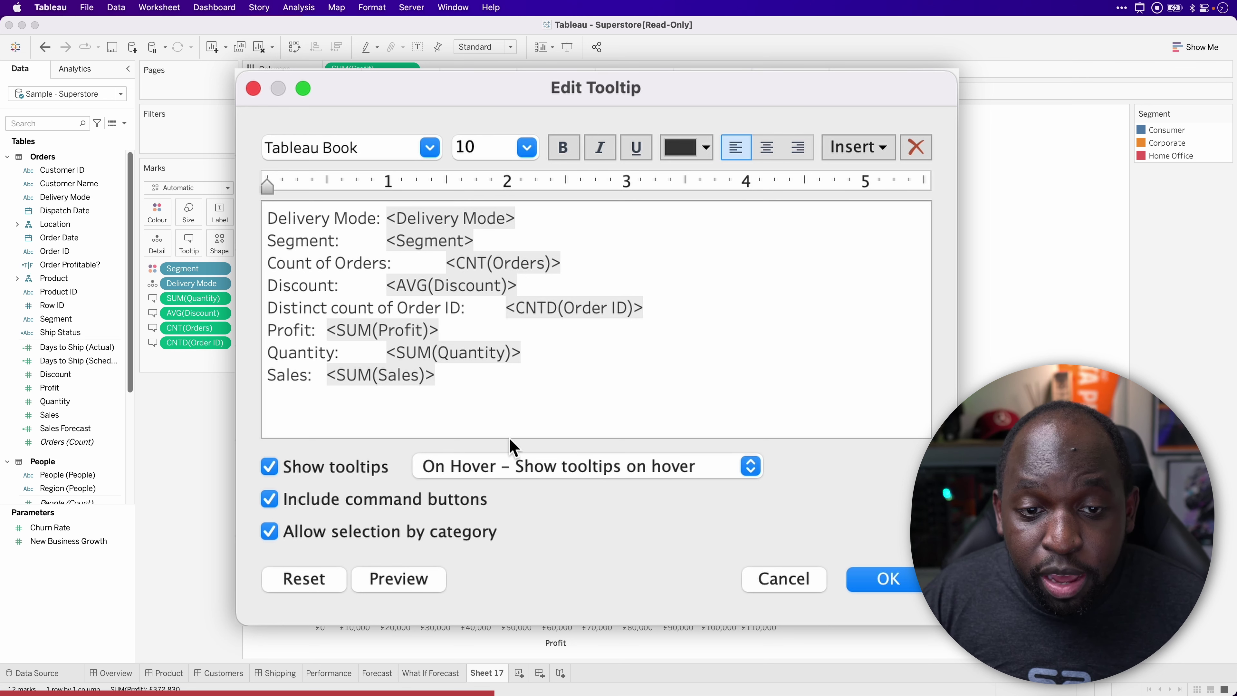
pyautogui.moveTo(268, 185); pyautogui.dragTo(528, 185)
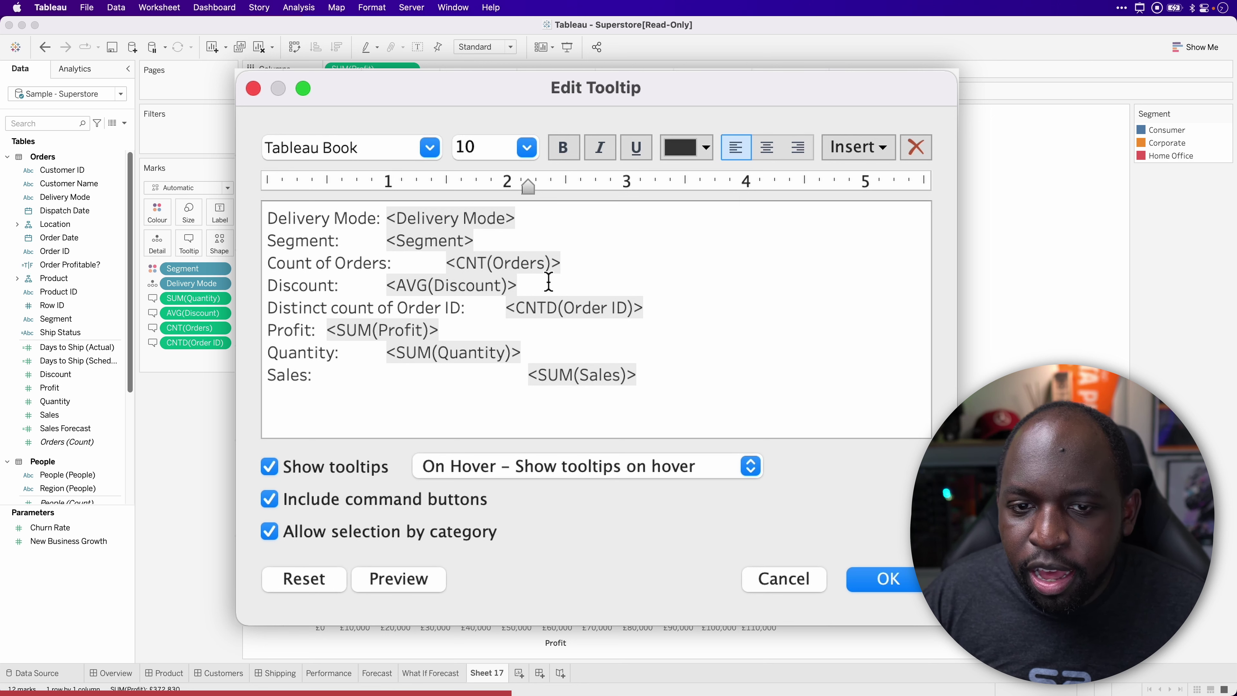
pyautogui.moveTo(530, 187)
pyautogui.mouseDown()
pyautogui.moveTo(255, 194)
pyautogui.moveTo(723, 188)
pyautogui.mouseUp()
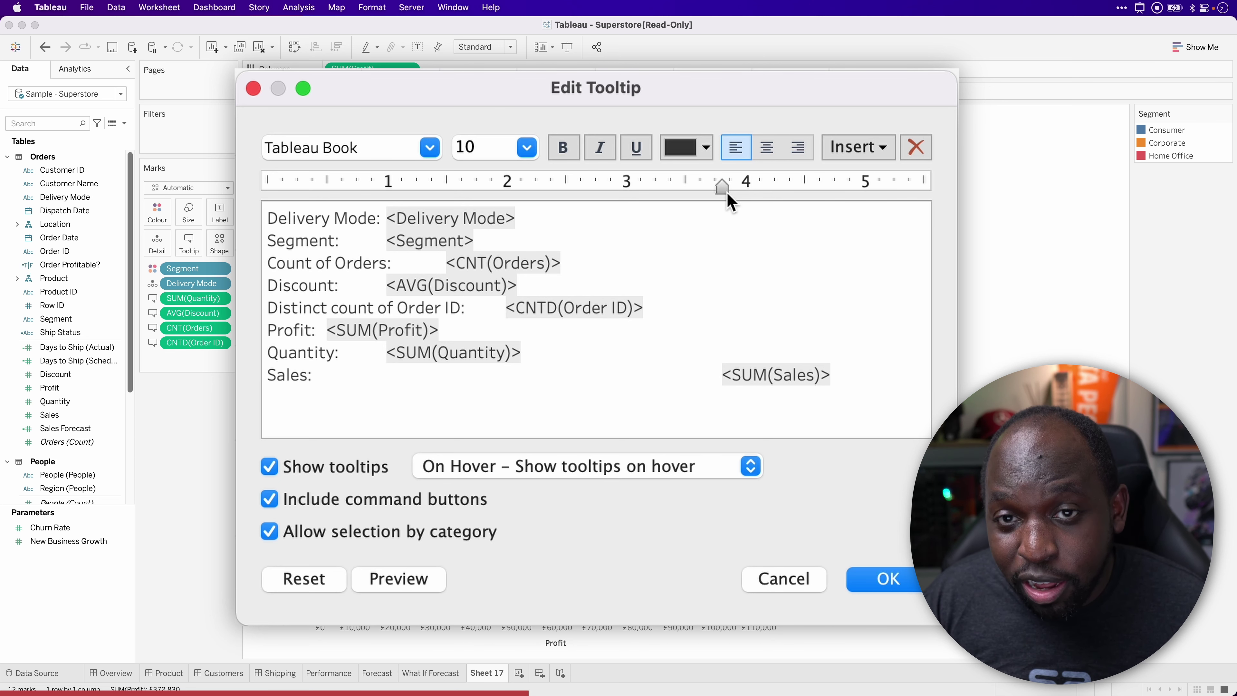
pyautogui.moveTo(726, 192); pyautogui.dragTo(267, 189)
pyautogui.click(495, 386)
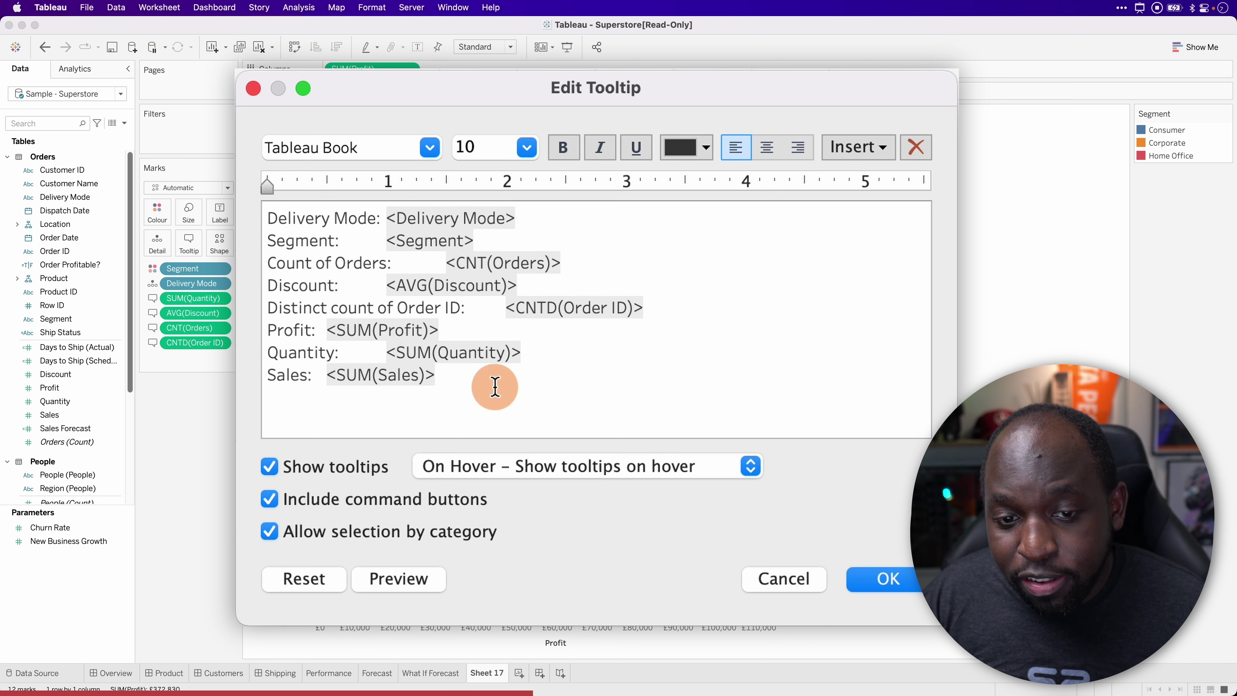
pyautogui.moveTo(268, 187); pyautogui.dragTo(633, 187)
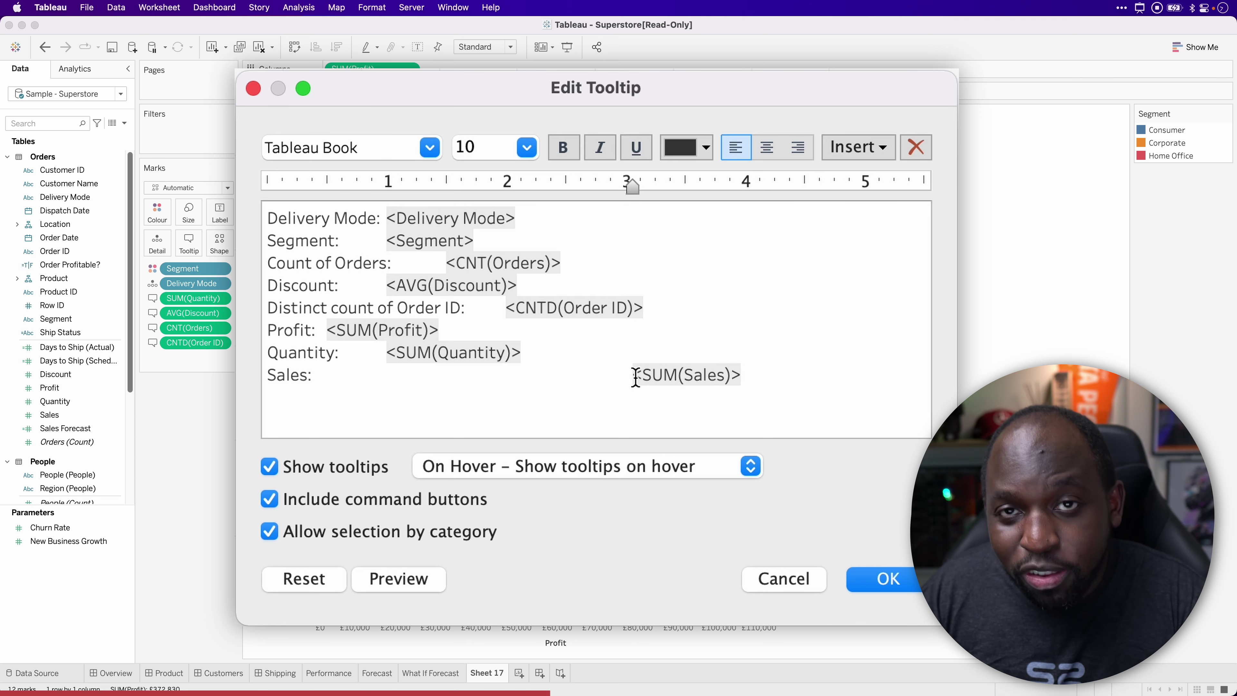
pyautogui.moveTo(632, 186); pyautogui.dragTo(269, 186)
# Delete the gap between Sales: and <SUM(Sales)>, then remove the trial 2.9-inch tab stop
pyautogui.click(325, 374)
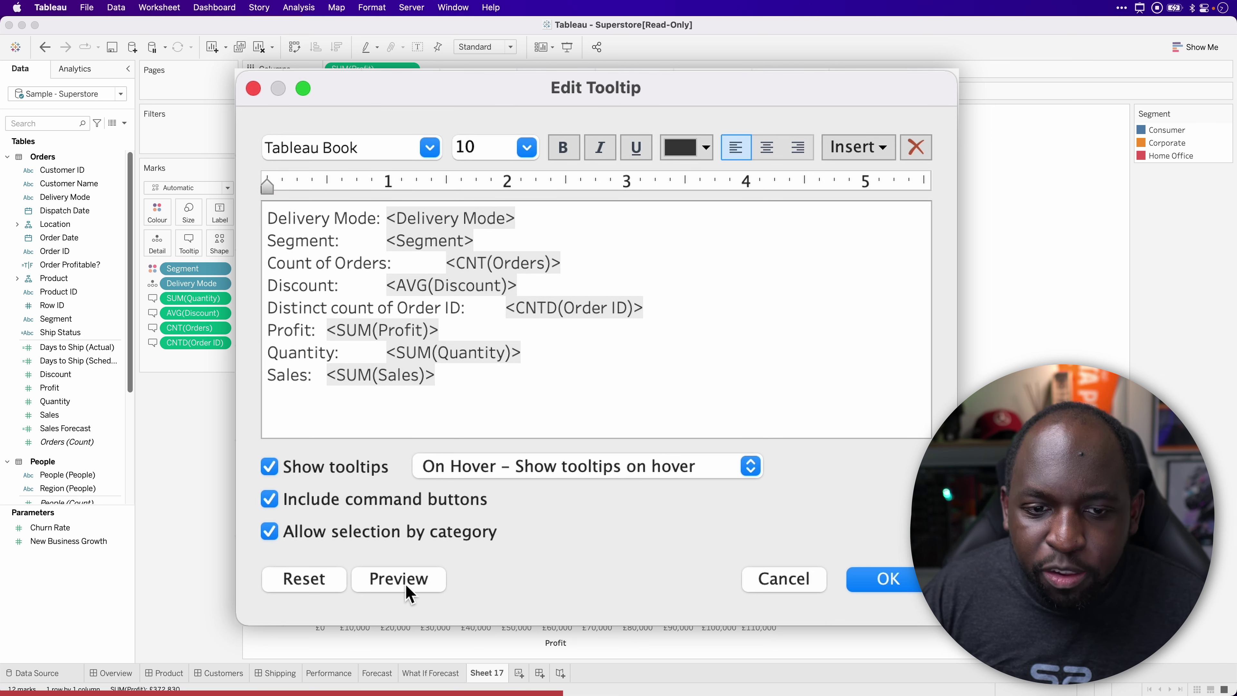
pyautogui.press('Left')
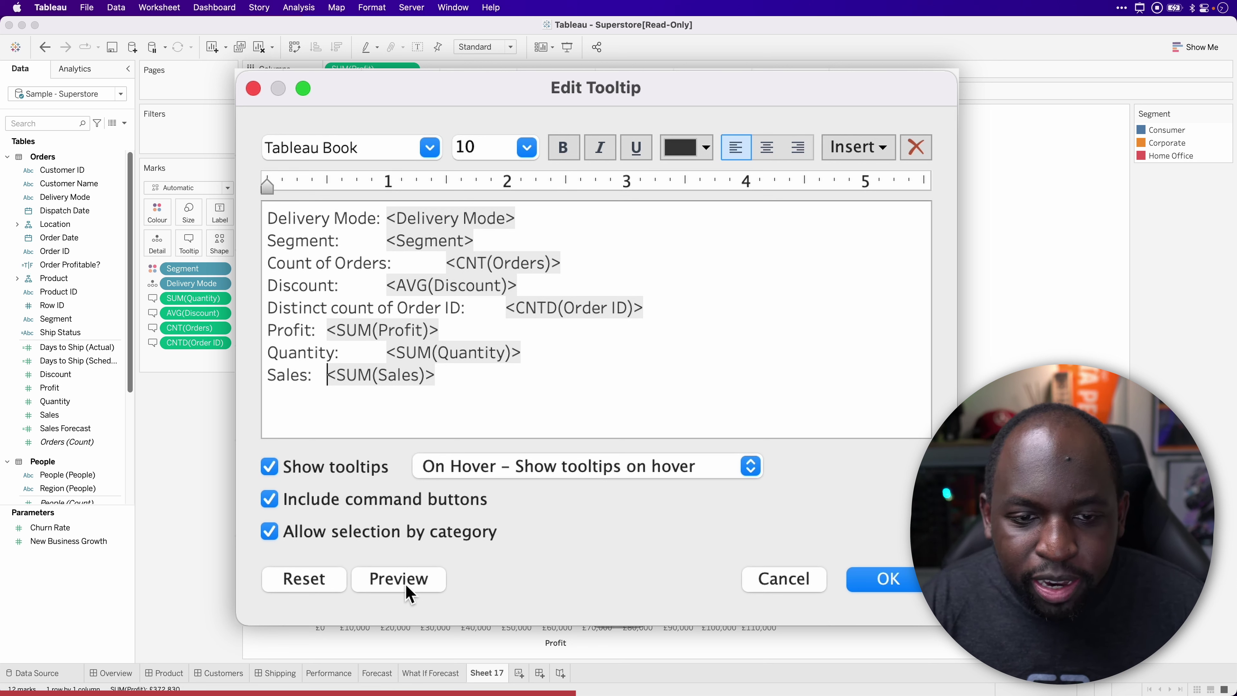
pyautogui.press('BackSpace')
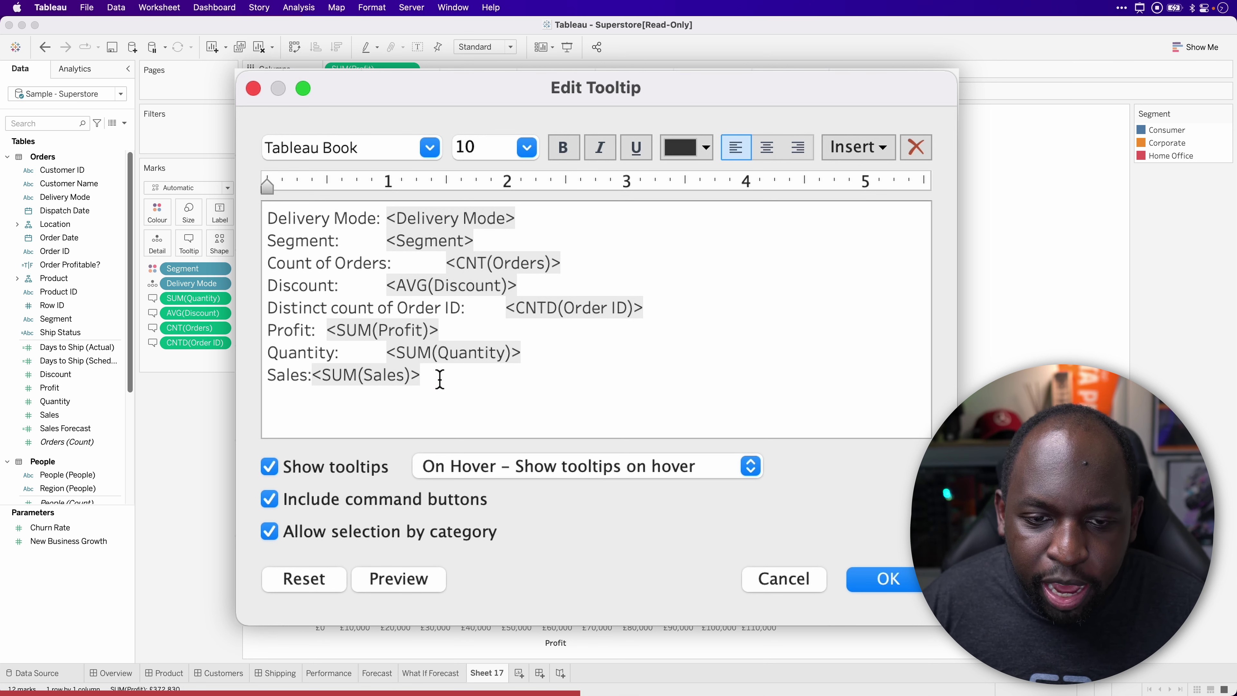
pyautogui.moveTo(265, 190)
pyautogui.mouseDown()
pyautogui.moveTo(612, 202)
pyautogui.moveTo(344, 196)
pyautogui.moveTo(614, 190)
pyautogui.mouseUp()
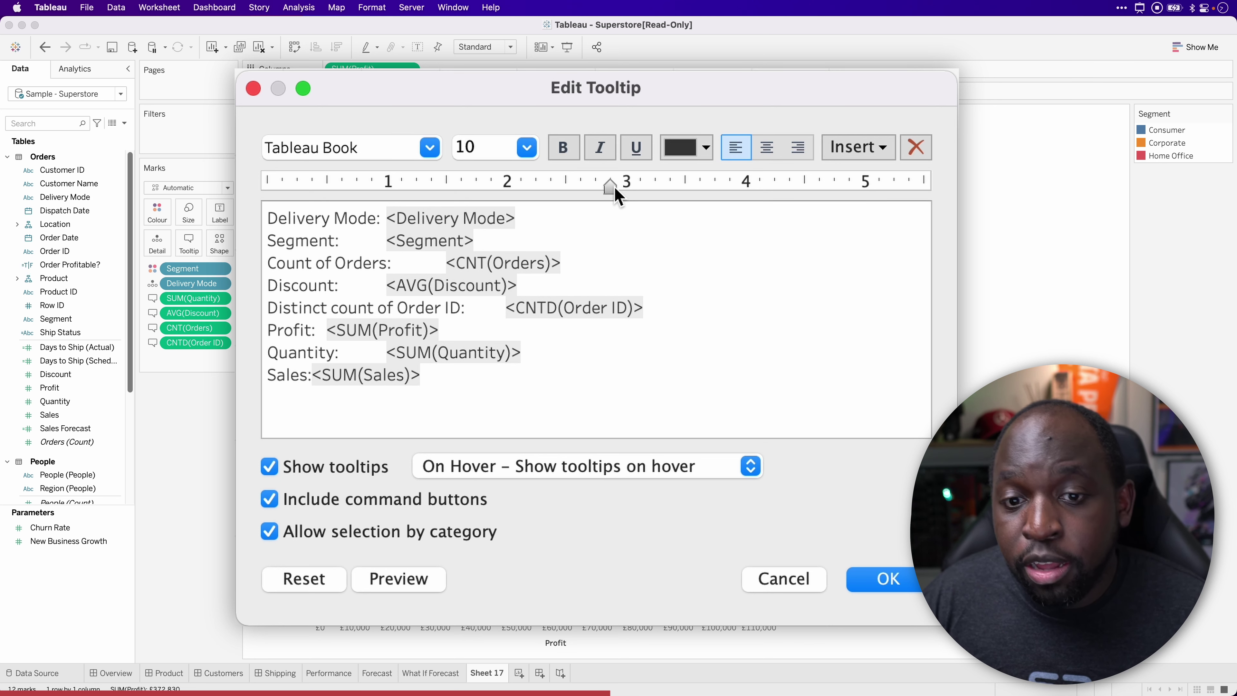
pyautogui.moveTo(615, 191)
pyautogui.mouseDown()
pyautogui.moveTo(621, 184)
pyautogui.moveTo(261, 197)
pyautogui.mouseUp()
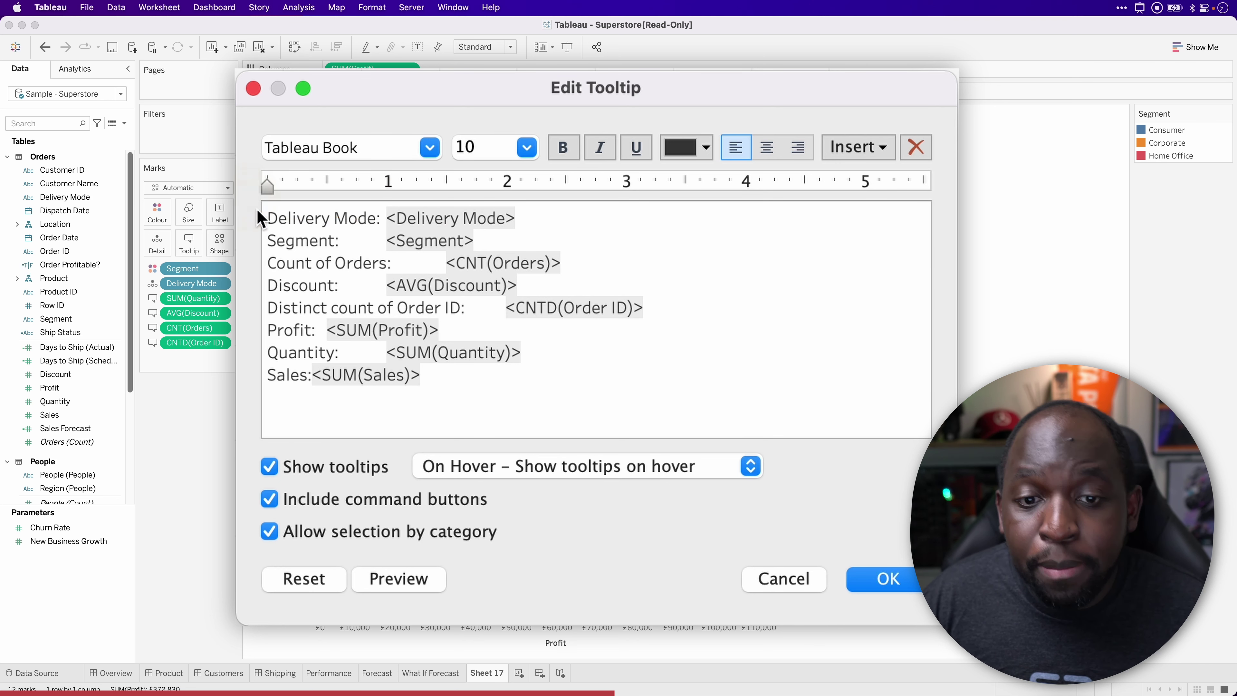
# Set a ruler tab stop at about 2 inches for all tooltip text
pyautogui.moveTo(530, 397)
pyautogui.mouseDown()
pyautogui.moveTo(268, 241)
pyautogui.moveTo(263, 216)
pyautogui.moveTo(320, 197)
pyautogui.moveTo(469, 190)
pyautogui.mouseUp()
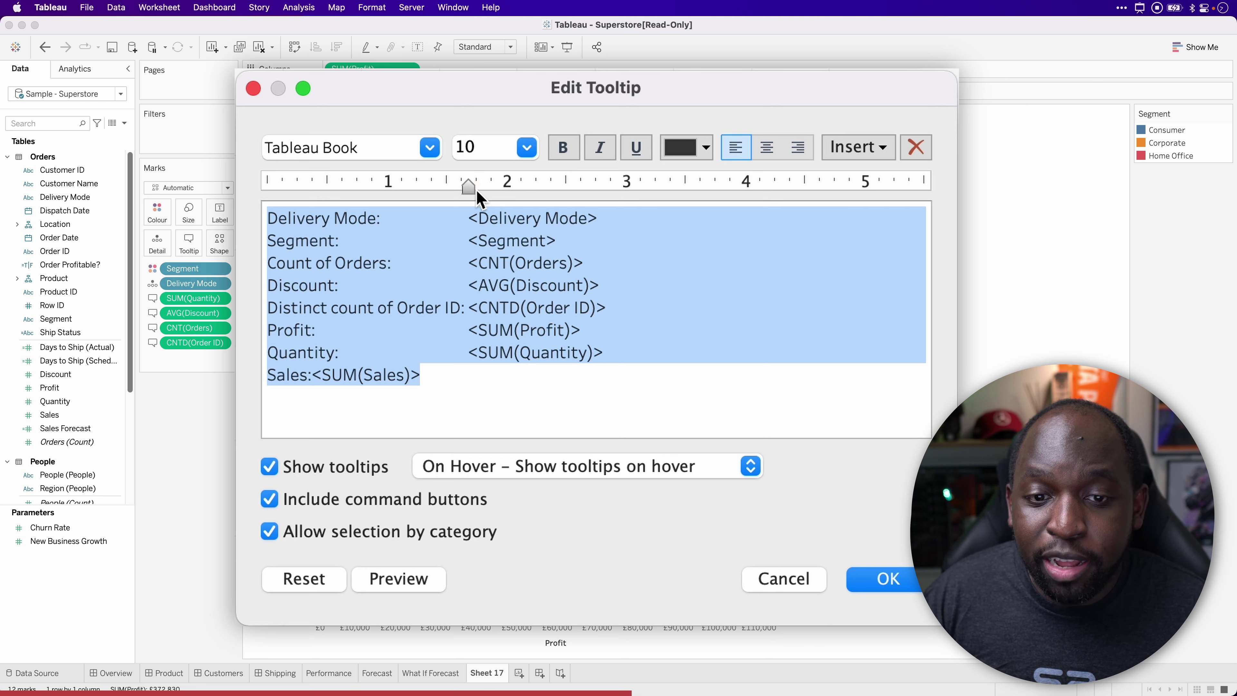
pyautogui.moveTo(468, 188); pyautogui.dragTo(528, 187)
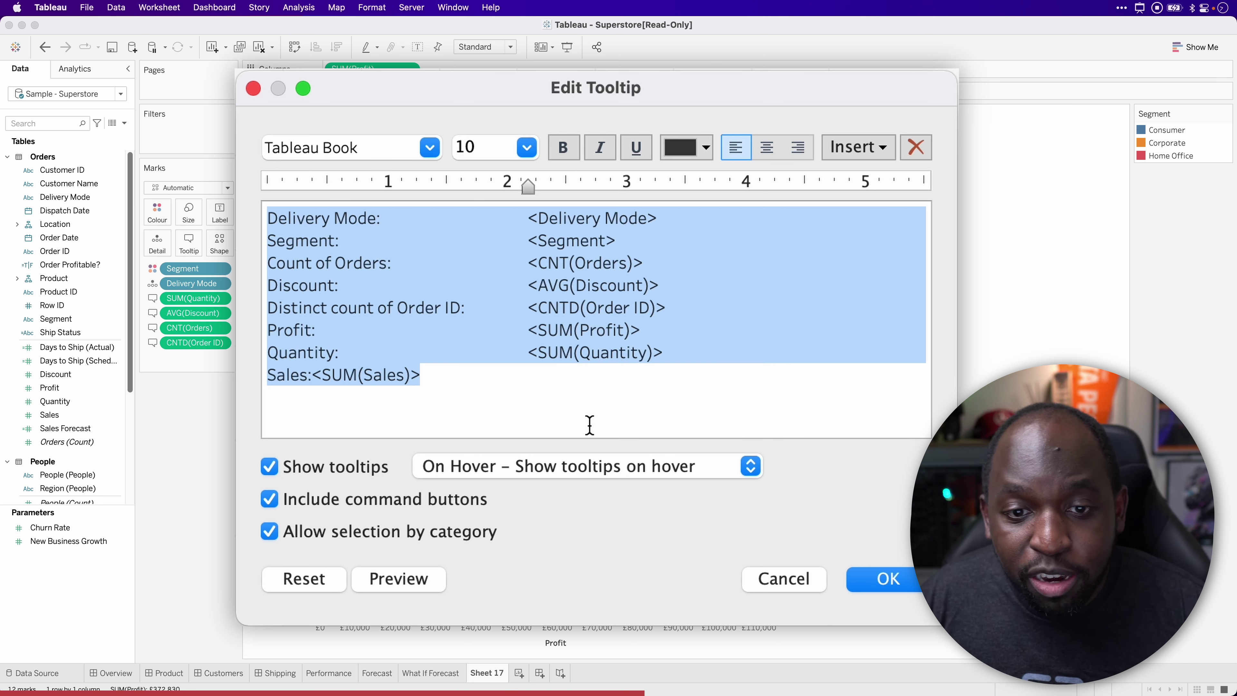
pyautogui.moveTo(527, 187); pyautogui.dragTo(500, 198)
pyautogui.click(559, 400)
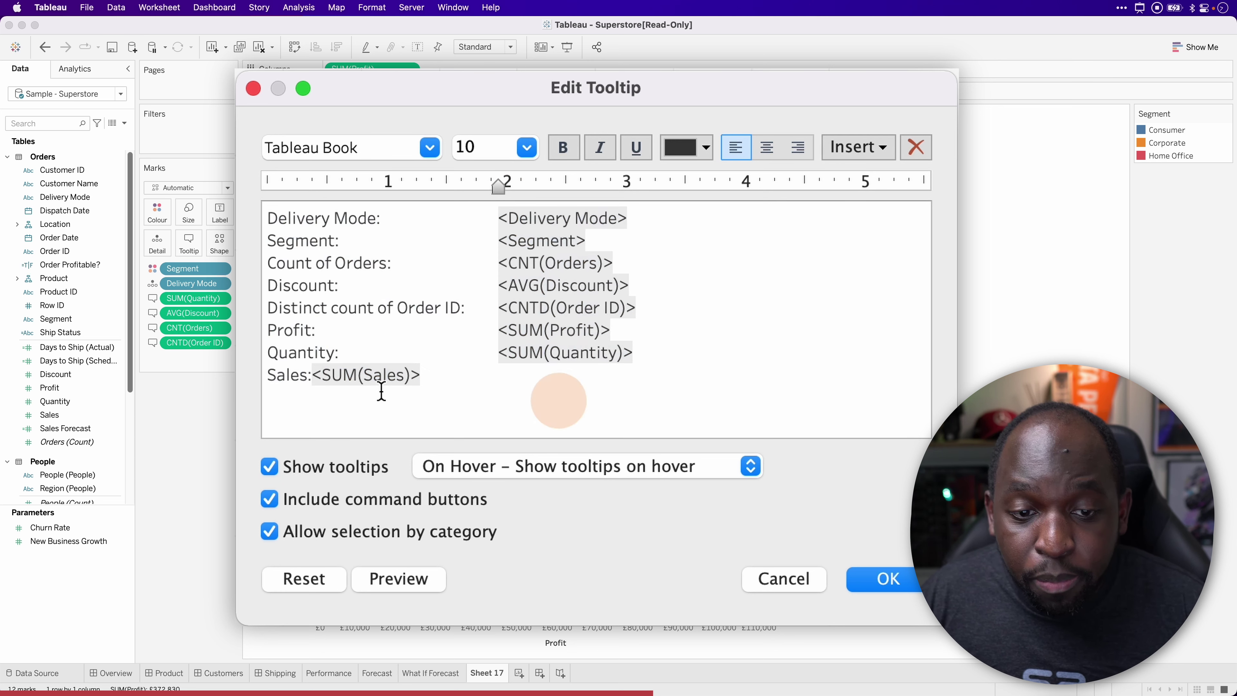
# Add a tab after Sales: so its value aligns with the others
pyautogui.click(310, 375)
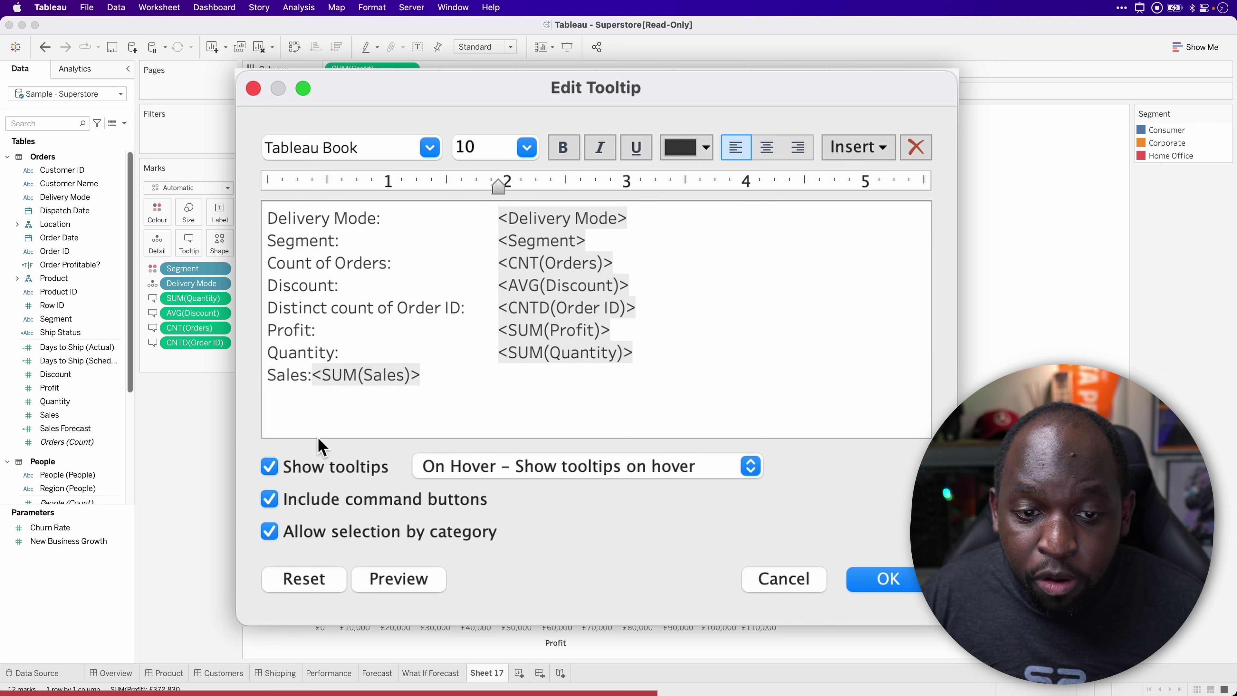
pyautogui.click(314, 376)
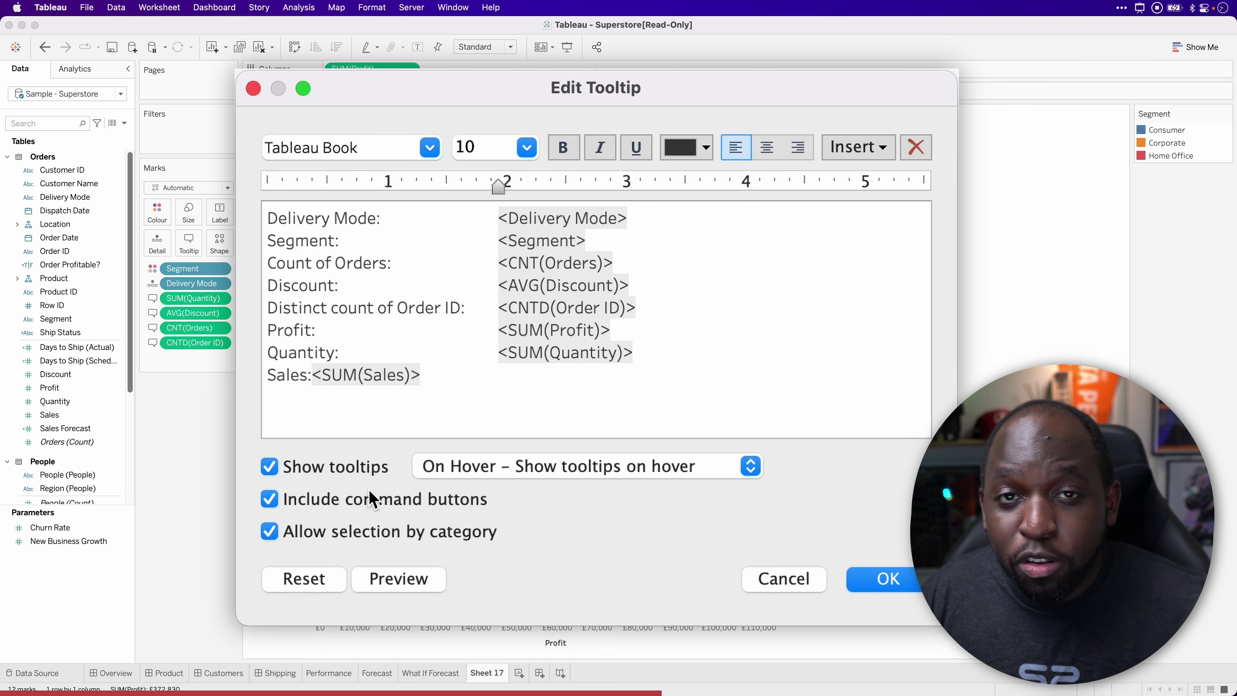
pyautogui.press('Tab')
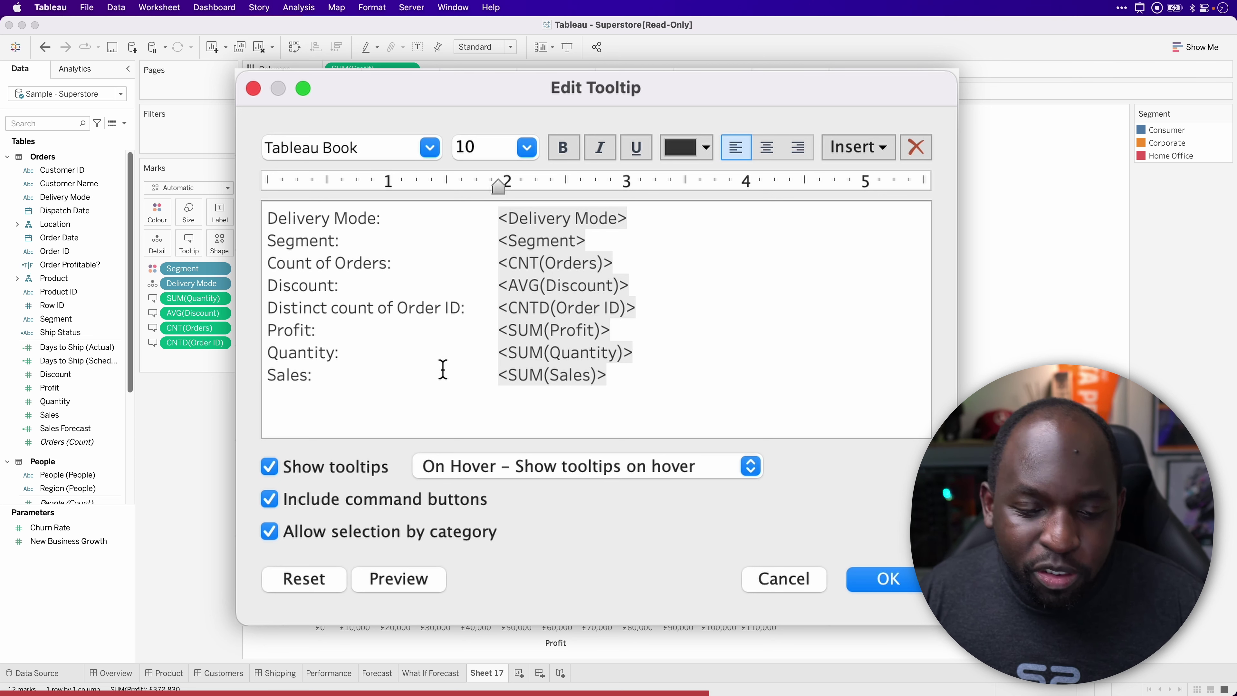
pyautogui.moveTo(794, 409); pyautogui.dragTo(263, 212)
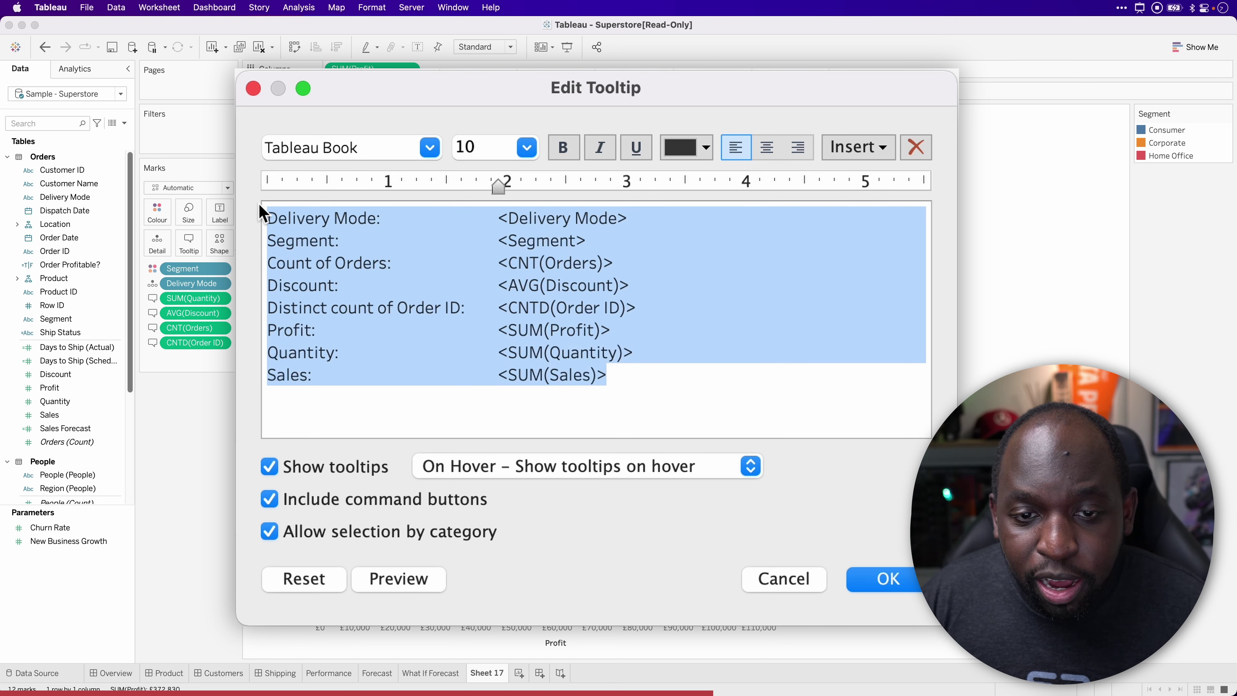
# Remove the tab stop and close the gaps after Segment:, Count of Orders: and Discount:
pyautogui.moveTo(499, 185); pyautogui.dragTo(267, 185)
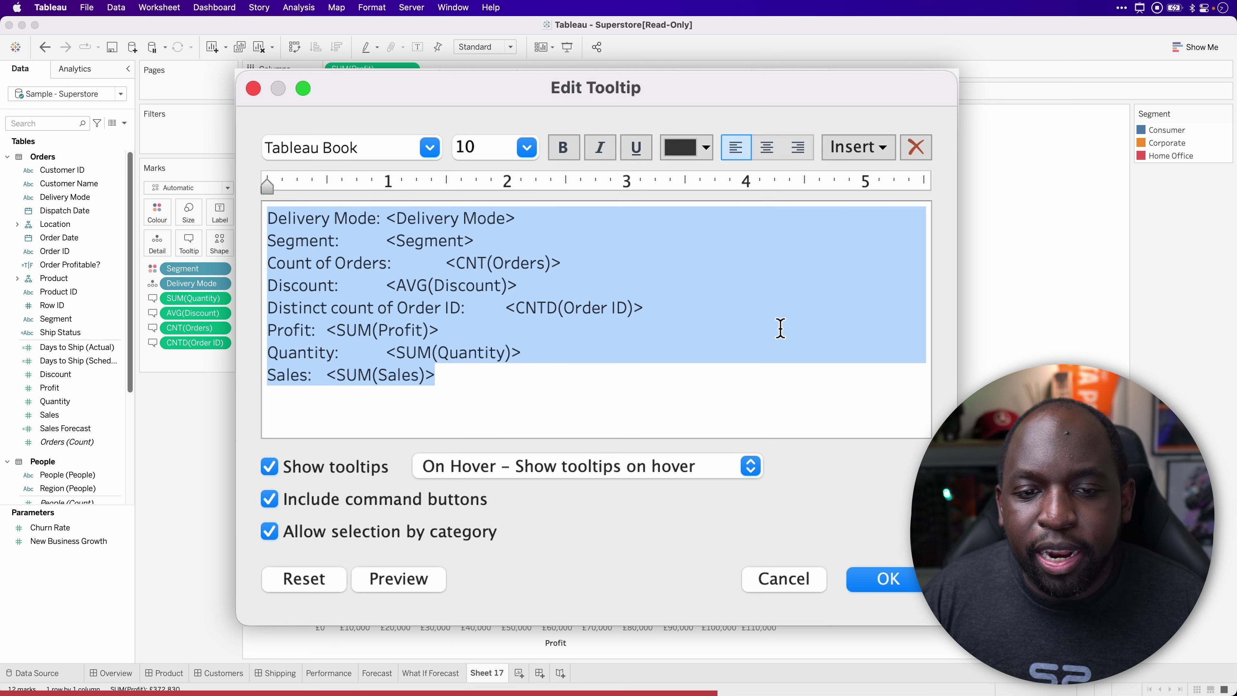
pyautogui.click(780, 328)
pyautogui.click(385, 241)
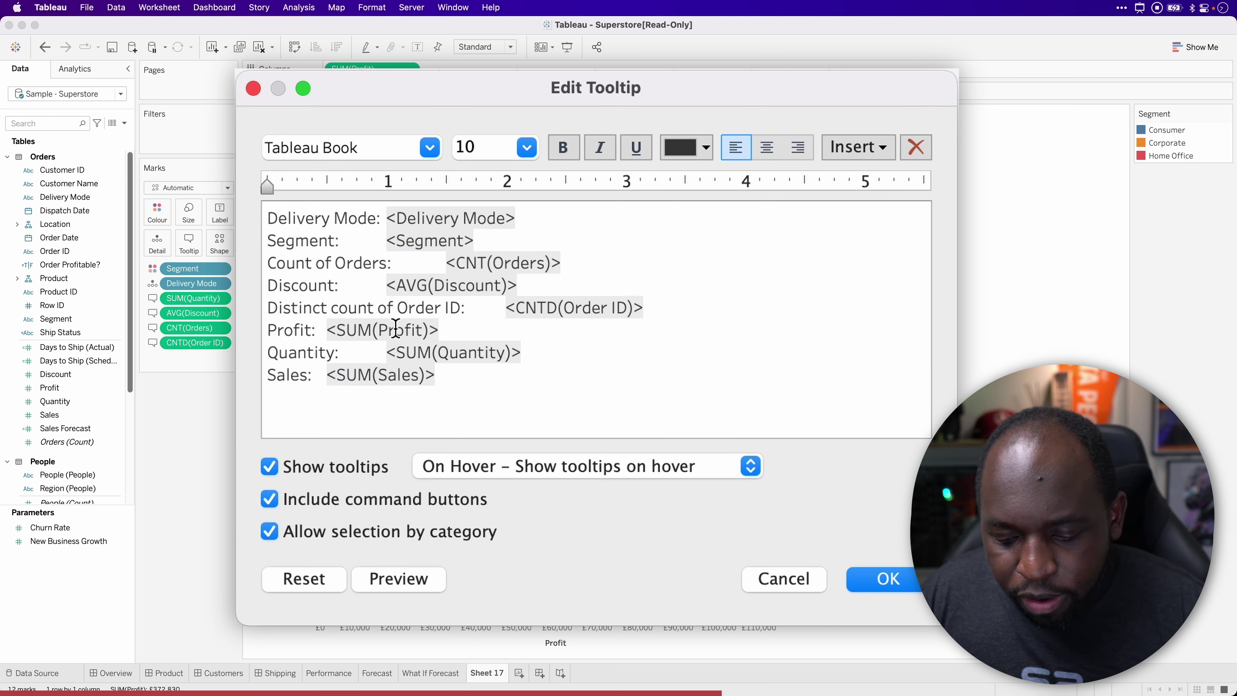
pyautogui.press('BackSpace')
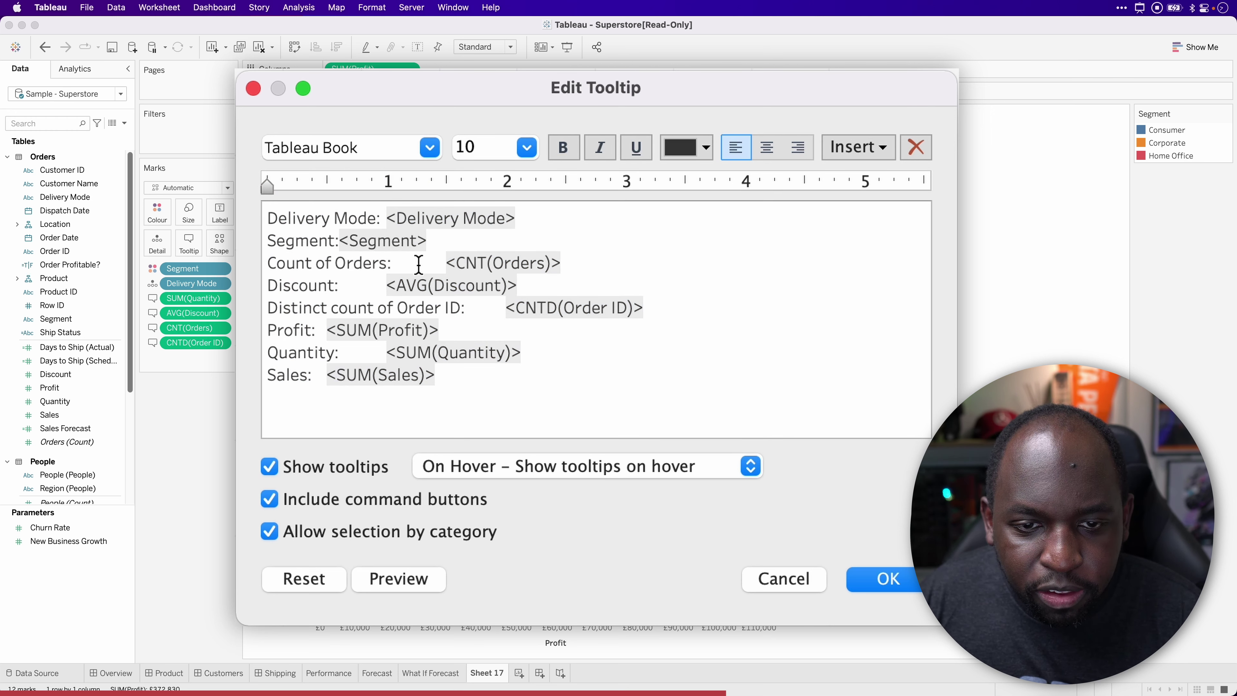
pyautogui.click(445, 263)
pyautogui.press('BackSpace')
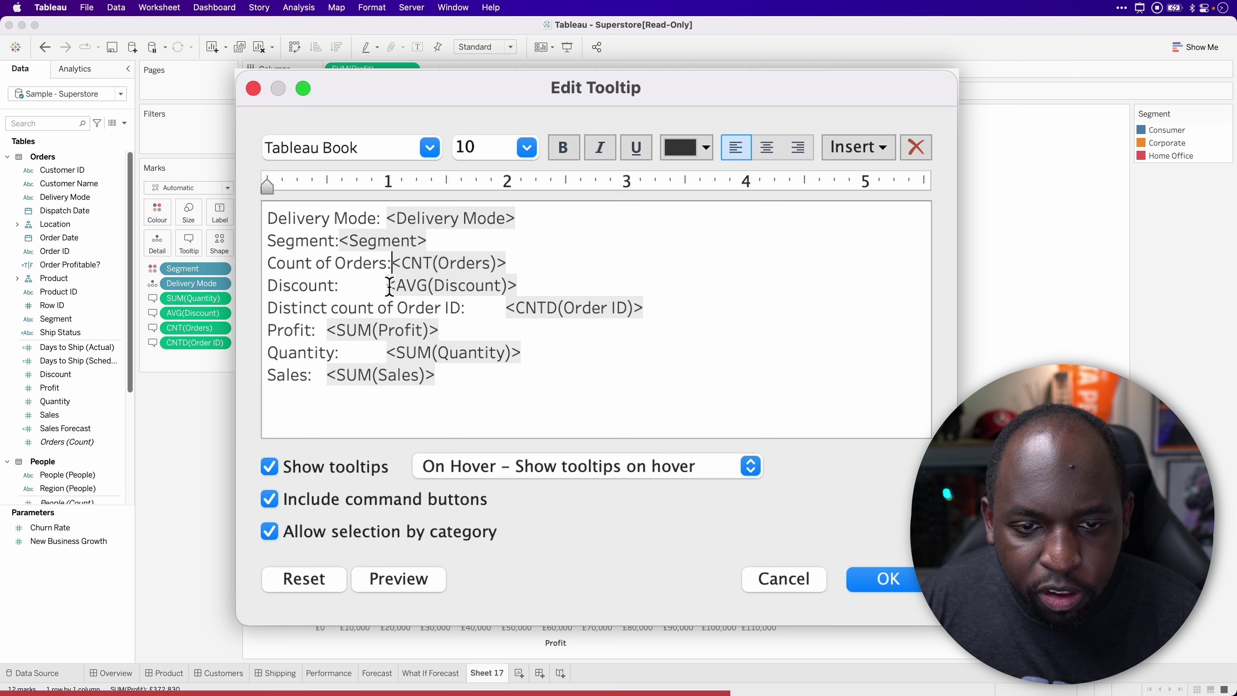
pyautogui.click(388, 286)
pyautogui.press('BackSpace')
pyautogui.click(511, 284)
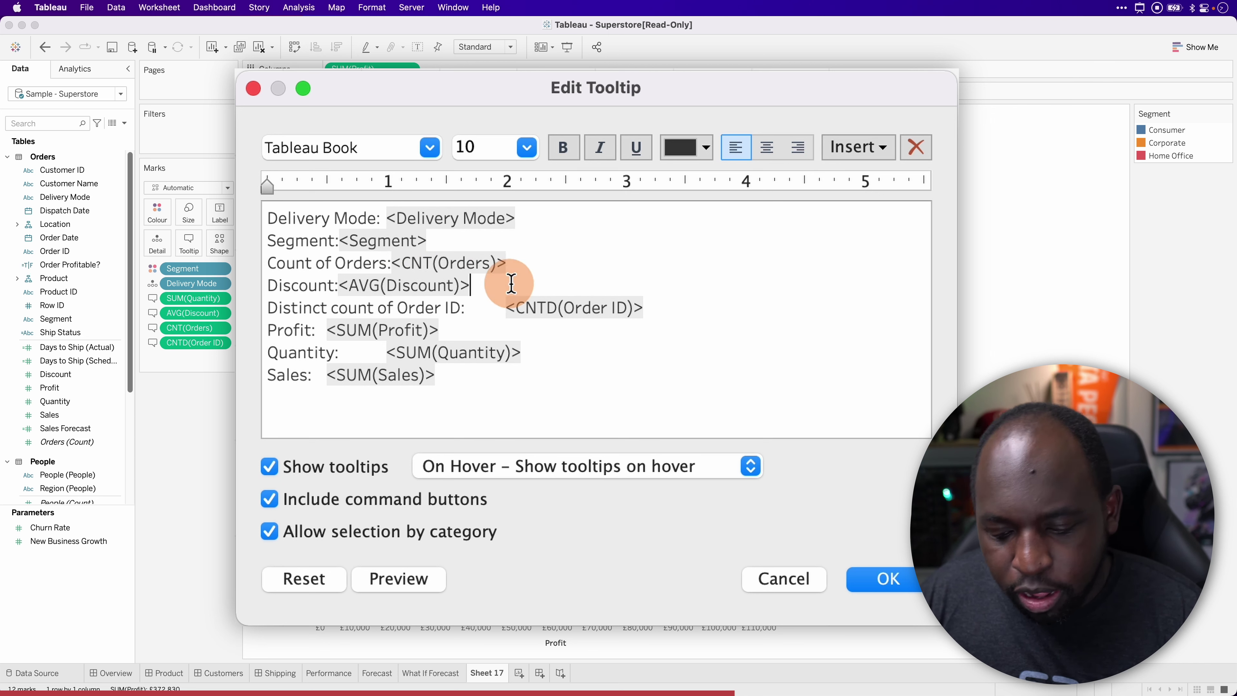
pyautogui.press('Return')
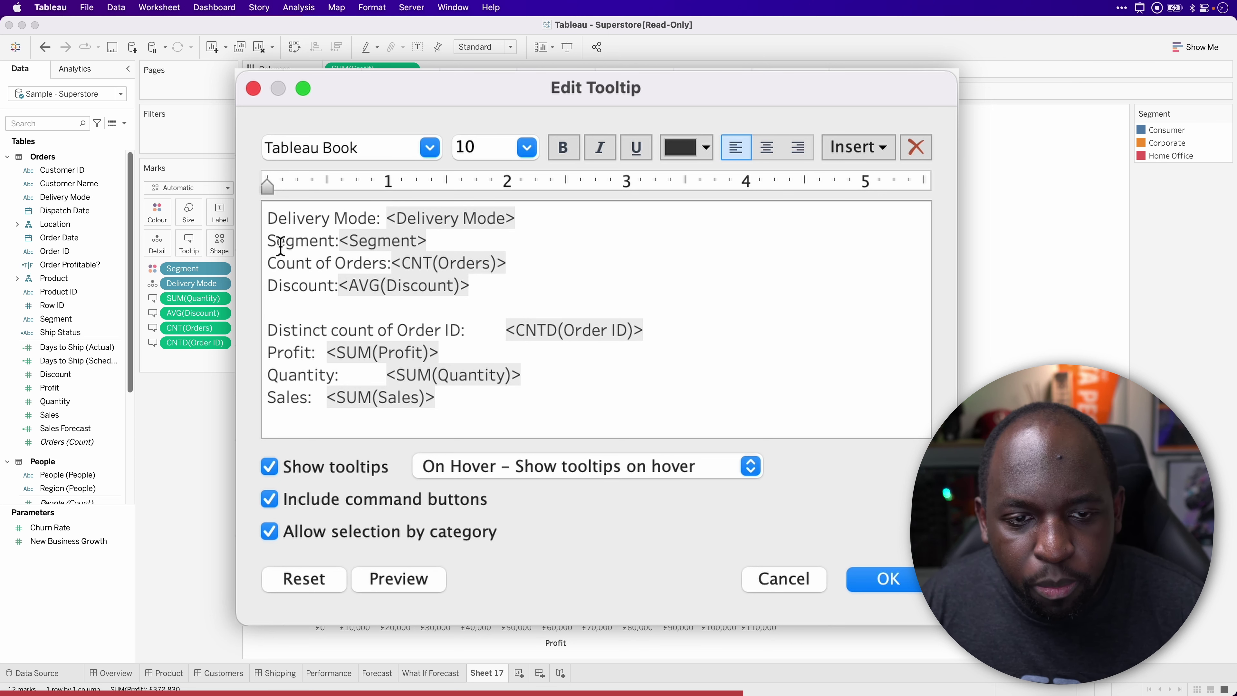
# Join Segment onto the Delivery Mode line and Discount onto the Count of Orders line
pyautogui.click(265, 241)
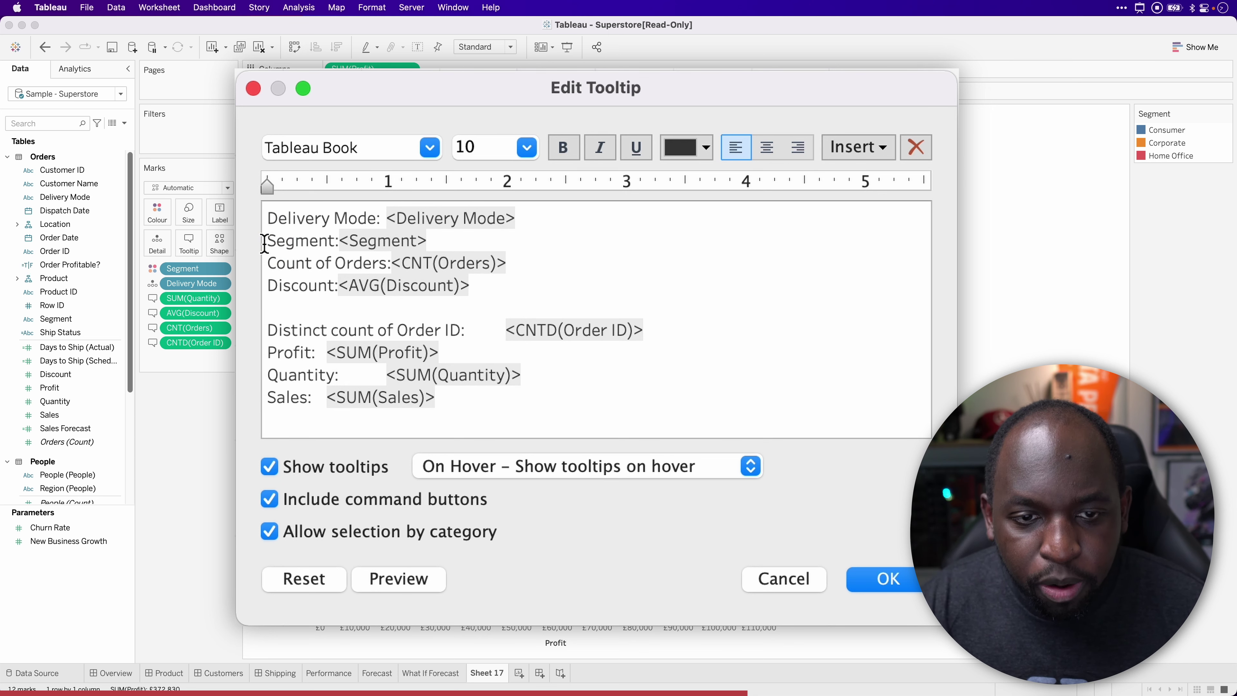
pyautogui.press('BackSpace')
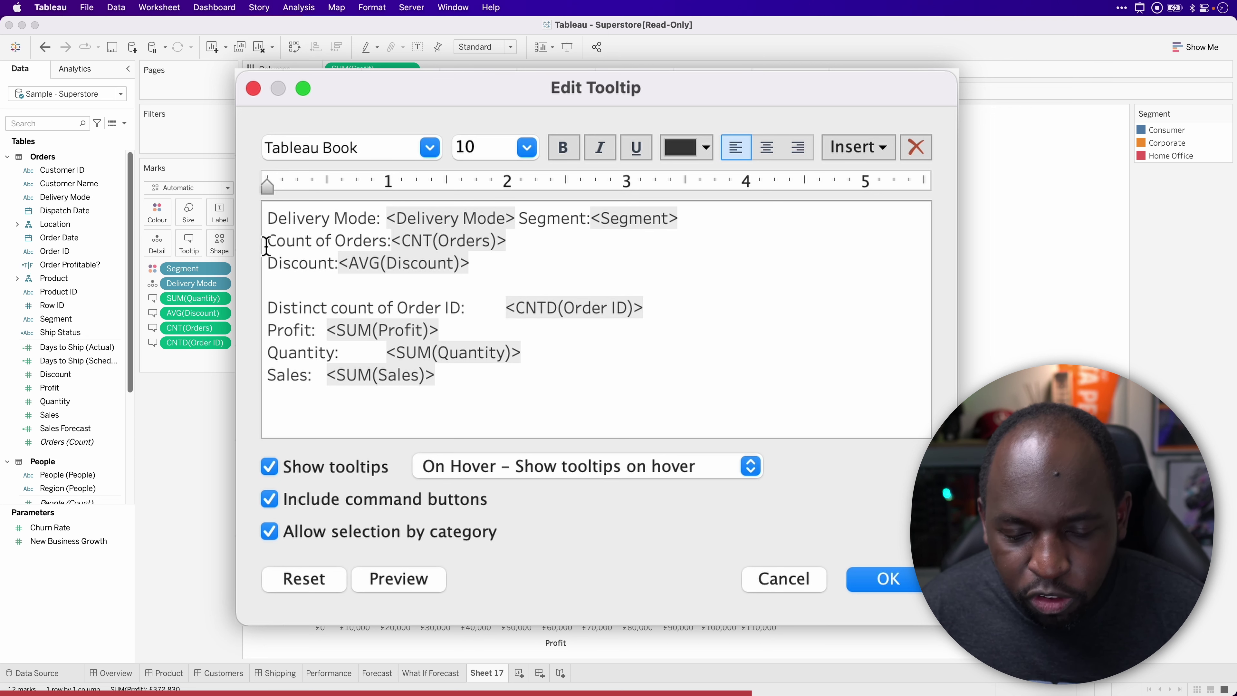
pyautogui.click(270, 264)
pyautogui.press('BackSpace')
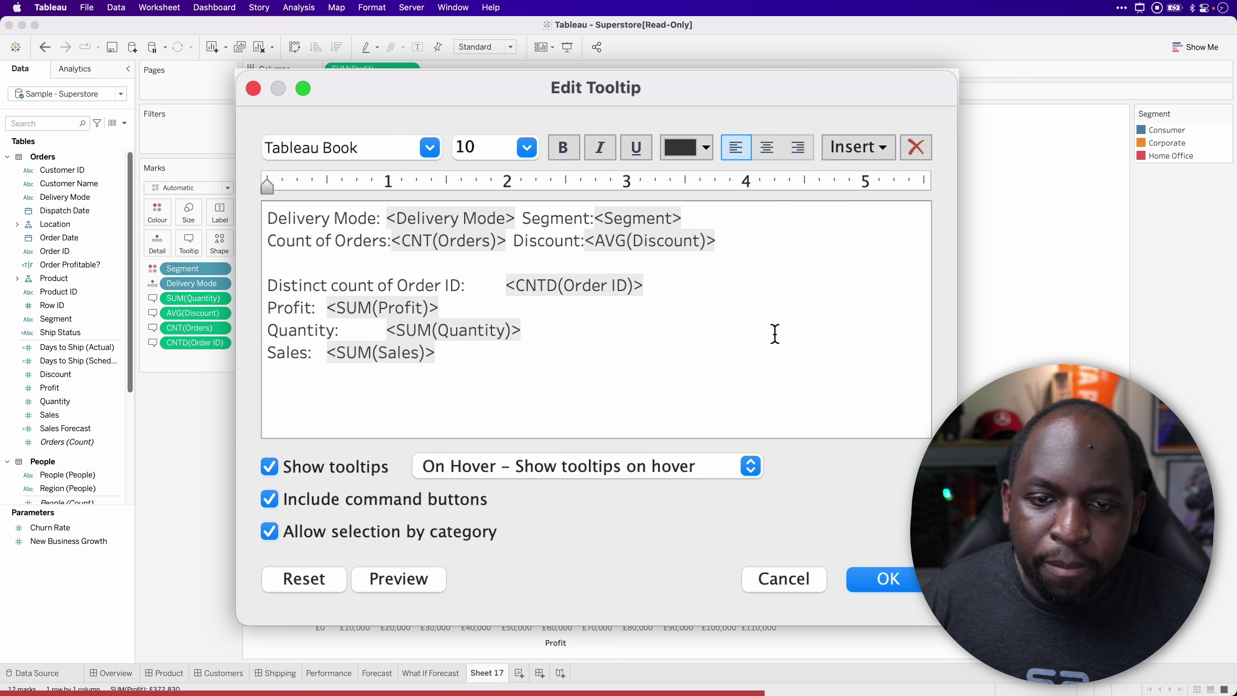
pyautogui.moveTo(720, 241)
pyautogui.mouseDown()
pyautogui.moveTo(267, 218)
pyautogui.moveTo(266, 187)
pyautogui.moveTo(521, 188)
pyautogui.mouseUp()
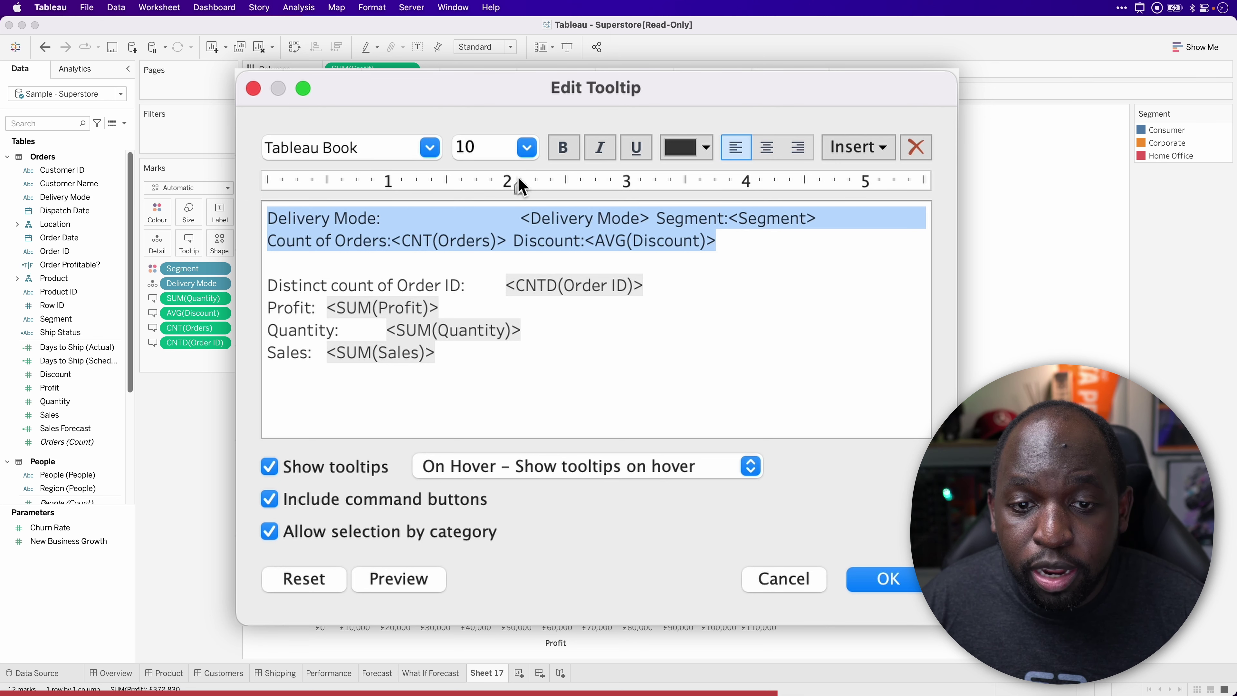
# Remove the old tab stop and insert tabs before Segment: and Discount:
pyautogui.moveTo(518, 186); pyautogui.dragTo(350, 207)
pyautogui.click(385, 220)
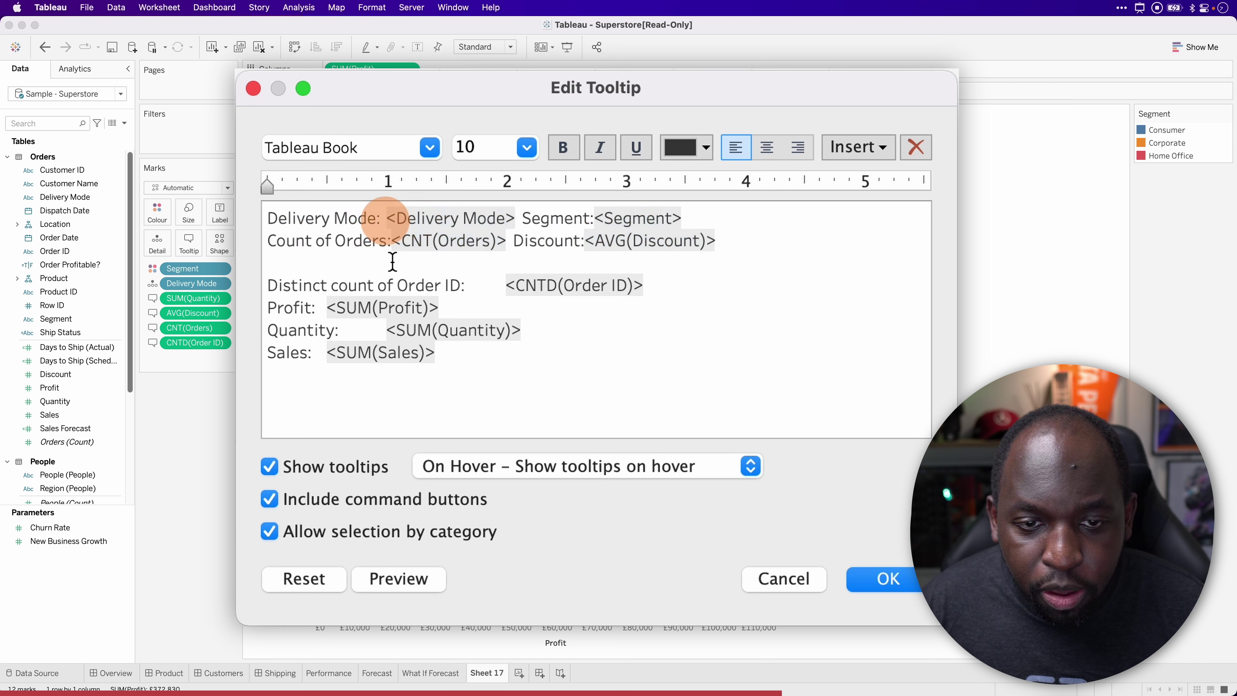
pyautogui.press('BackSpace')
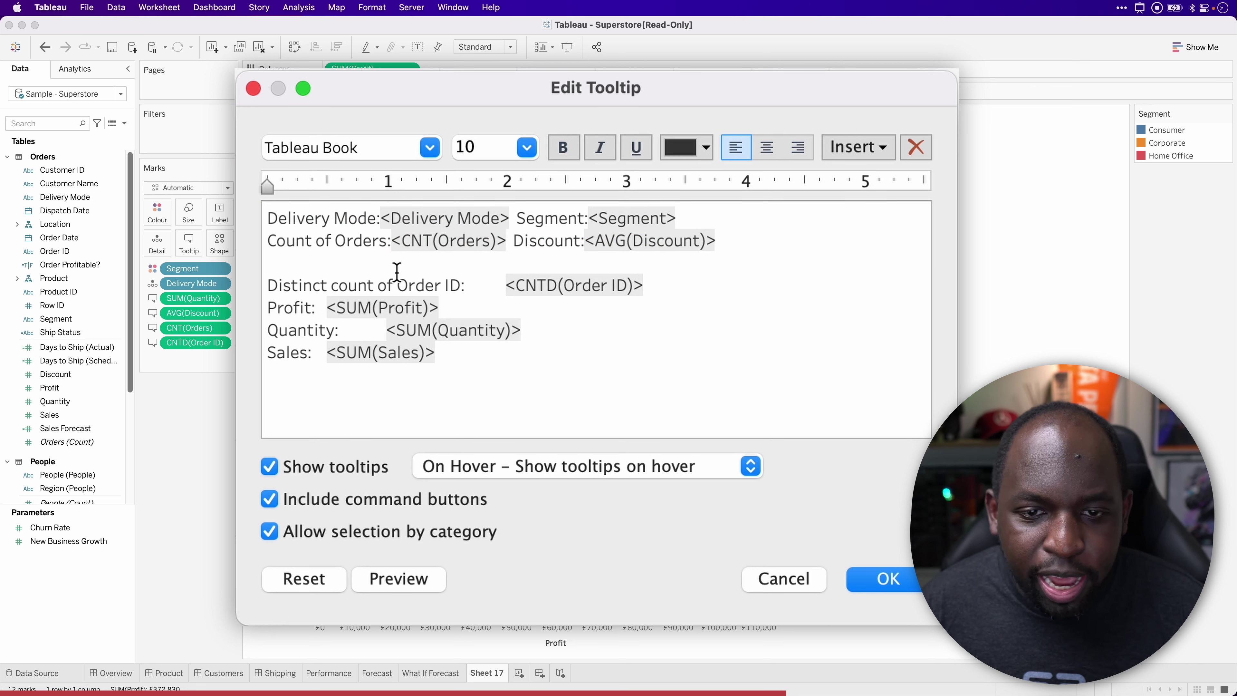
pyautogui.moveTo(767, 243)
pyautogui.mouseDown()
pyautogui.moveTo(236, 210)
pyautogui.moveTo(392, 188)
pyautogui.moveTo(631, 188)
pyautogui.moveTo(373, 191)
pyautogui.moveTo(708, 189)
pyautogui.moveTo(267, 193)
pyautogui.mouseUp()
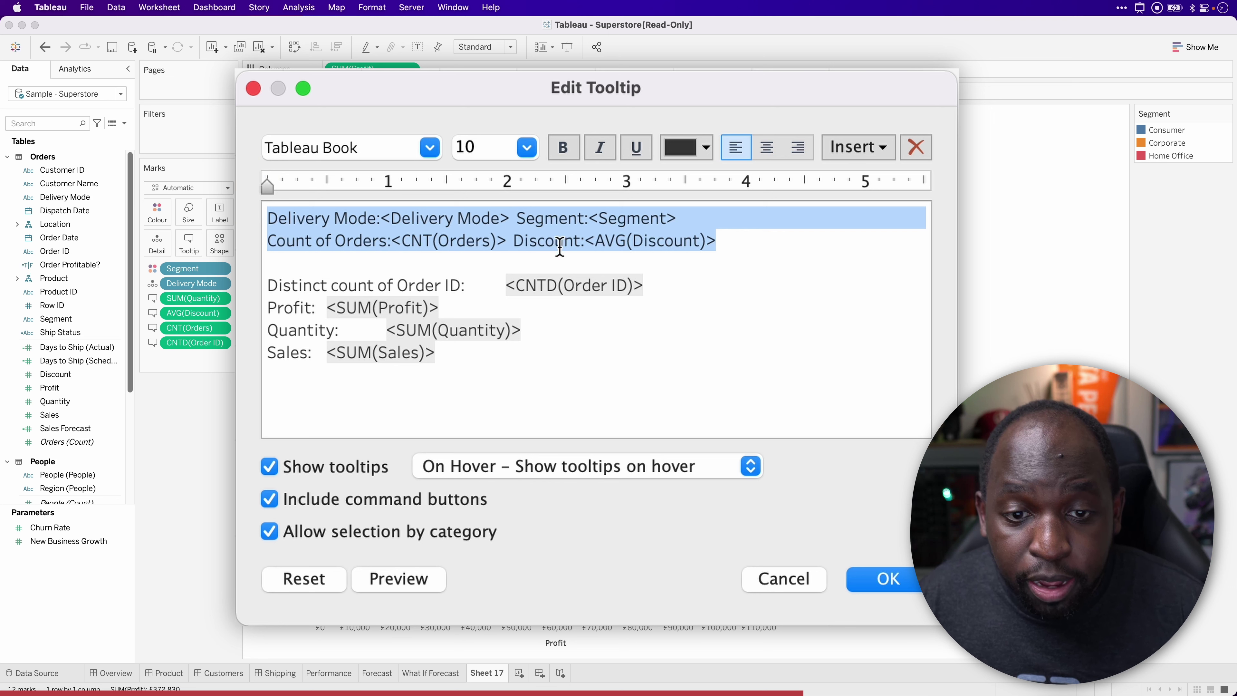
pyautogui.click(533, 234)
pyautogui.click(515, 223)
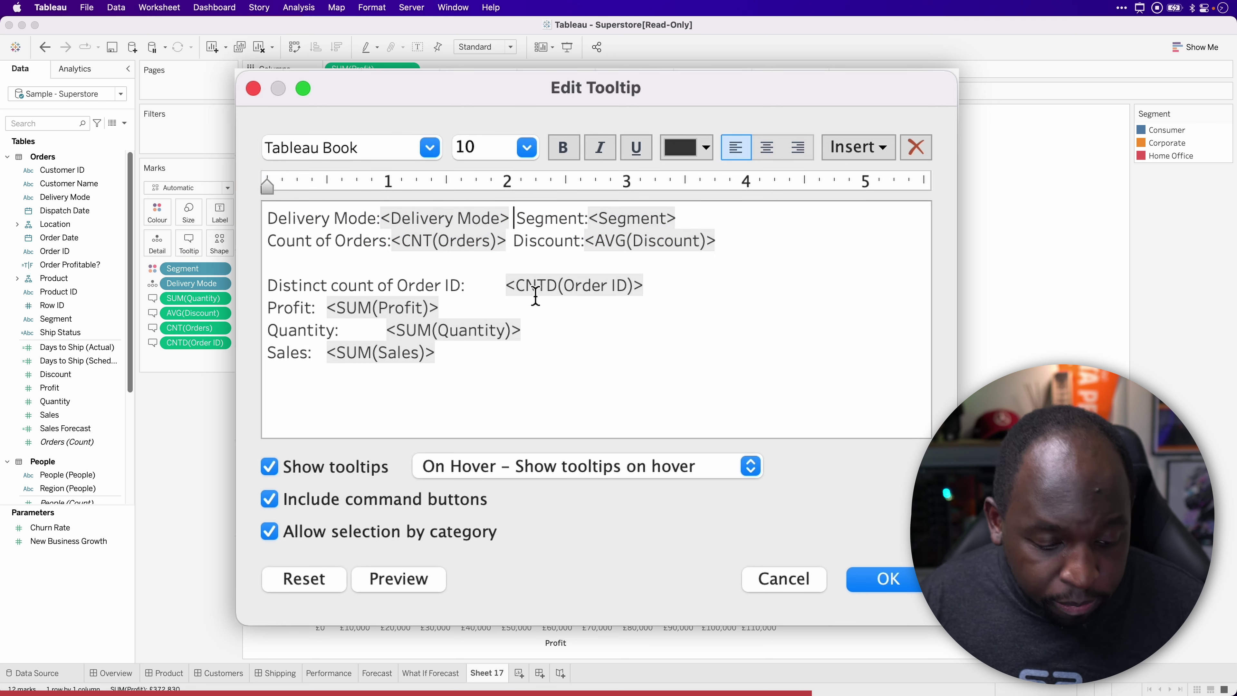
pyautogui.press('Tab')
pyautogui.click(512, 240)
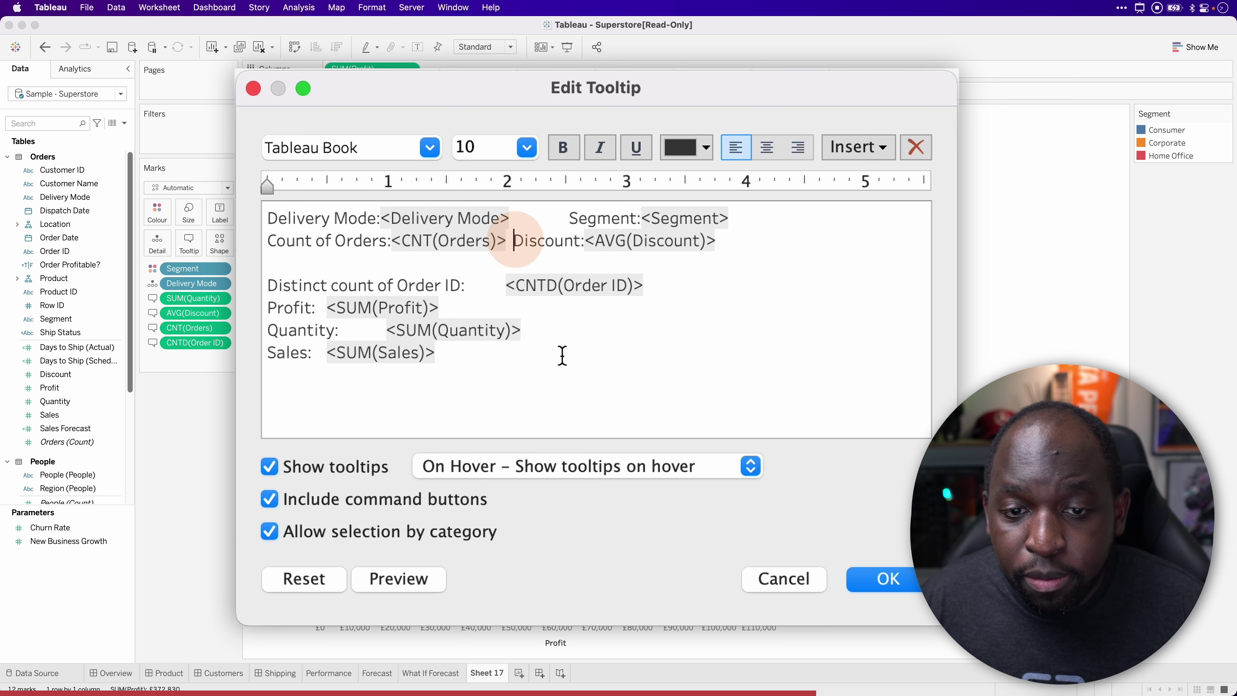
pyautogui.press('Tab')
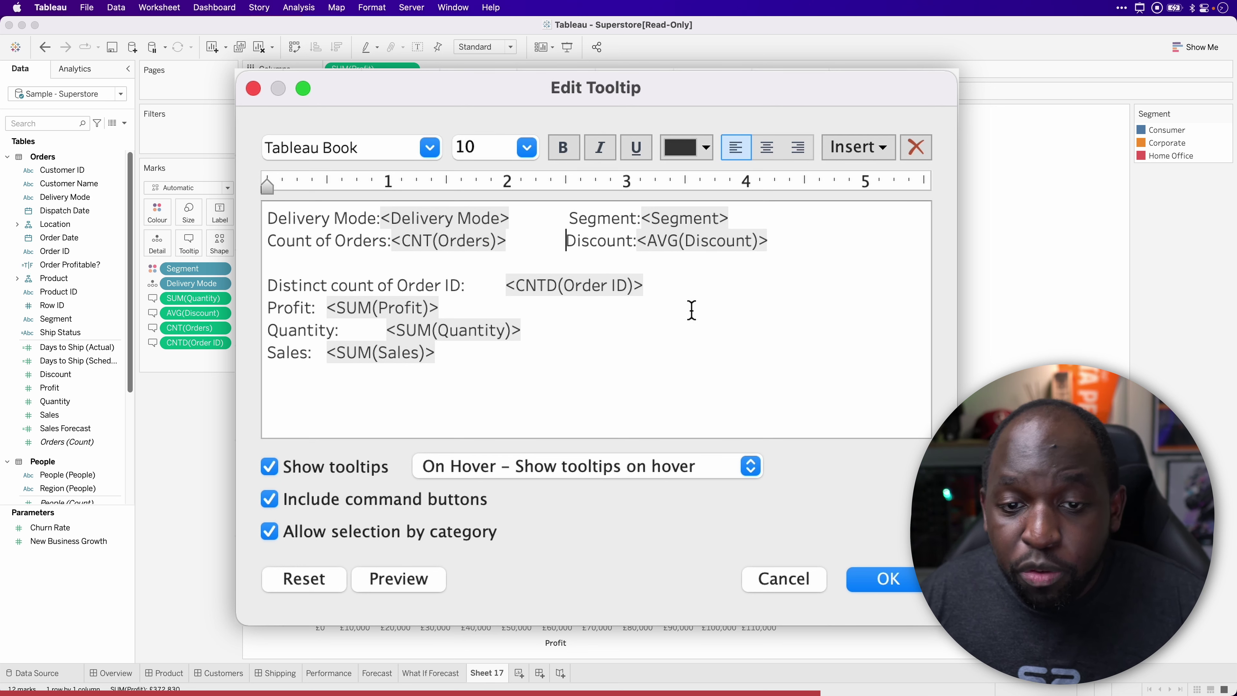
# Delete the stray space before Segment, set the column's tab stop near 2.5 inches, and apply
pyautogui.moveTo(781, 242)
pyautogui.mouseDown()
pyautogui.moveTo(243, 199)
pyautogui.moveTo(625, 189)
pyautogui.mouseUp()
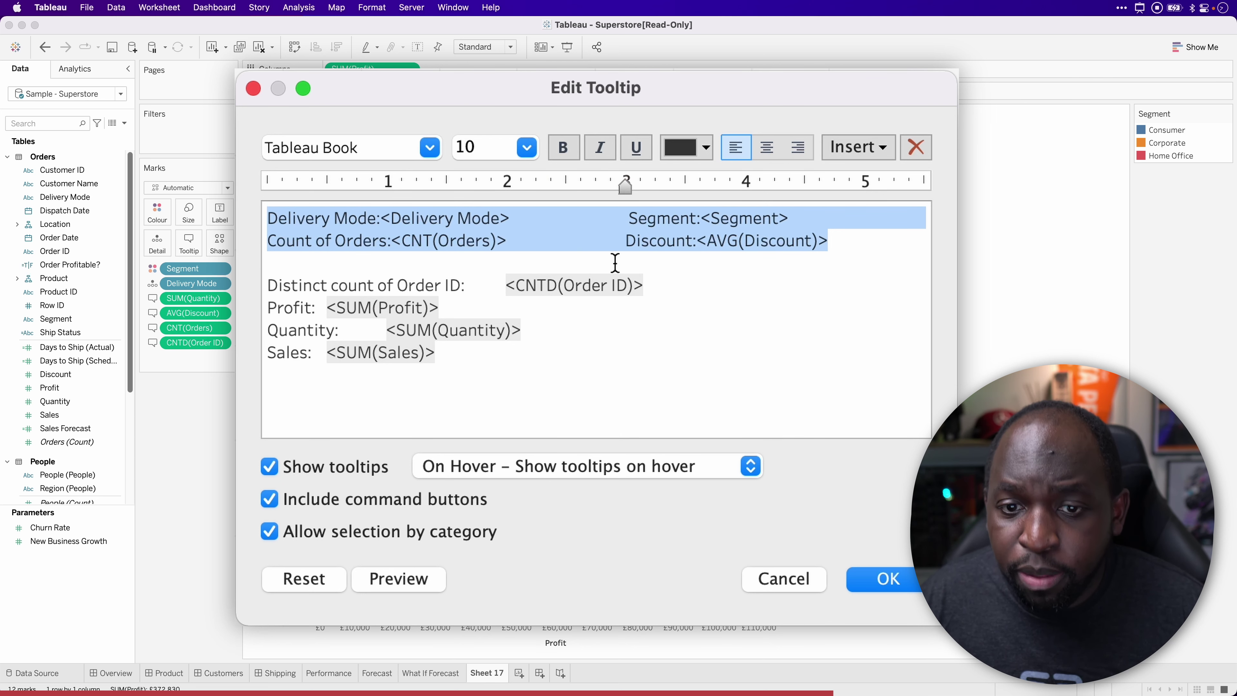
pyautogui.click(878, 325)
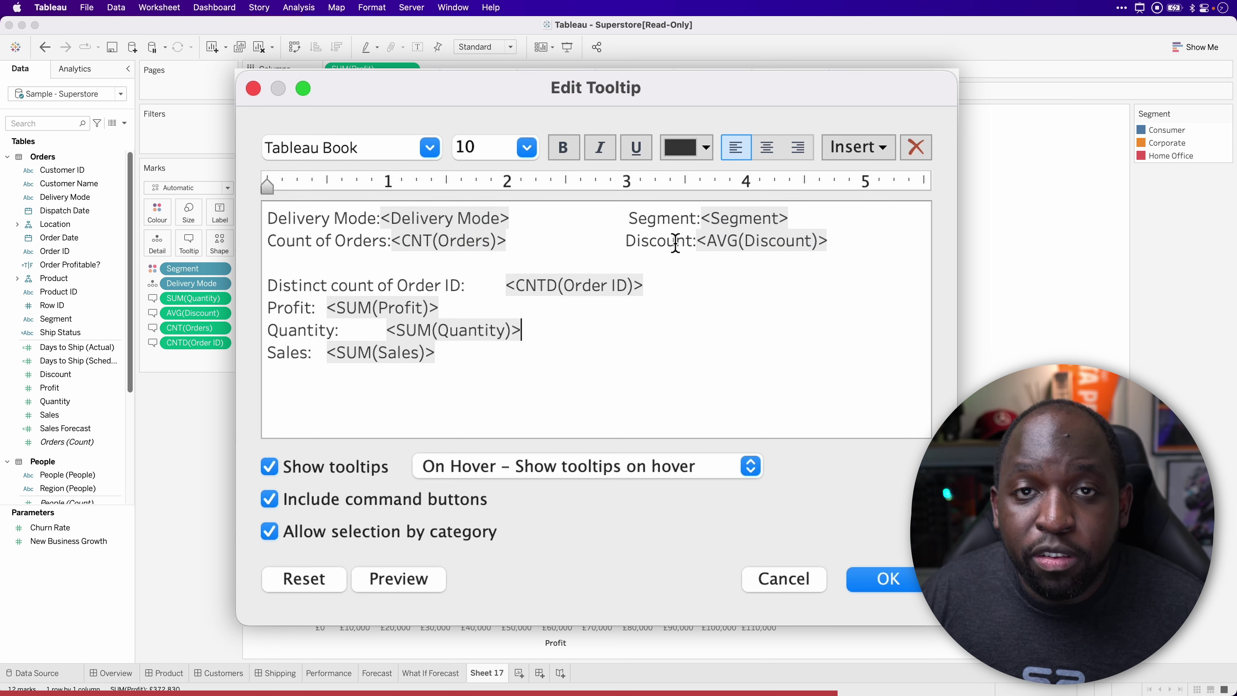
pyautogui.click(636, 222)
pyautogui.click(630, 218)
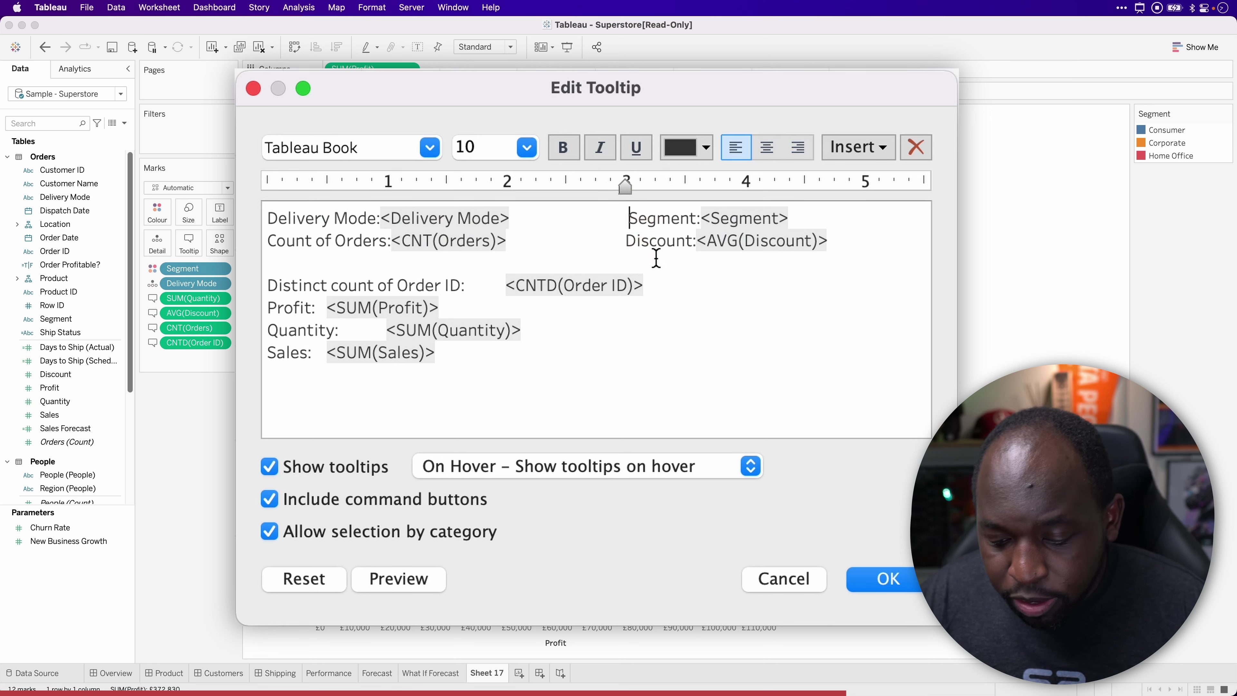
pyautogui.press('BackSpace')
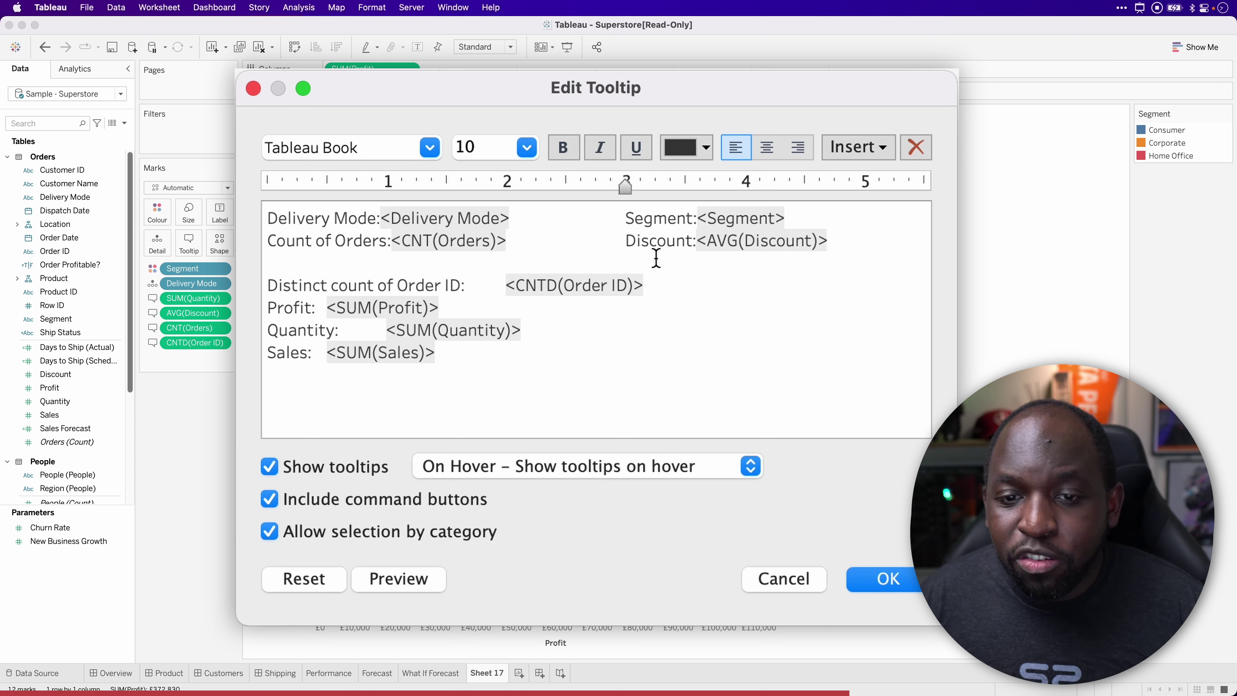
pyautogui.click(804, 263)
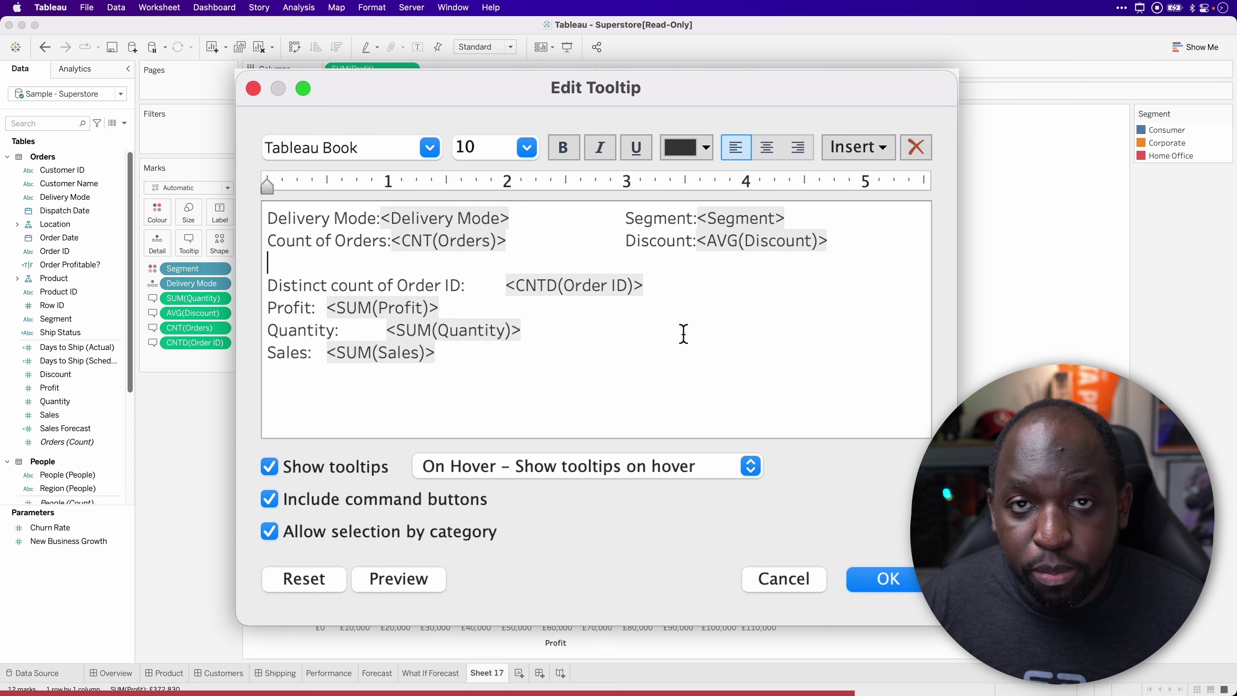
pyautogui.moveTo(837, 239); pyautogui.dragTo(263, 207)
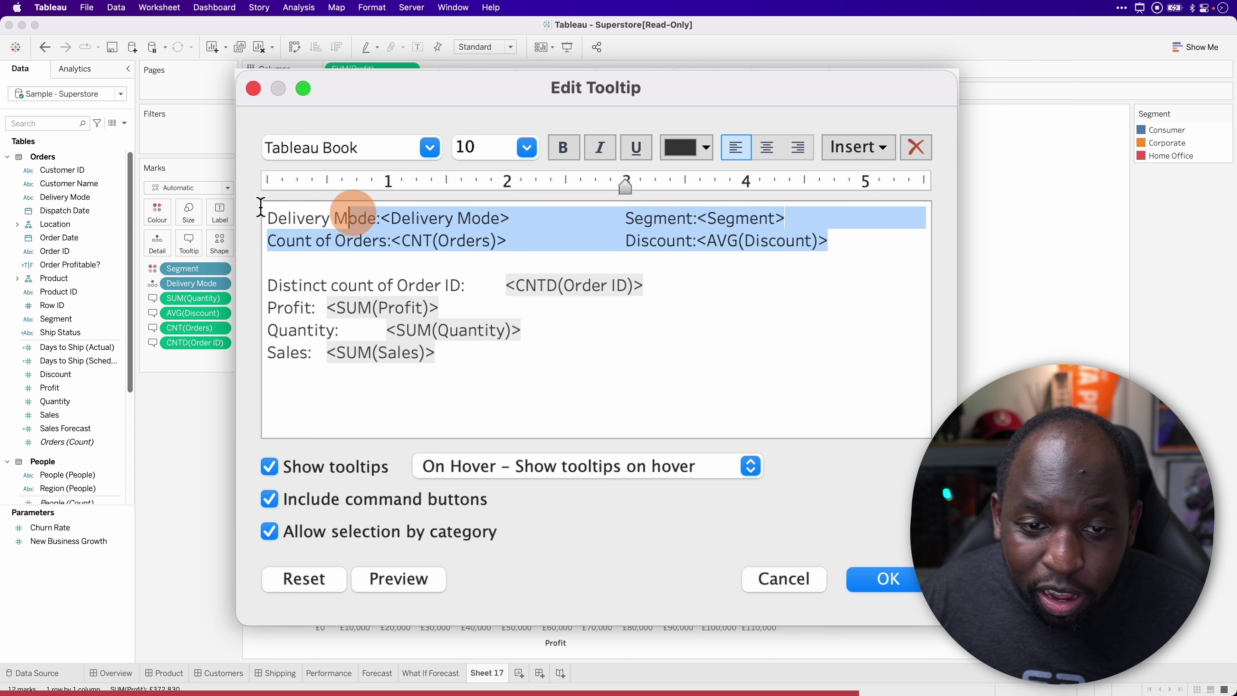
pyautogui.moveTo(628, 188); pyautogui.dragTo(536, 187)
pyautogui.press('Return')
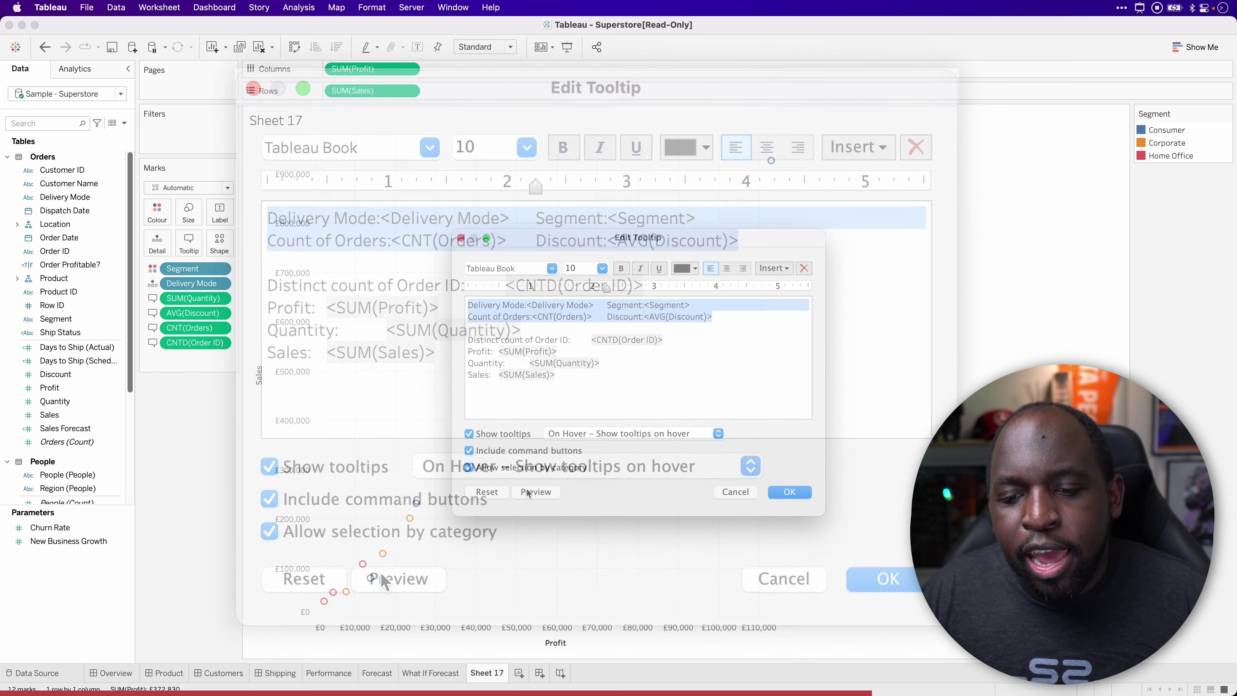
# Preview the two-column tooltip on a mark, then reopen Edit Tooltip
pyautogui.moveTo(617, 363)
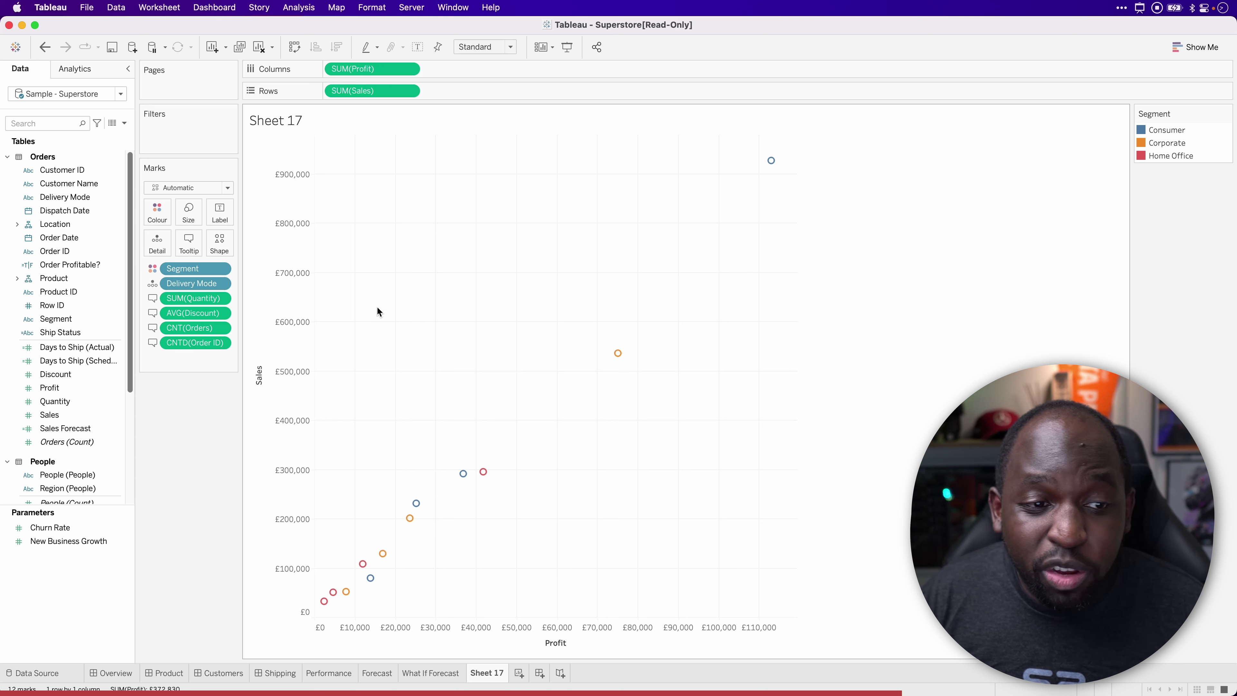
pyautogui.click(194, 246)
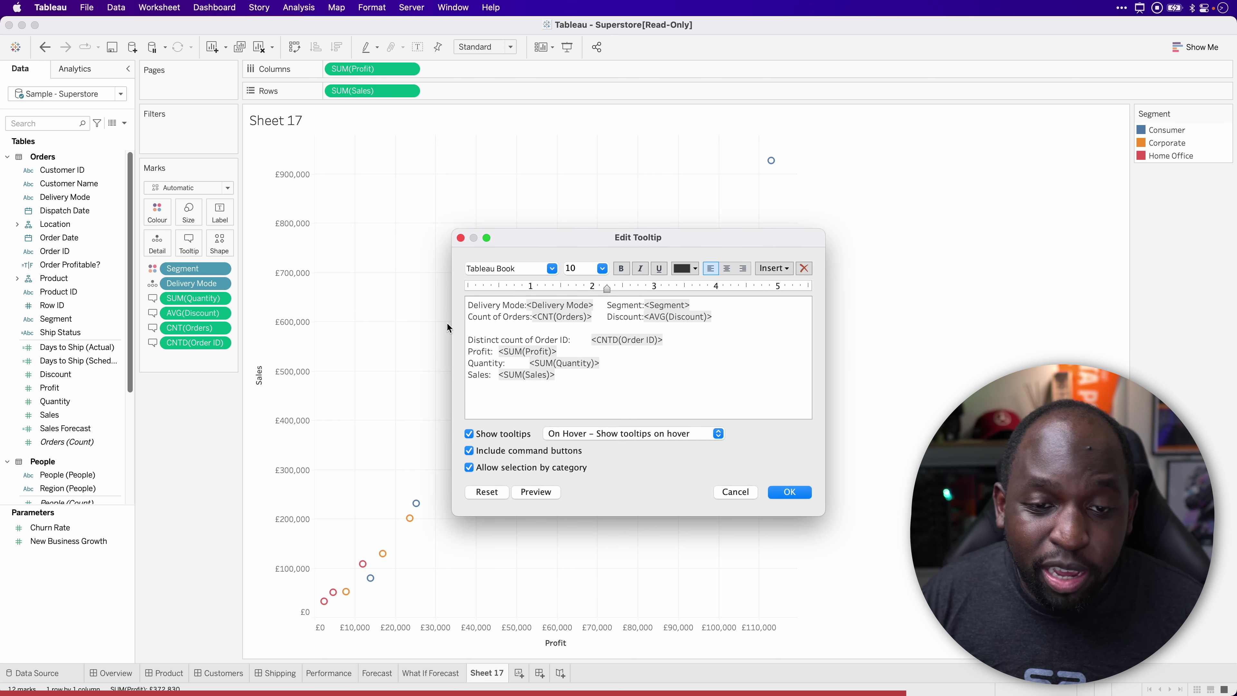
# Bold the Delivery Mode, Count of Orders, Segment and Discount values, apply, and reopen the editor
pyautogui.moveTo(595, 305); pyautogui.dragTo(531, 316)
pyautogui.click(621, 268)
pyautogui.click(620, 268)
pyautogui.moveTo(691, 305); pyautogui.dragTo(646, 304)
pyautogui.moveTo(726, 317); pyautogui.dragTo(644, 317)
pyautogui.click(622, 270)
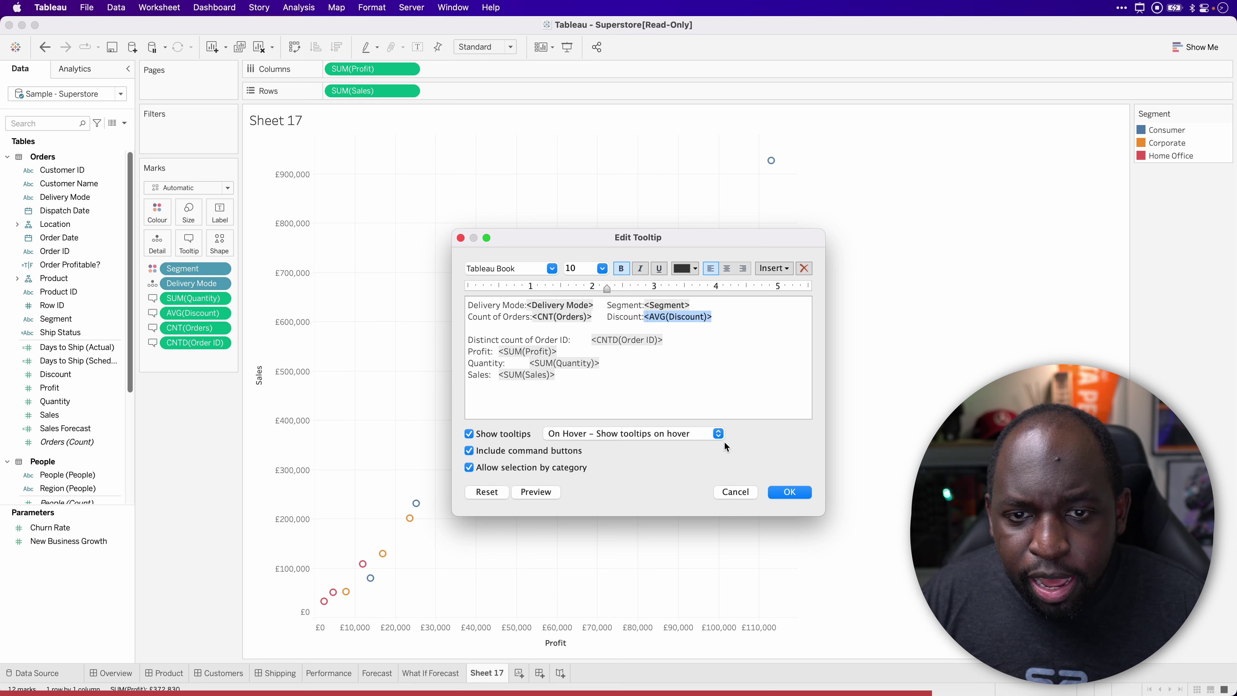
pyautogui.click(783, 492)
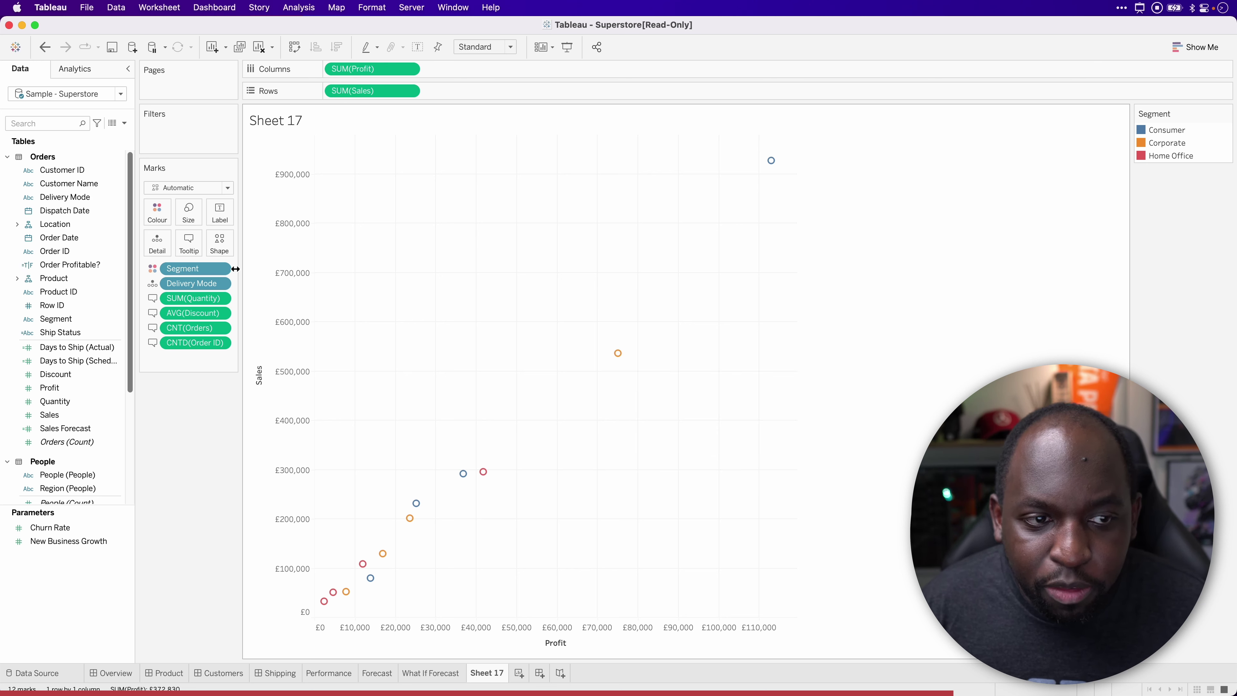
pyautogui.click(188, 241)
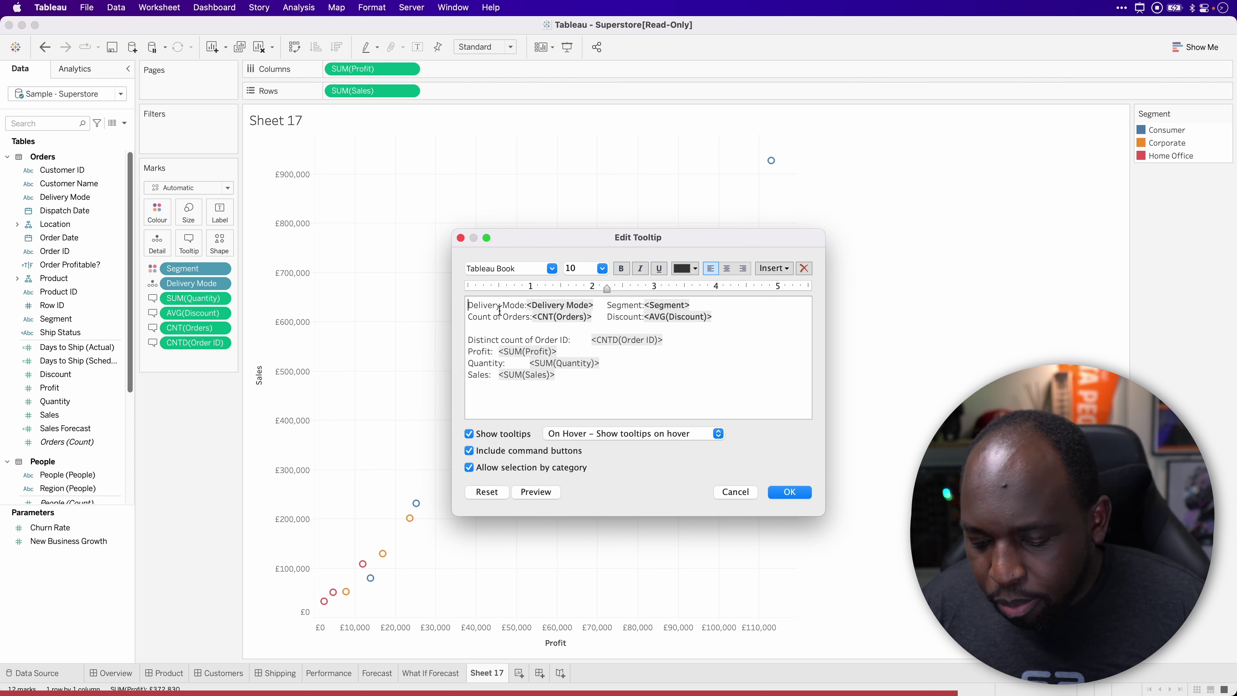
# Move the Quantity line below Sales and remove the gap after its label
pyautogui.press('Return')
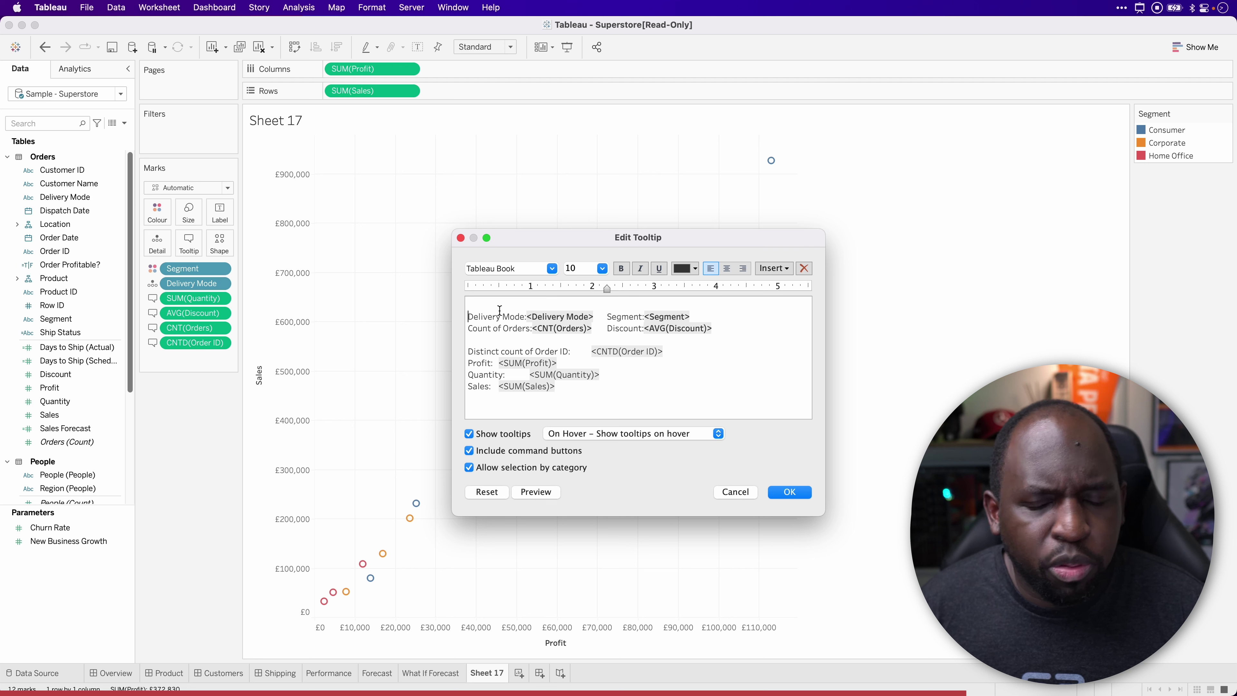
pyautogui.moveTo(629, 376); pyautogui.dragTo(468, 375)
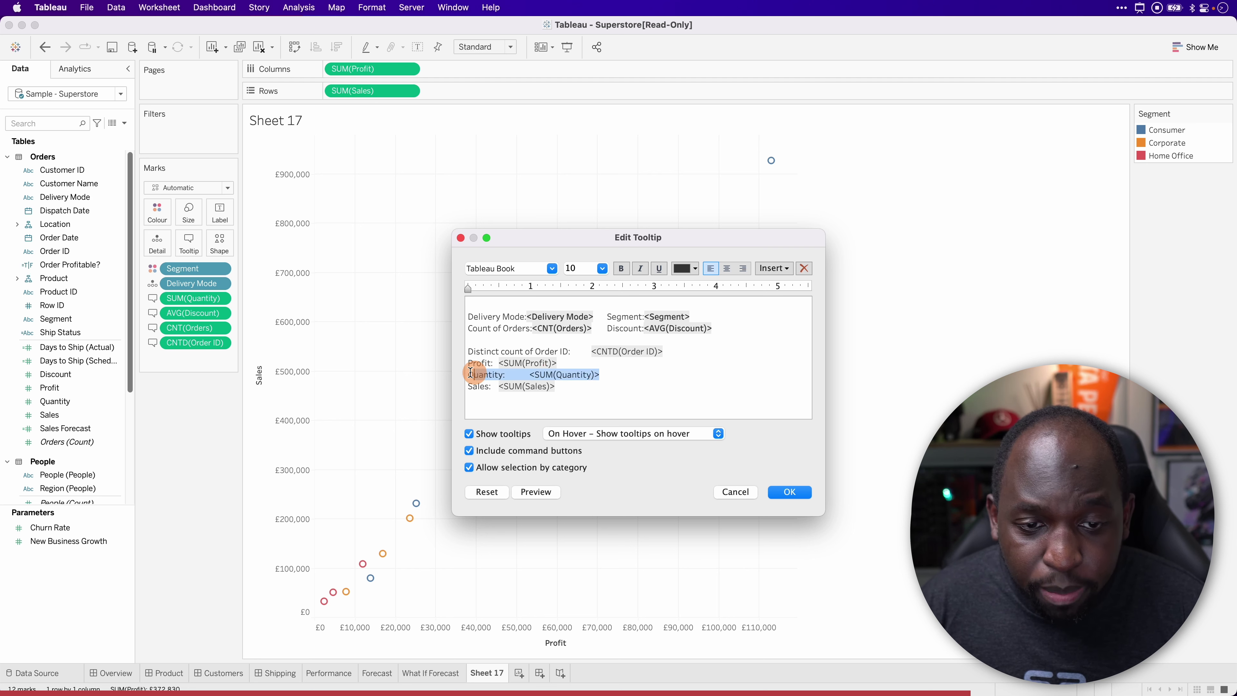
pyautogui.press('super+x')
pyautogui.click(595, 388)
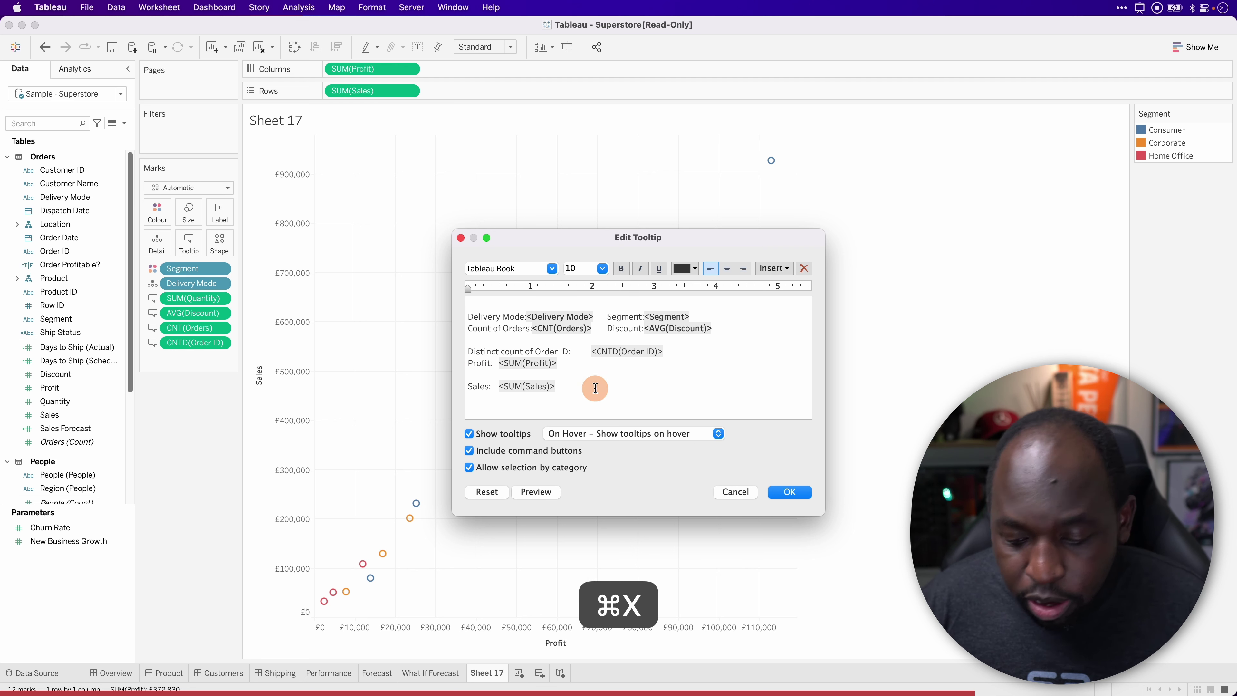
pyautogui.press('Return')
pyautogui.press('super+v')
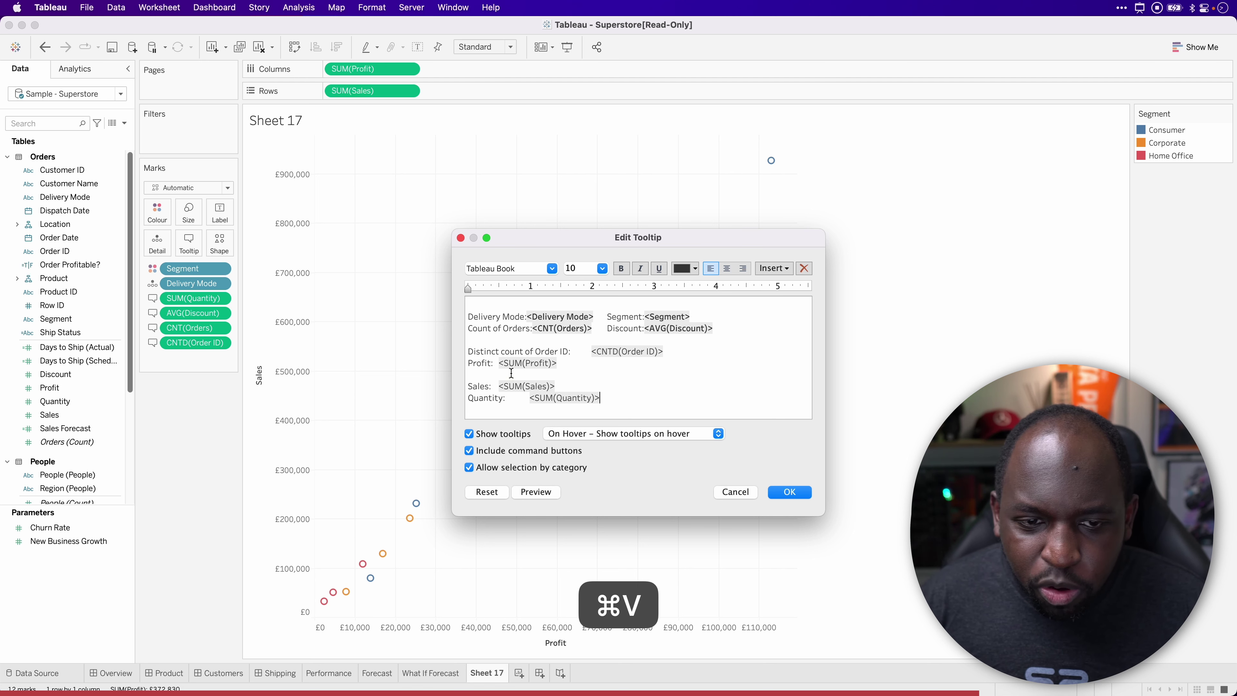
pyautogui.press('BackSpace')
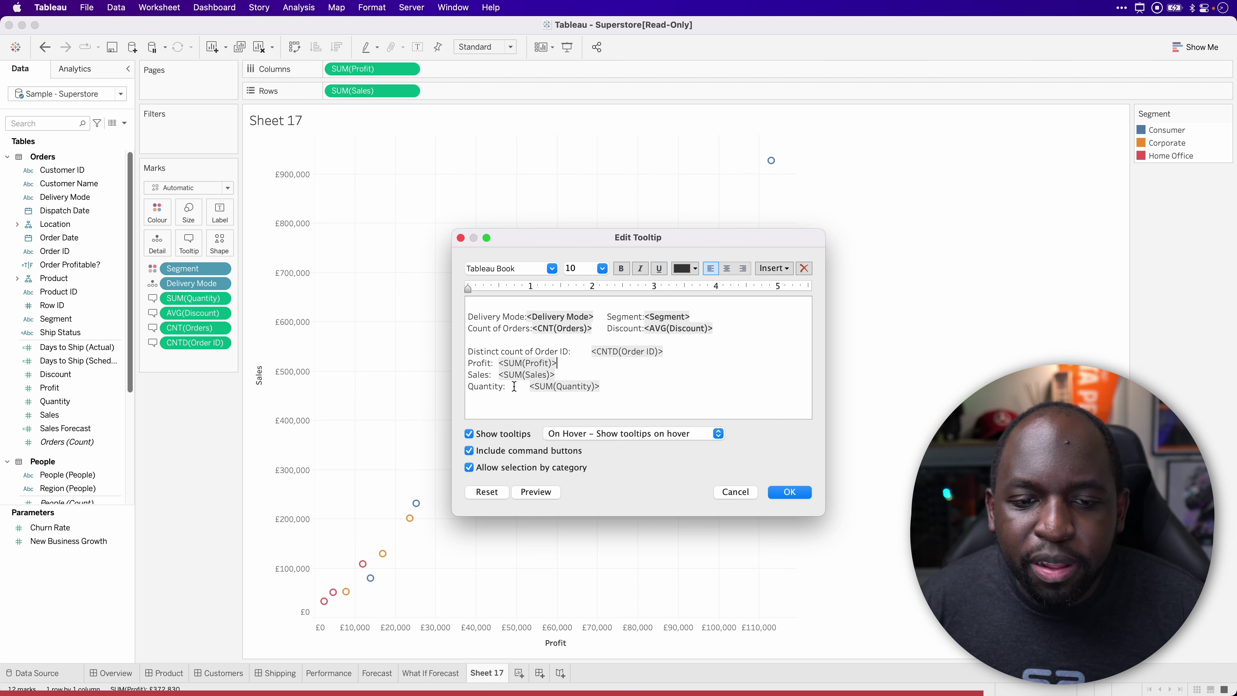
pyautogui.click(528, 386)
pyautogui.press('BackSpace')
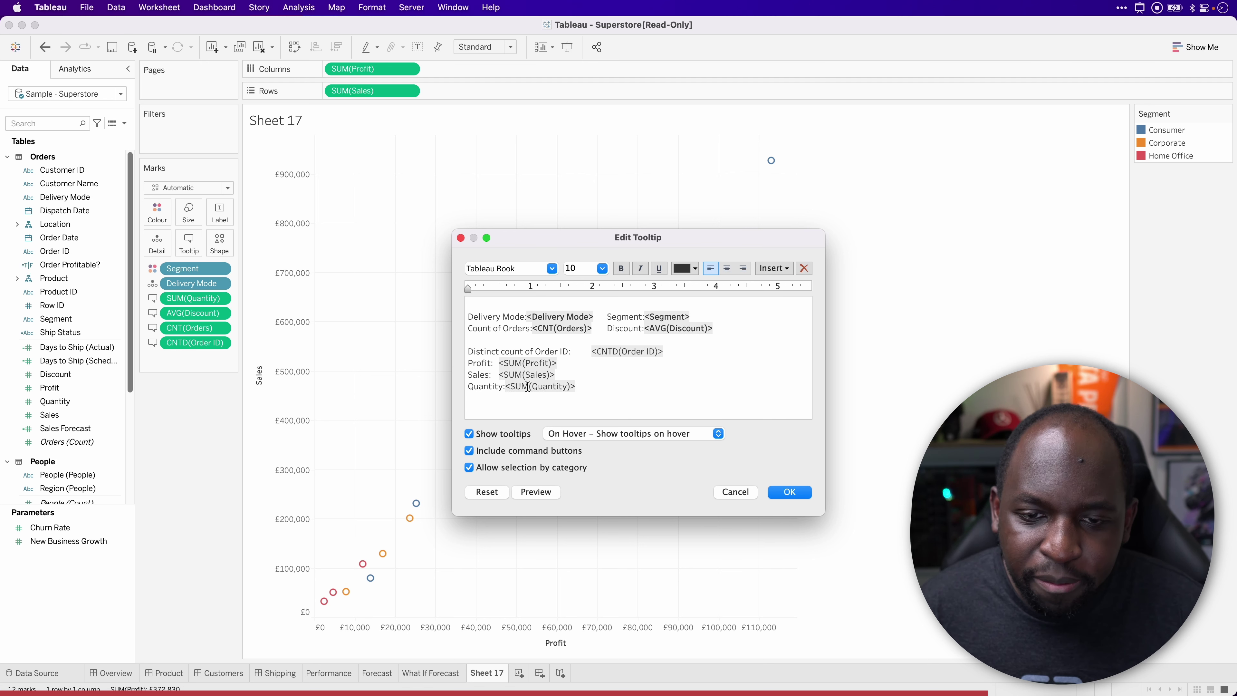
# Replace the 'Distinct count of Order ID:' label with '# of order'
pyautogui.click(621, 375)
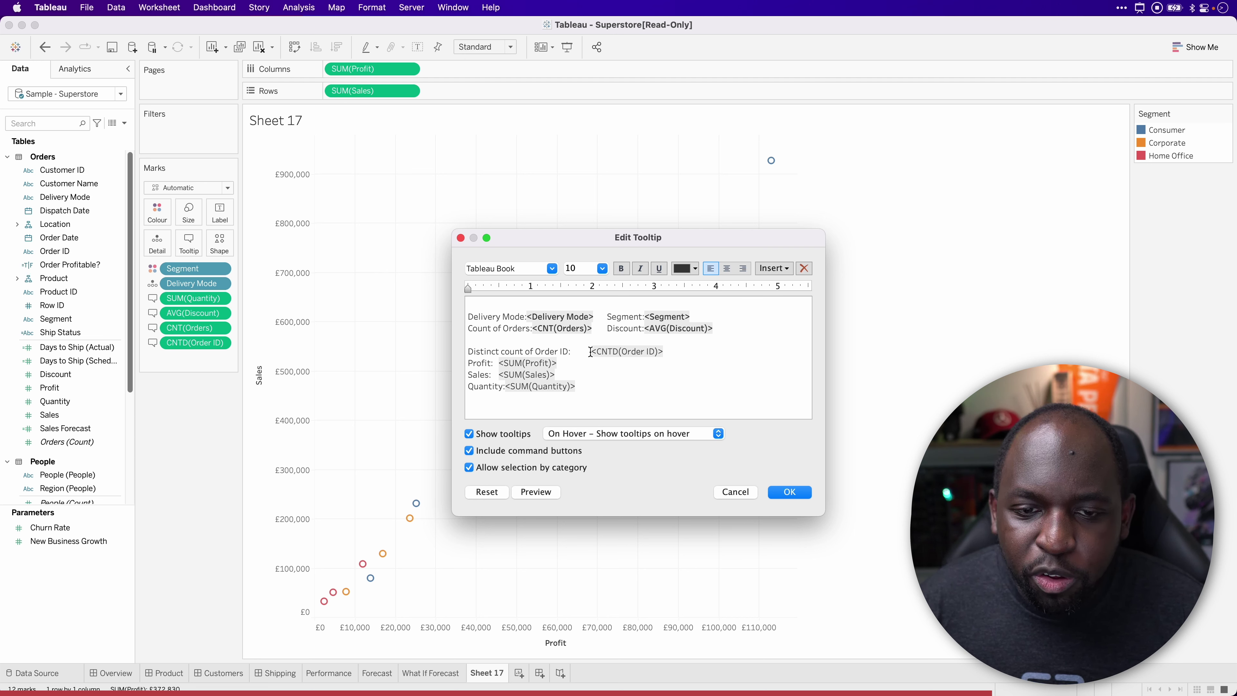
pyautogui.moveTo(590, 351); pyautogui.dragTo(458, 353)
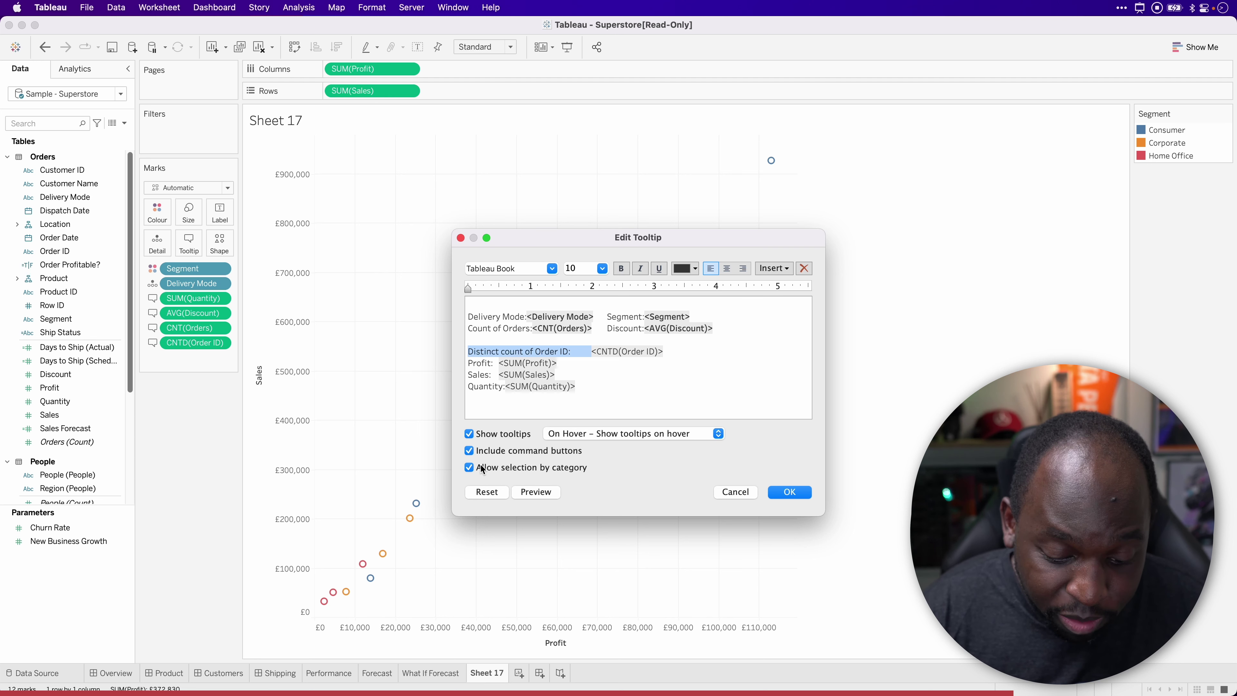
pyautogui.write('#')
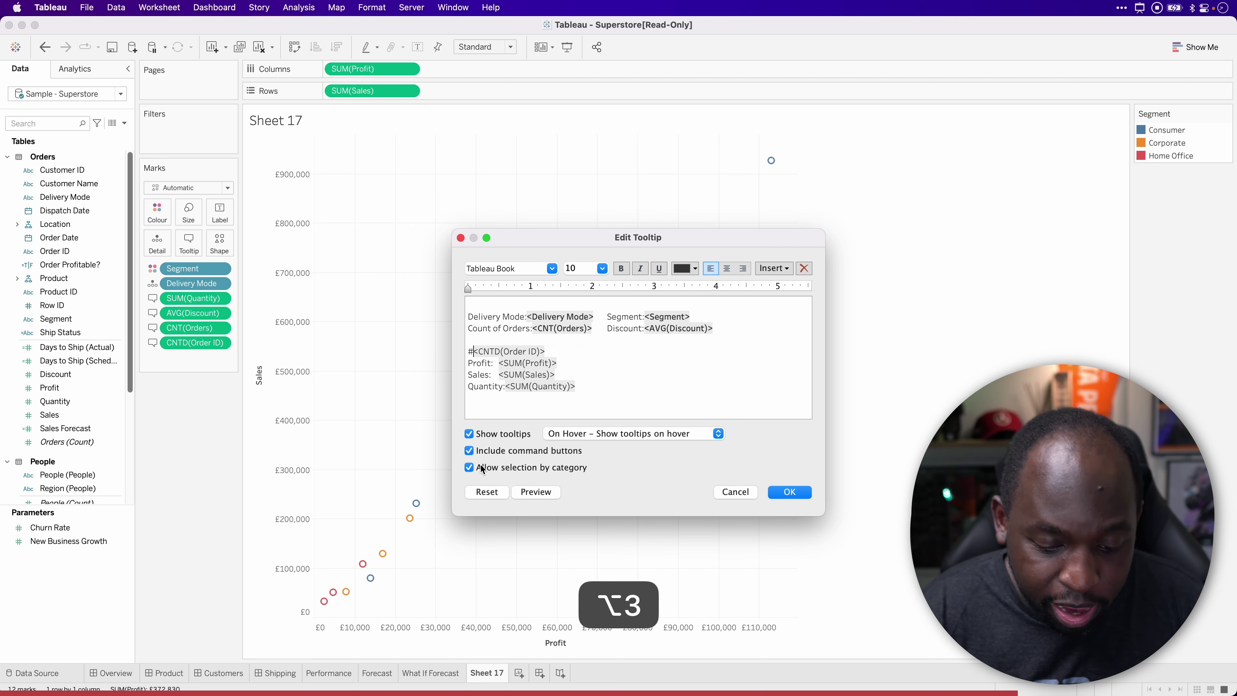
pyautogui.write(' of orde')
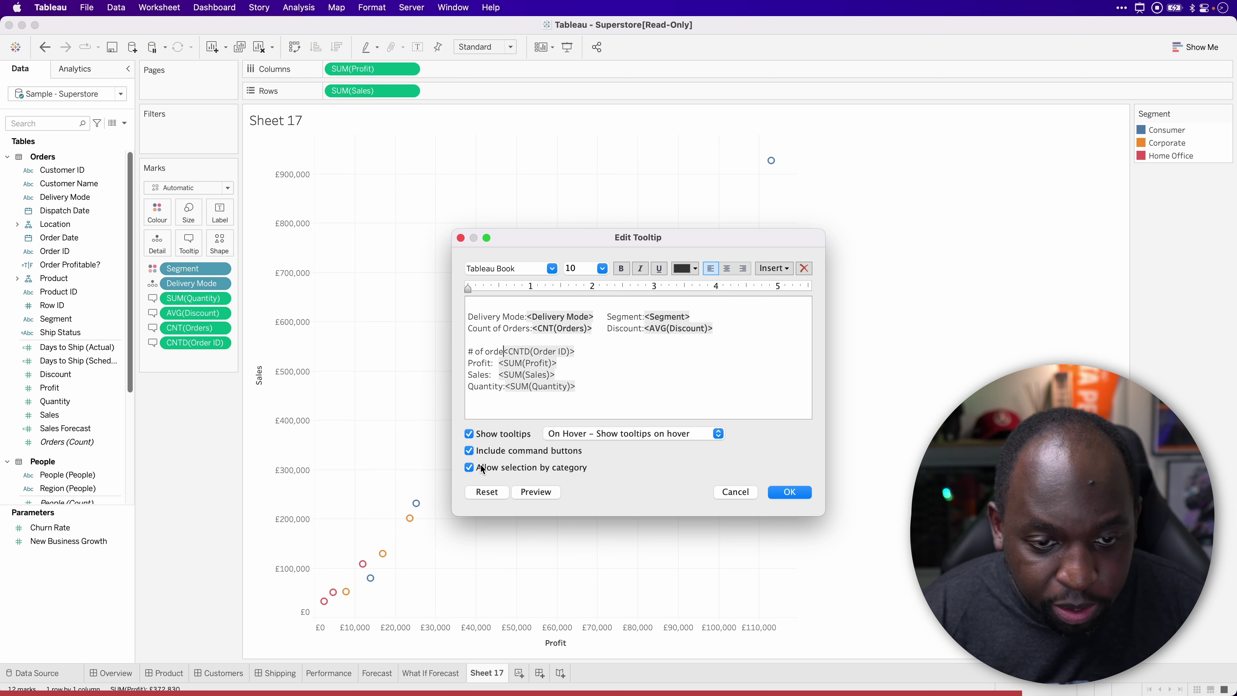
pyautogui.write('r')
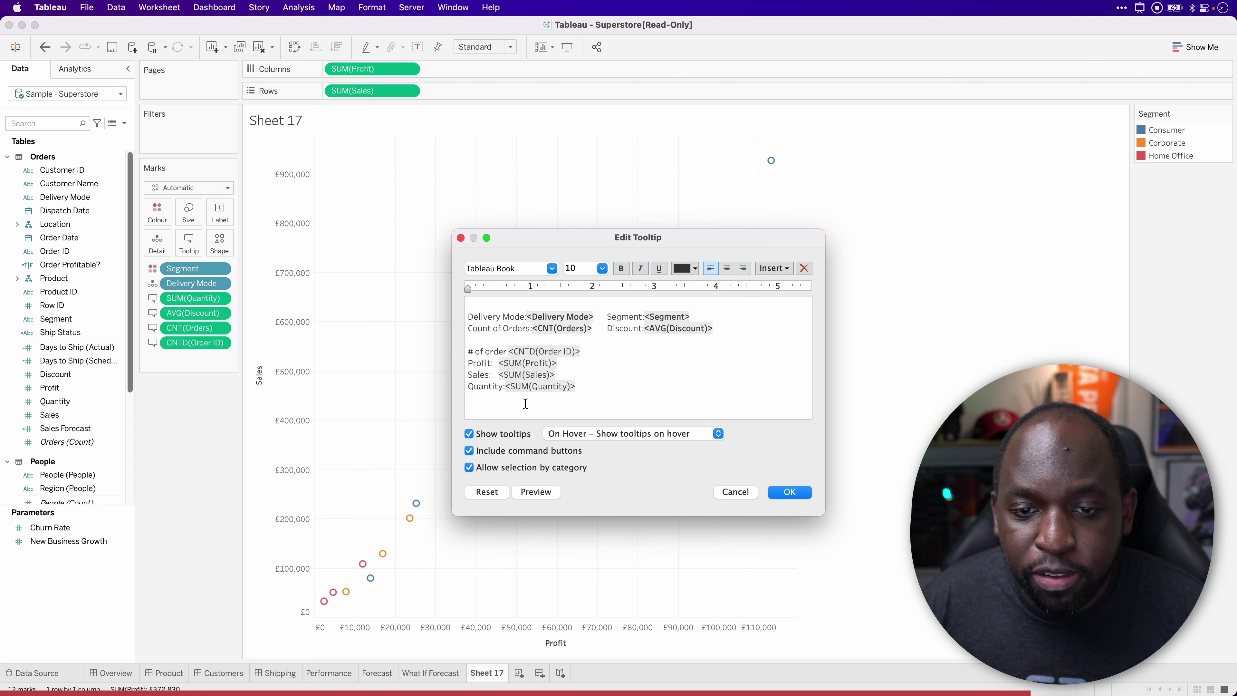
# Set the first two tooltip lines to font size 12
pyautogui.moveTo(729, 330); pyautogui.dragTo(438, 315)
pyautogui.click(602, 268)
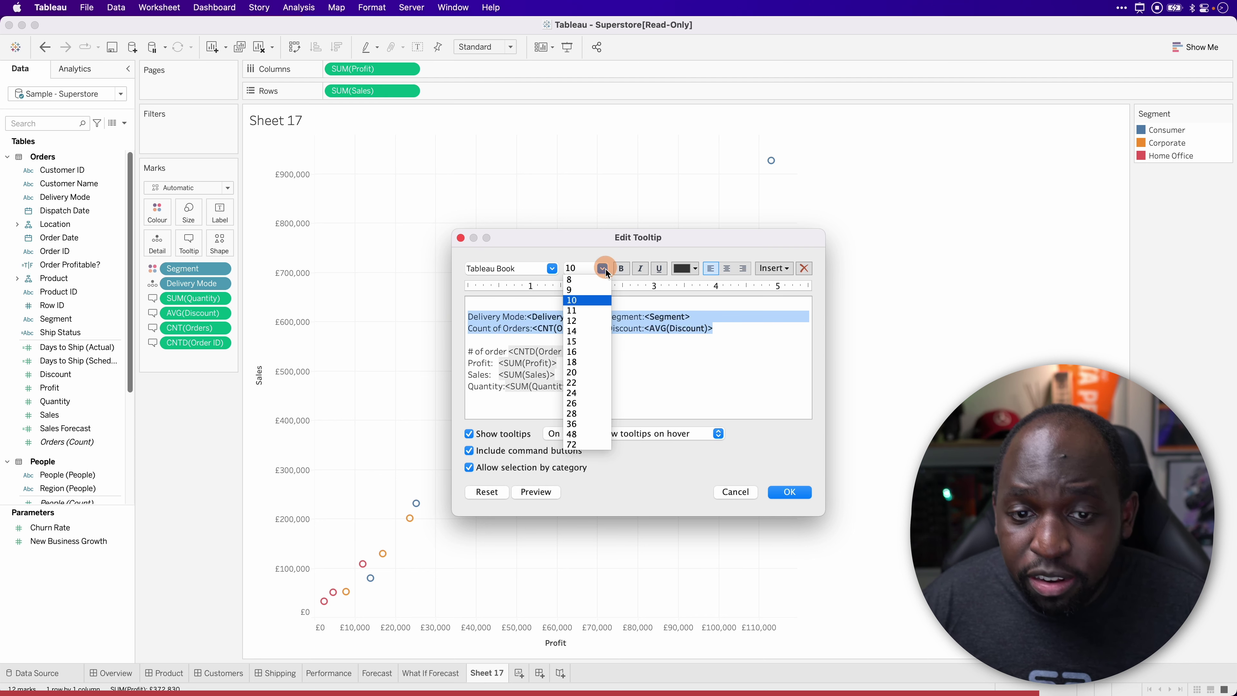
pyautogui.click(593, 321)
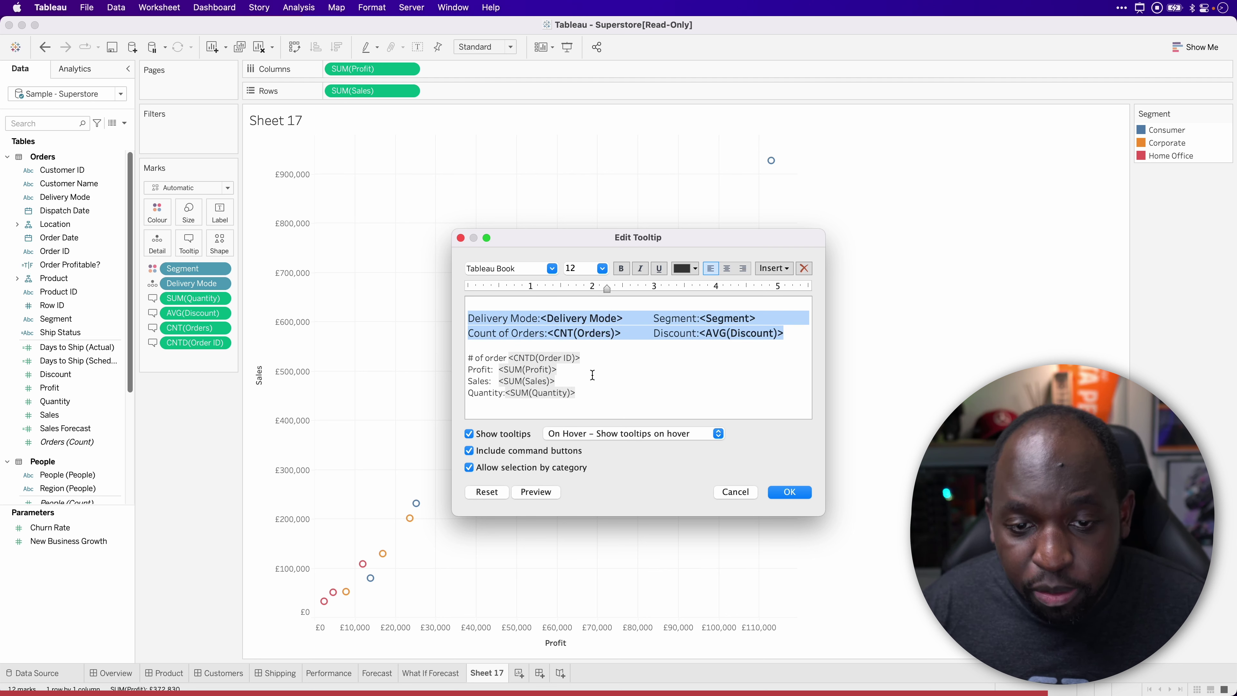
# Set the lower tooltip lines from # of order down to size 10 and apply the edits
pyautogui.moveTo(593, 394); pyautogui.dragTo(467, 345)
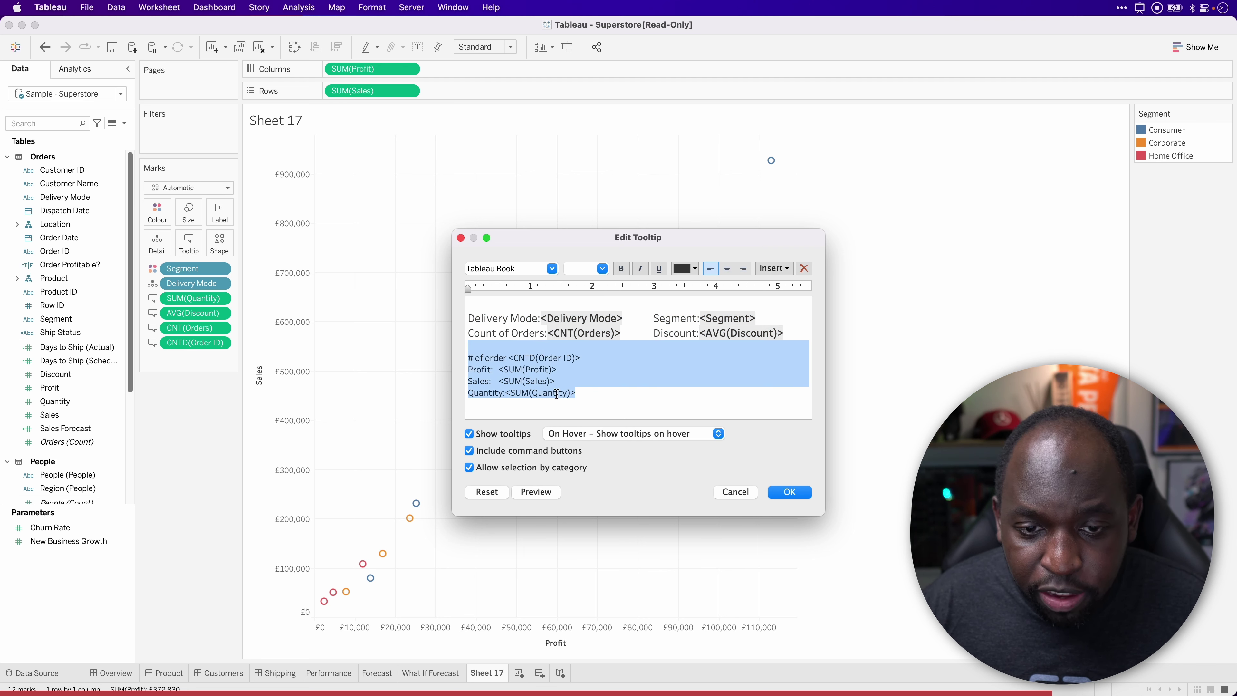
pyautogui.moveTo(594, 395); pyautogui.dragTo(450, 360)
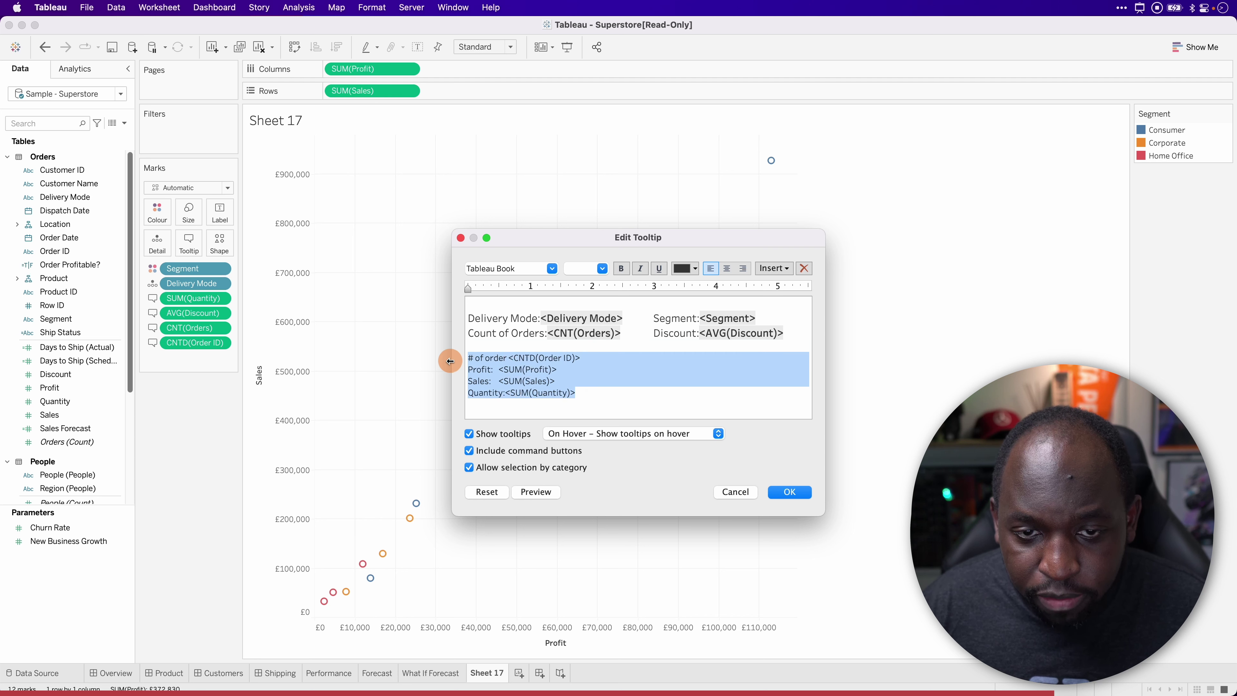
pyautogui.click(601, 270)
pyautogui.click(592, 301)
pyautogui.click(618, 385)
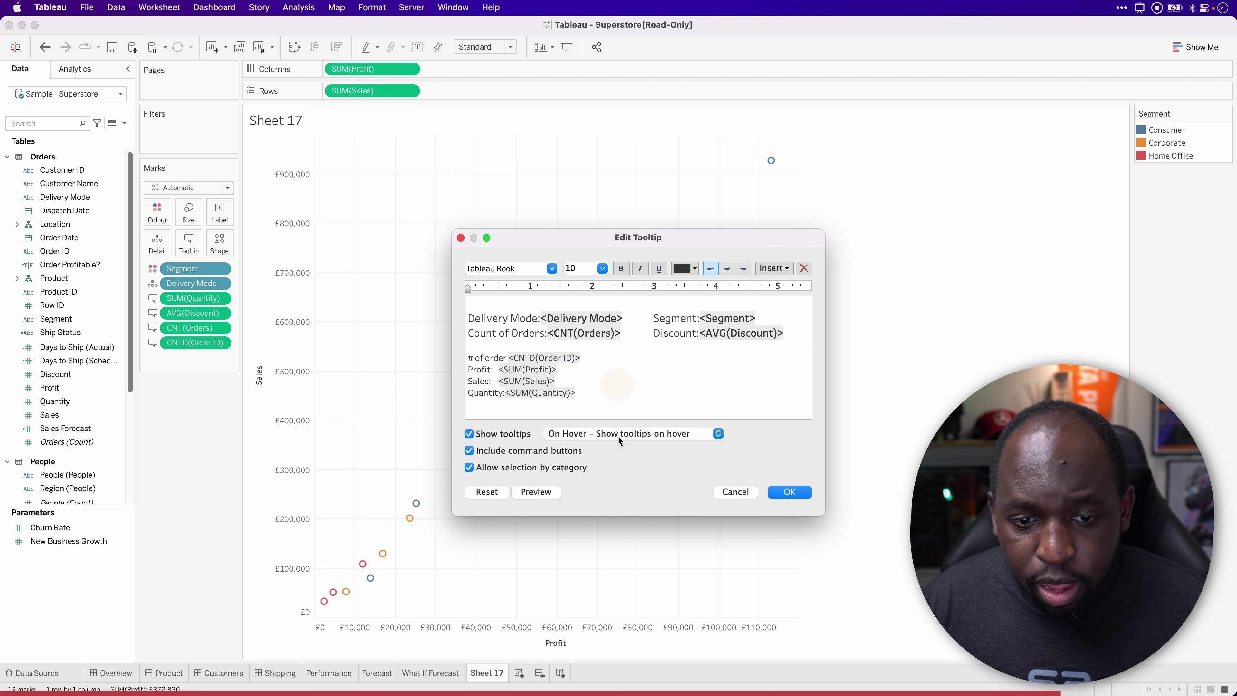
pyautogui.click(780, 493)
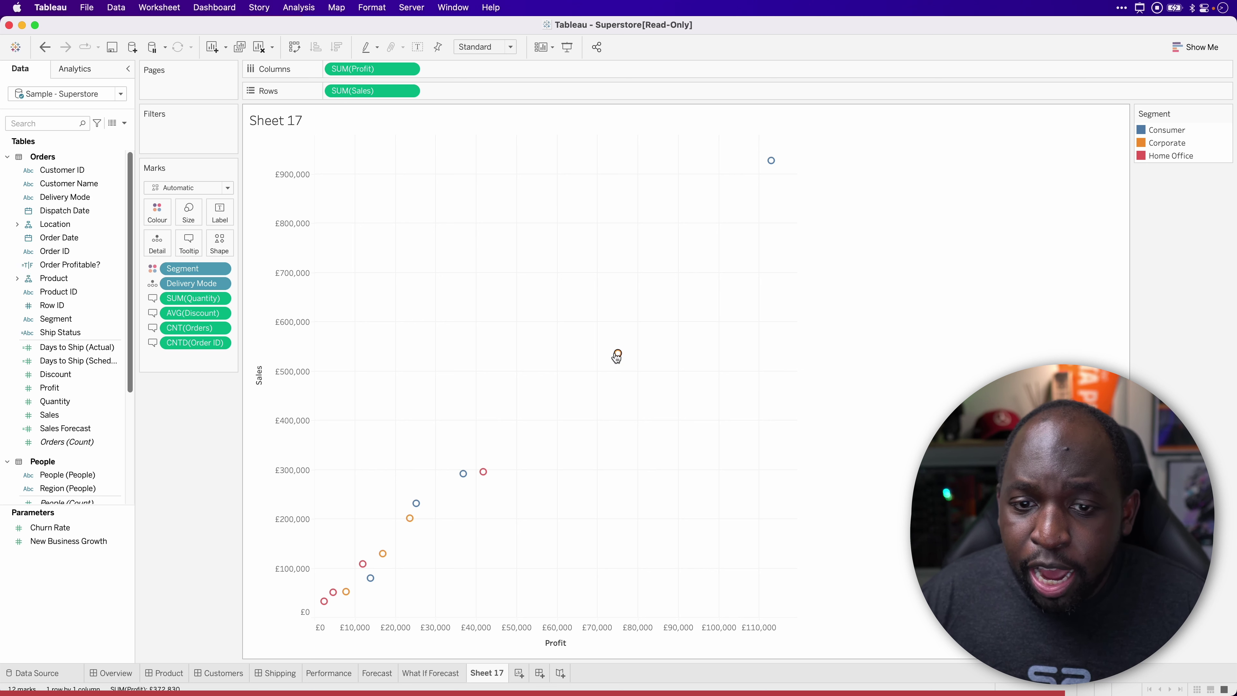
pyautogui.moveTo(616, 356)
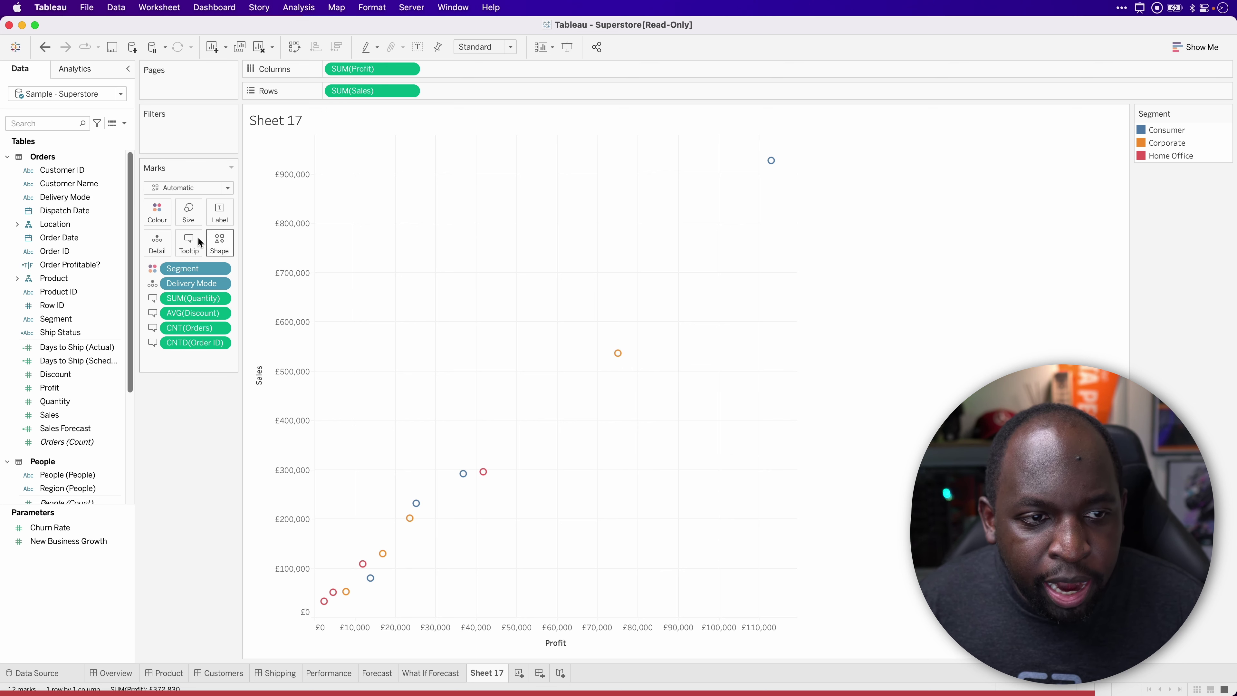
# Reopen Edit Tooltip from the Marks card and select the <SUM(Sales)> value
pyautogui.click(190, 243)
pyautogui.moveTo(585, 393); pyautogui.dragTo(497, 370)
pyautogui.click(621, 268)
# Bold the <SUM(Sales)>, <SUM(Profit)> and <CNTD(Order ID)> tooltip values and apply with OK
pyautogui.click(621, 268)
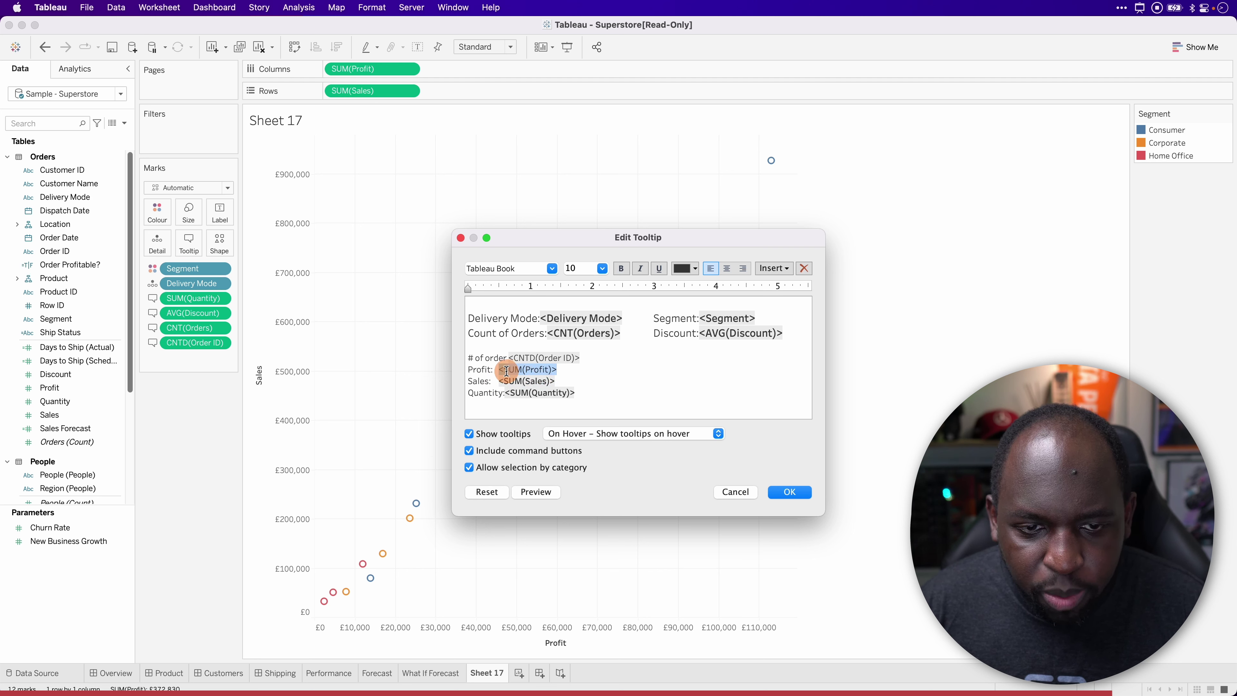
pyautogui.click(625, 270)
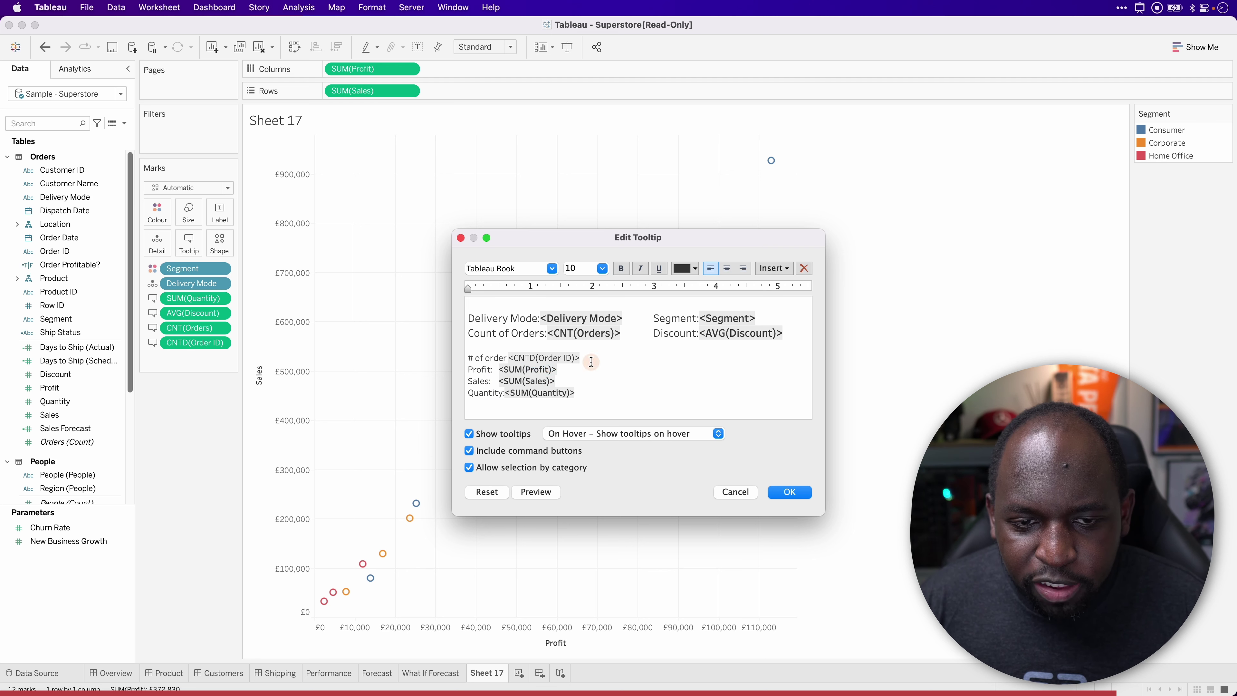
pyautogui.moveTo(581, 358); pyautogui.dragTo(510, 359)
pyautogui.click(621, 268)
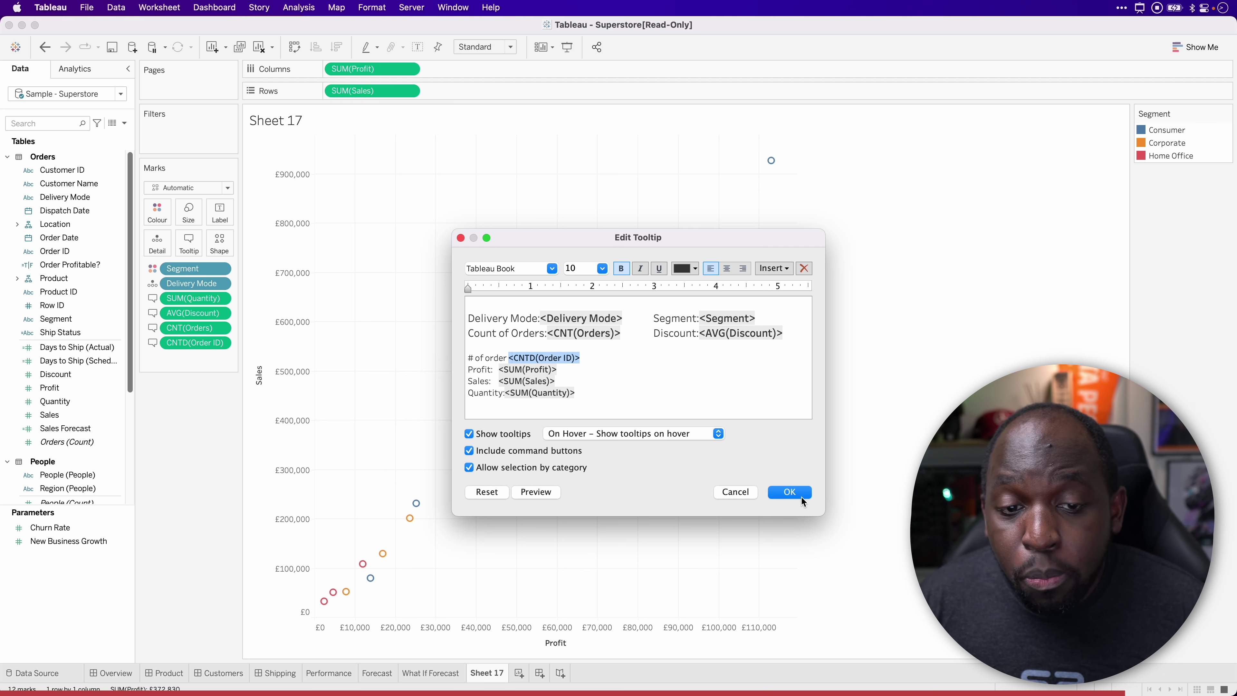
pyautogui.doubleClick(514, 385)
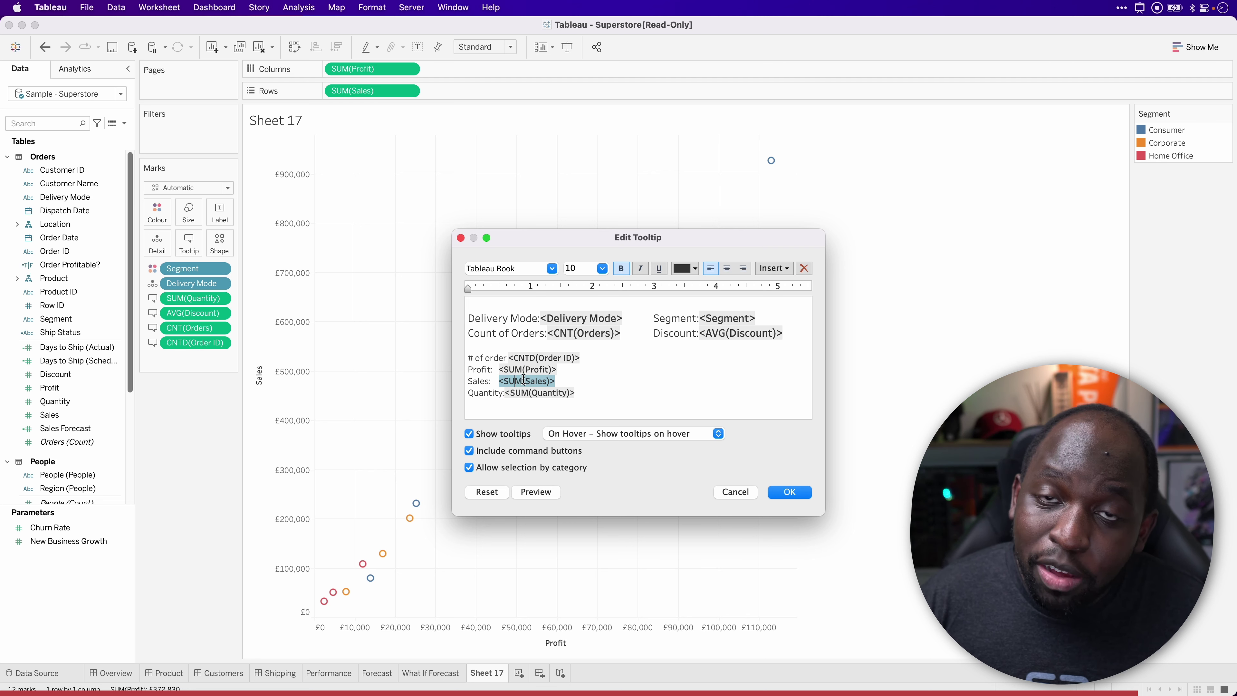
pyautogui.moveTo(484, 317); pyautogui.dragTo(637, 333)
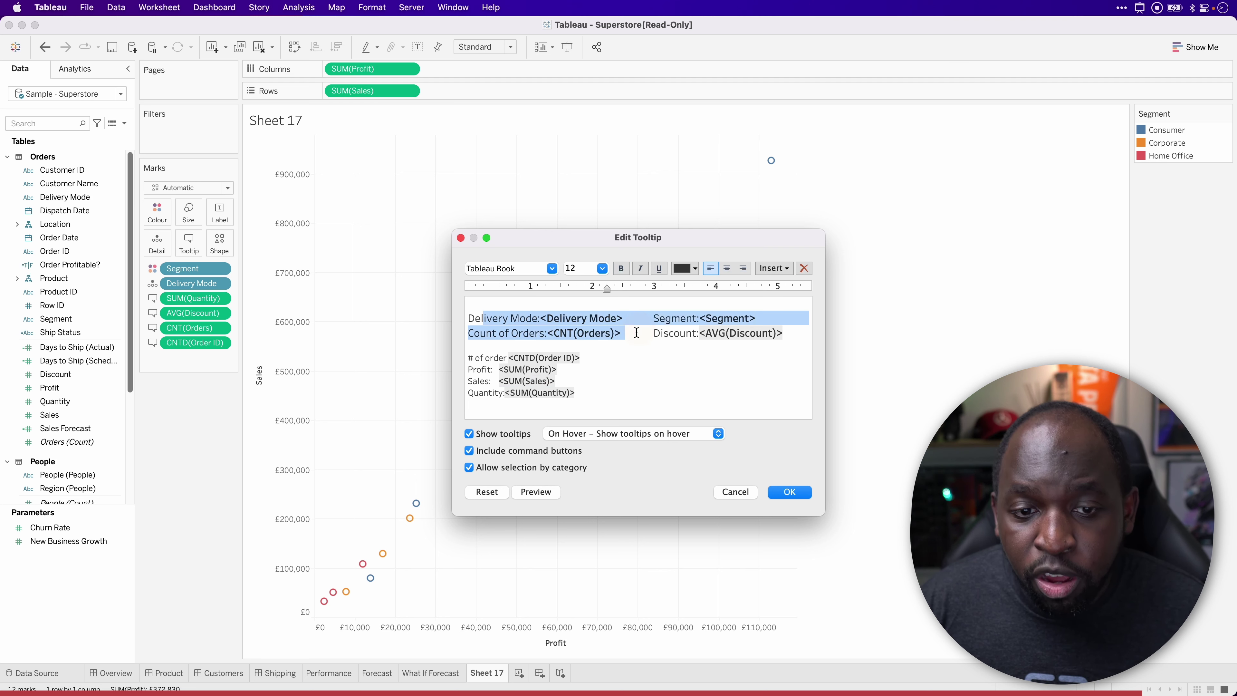
pyautogui.click(803, 493)
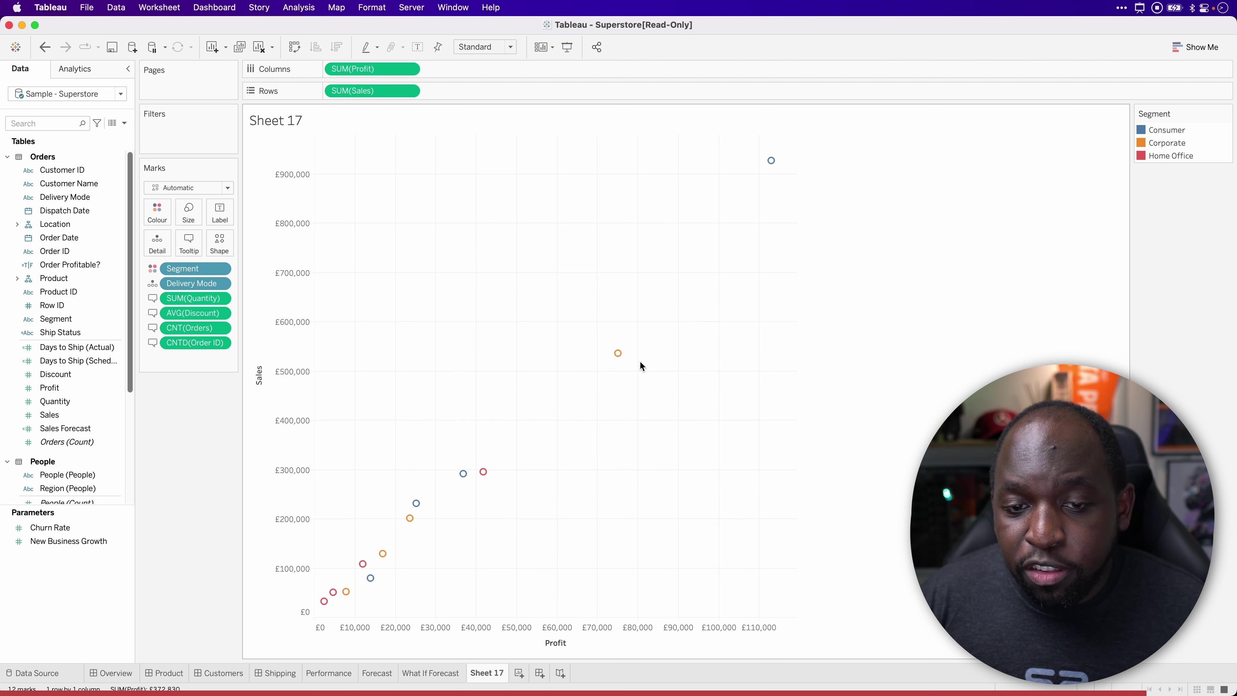
# Preview the bold tooltip on the Corporate mark, then reopen Edit Tooltip
pyautogui.moveTo(617, 356)
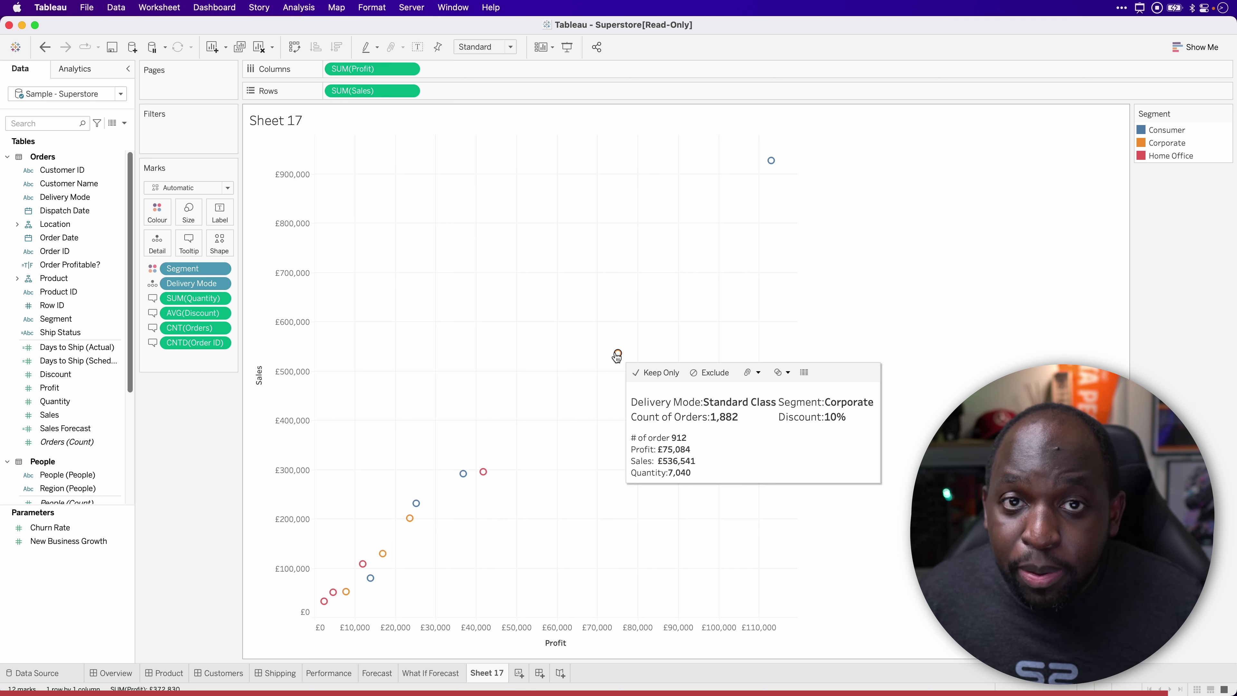
pyautogui.click(189, 242)
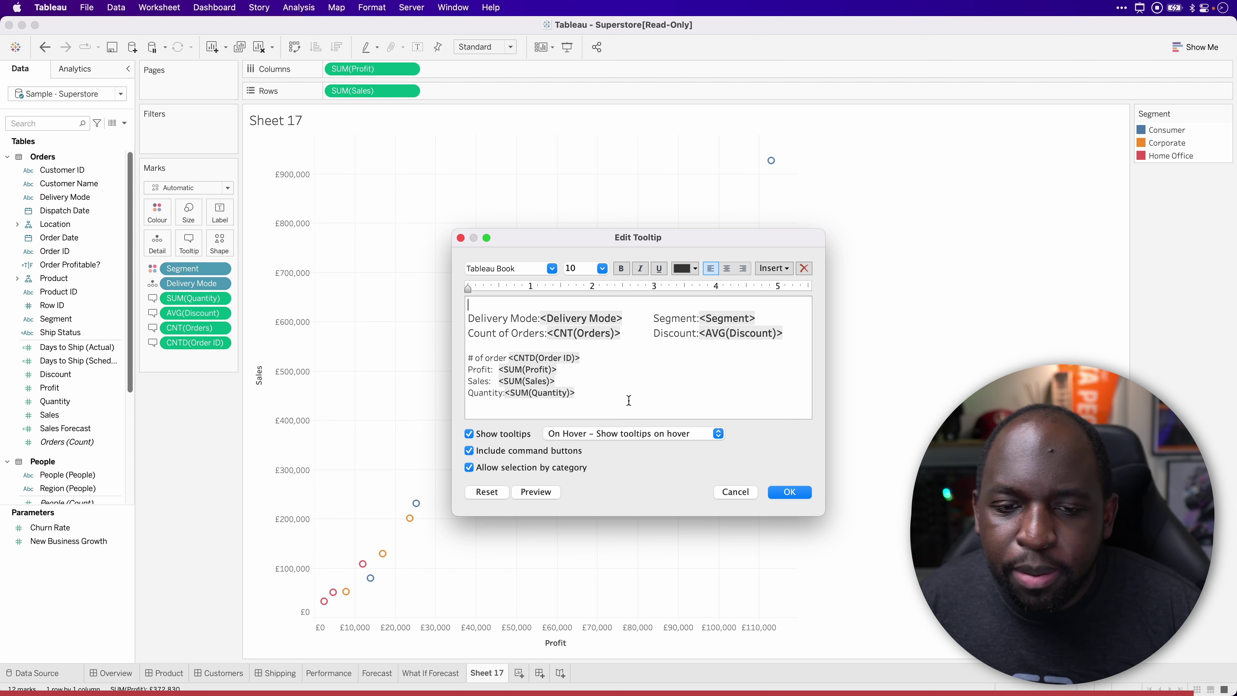
# Select the entire tooltip text and copy it with Ctrl+C
pyautogui.click(682, 393)
pyautogui.moveTo(682, 392); pyautogui.dragTo(434, 291)
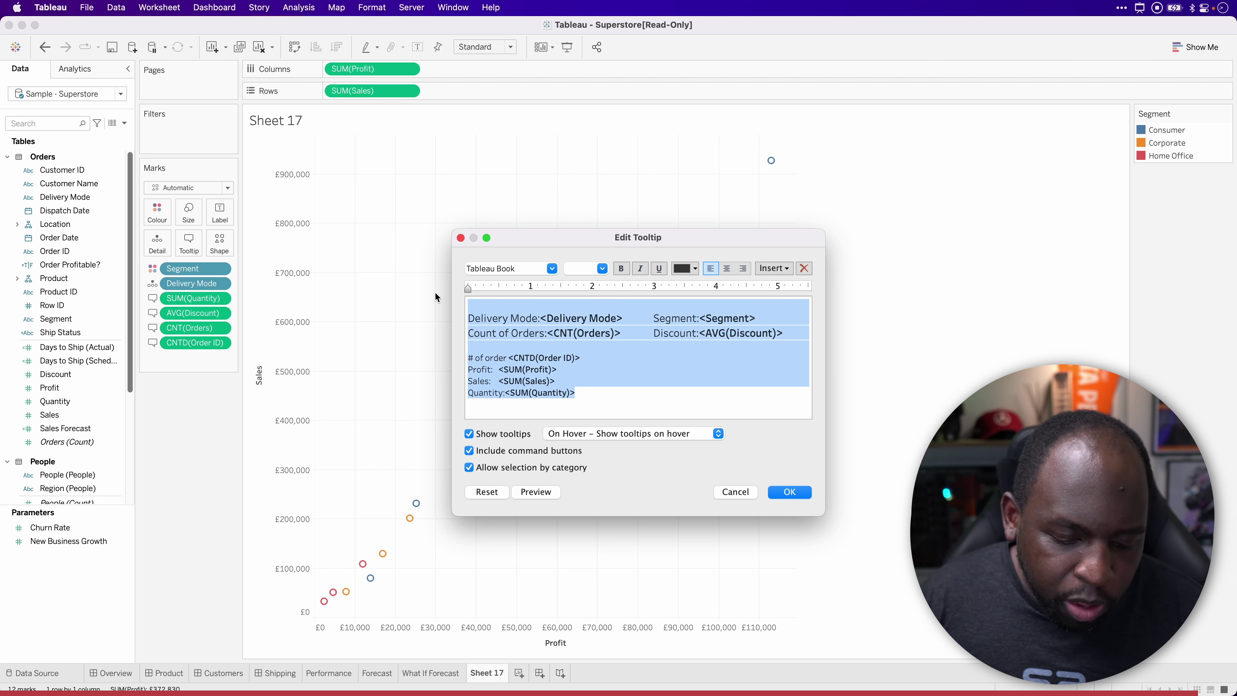
pyautogui.hotkey('ctrl', 'c')
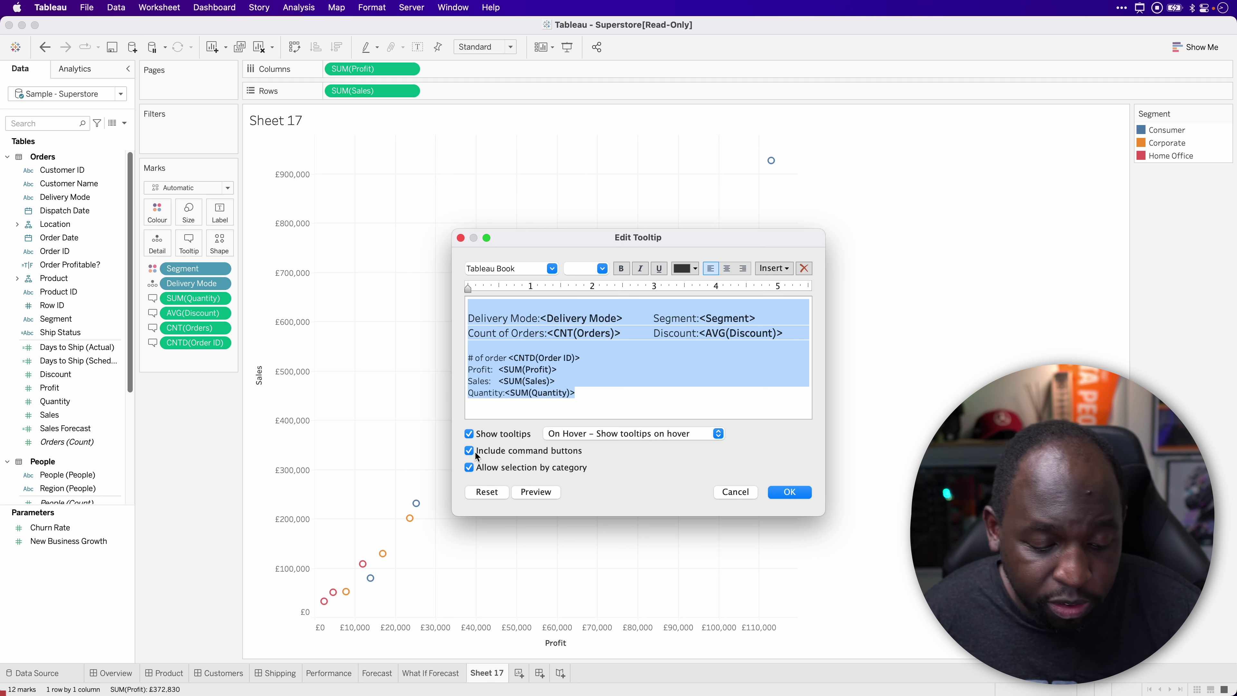
# Point out the Include command buttons and Allow selection by category options, then close with OK
pyautogui.press('ctrl')
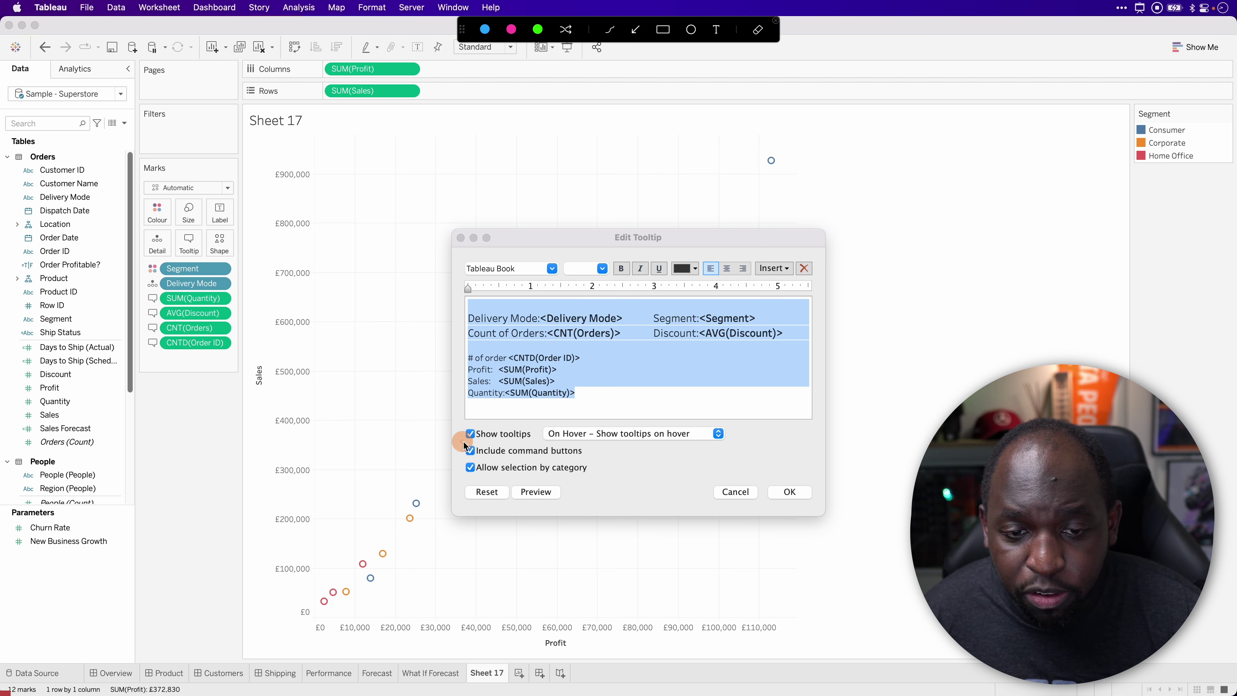
pyautogui.moveTo(464, 444)
pyautogui.mouseDown()
pyautogui.moveTo(594, 459)
pyautogui.moveTo(595, 475)
pyautogui.mouseUp()
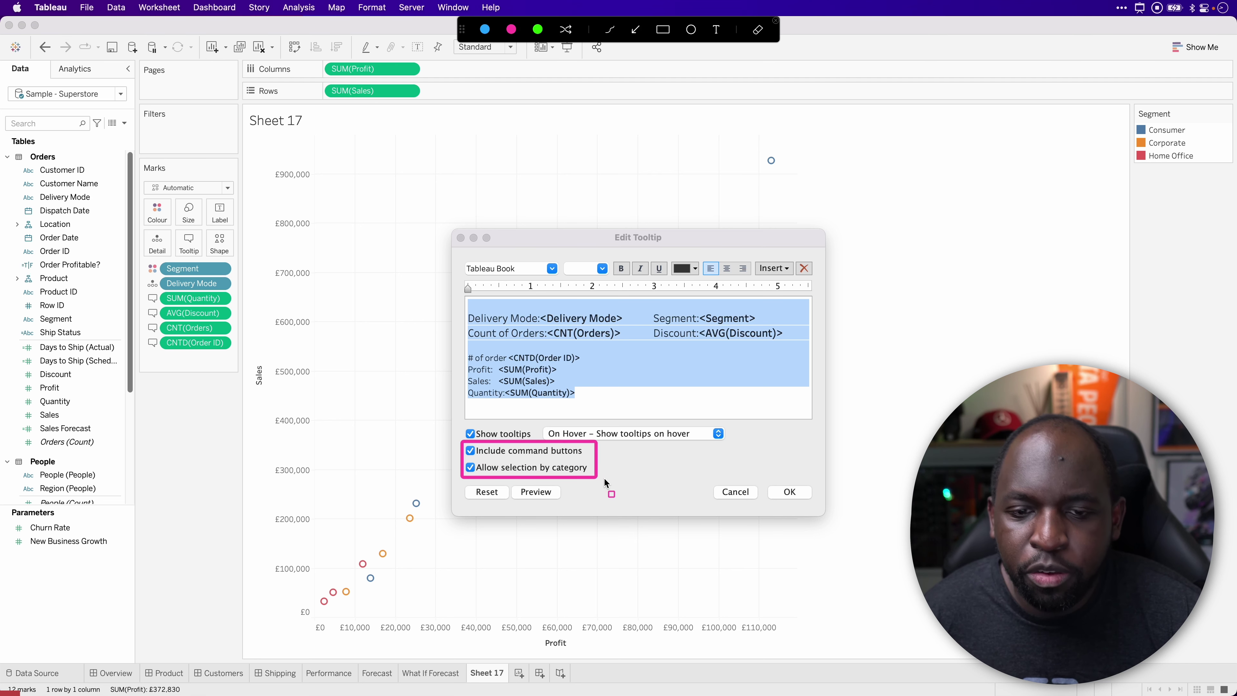
pyautogui.press('ctrl')
pyautogui.click(789, 492)
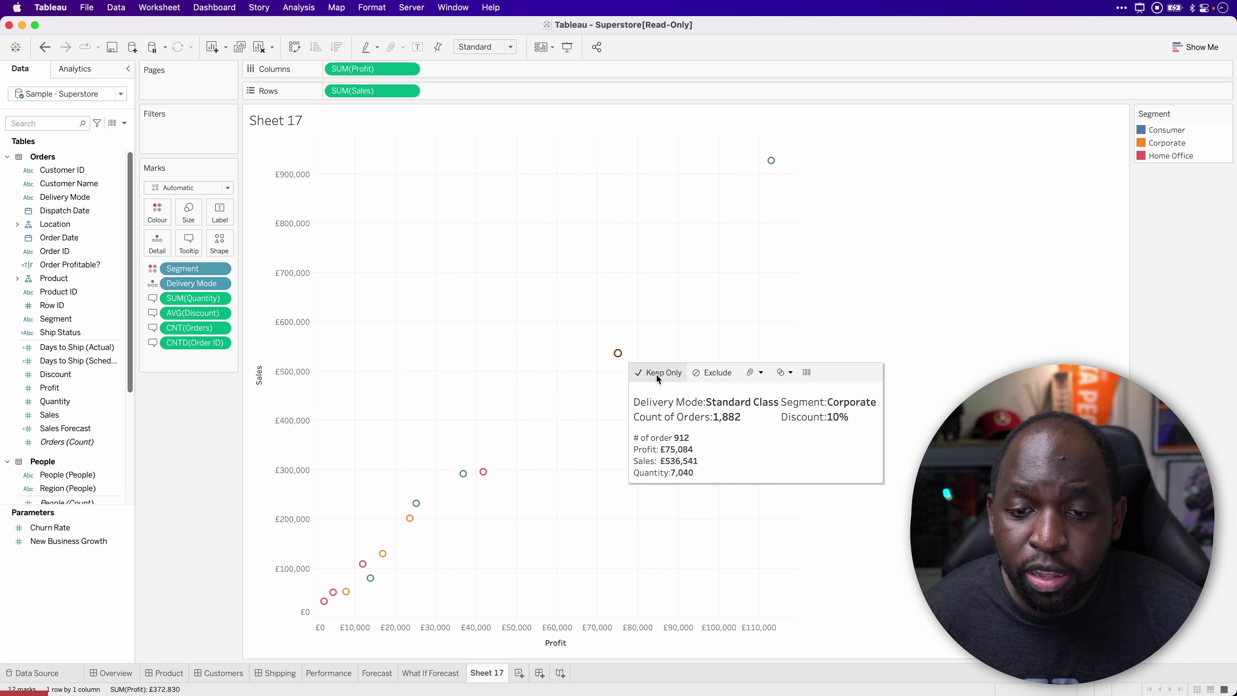
pyautogui.press('ctrl')
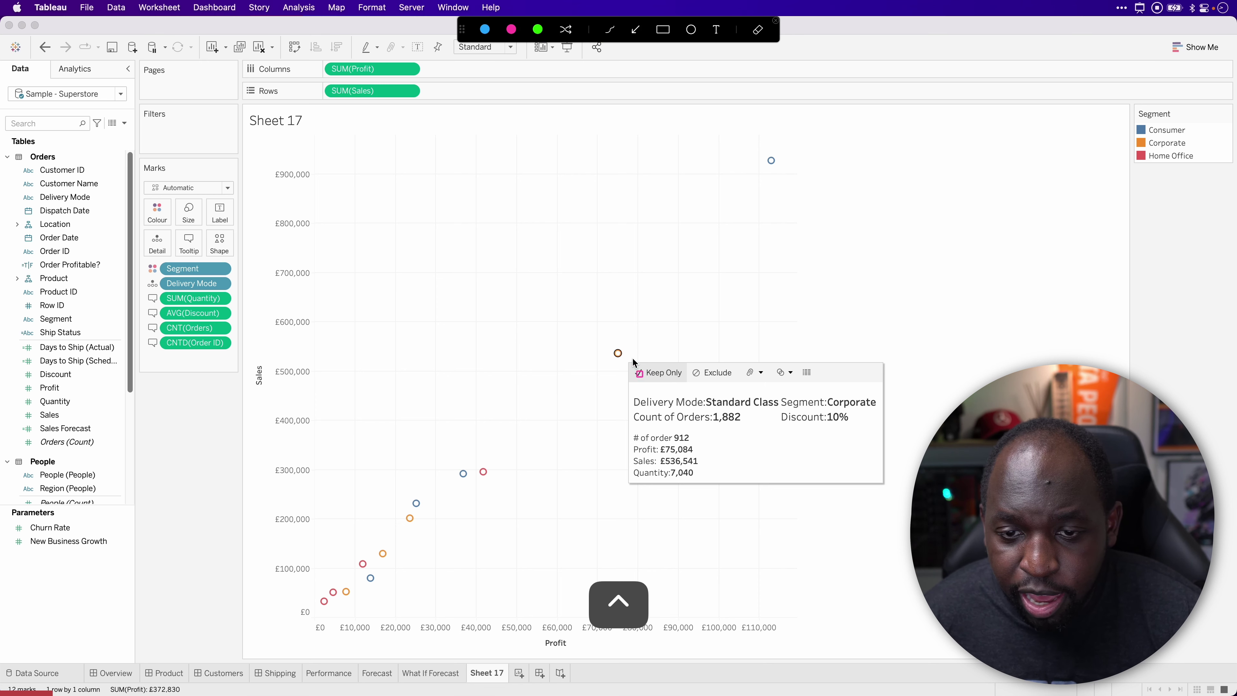
pyautogui.moveTo(625, 357)
pyautogui.mouseDown()
pyautogui.moveTo(665, 380)
pyautogui.moveTo(740, 387)
pyautogui.mouseUp()
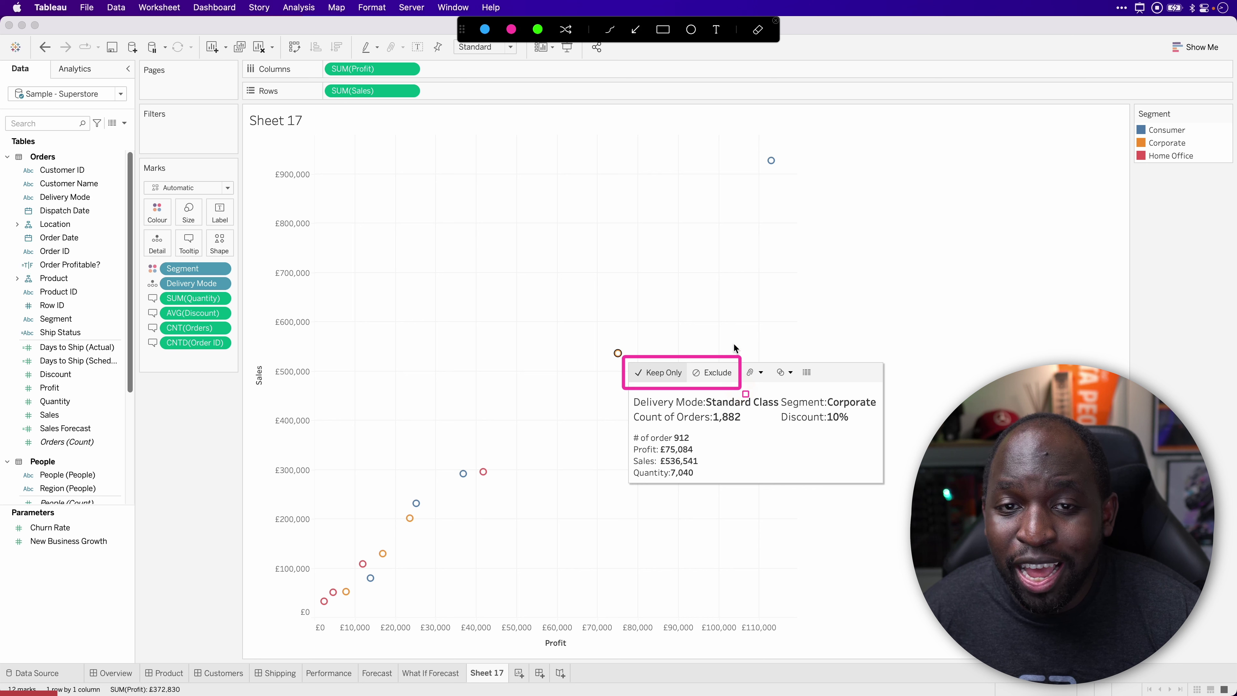
pyautogui.click(635, 29)
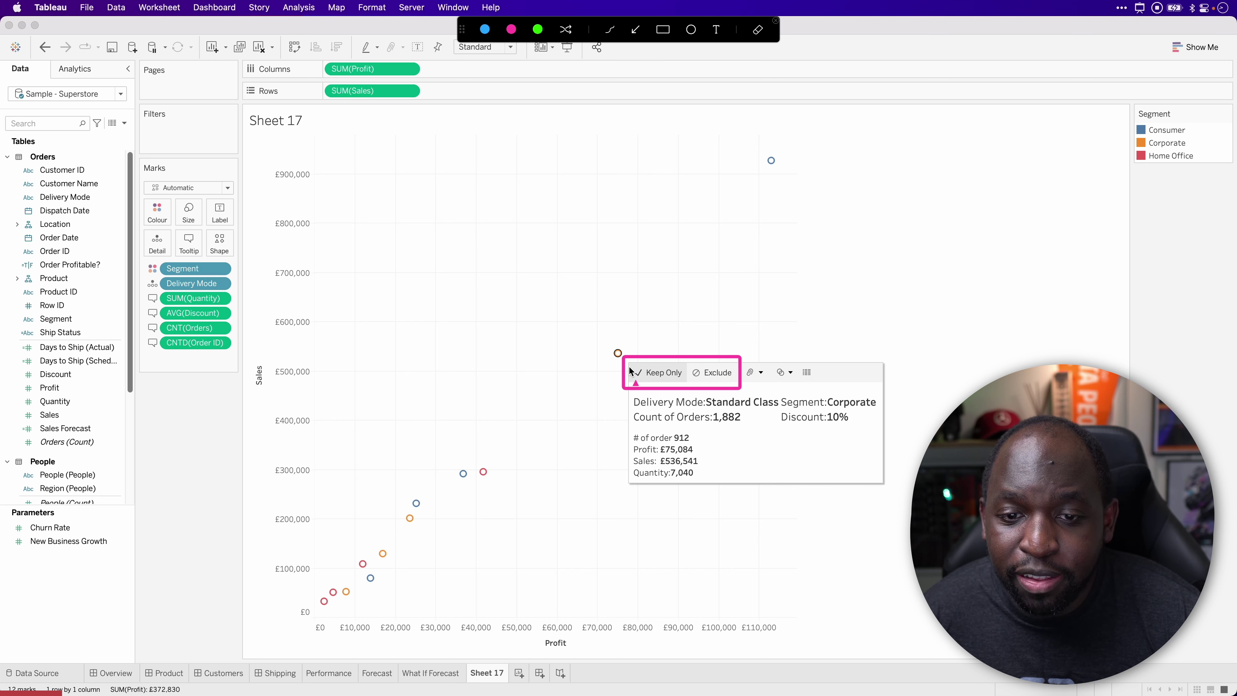
pyautogui.moveTo(617, 362)
pyautogui.mouseDown()
pyautogui.moveTo(209, 158)
pyautogui.moveTo(211, 143)
pyautogui.mouseUp()
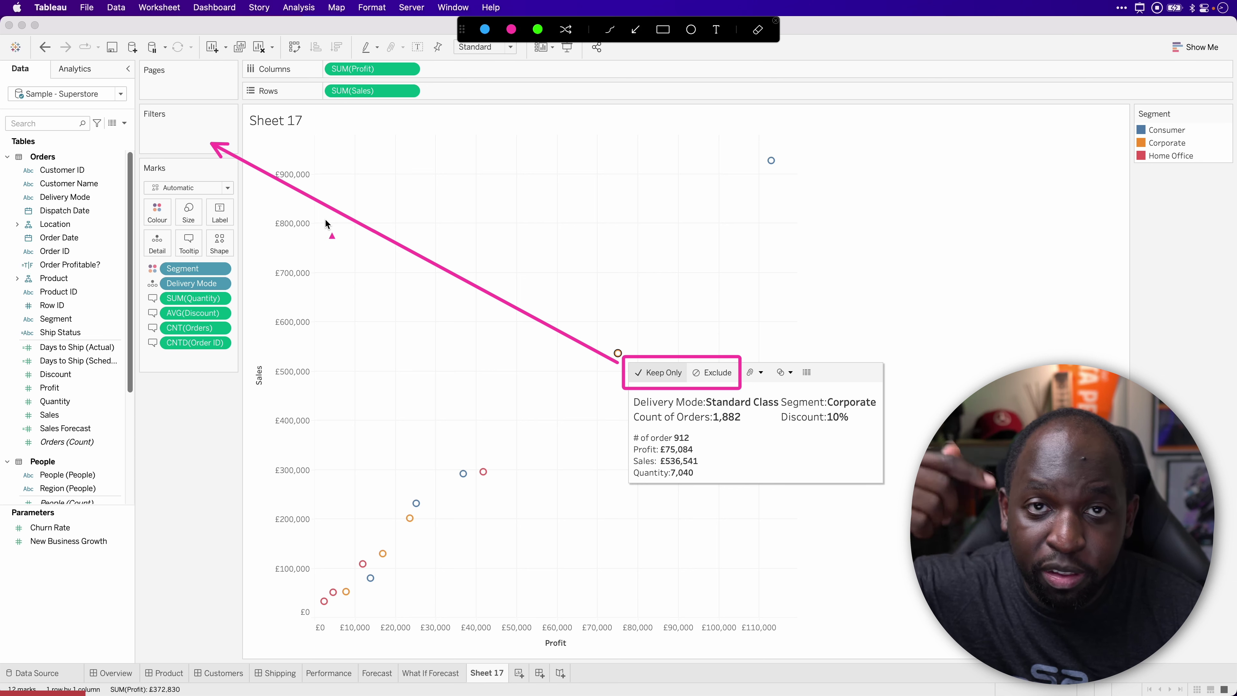
pyautogui.press('Escape')
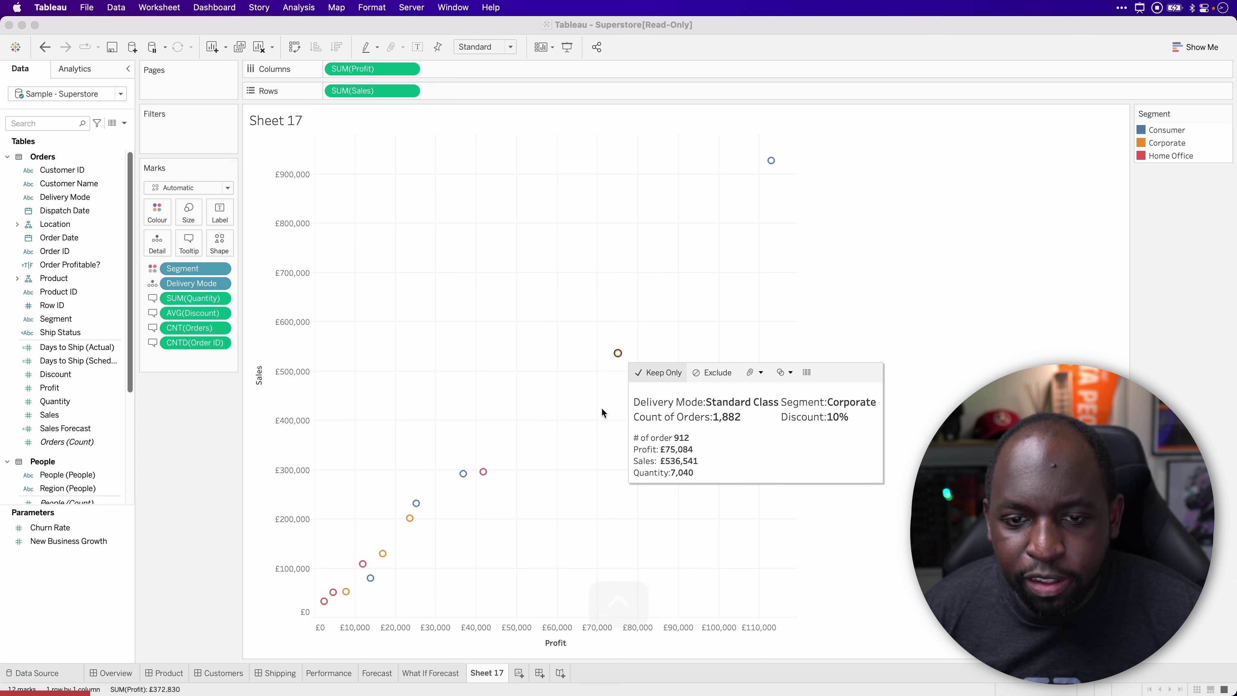
pyautogui.click(656, 375)
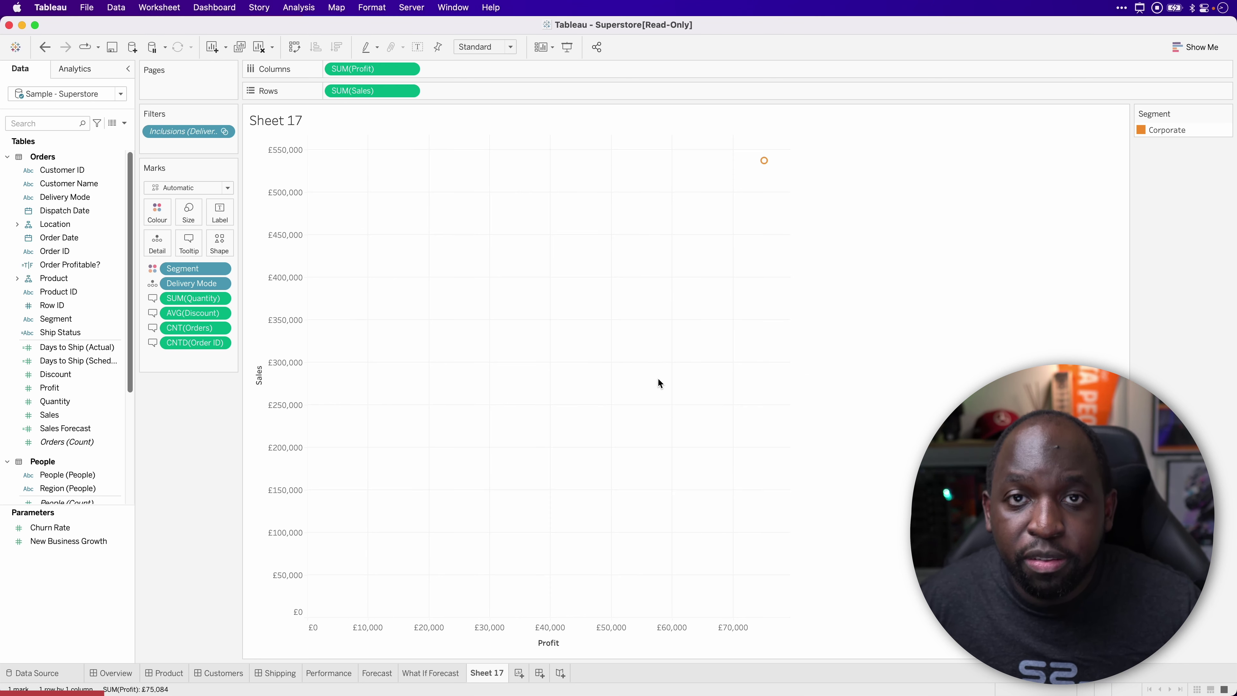
# Annotate the screen, then open the Inclusions (Delivery Mode, Segment) filter pill's menu
pyautogui.hotkey('ctrl', 'shift', 'a')
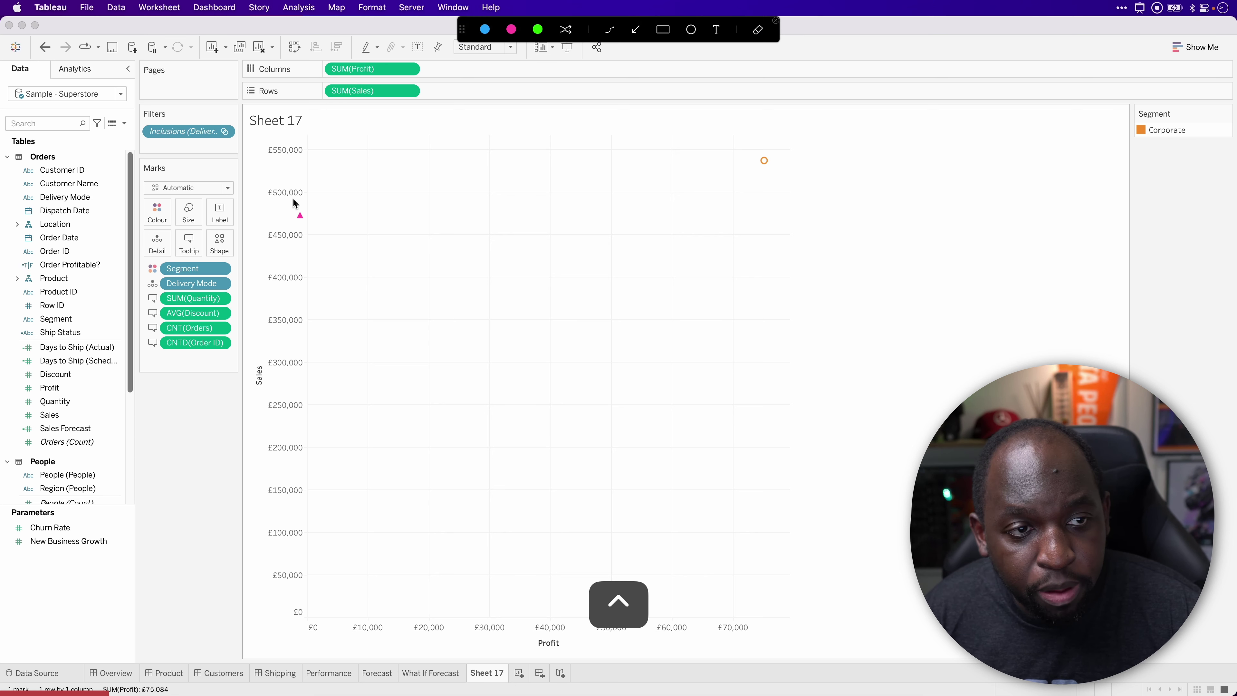
pyautogui.moveTo(413, 196); pyautogui.dragTo(235, 135)
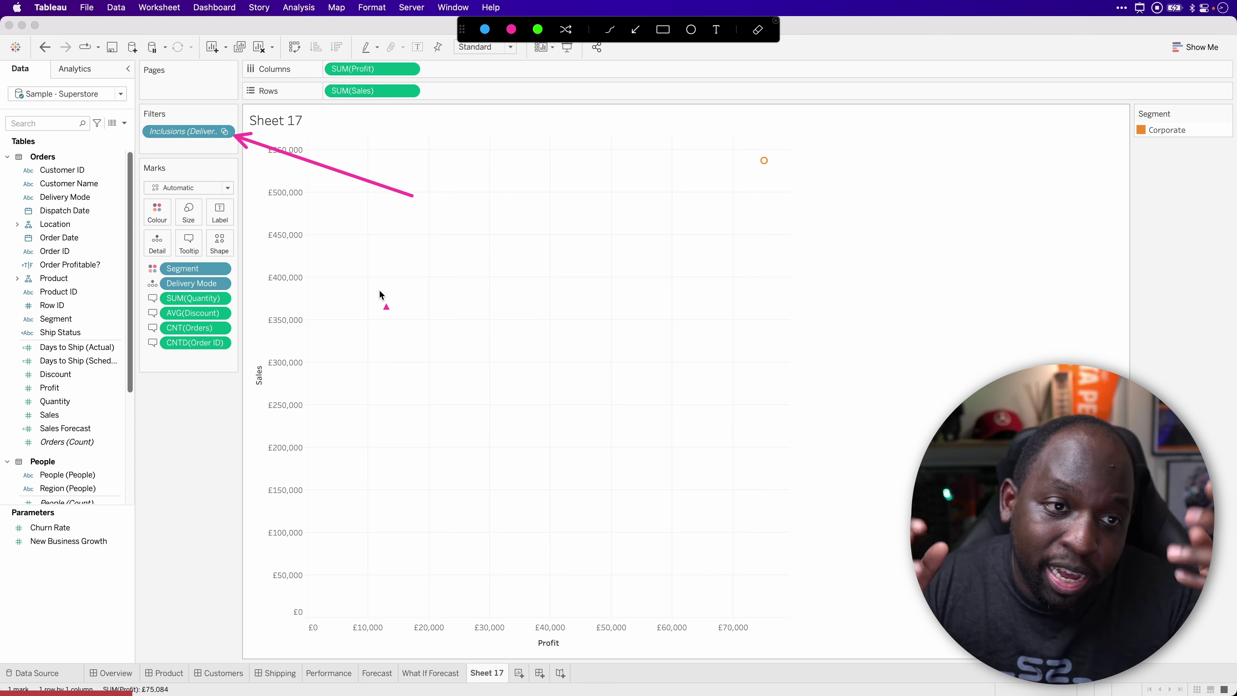
pyautogui.press('ctrl')
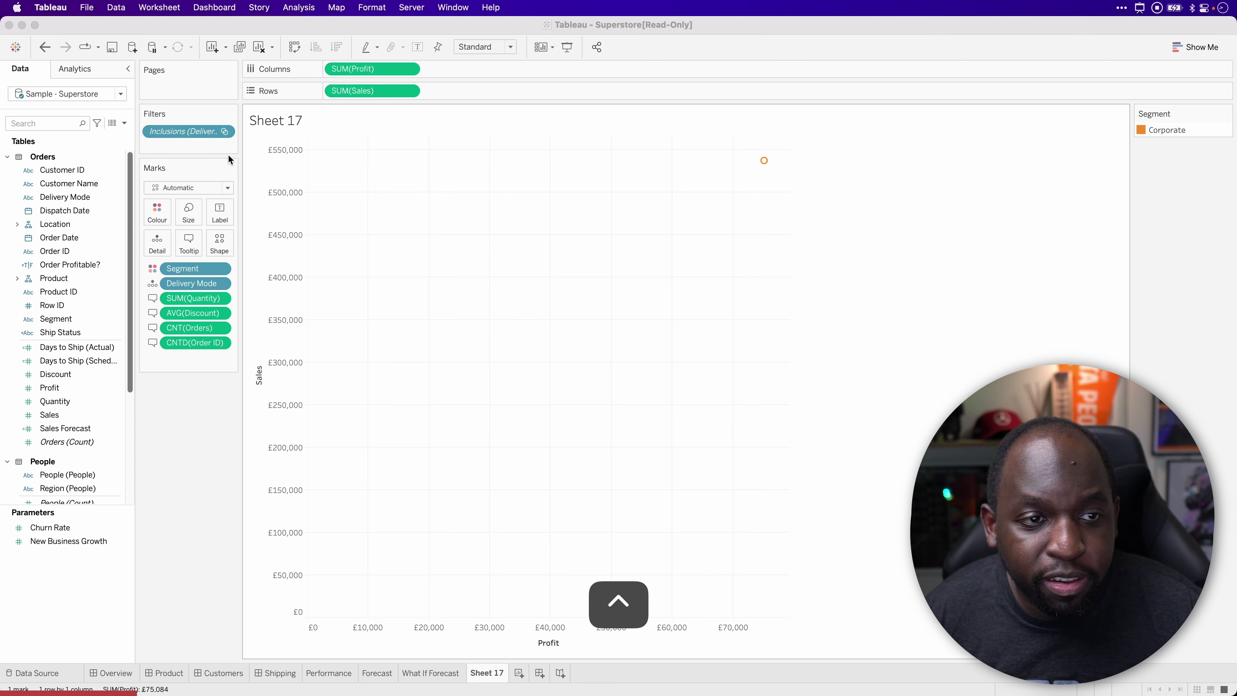
pyautogui.click(223, 132)
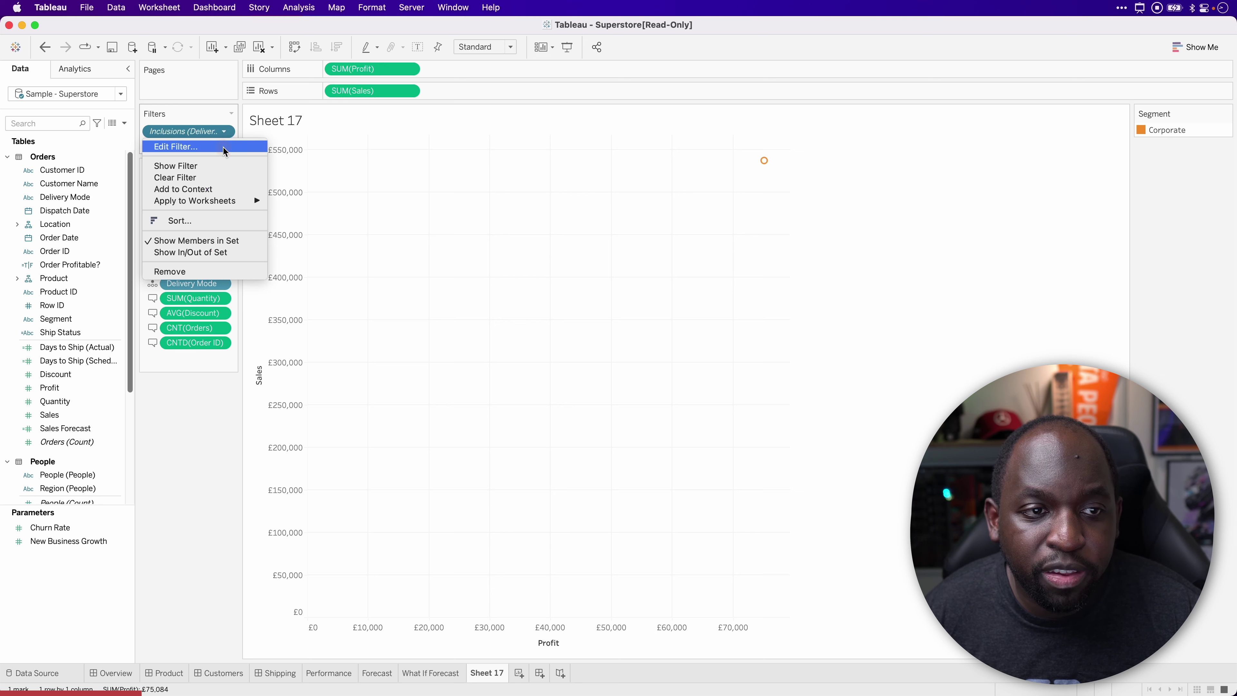
# Review the Inclusions filter keeping Standard Class, Corporate, then drag it off the Filters shelf
pyautogui.click(222, 146)
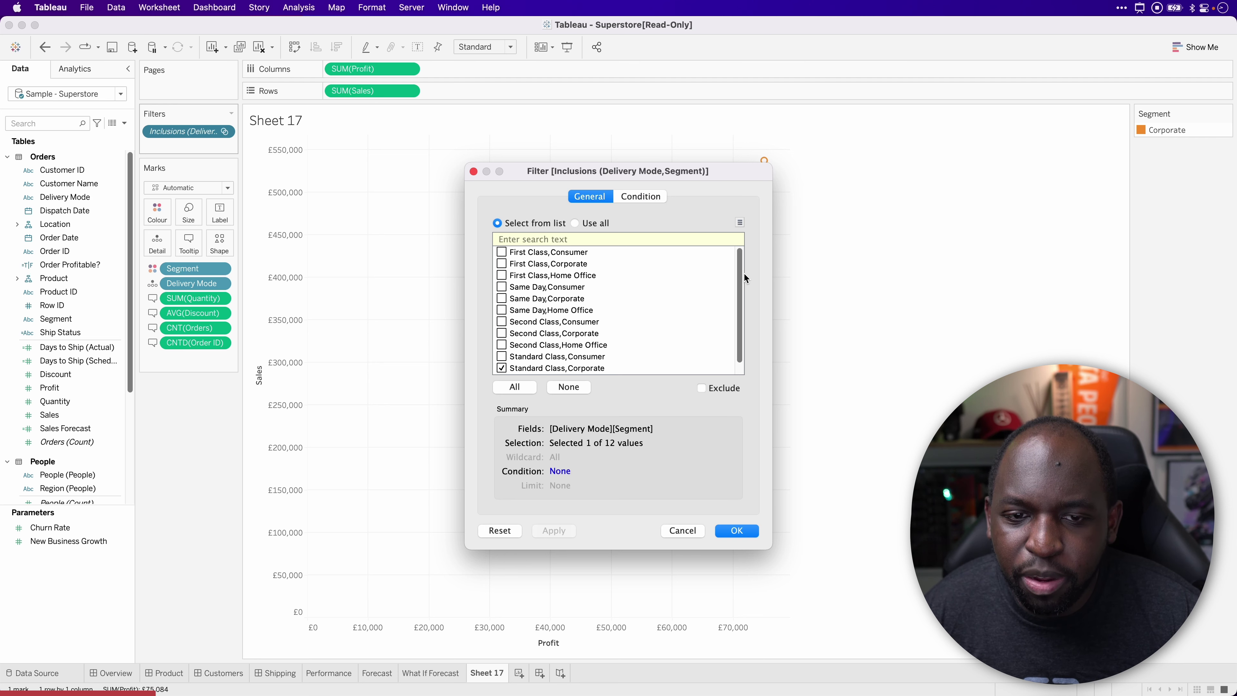
pyautogui.scroll(-1, 737, 328)
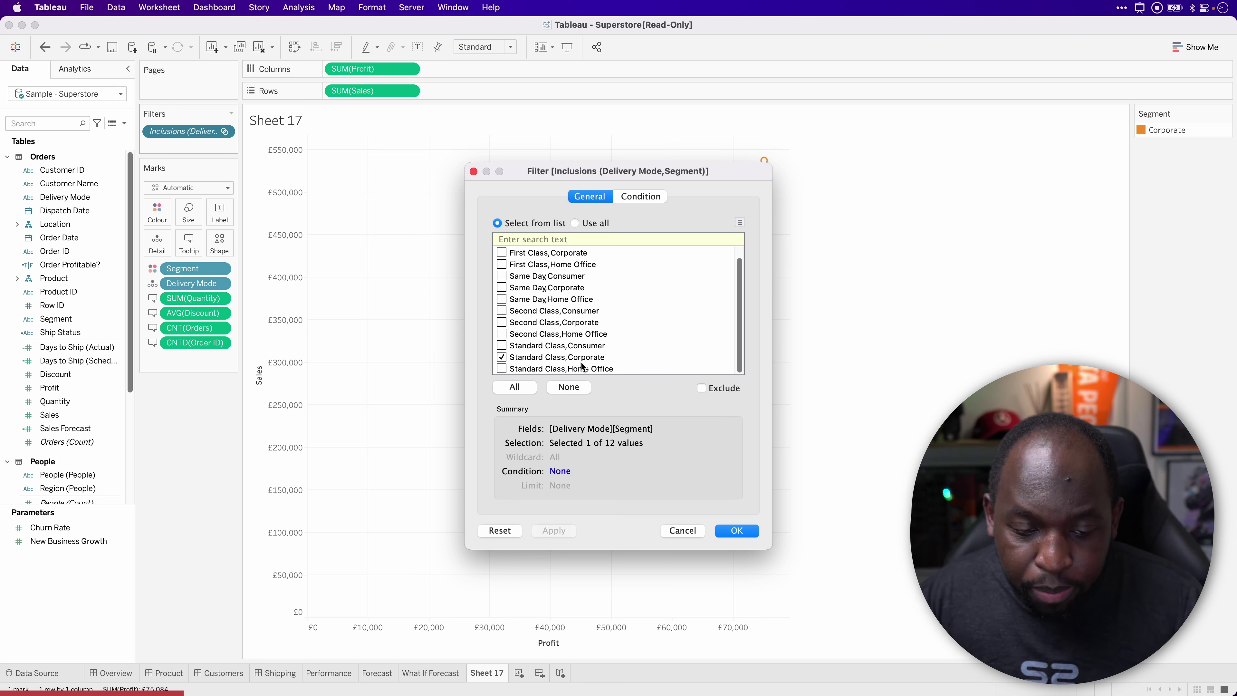
pyautogui.press('super+shift+a')
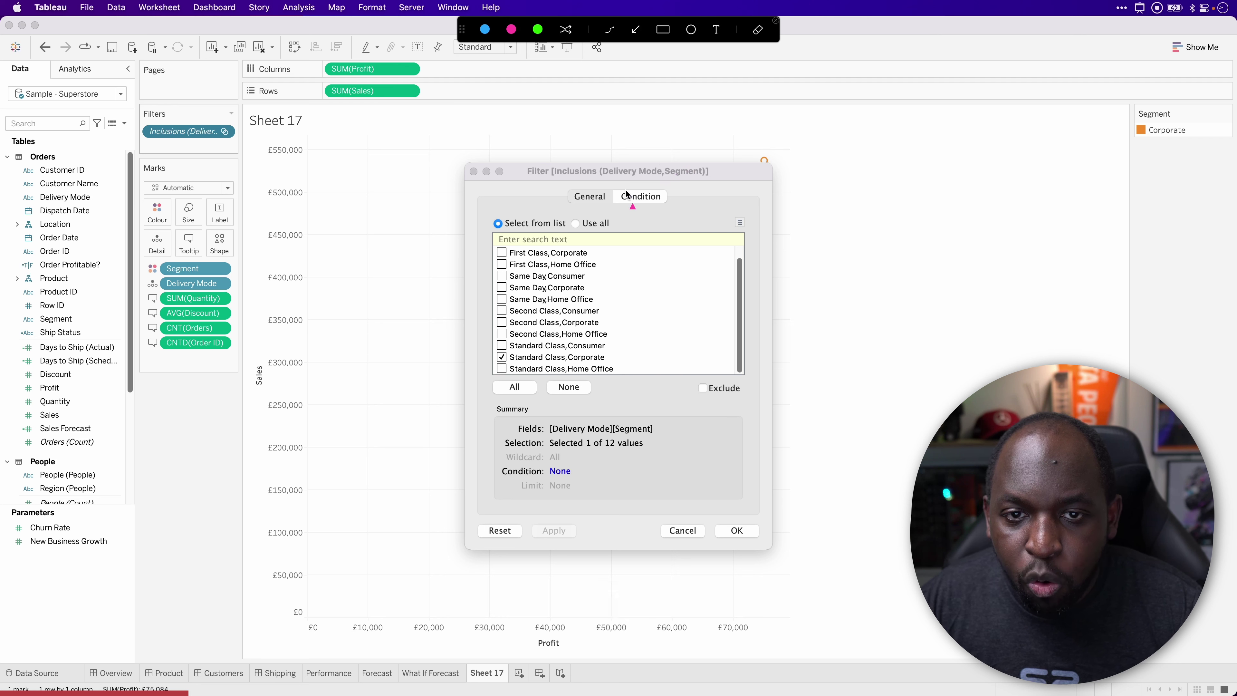
pyautogui.moveTo(606, 205); pyautogui.dragTo(617, 180)
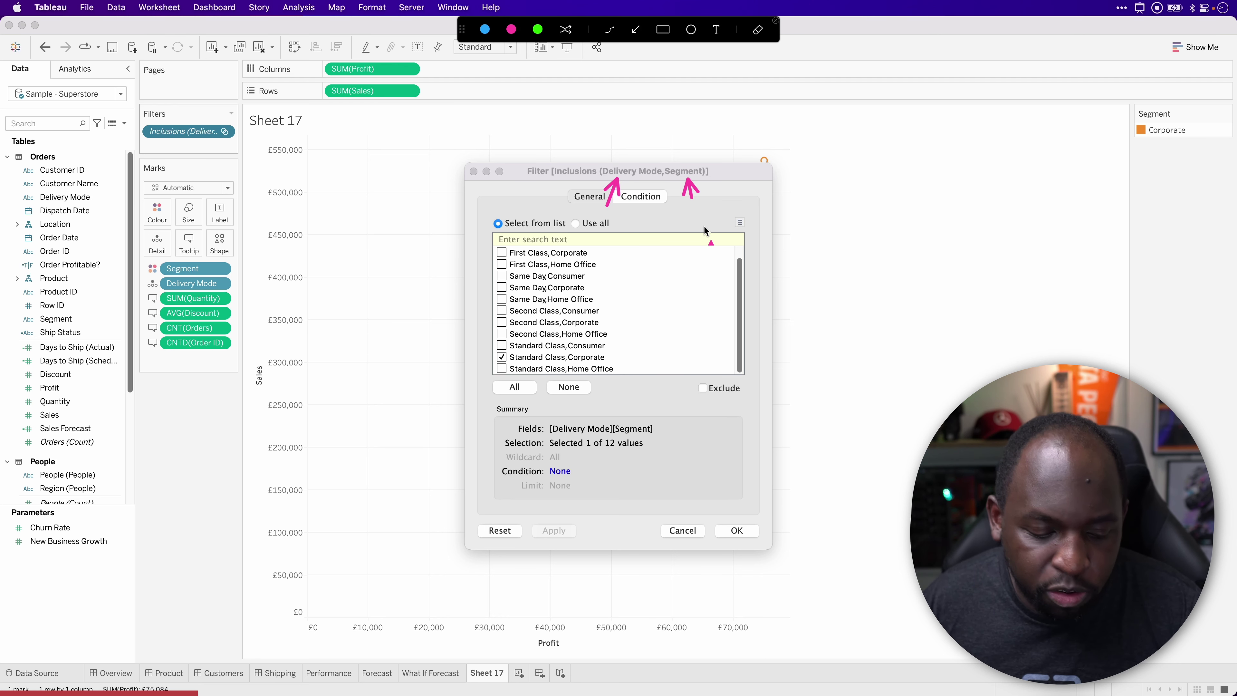
pyautogui.press('ctrl')
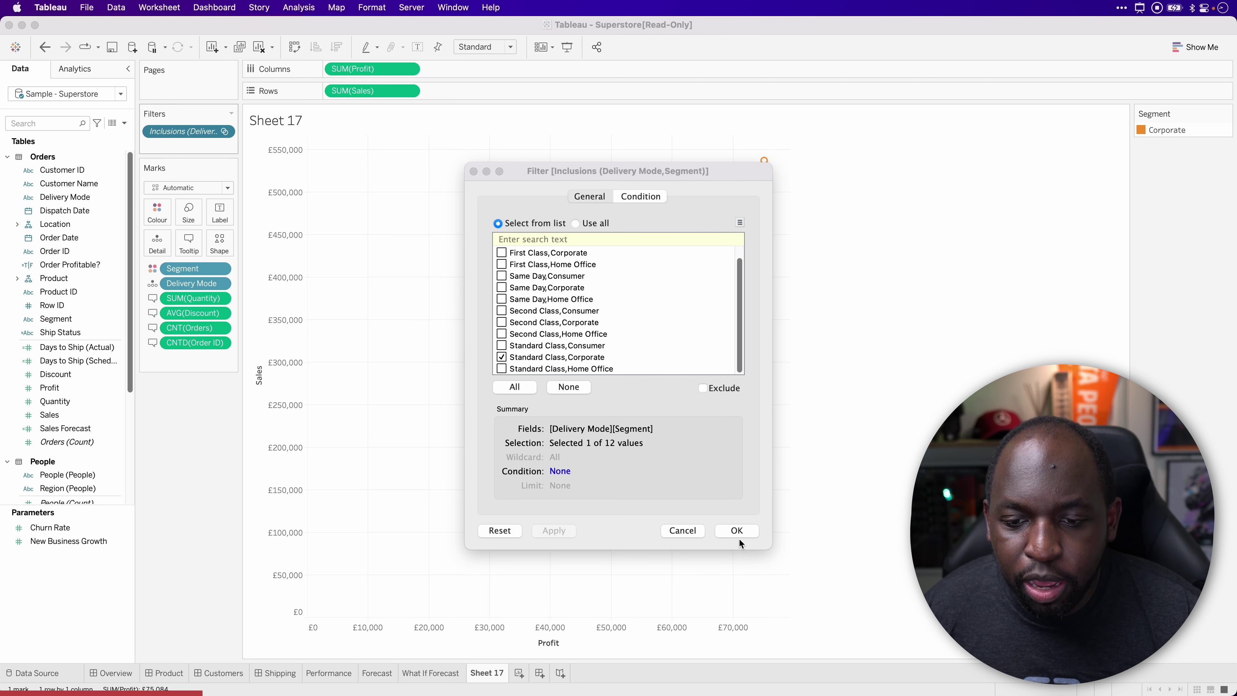
pyautogui.click(736, 532)
pyautogui.moveTo(191, 131); pyautogui.dragTo(141, 572)
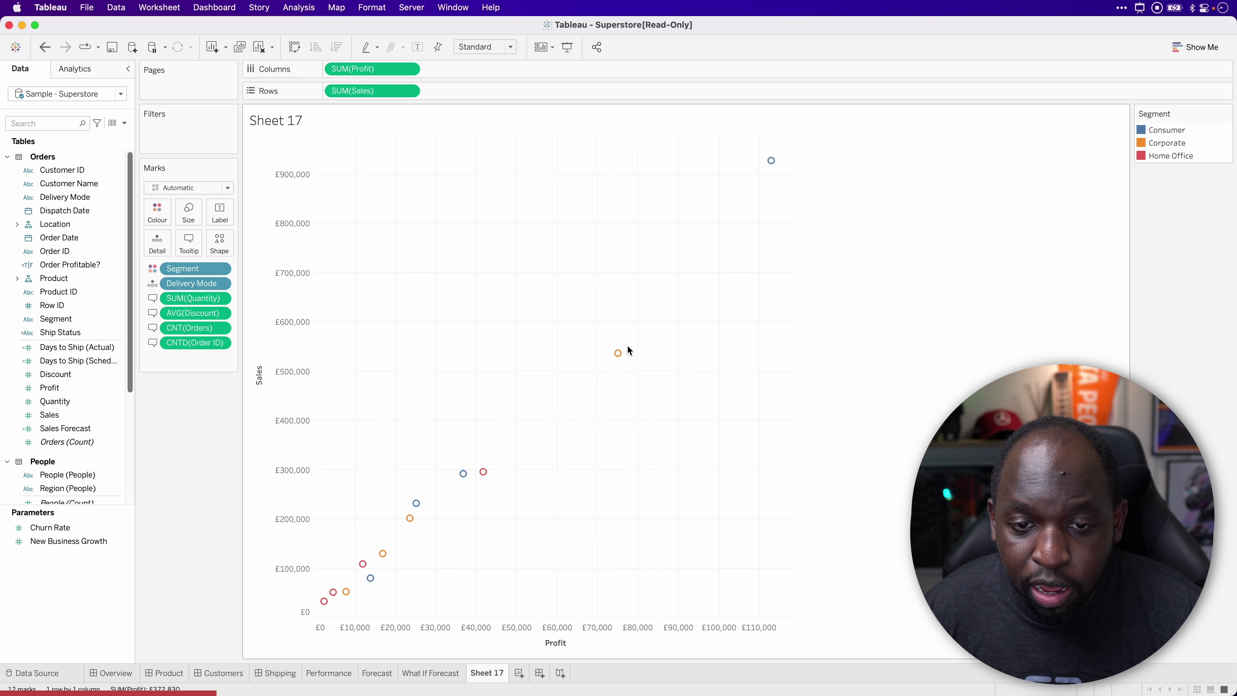
# Exclude the Standard Class, Corporate mark, inspect the Exclusions filter, then remove it from the shelf
pyautogui.click(617, 353)
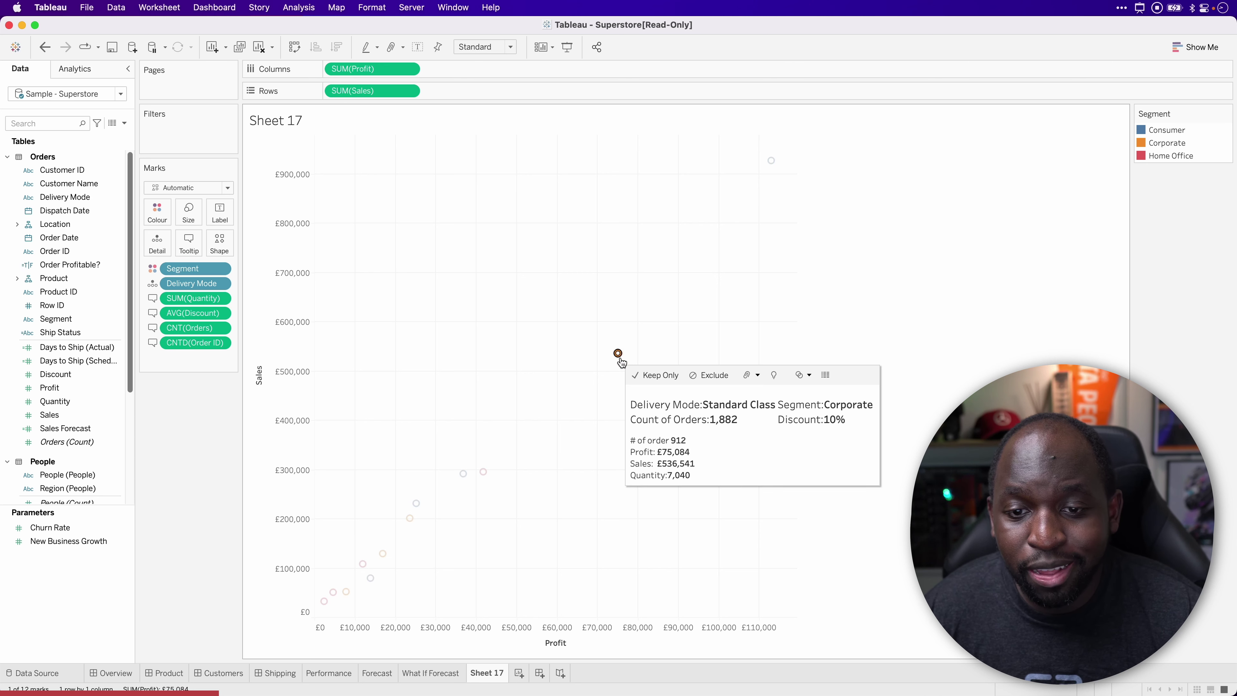
pyautogui.click(707, 374)
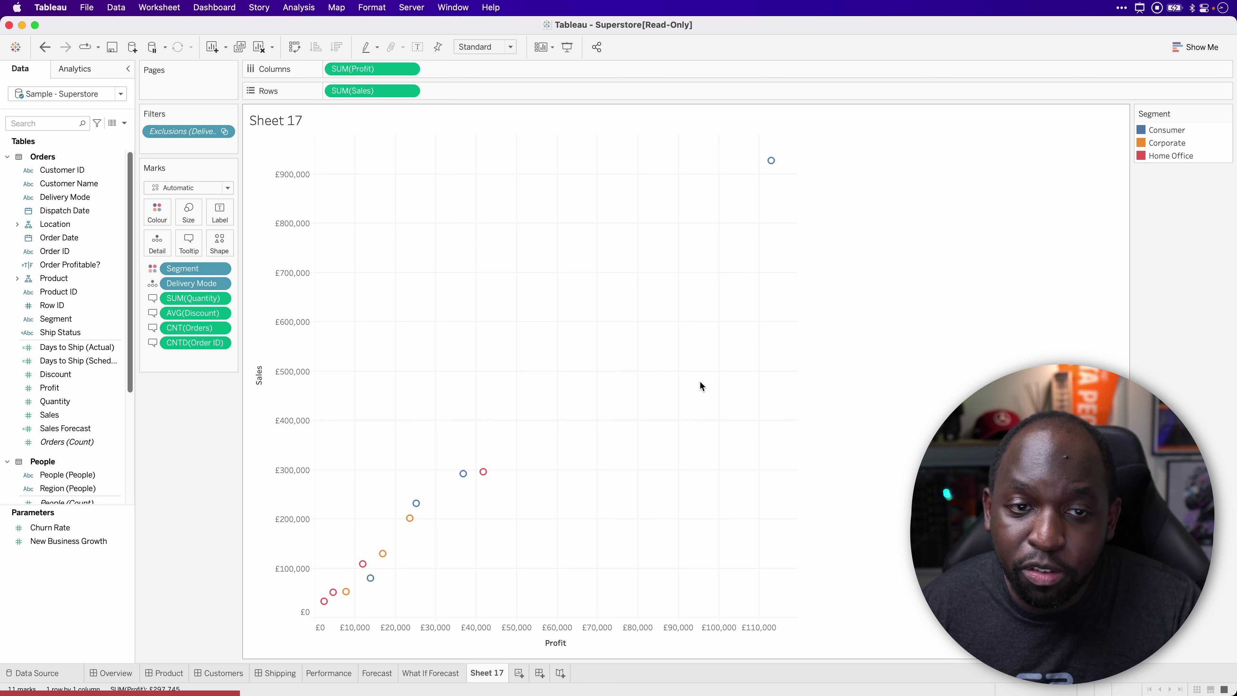
pyautogui.click(223, 131)
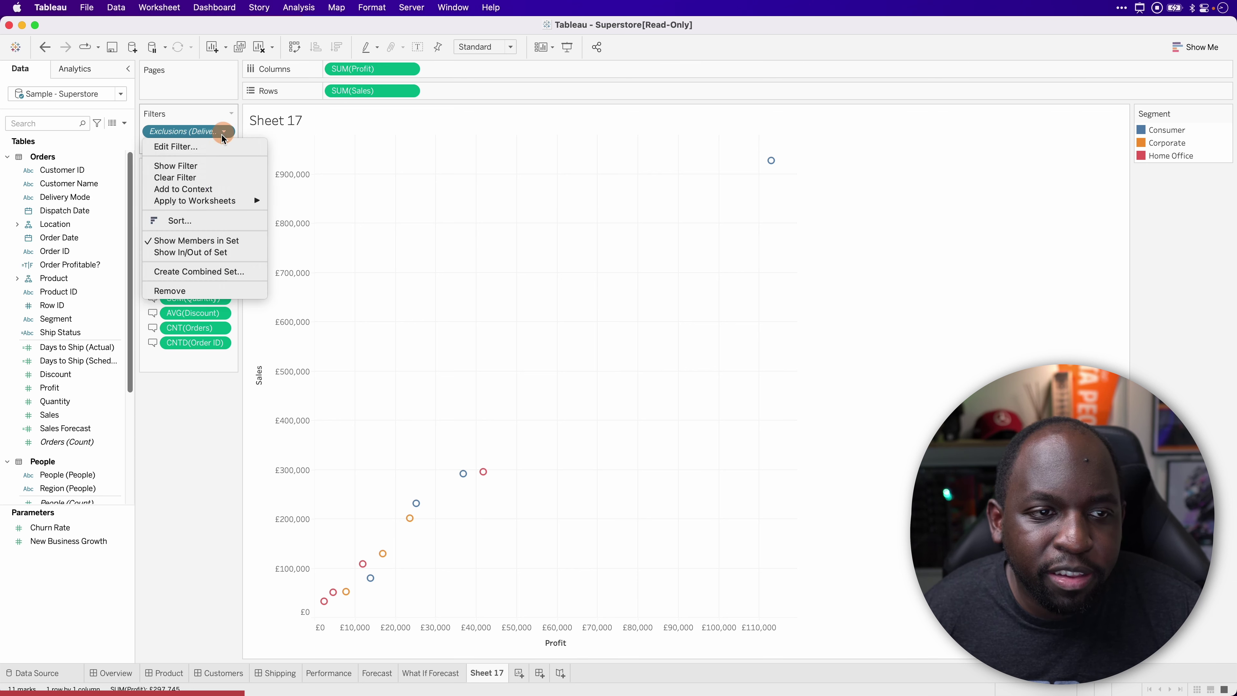
pyautogui.click(208, 146)
pyautogui.press('ctrl')
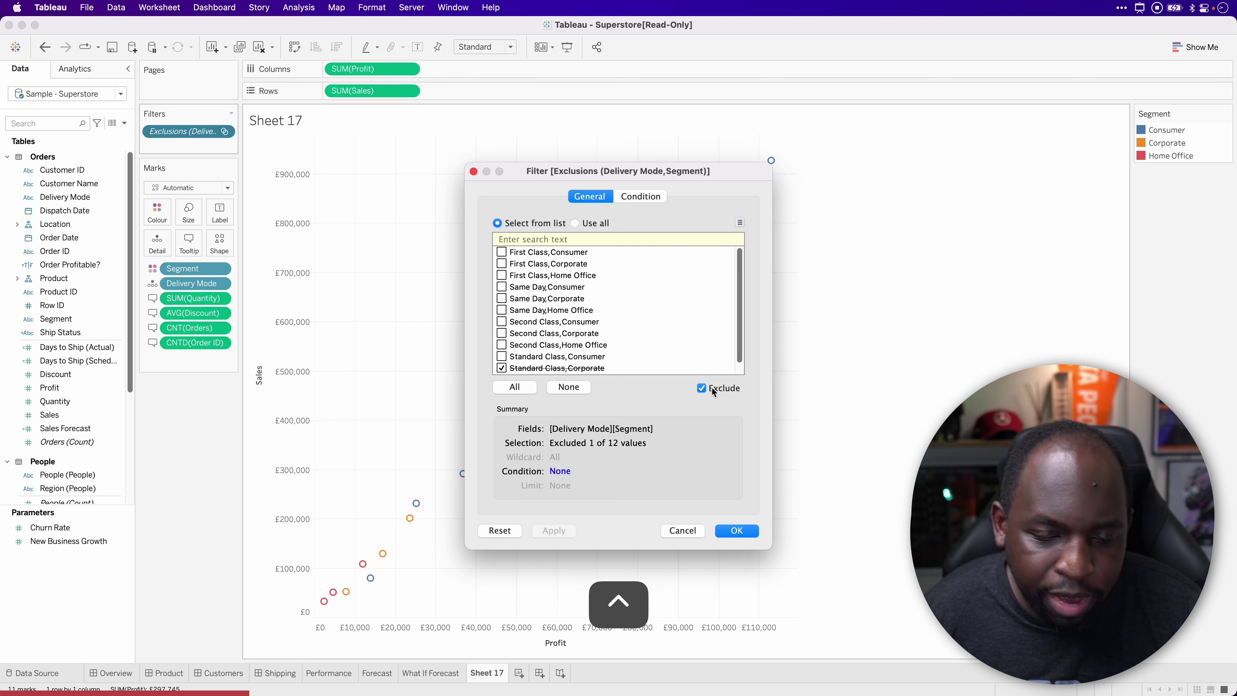
pyautogui.moveTo(670, 346); pyautogui.dragTo(703, 383)
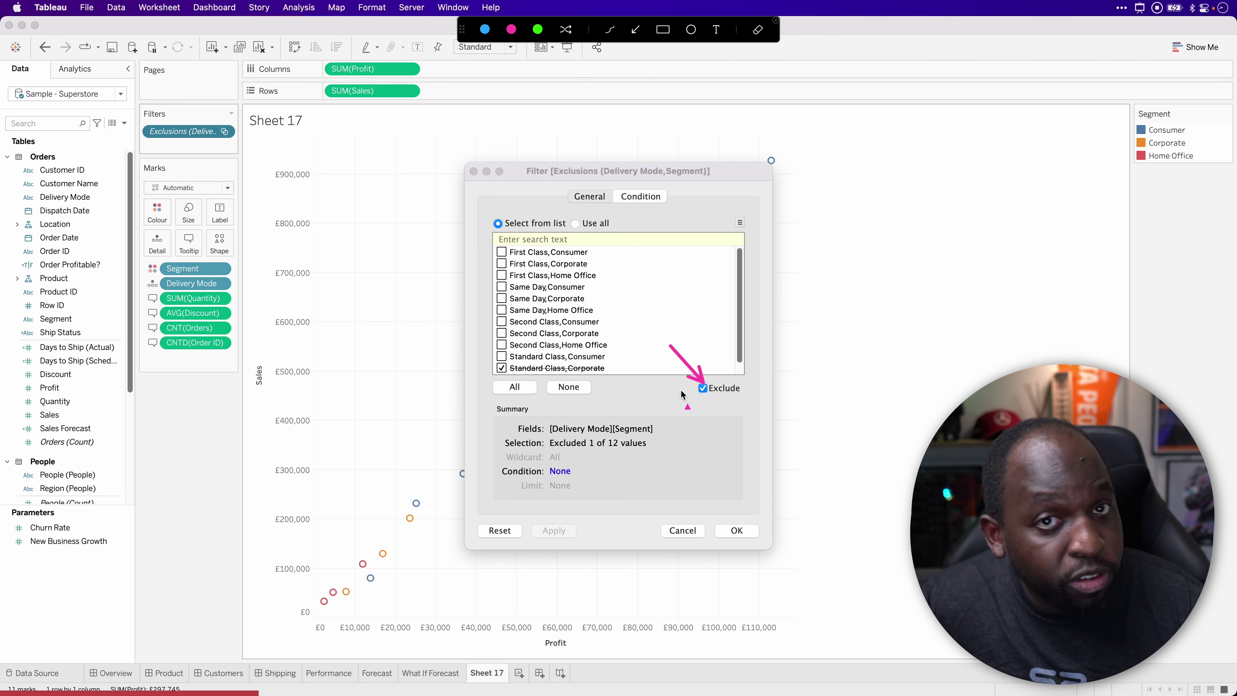
pyautogui.press('ctrl')
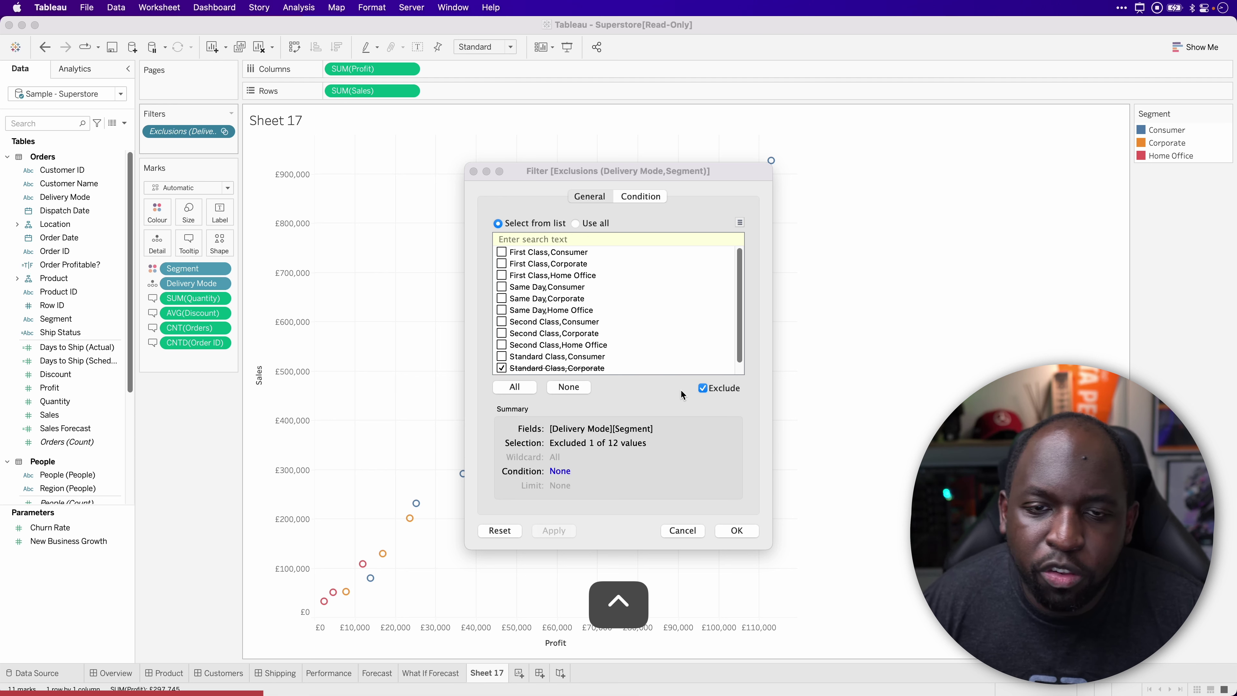
pyautogui.click(743, 530)
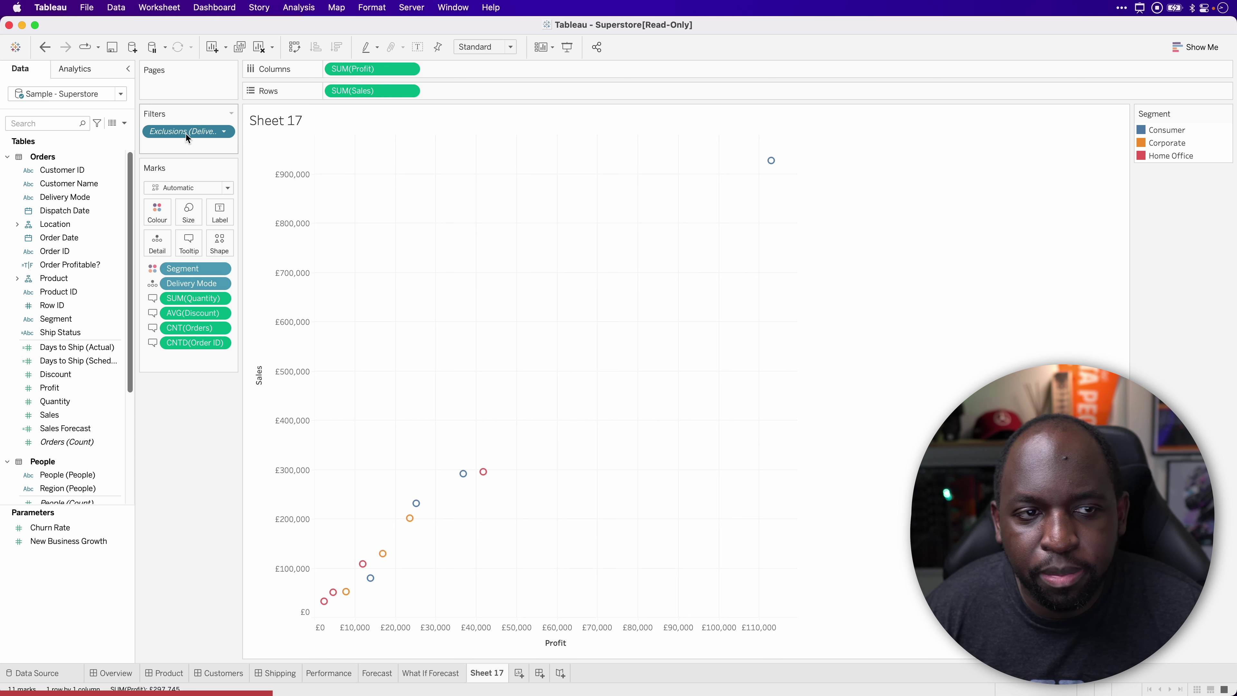
pyautogui.moveTo(185, 133); pyautogui.dragTo(208, 447)
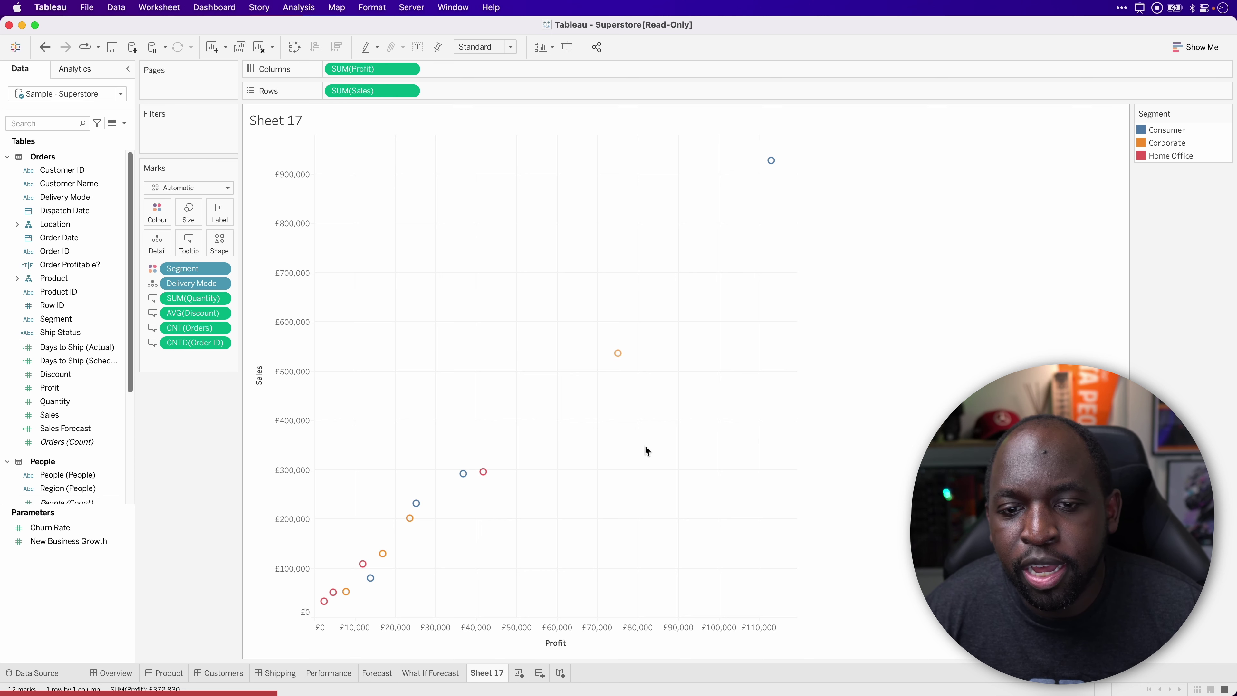
# Group the two highest-sales Standard Class marks across All Dimensions, leaving the rest as Other
pyautogui.moveTo(619, 356)
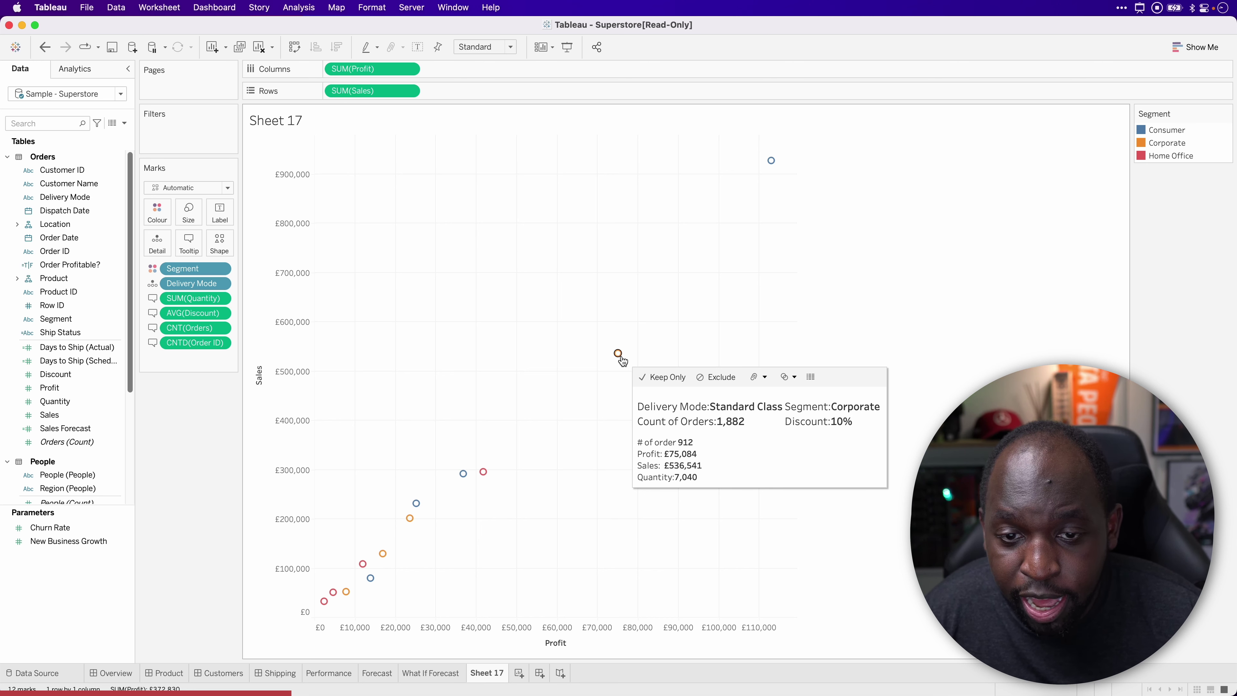
pyautogui.click(619, 354)
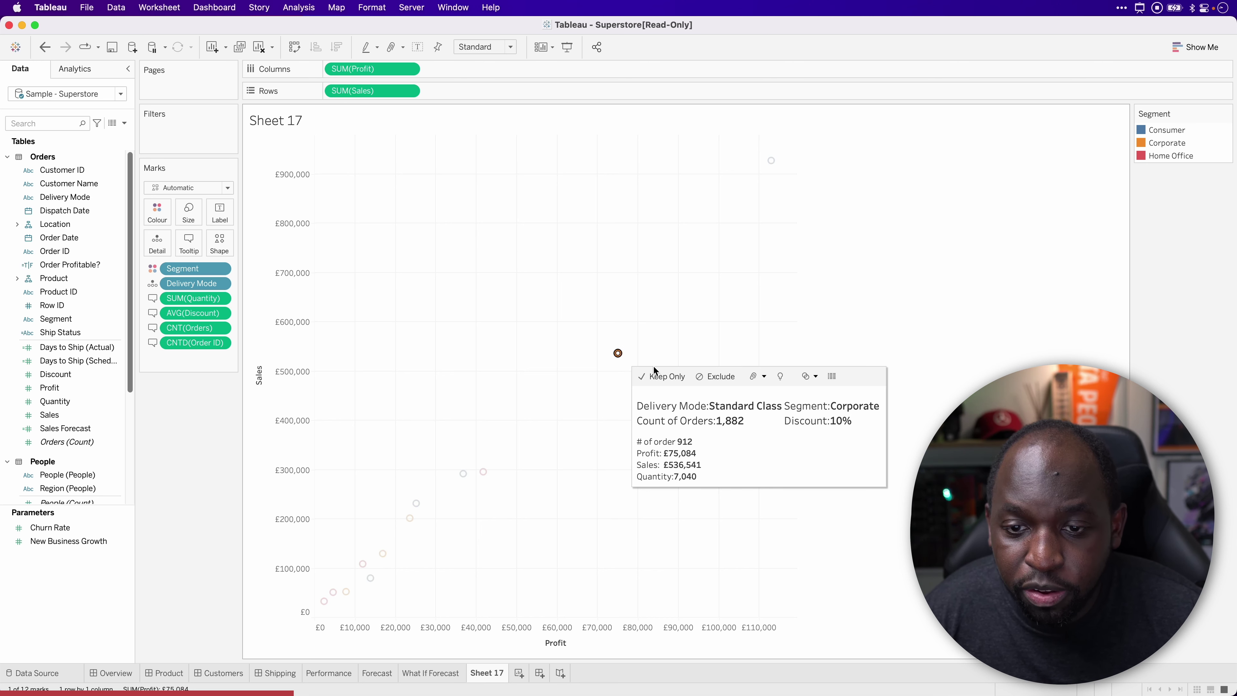
pyautogui.click(763, 380)
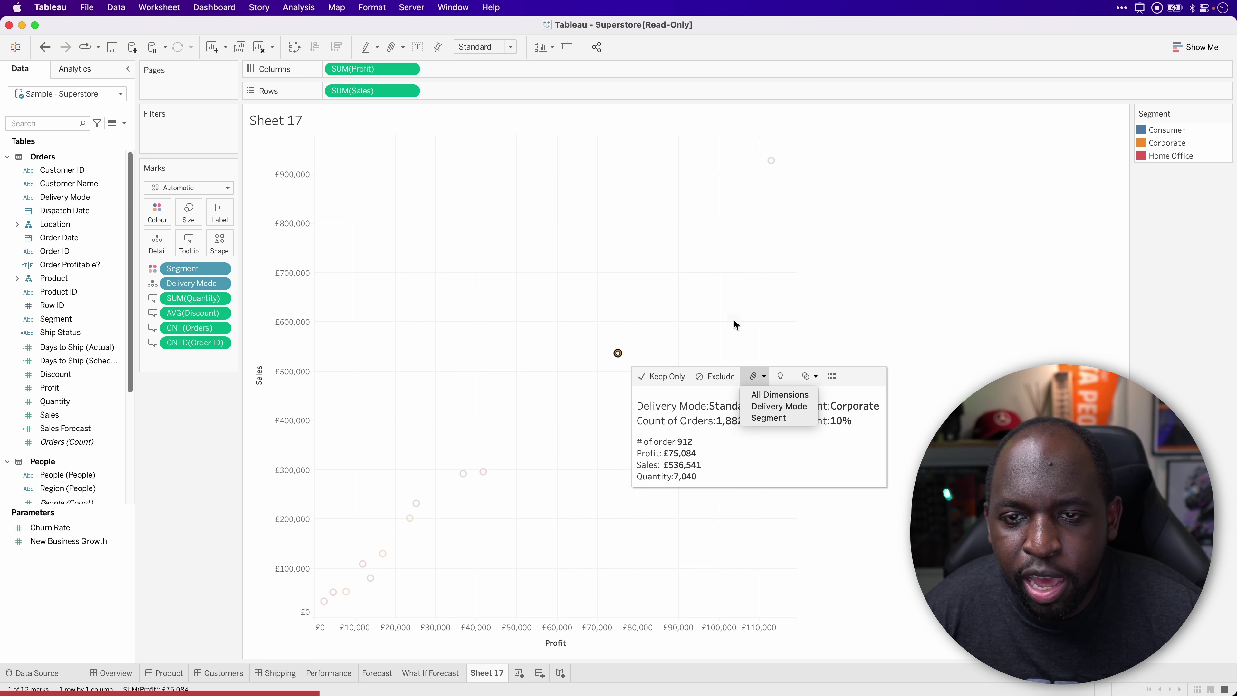
pyautogui.click(643, 215)
pyautogui.moveTo(580, 139); pyautogui.dragTo(820, 439)
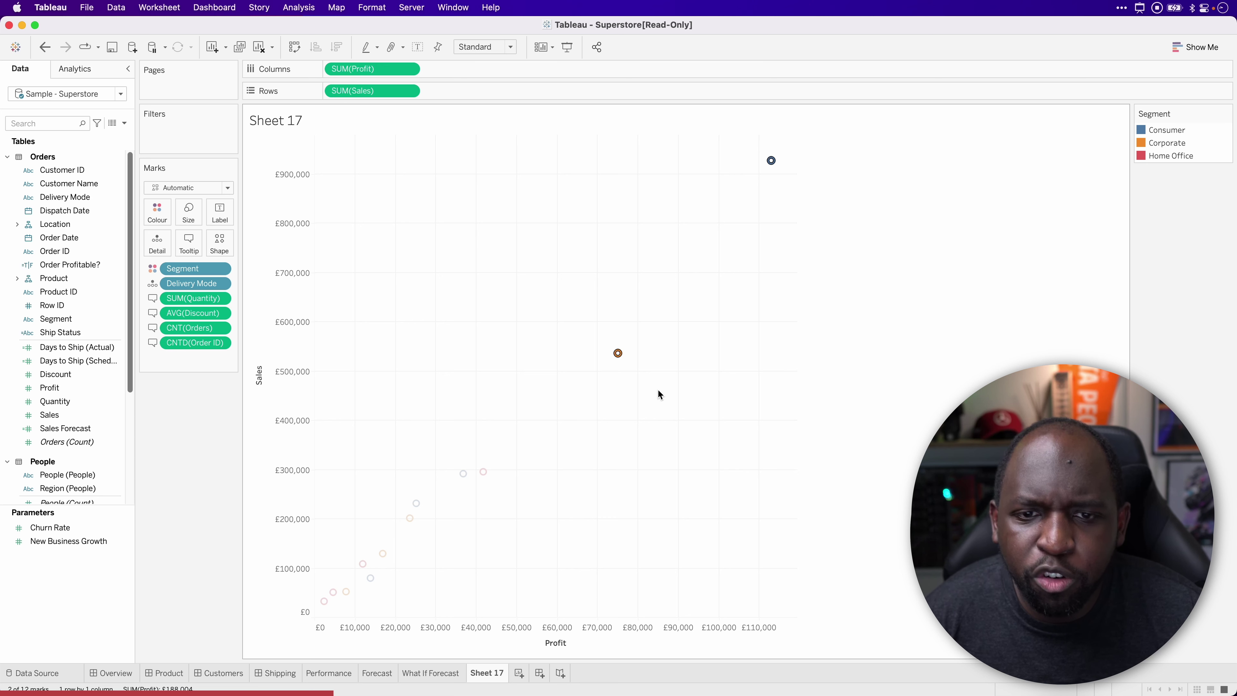
pyautogui.moveTo(618, 354)
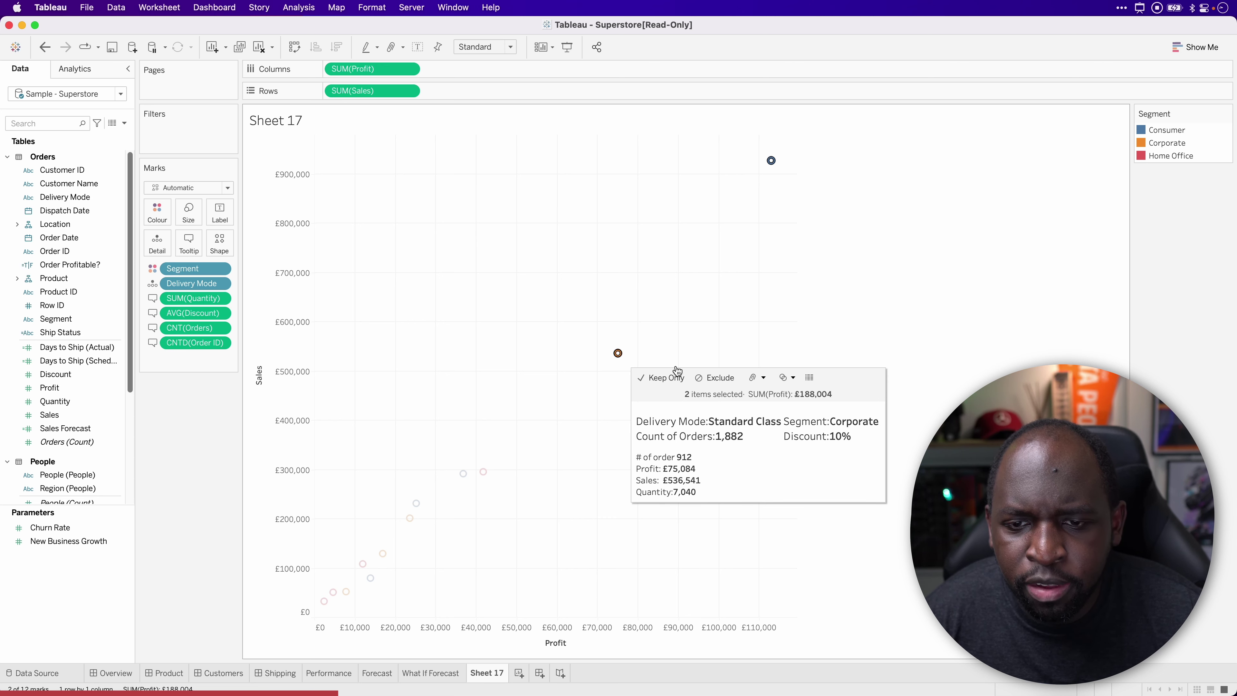
pyautogui.click(763, 379)
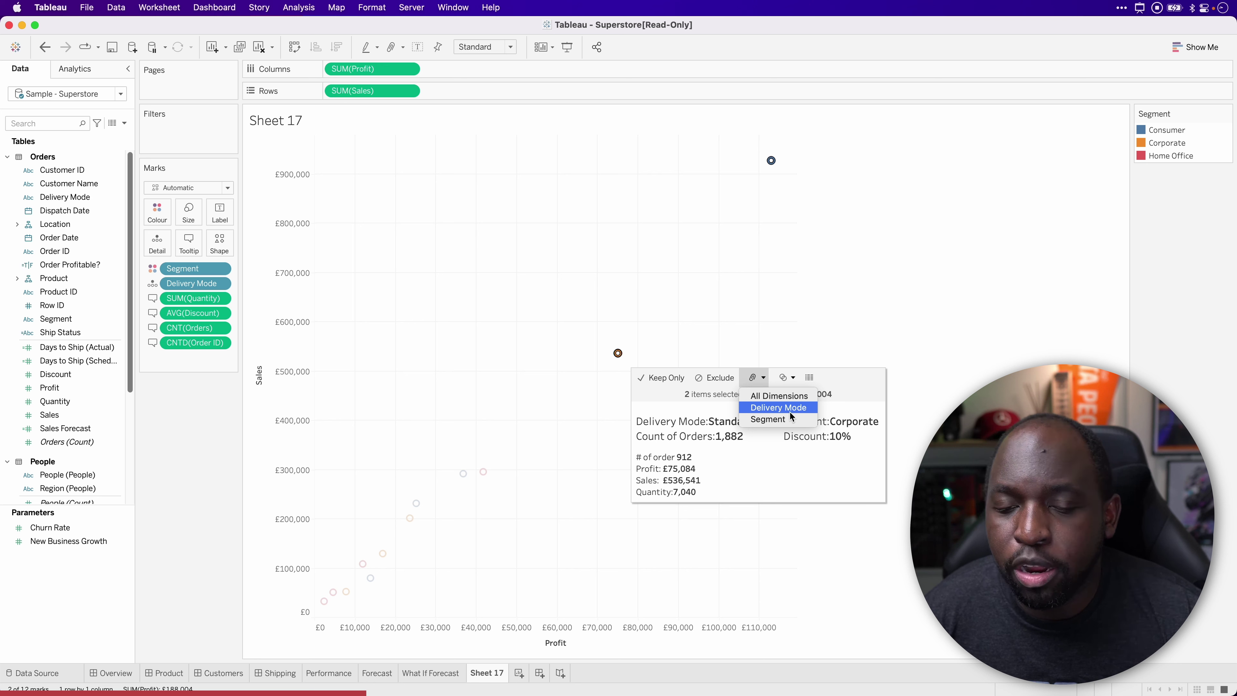
pyautogui.click(766, 396)
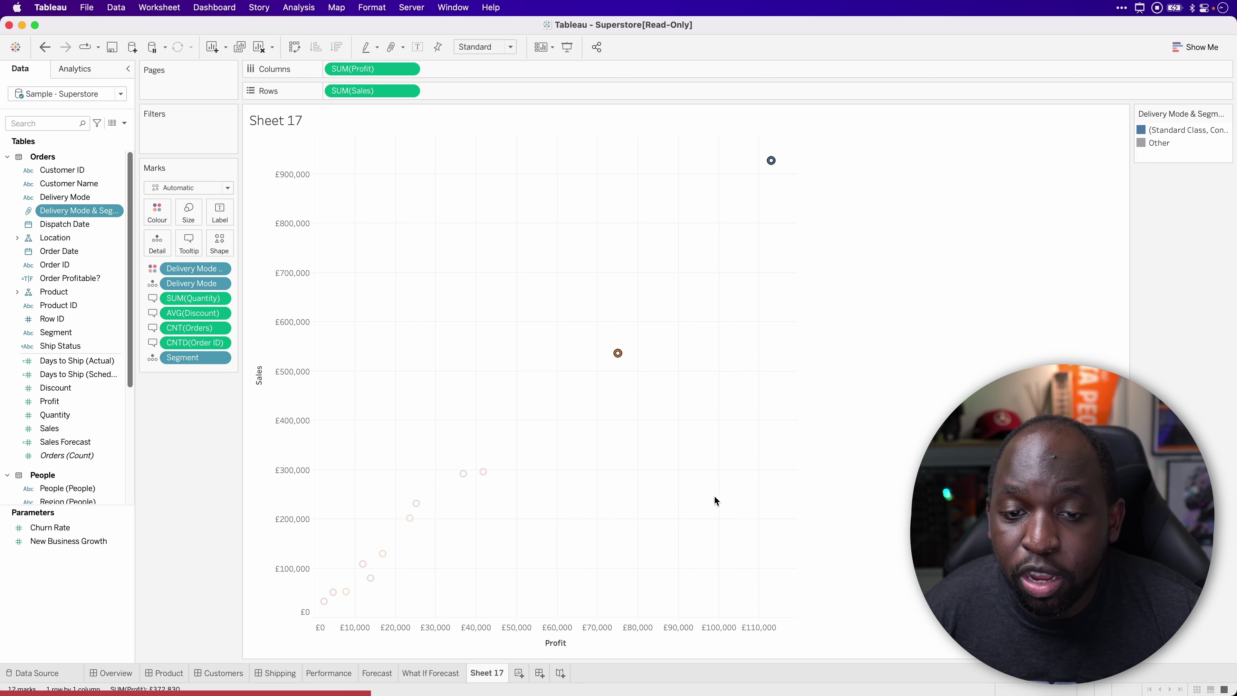
pyautogui.click(711, 501)
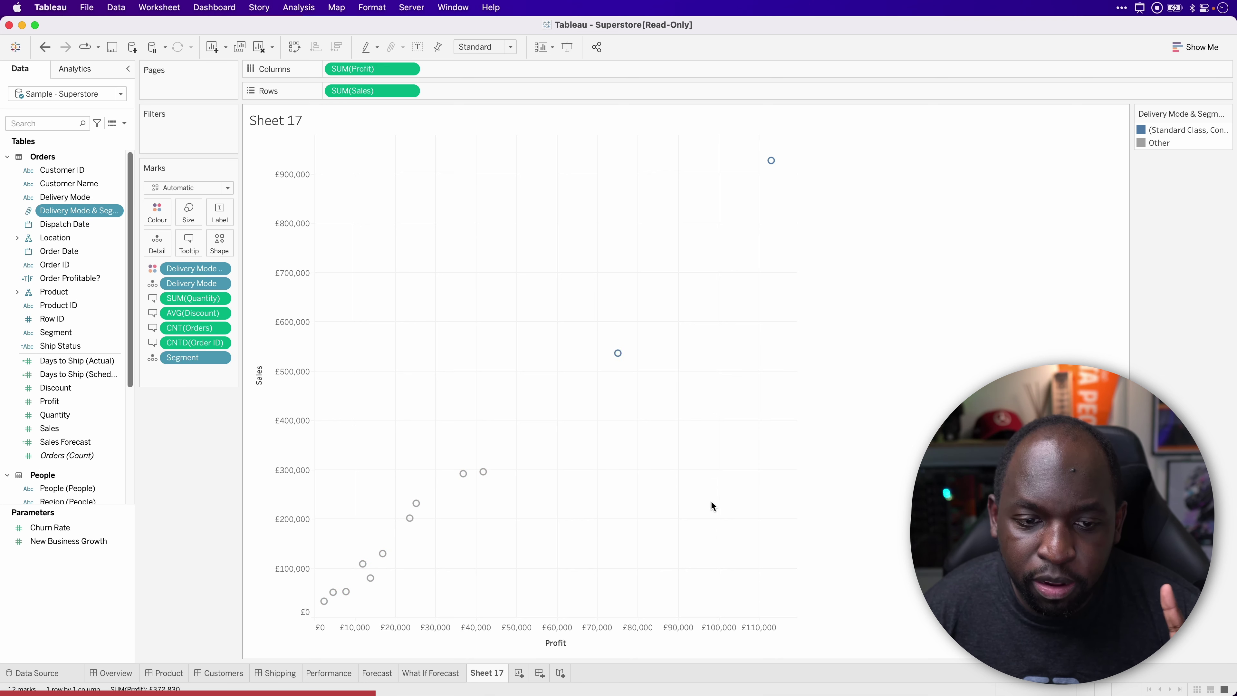
pyautogui.press('ctrl')
pyautogui.press('ctrl')
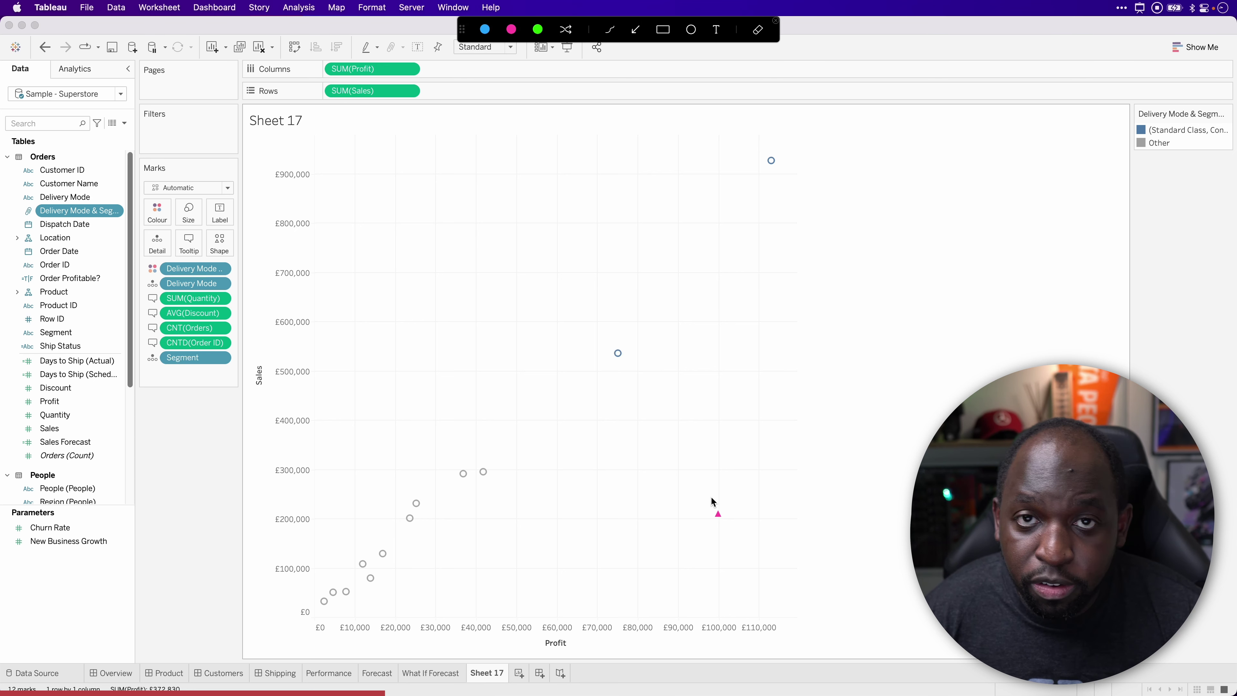
pyautogui.moveTo(707, 454); pyautogui.dragTo(622, 364)
pyautogui.moveTo(853, 332); pyautogui.dragTo(774, 172)
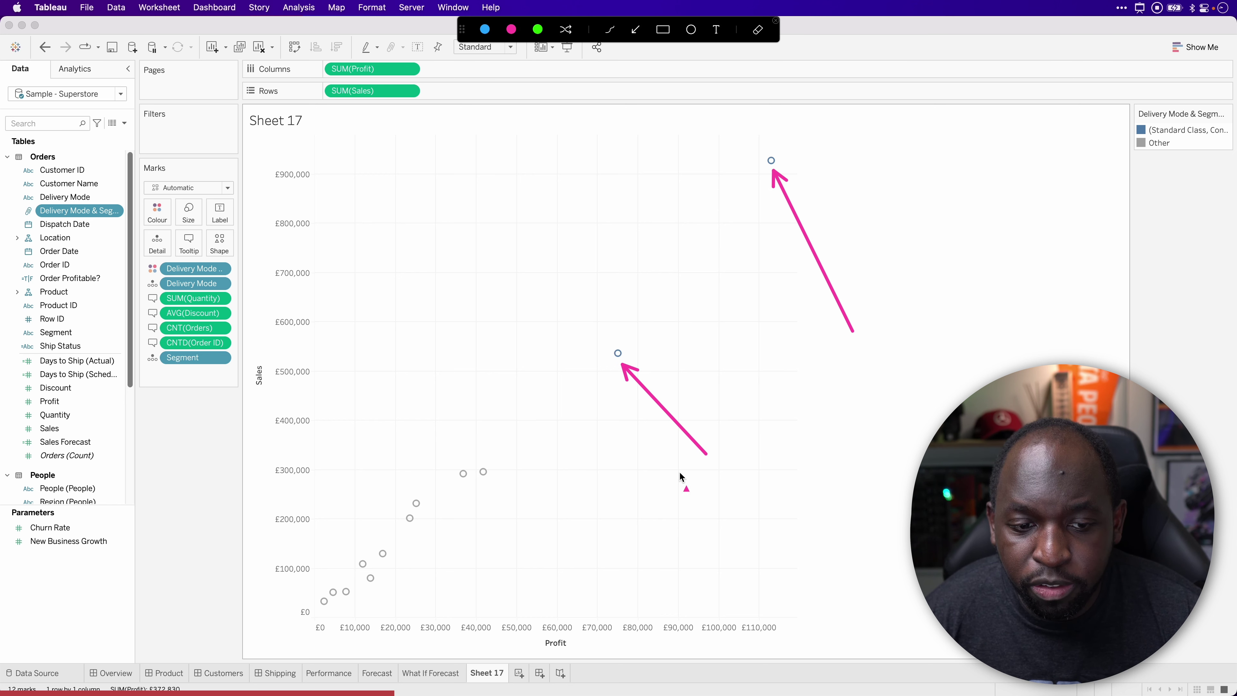
pyautogui.moveTo(677, 479); pyautogui.dragTo(474, 518)
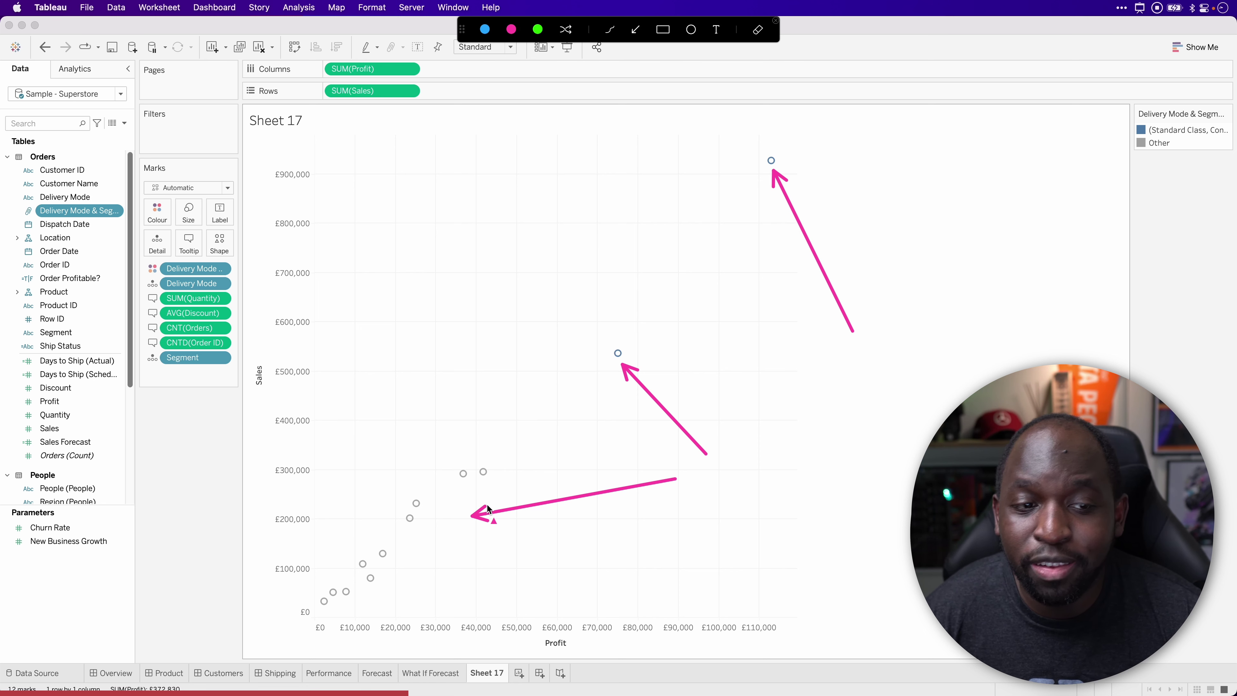
pyautogui.moveTo(1012, 165); pyautogui.dragTo(1128, 126)
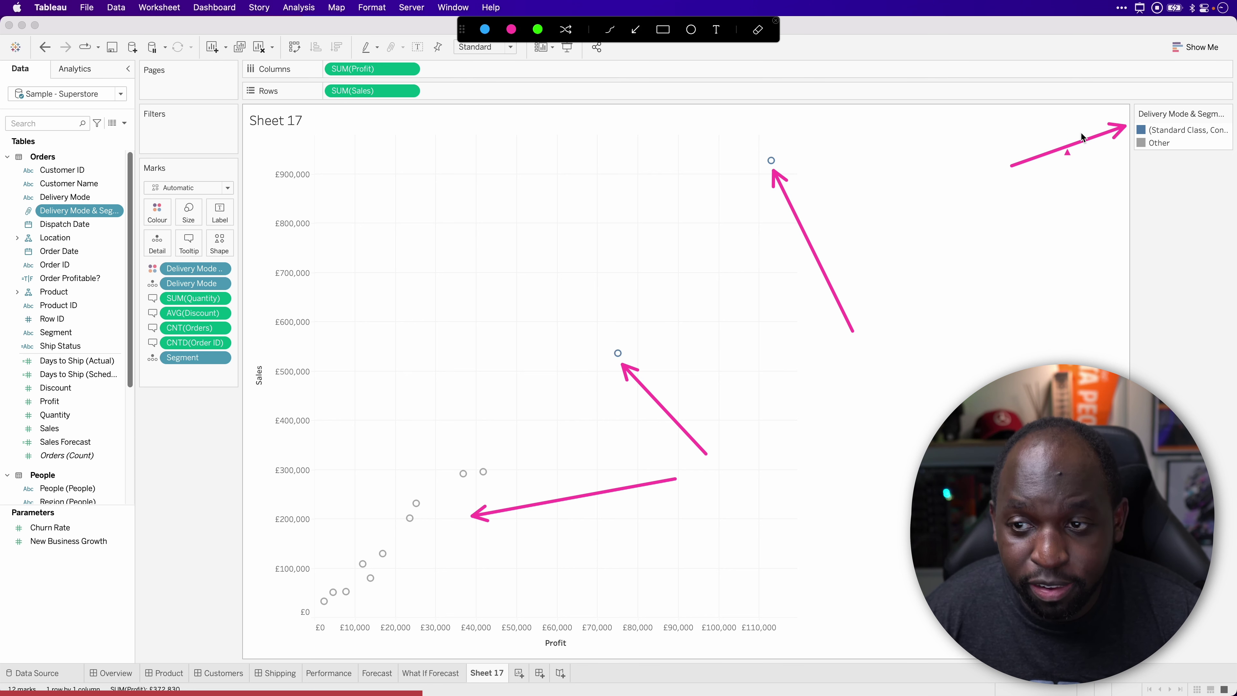
pyautogui.moveTo(992, 153)
pyautogui.mouseDown()
pyautogui.moveTo(878, 142)
pyautogui.moveTo(304, 152)
pyautogui.moveTo(209, 247)
pyautogui.moveTo(170, 258)
pyautogui.moveTo(383, 268)
pyautogui.mouseUp()
pyautogui.press('Escape')
pyautogui.press('super+shift+a')
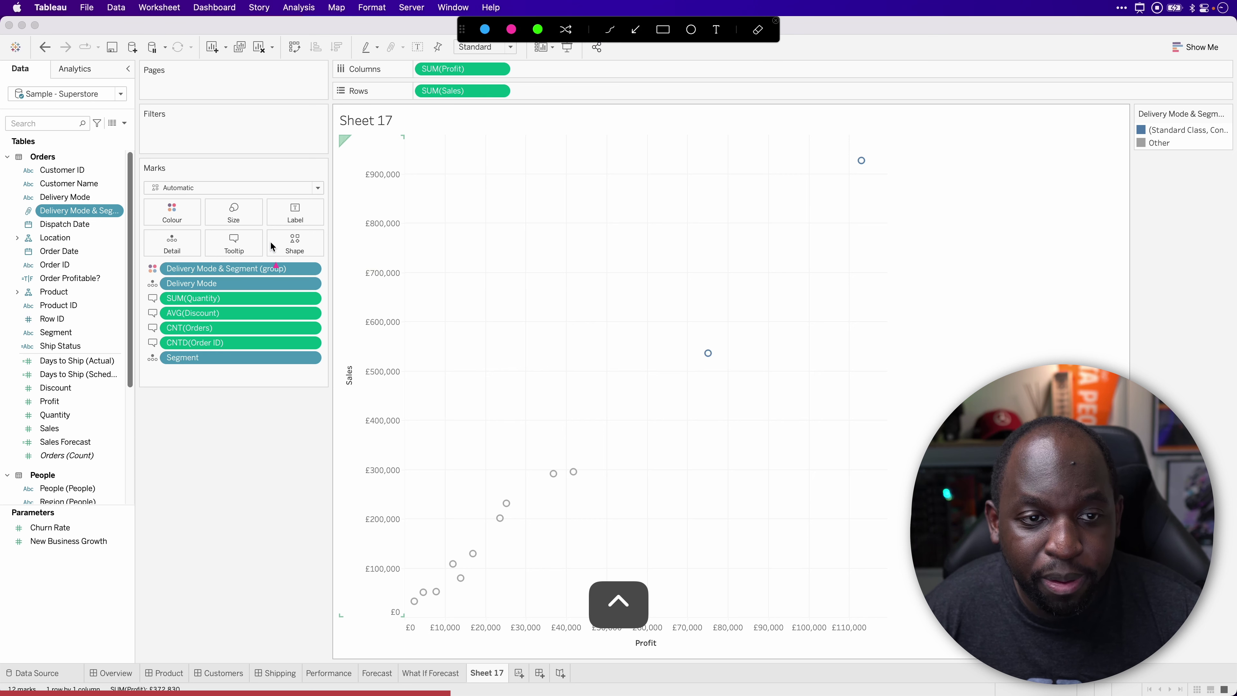
pyautogui.moveTo(381, 147); pyautogui.dragTo(294, 269)
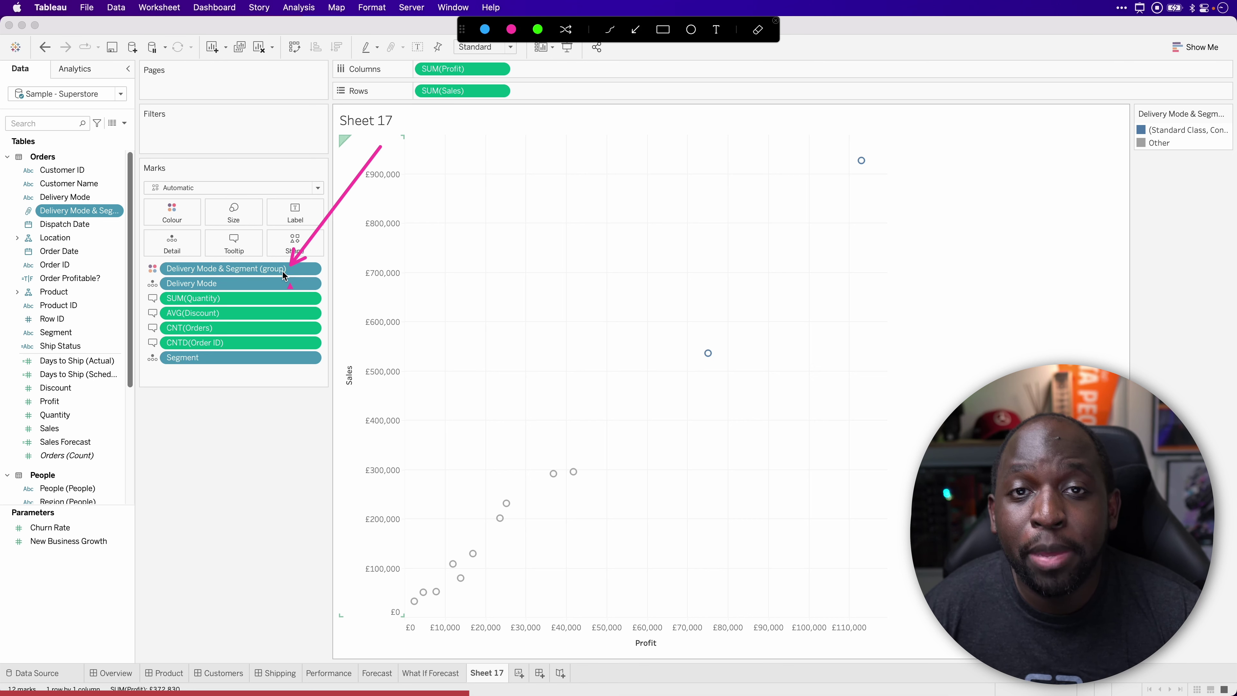
pyautogui.moveTo(251, 268); pyautogui.dragTo(117, 215)
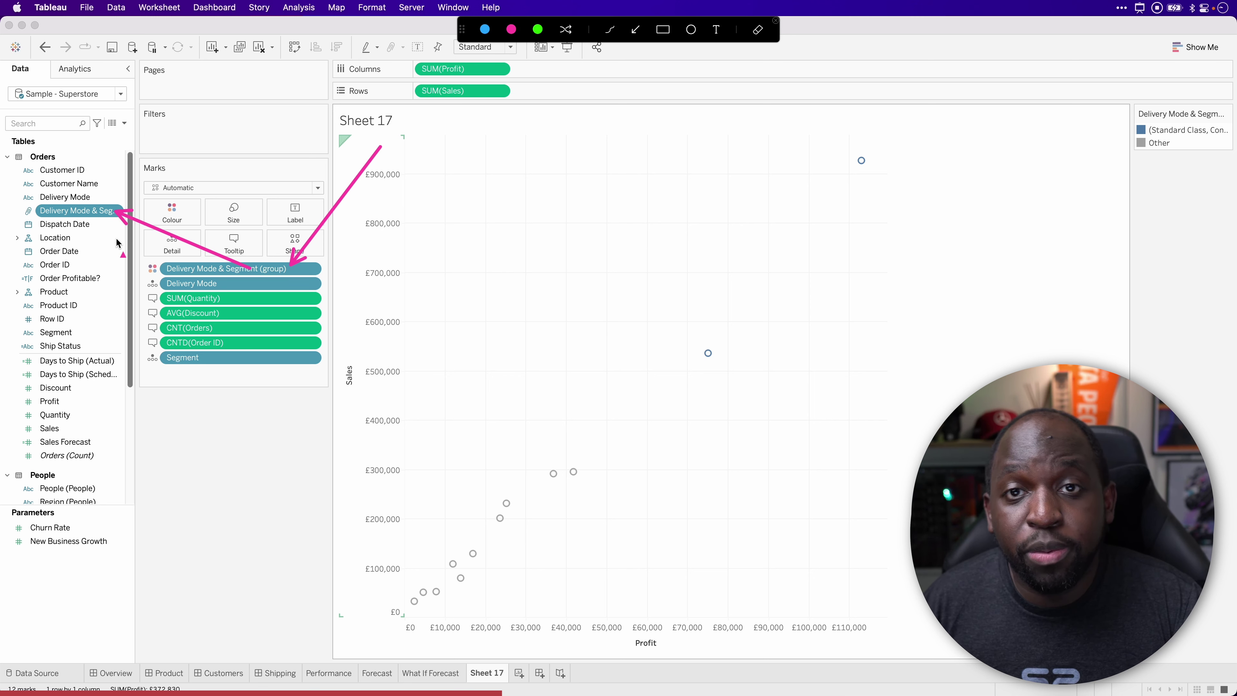
pyautogui.press('ctrl')
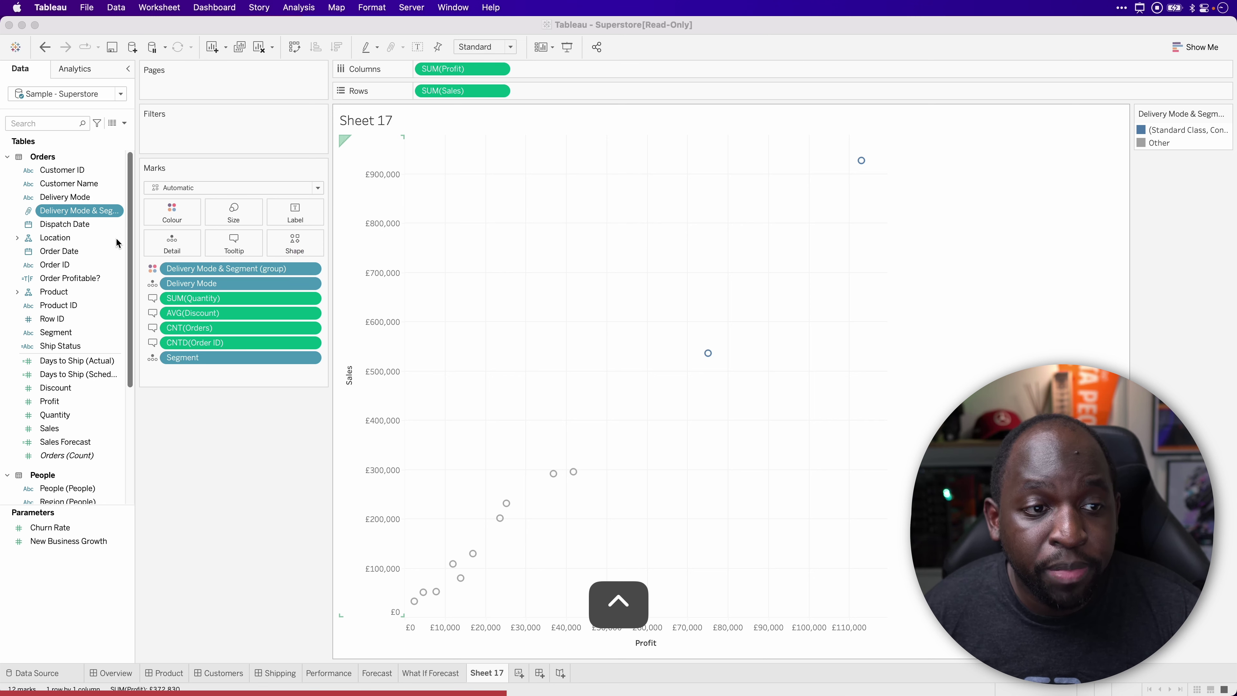
# Inspect both Delivery Mode & Segment group members in Edit Group, then undo the grouping
pyautogui.keyDown('ctrl'); pyautogui.click(122, 214); pyautogui.keyUp('ctrl')
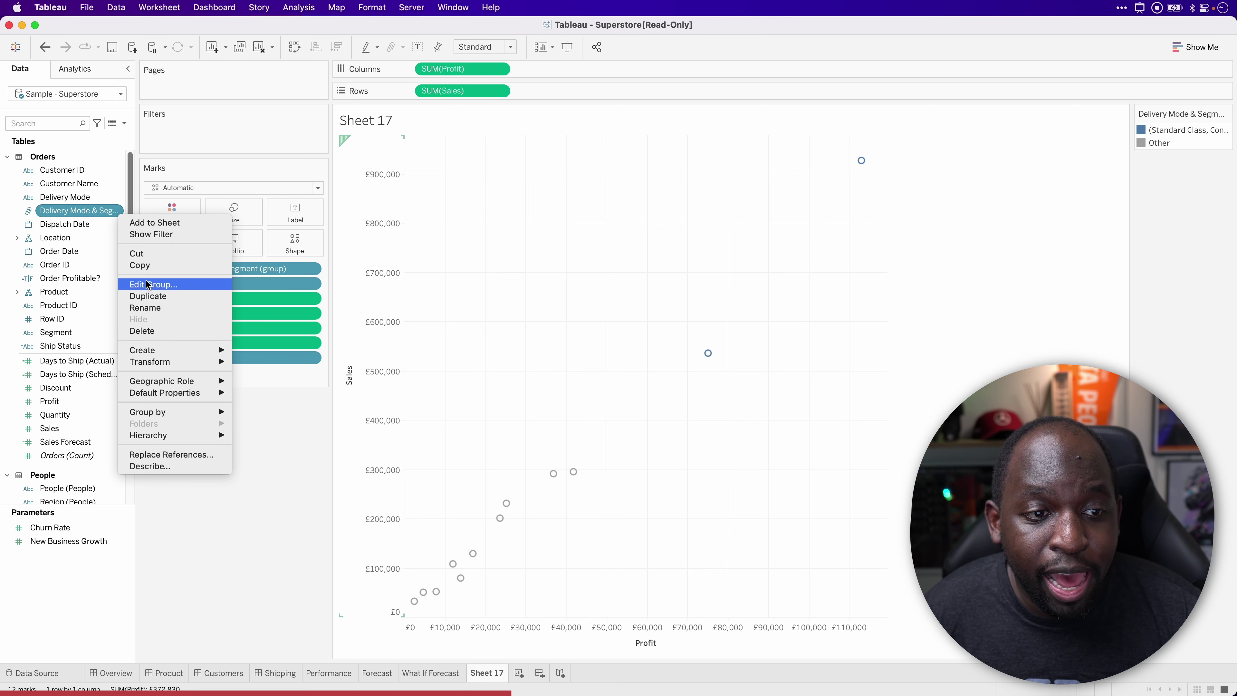
pyautogui.click(156, 284)
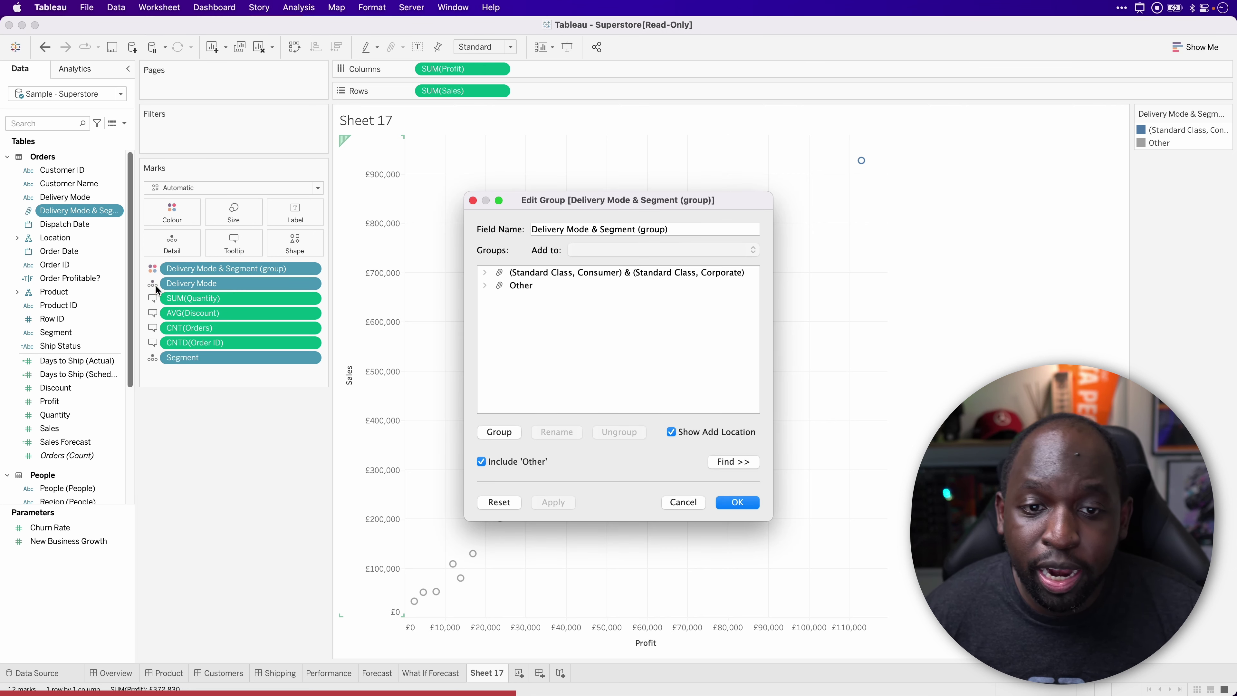
pyautogui.click(485, 273)
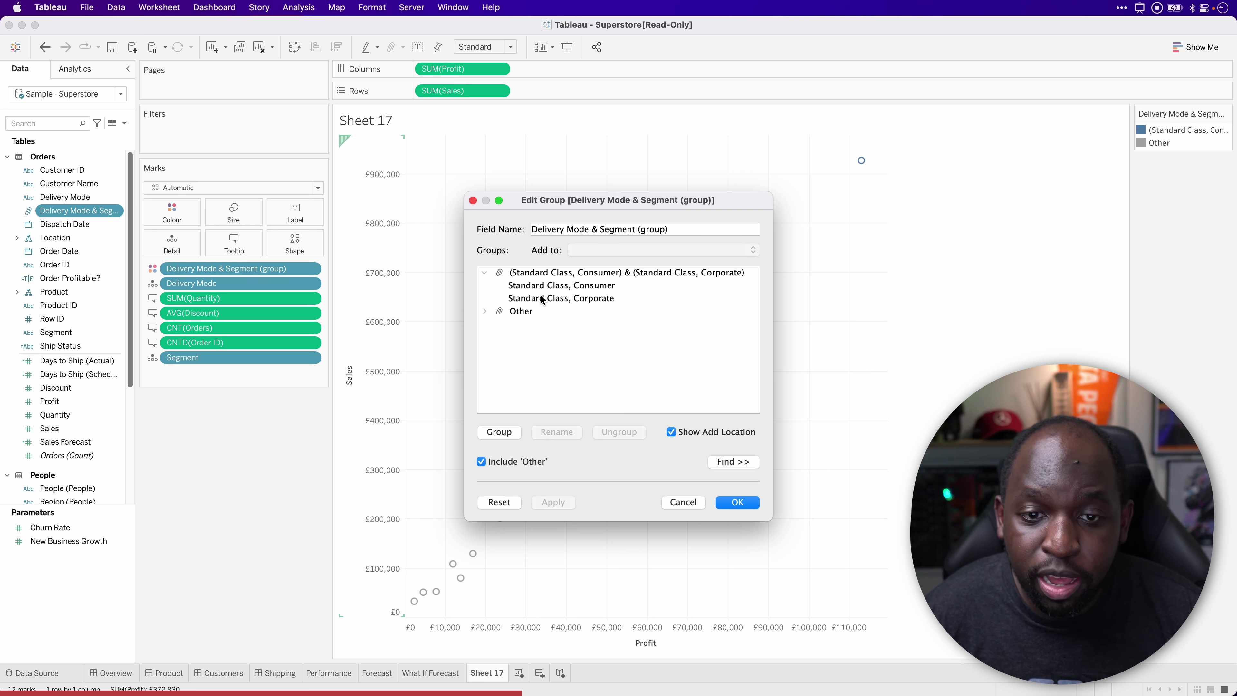
pyautogui.click(486, 312)
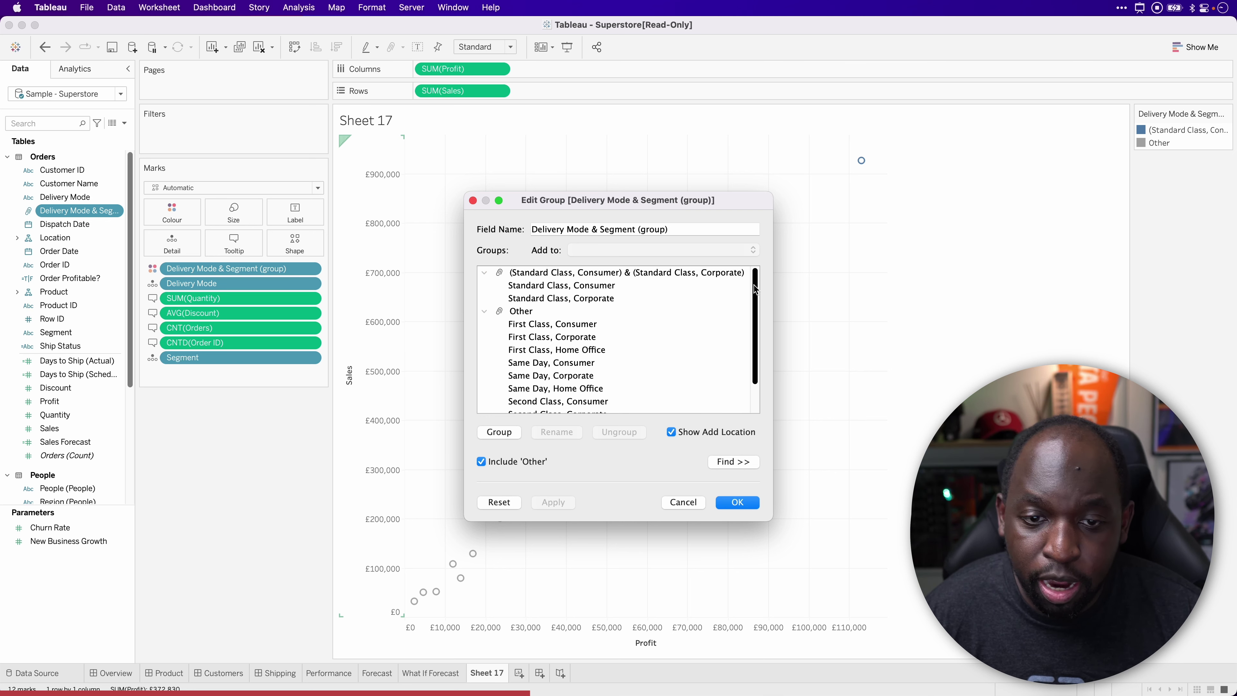
pyautogui.moveTo(754, 290)
pyautogui.mouseDown()
pyautogui.moveTo(751, 360)
pyautogui.moveTo(758, 278)
pyautogui.mouseUp()
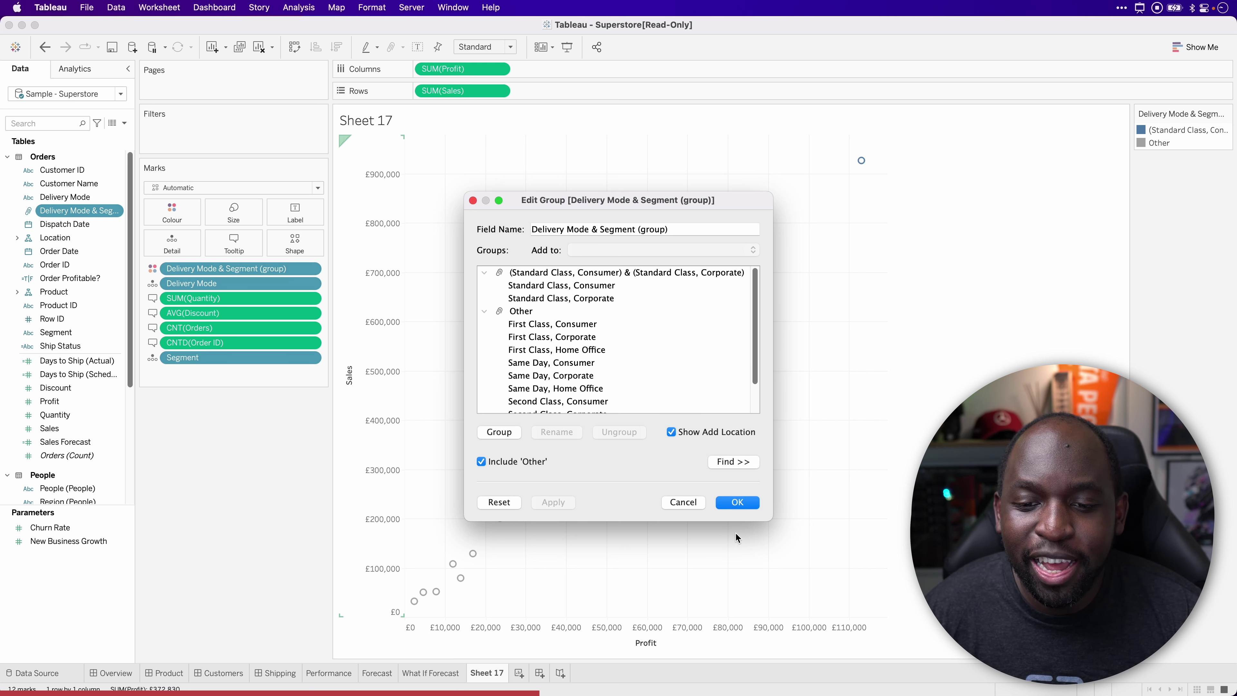
pyautogui.click(751, 498)
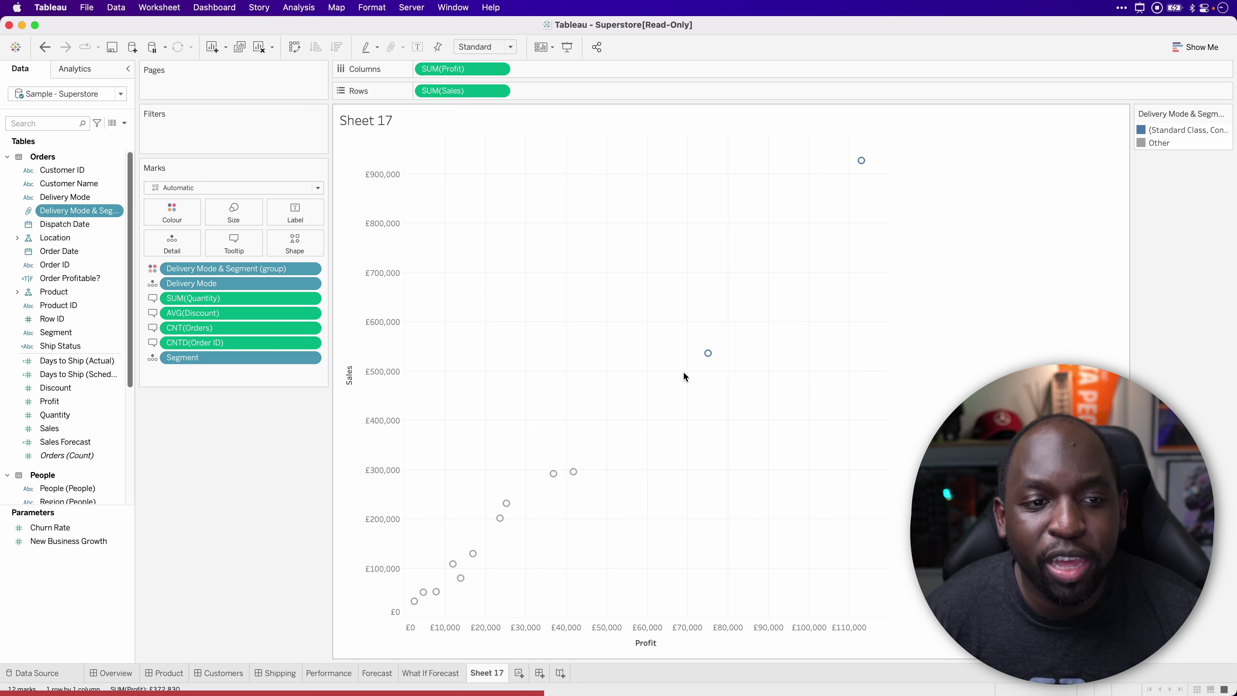
pyautogui.click(44, 46)
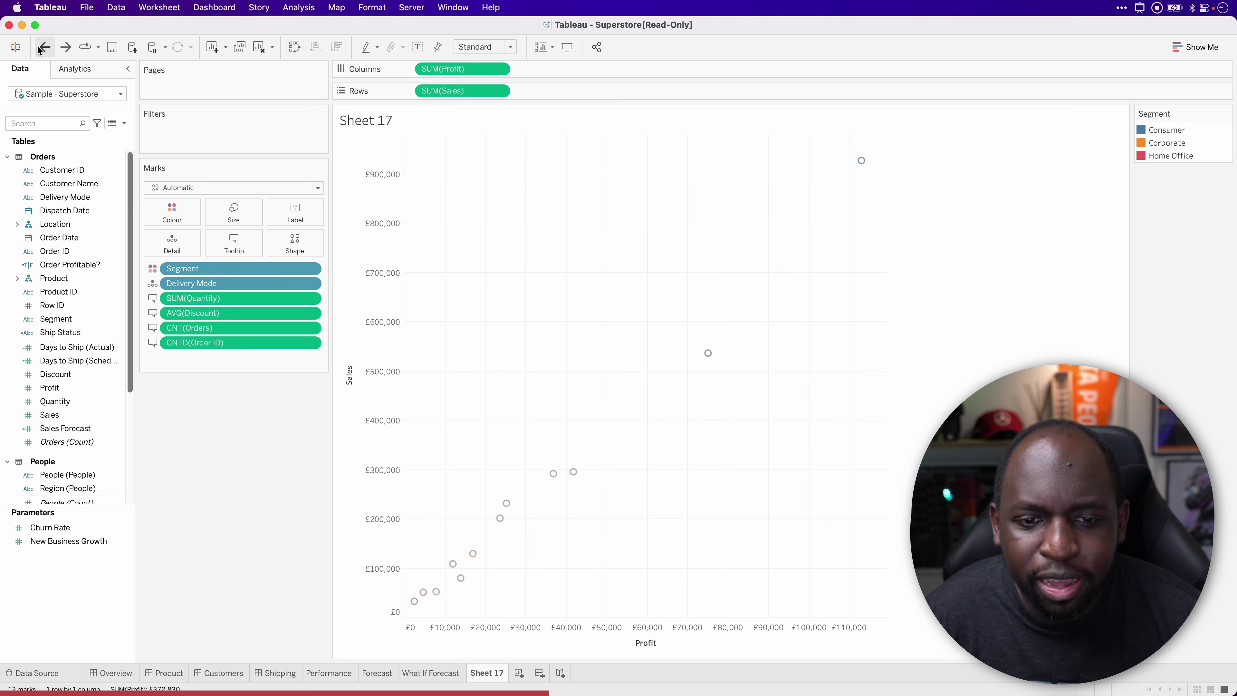
# Restore all 12 marks, then group four lower-middle marks into a new Delivery Mode & Segment group
pyautogui.click(44, 47)
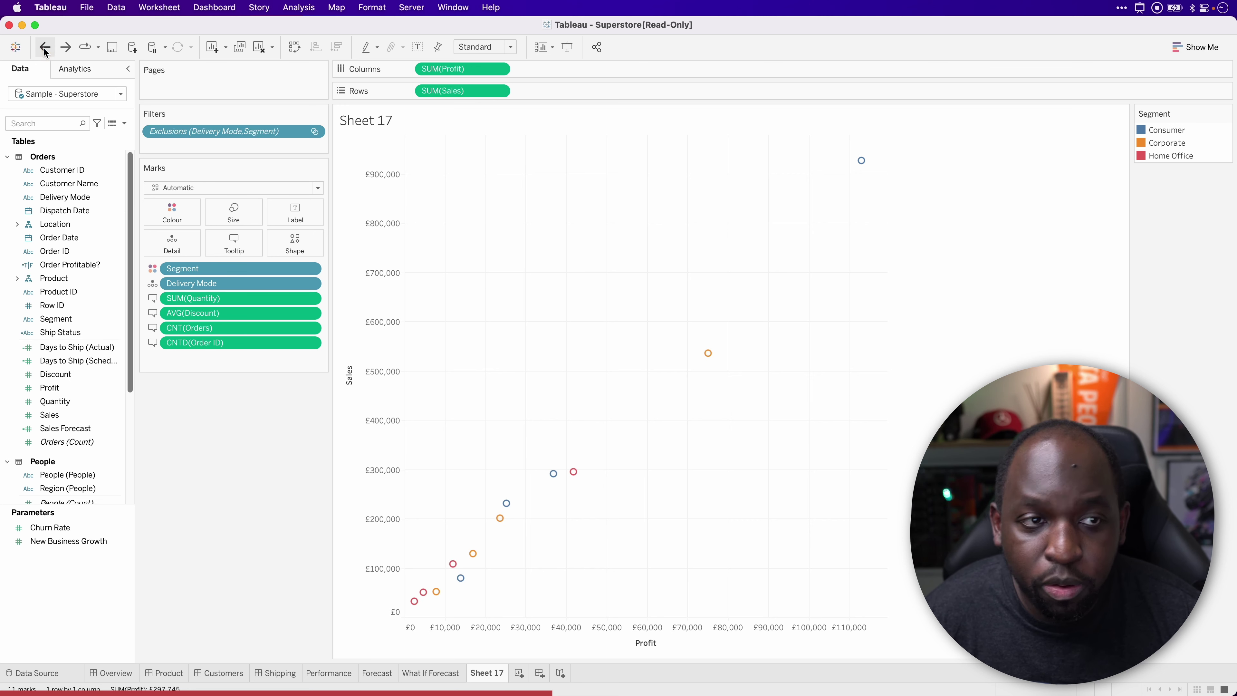
pyautogui.click(65, 47)
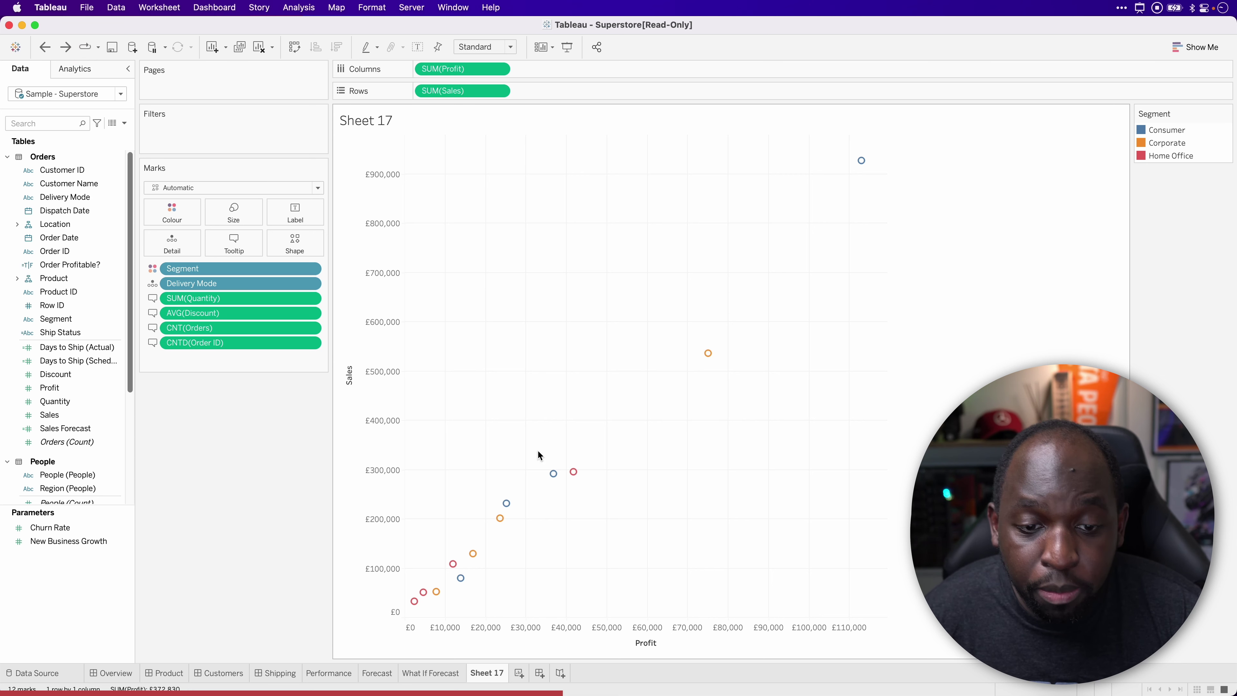
pyautogui.moveTo(481, 431); pyautogui.dragTo(621, 555)
pyautogui.moveTo(573, 476)
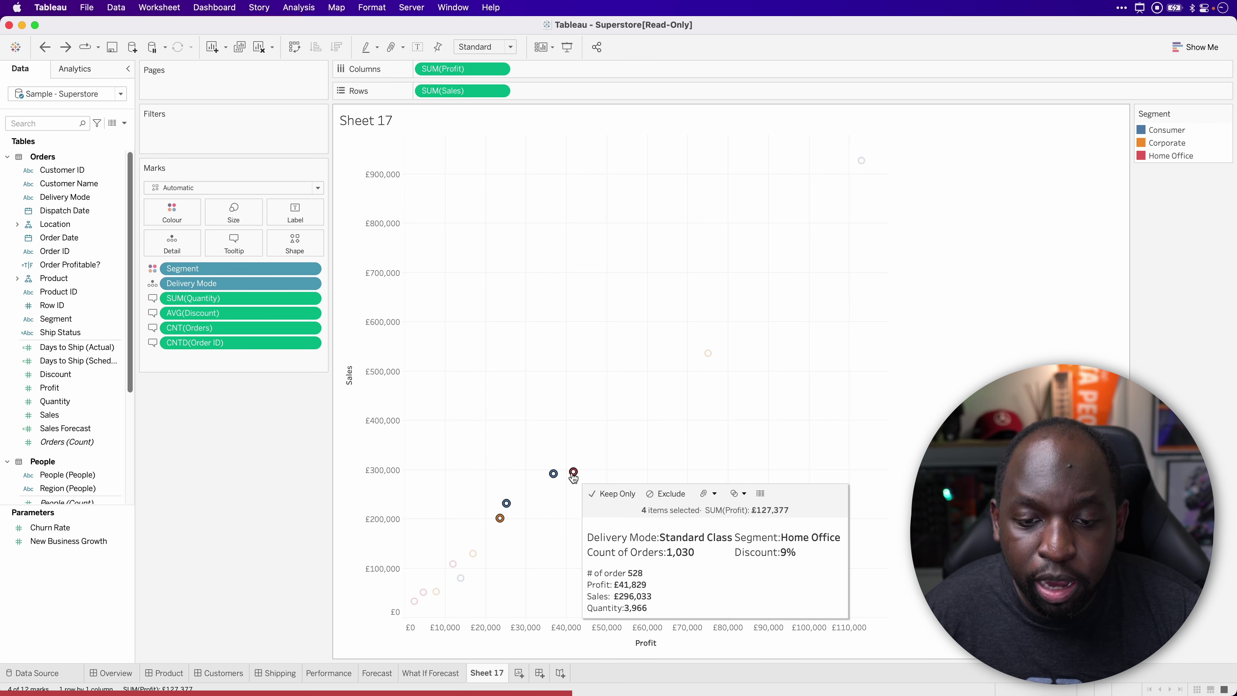
pyautogui.click(704, 496)
pyautogui.click(728, 523)
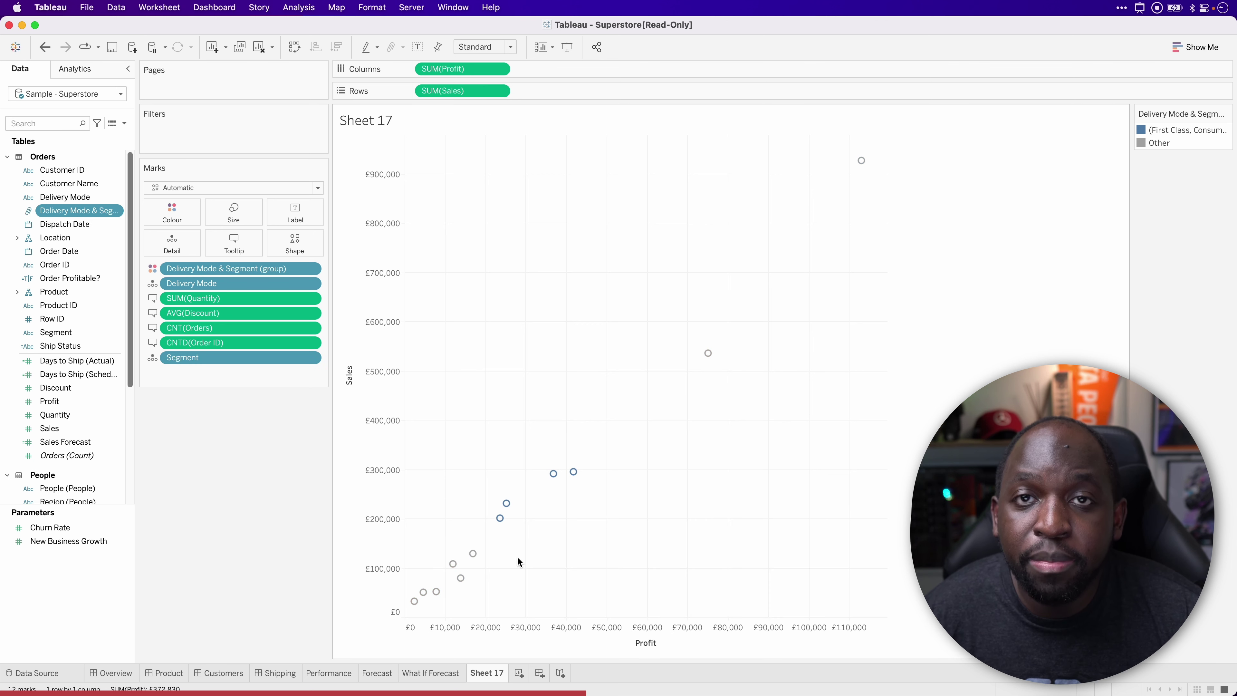
# Review the new group's four members and the Other members without changes, then undo the grouping
pyautogui.rightClick(117, 212)
pyautogui.click(155, 281)
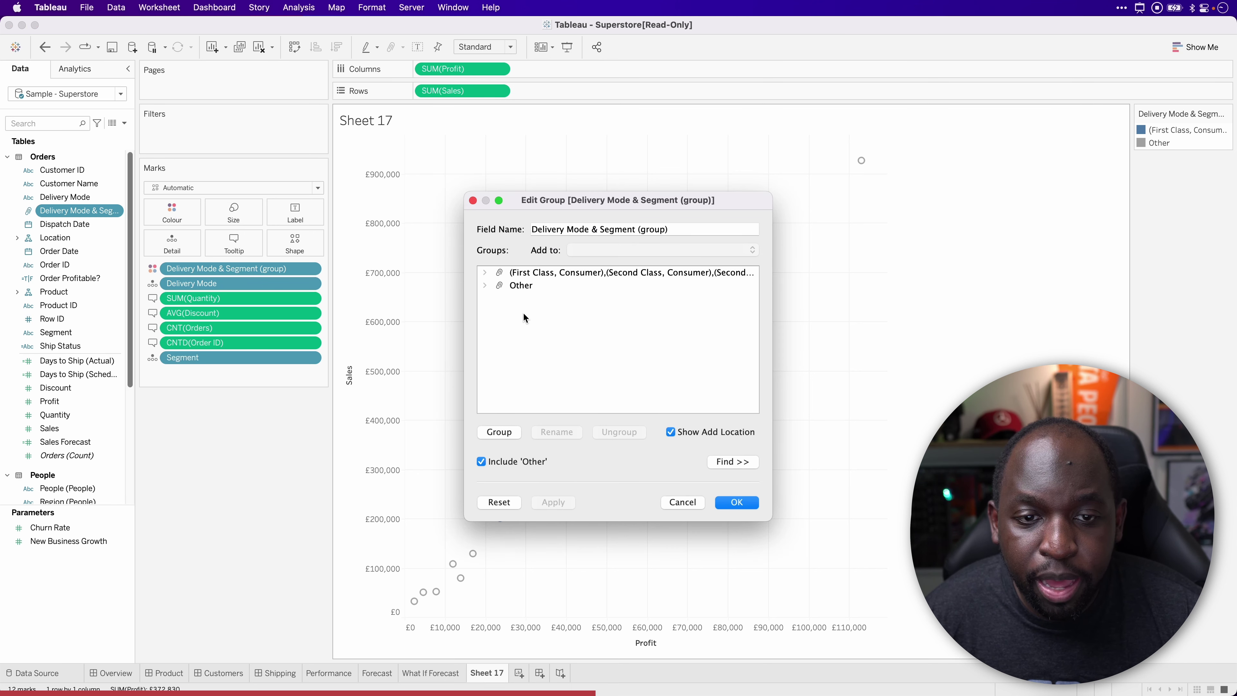
pyautogui.click(485, 273)
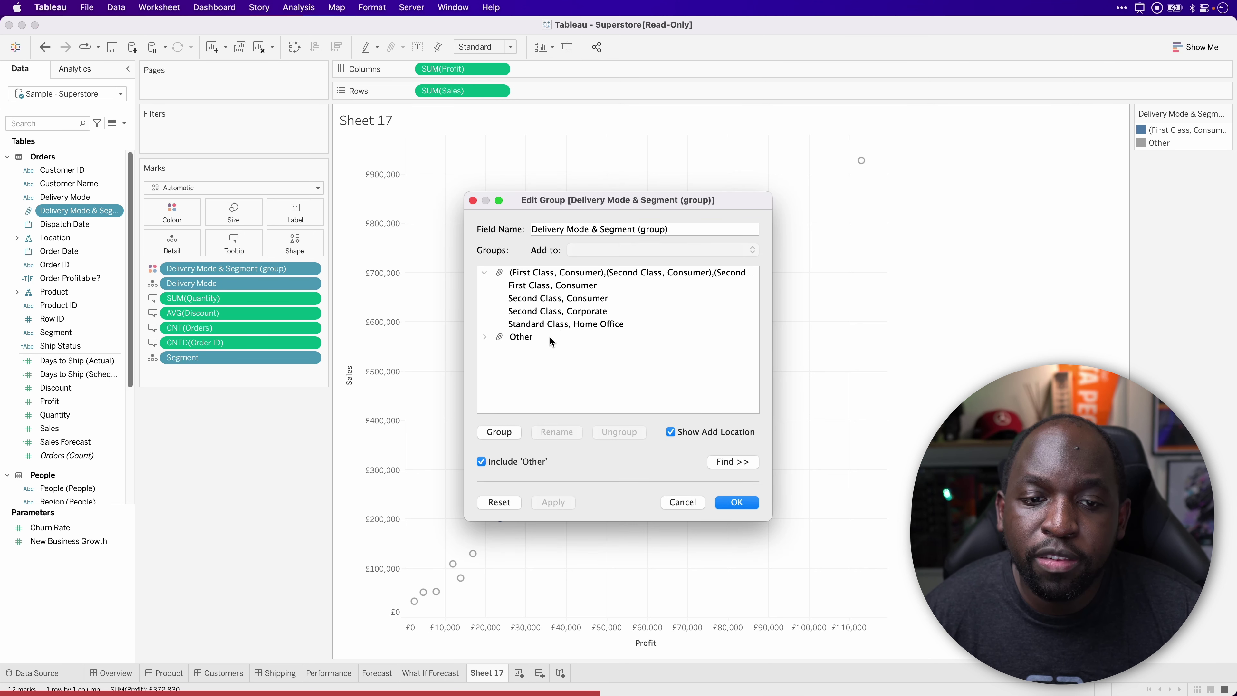
pyautogui.click(486, 337)
pyautogui.scroll(-2, 691, 336)
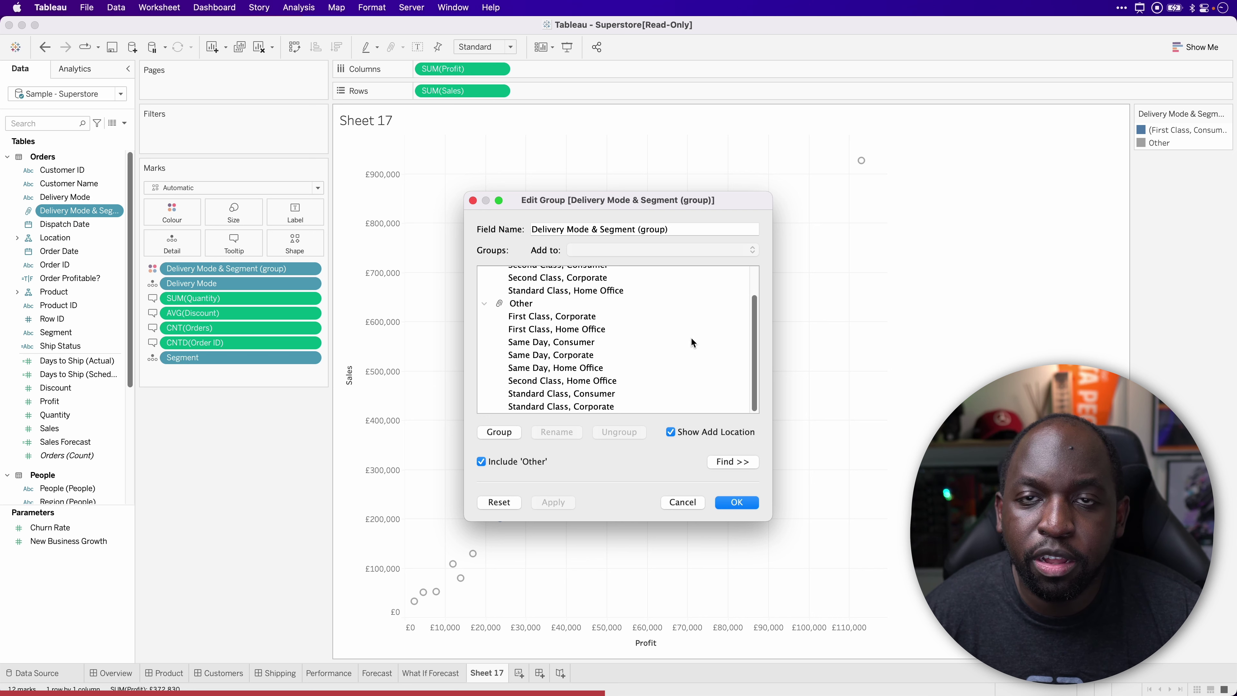
pyautogui.scroll(2, 692, 337)
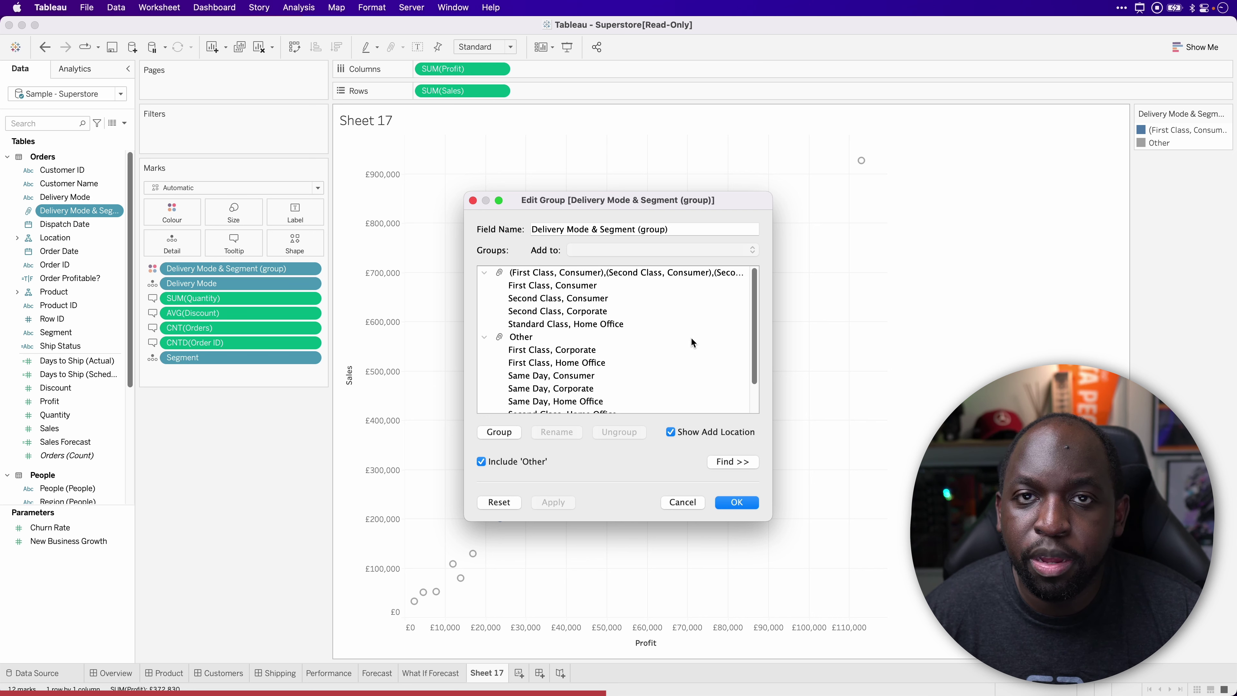
pyautogui.click(693, 507)
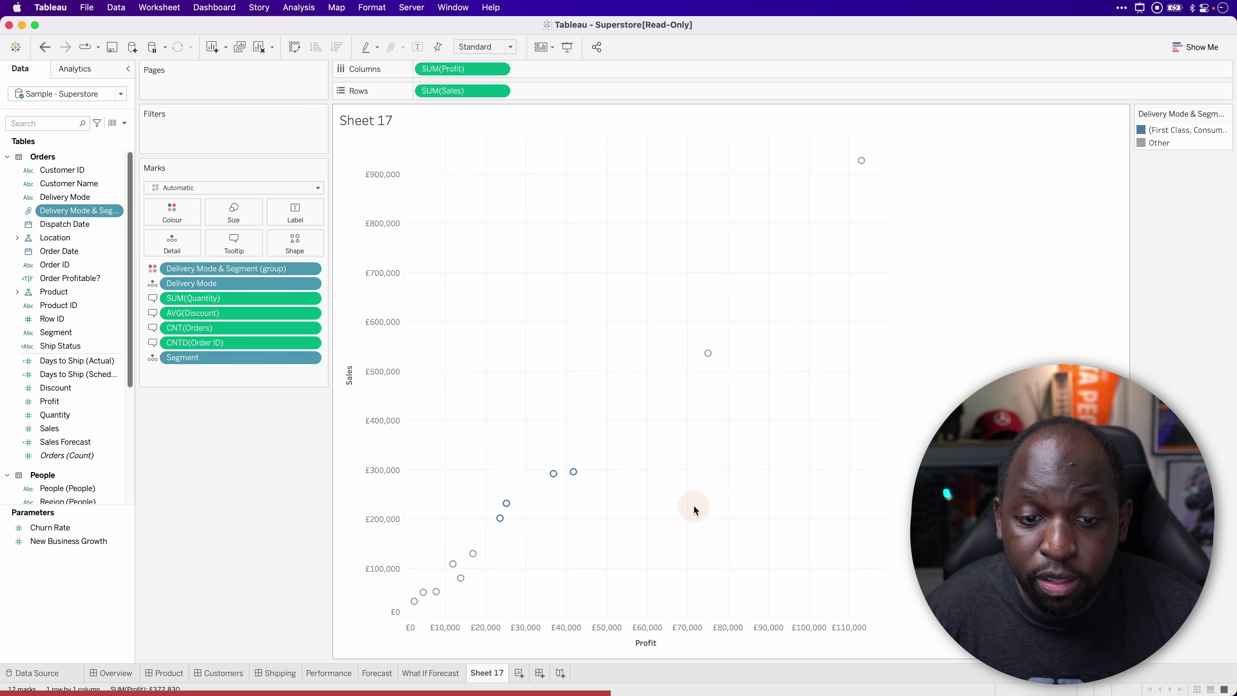
pyautogui.click(39, 50)
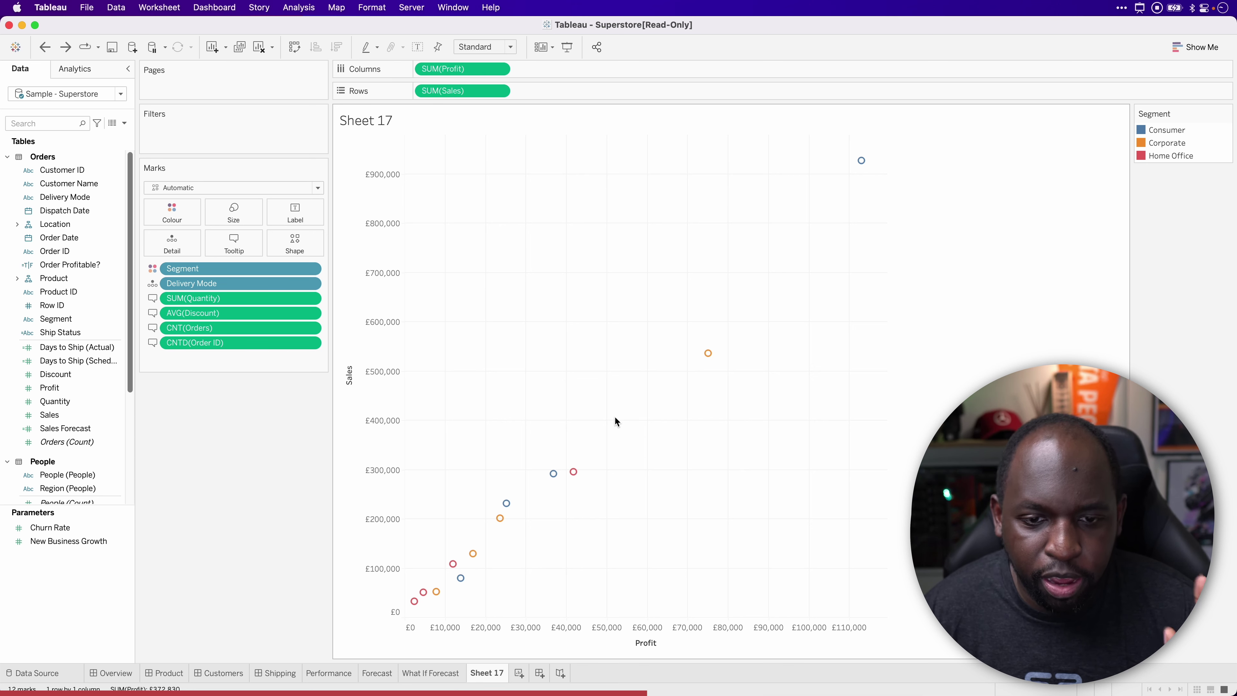
# Select the orange Standard Class, Corporate mark near £536K sales and analyse it with Explain Data
pyautogui.click(708, 354)
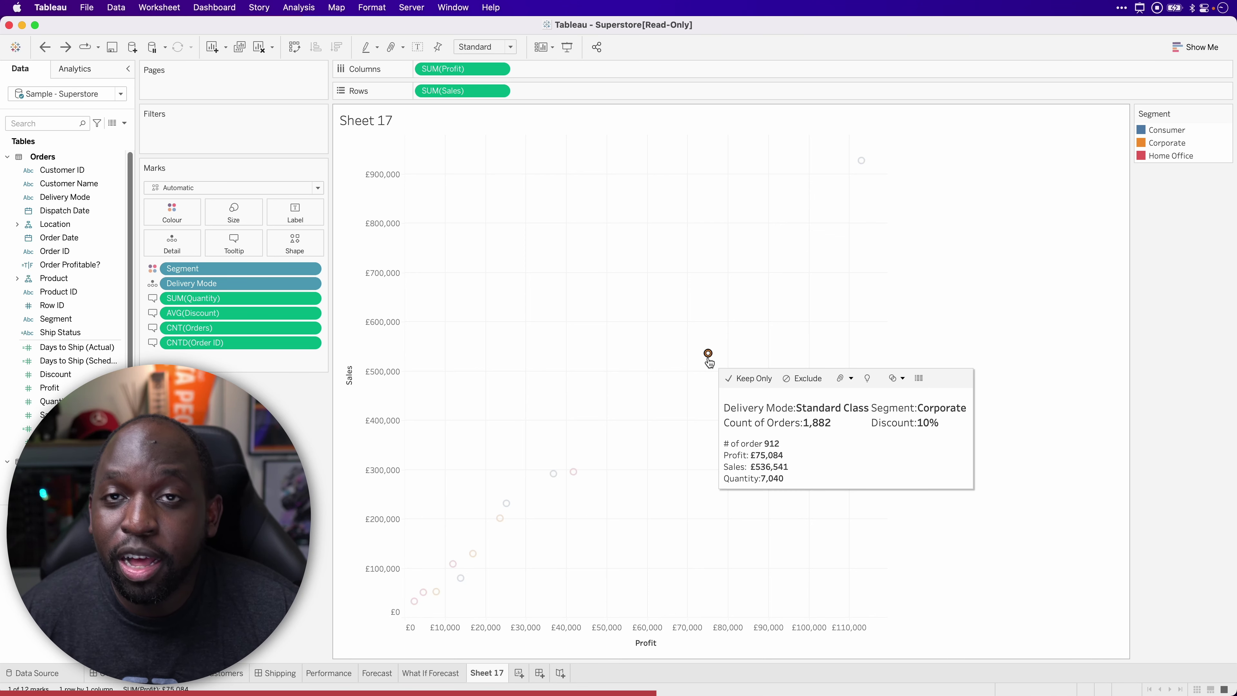
pyautogui.click(708, 354)
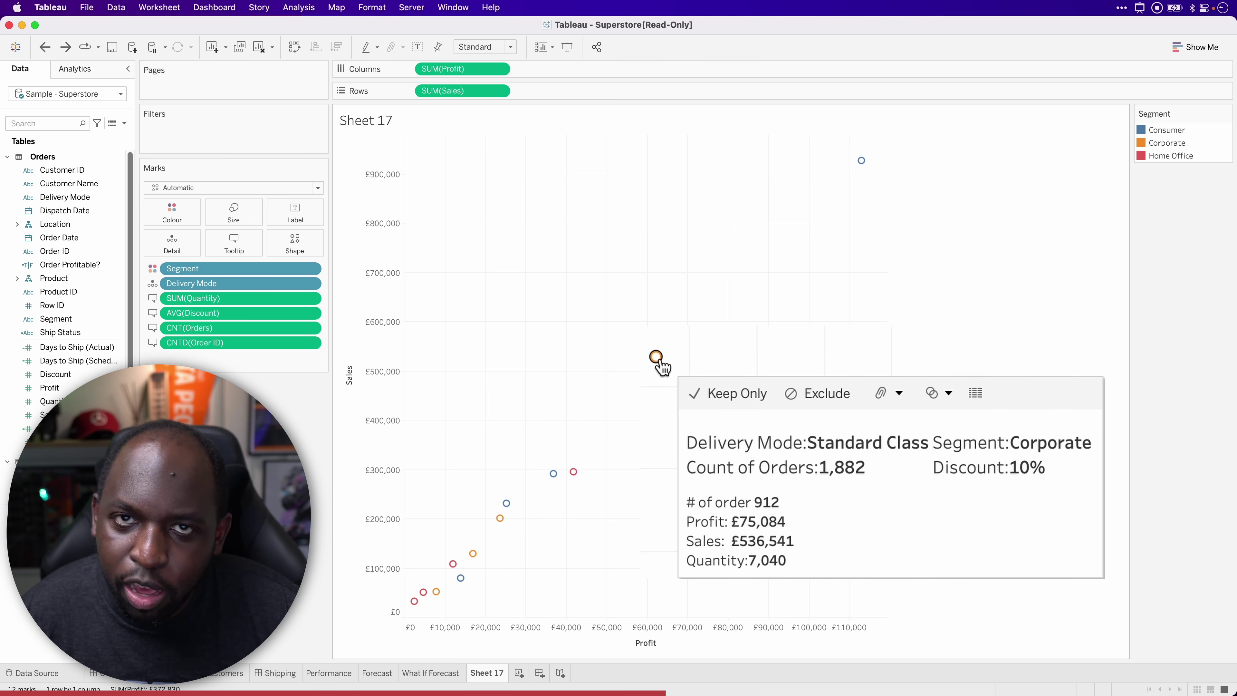
pyautogui.click(656, 357)
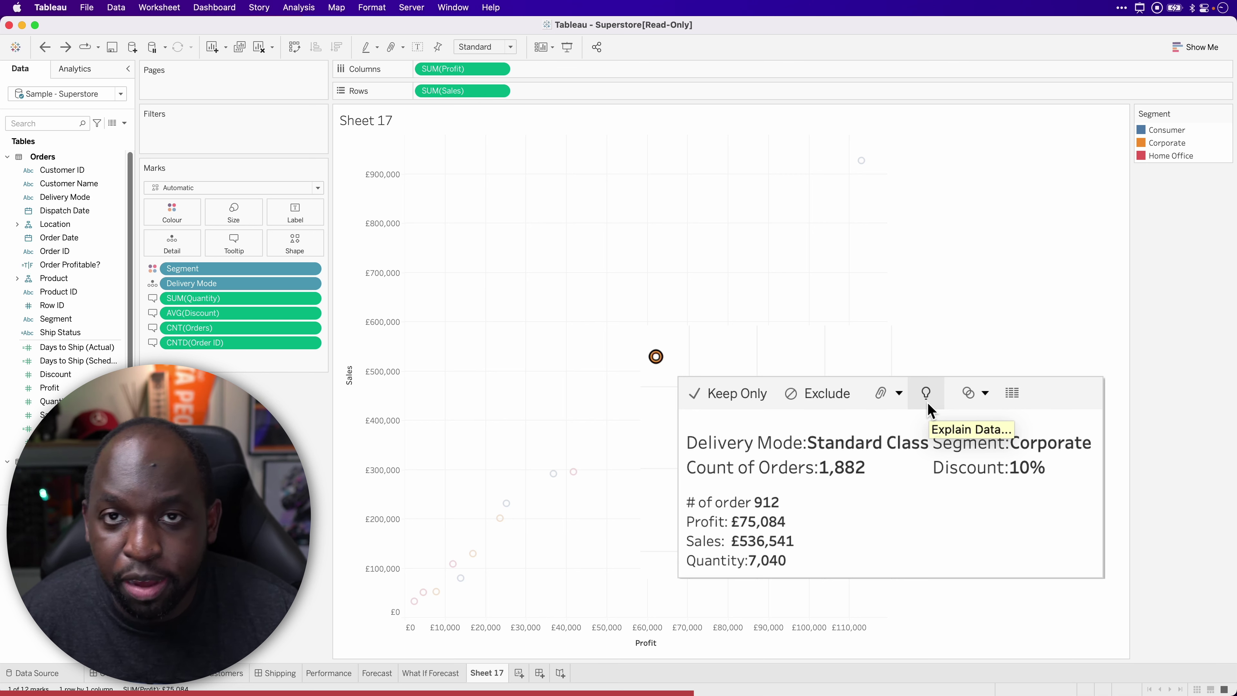
pyautogui.click(928, 405)
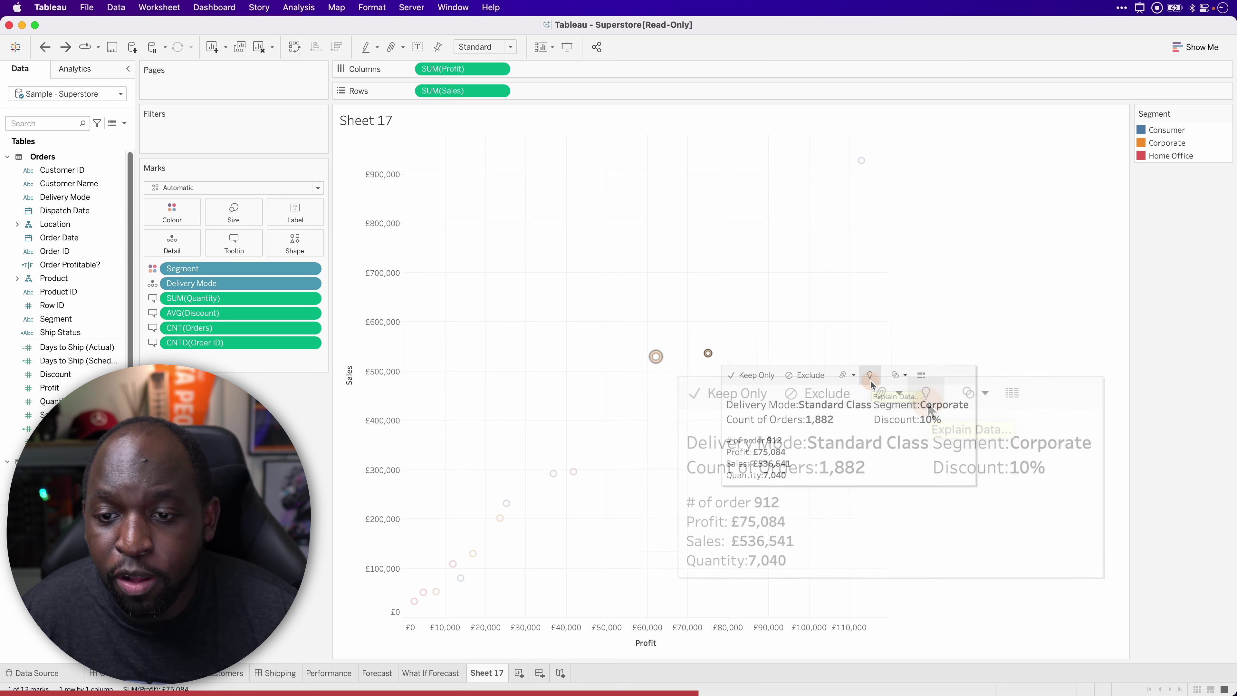
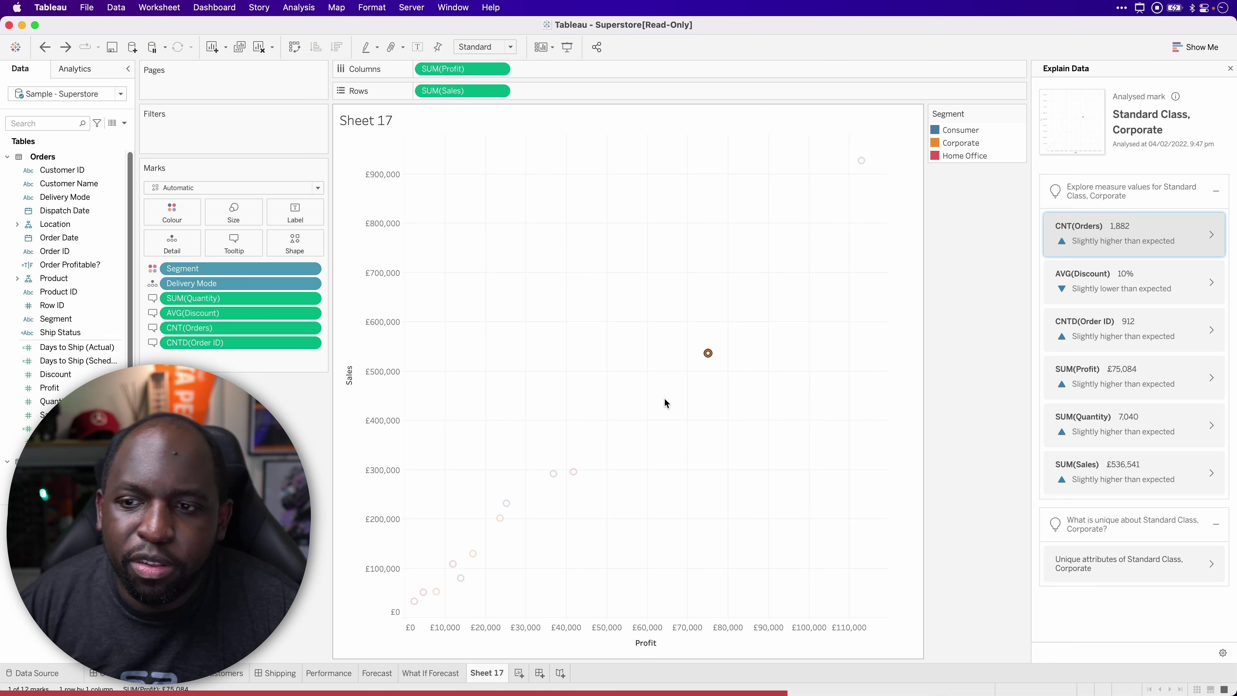
# Review the CNT(Orders) and AVG(Discount) explanations in Explain Data
pyautogui.click(1203, 236)
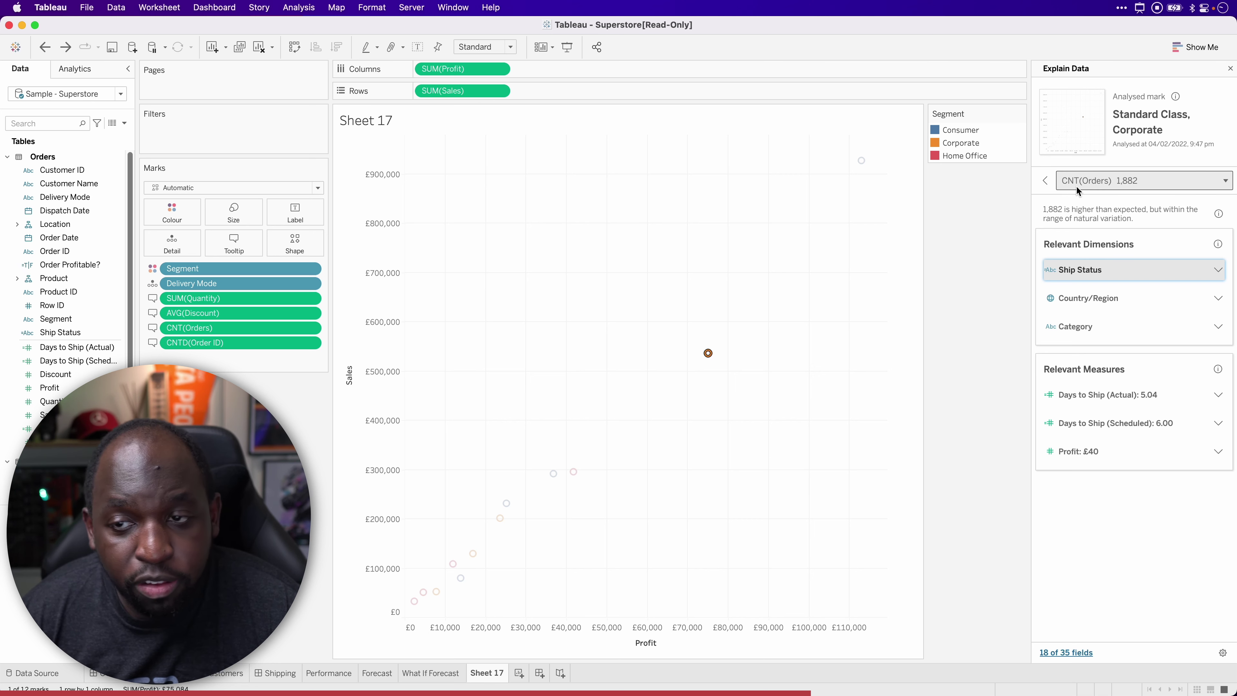
pyautogui.click(1045, 180)
pyautogui.click(1122, 283)
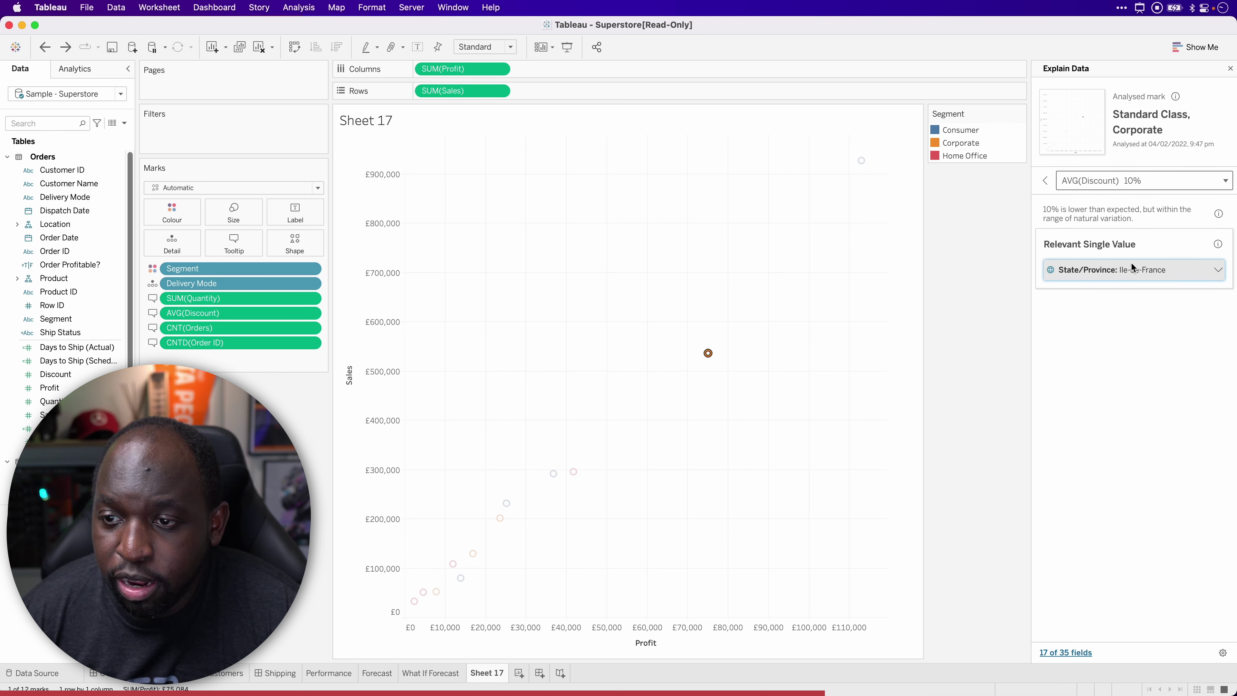
pyautogui.click(1048, 182)
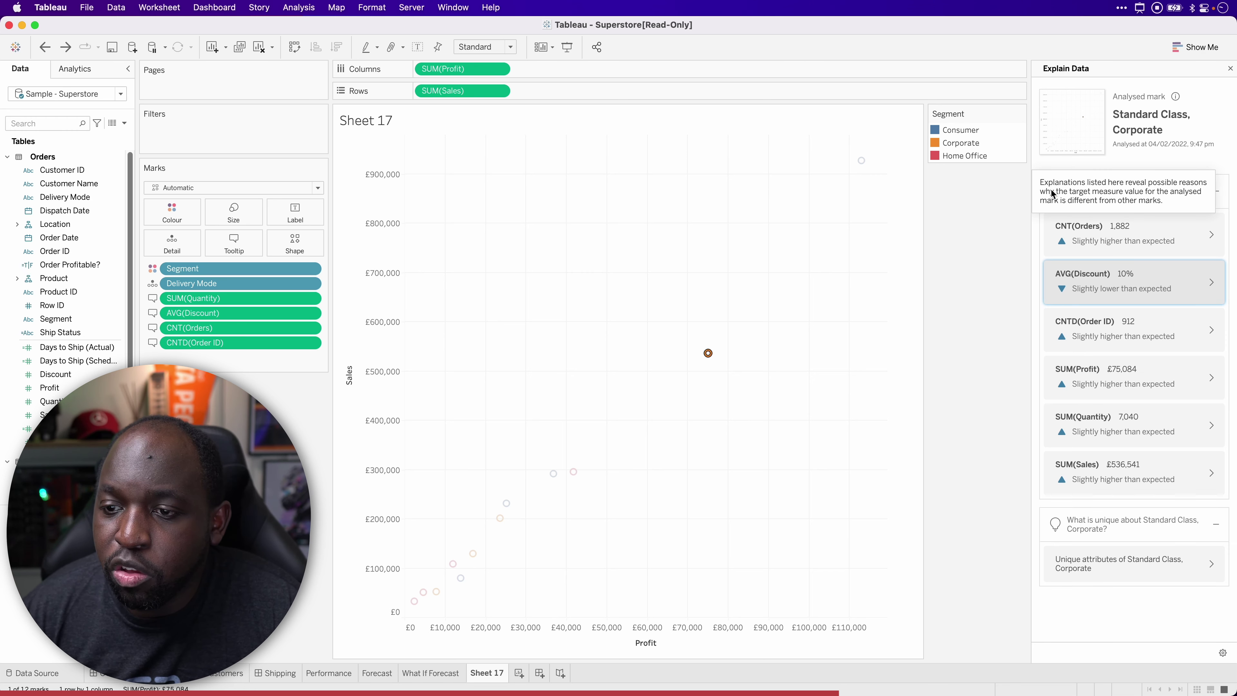
# Open the CNTD(Order ID) 912 explanation and send its Ship Status distribution chart to a new sheet
pyautogui.click(1167, 331)
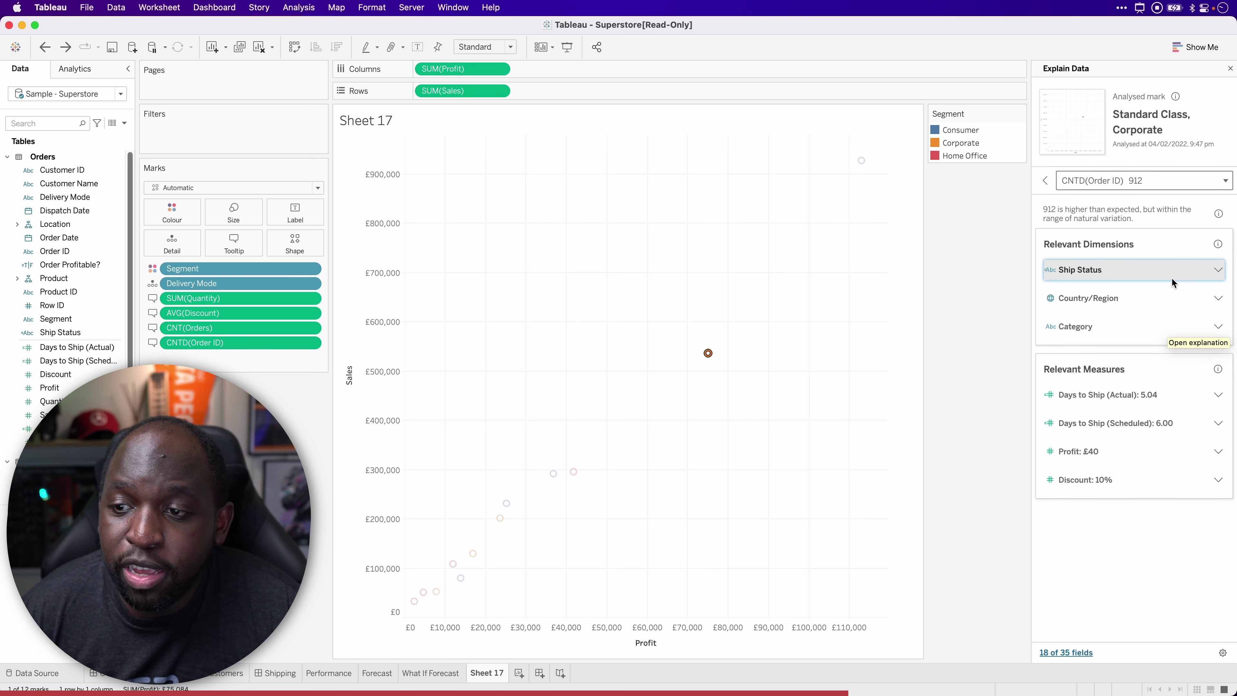
pyautogui.click(1203, 273)
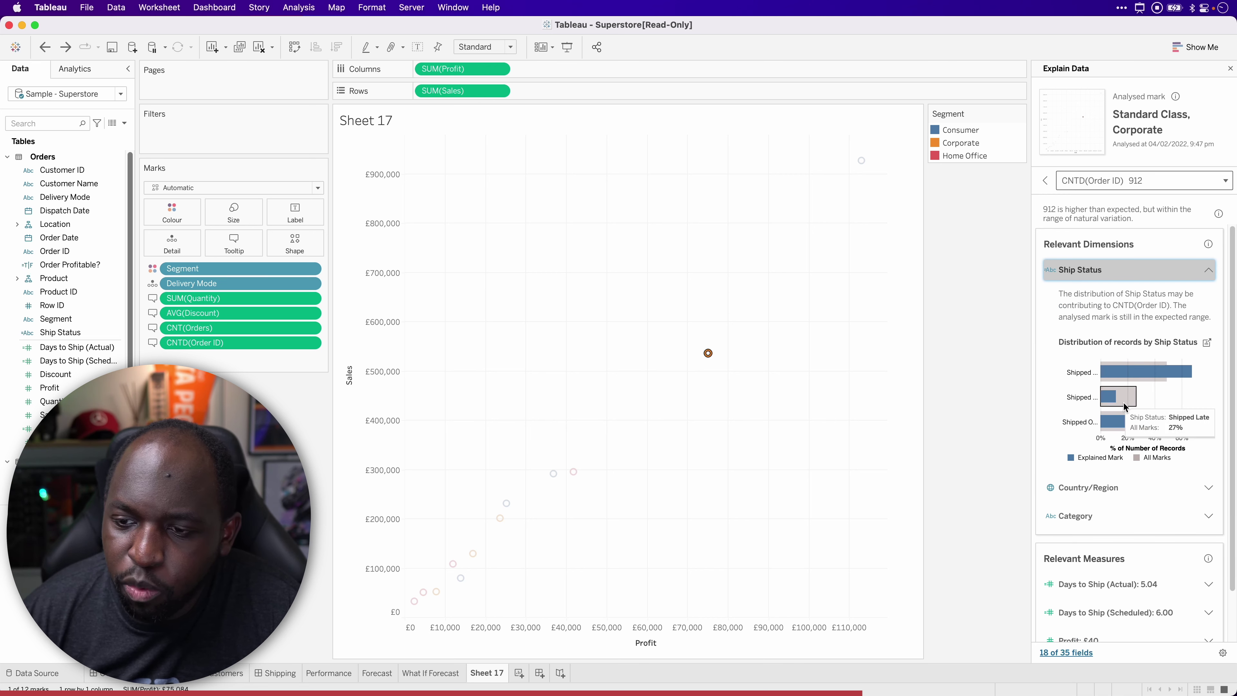
pyautogui.scroll(-2, 1123, 402)
pyautogui.click(1205, 287)
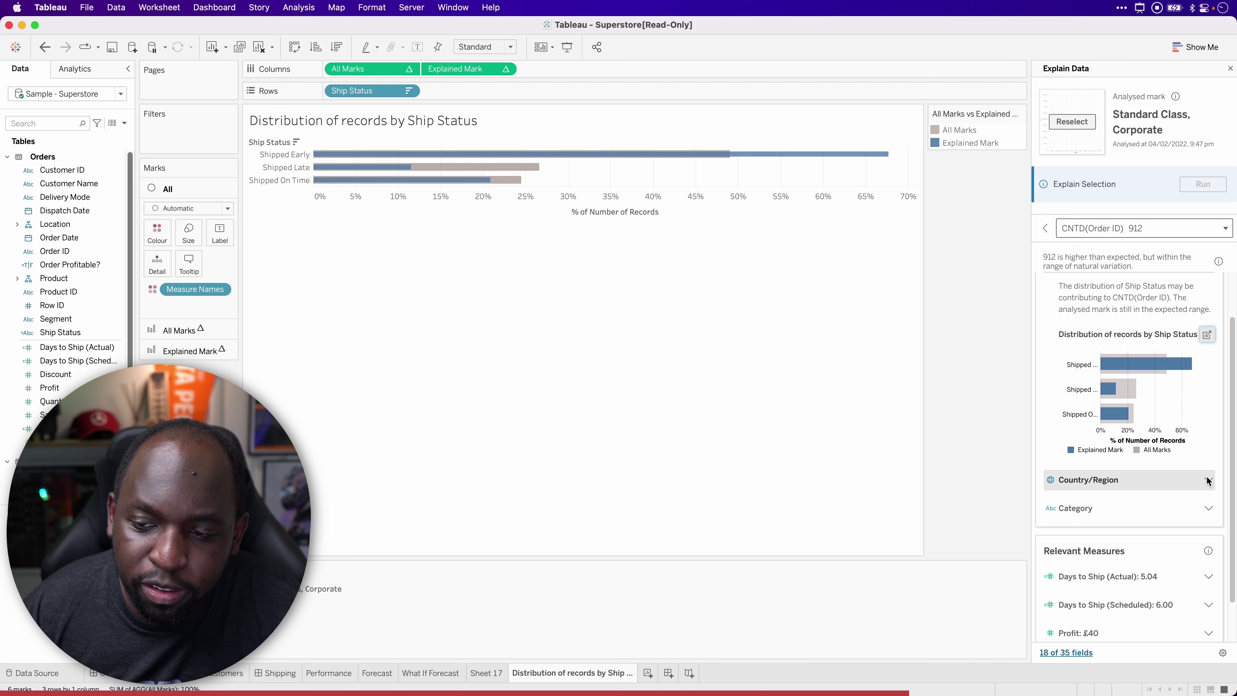
# Expand the Country/Region and Category explanations, then close the Explain Data panel
pyautogui.click(1183, 479)
pyautogui.scroll(-5, 1116, 525)
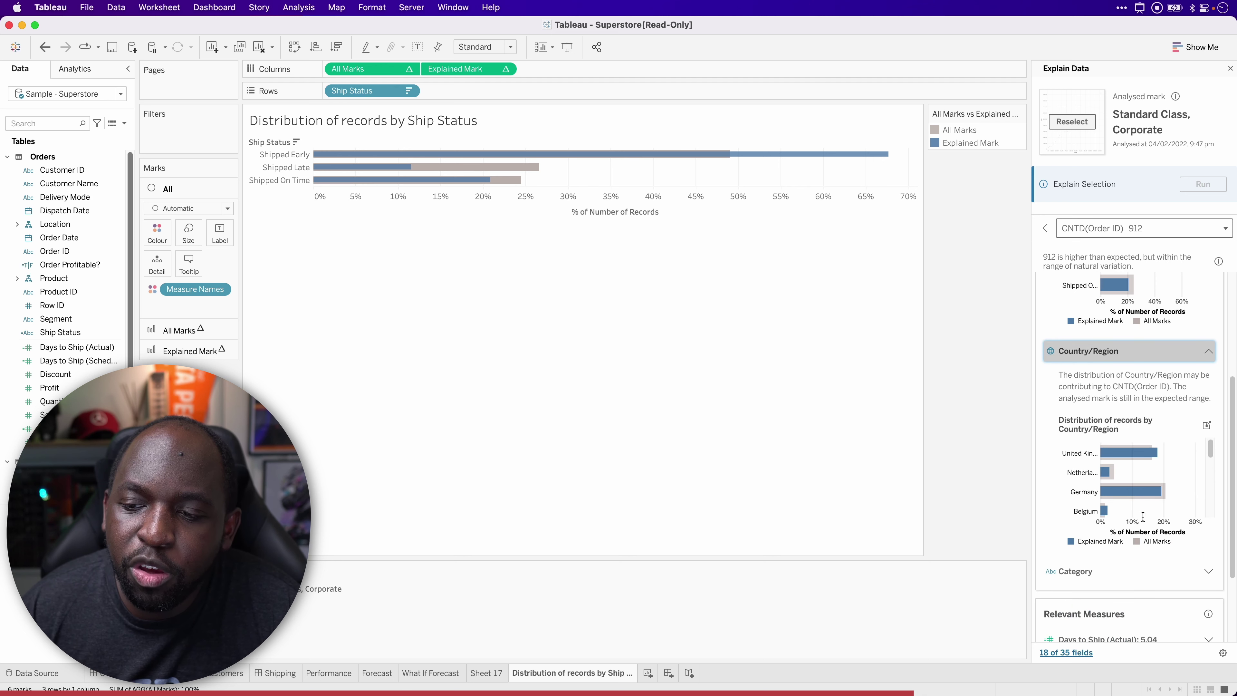
pyautogui.click(1205, 574)
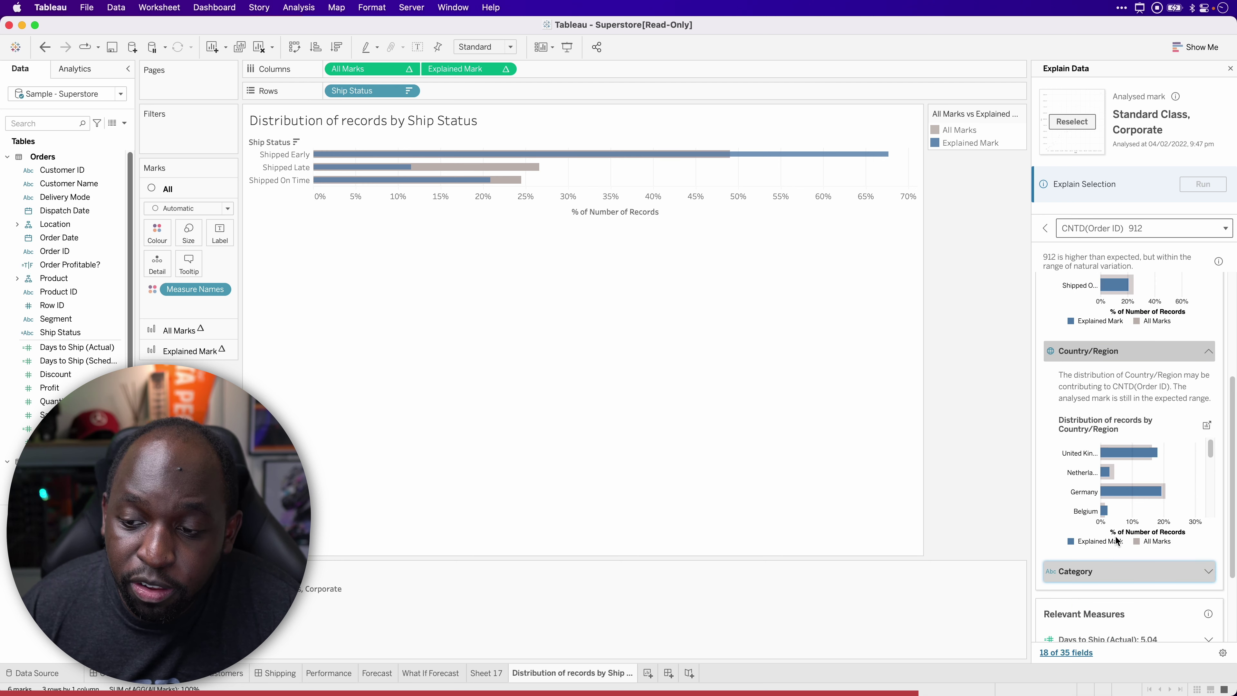
pyautogui.scroll(-2, 1128, 520)
pyautogui.scroll(-10, 1128, 521)
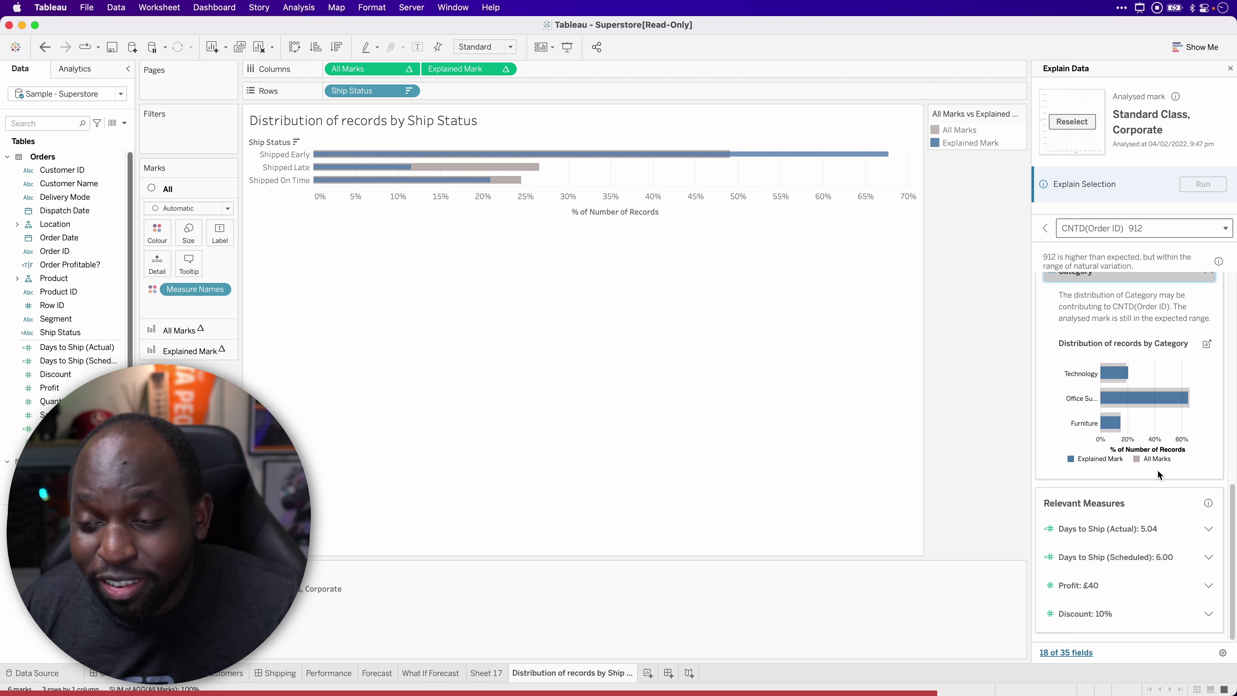
pyautogui.click(1230, 70)
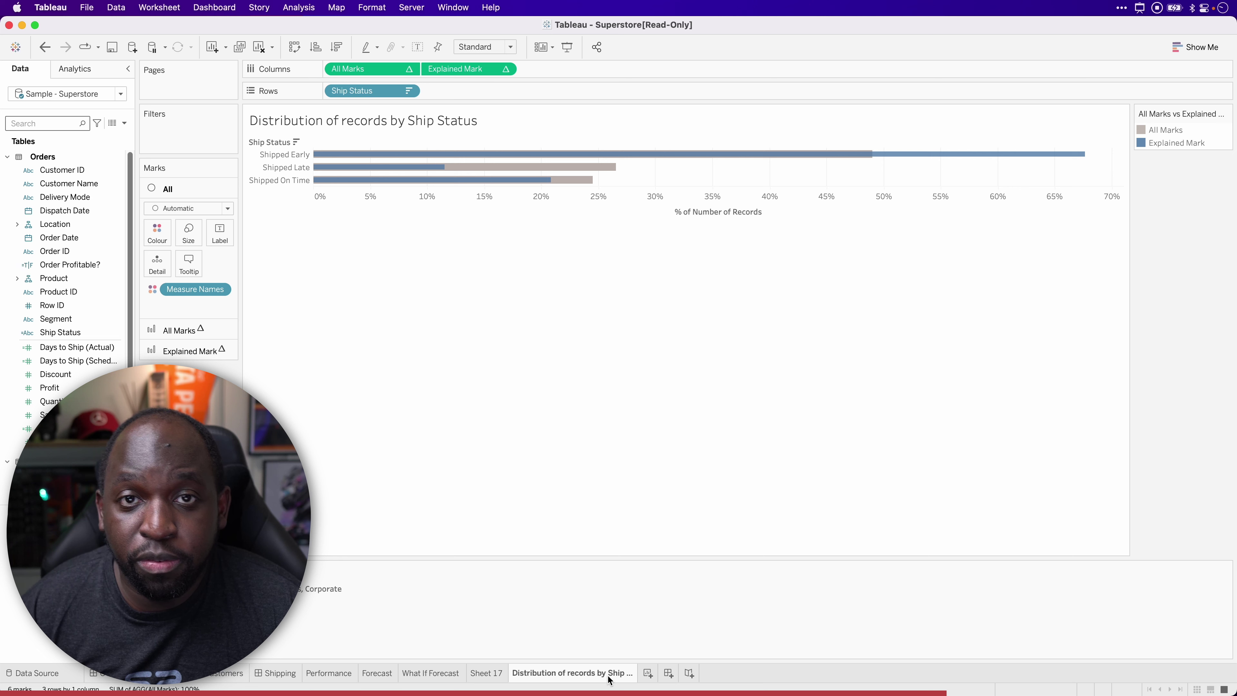
pyautogui.moveTo(607, 675)
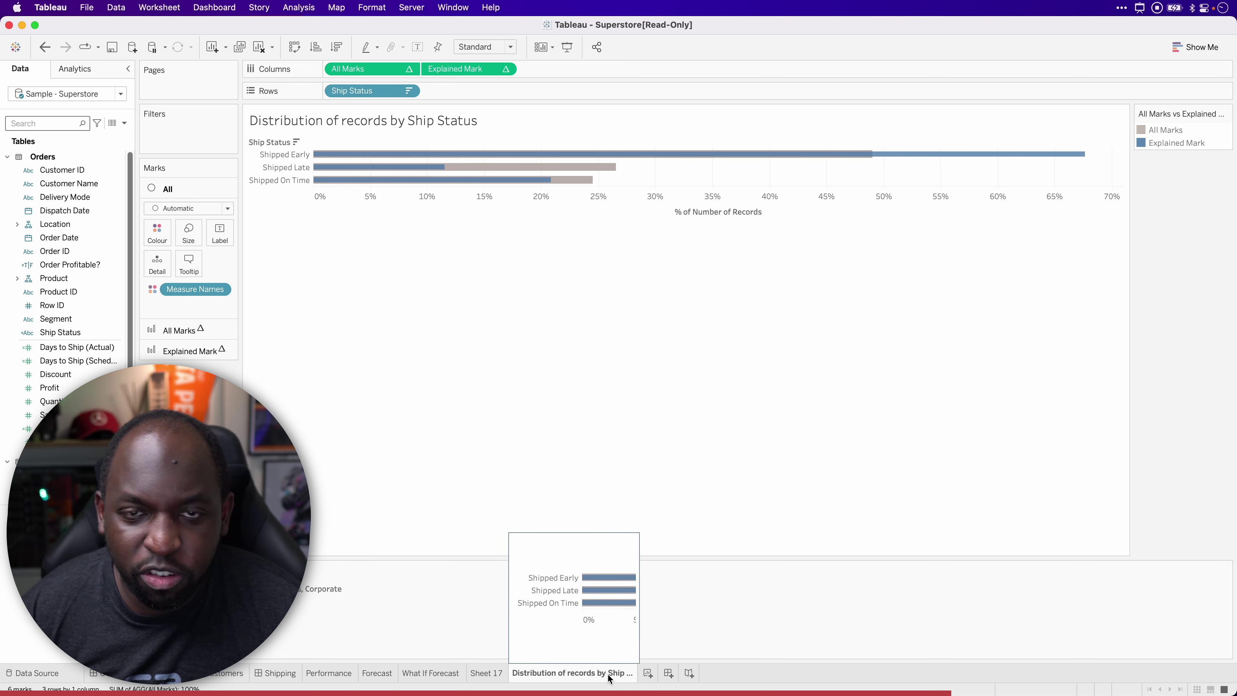
# Switch to Sheet 17 and clear the current mark selection
pyautogui.press('super+f')
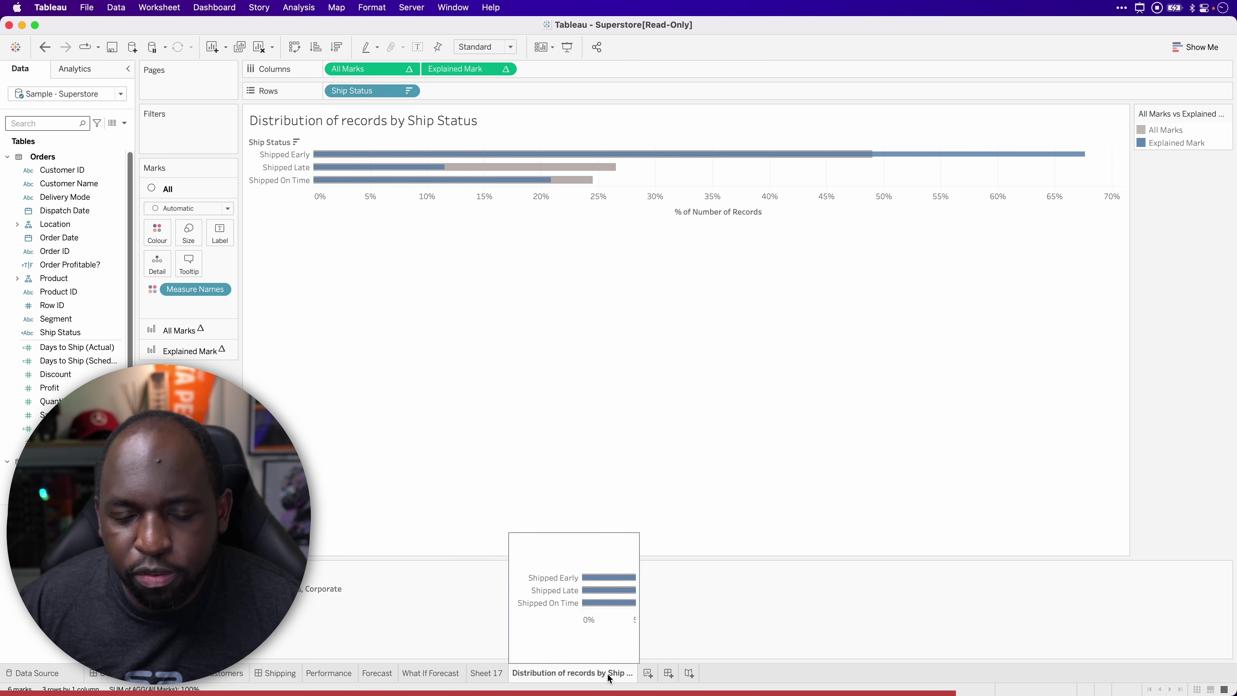
pyautogui.click(500, 674)
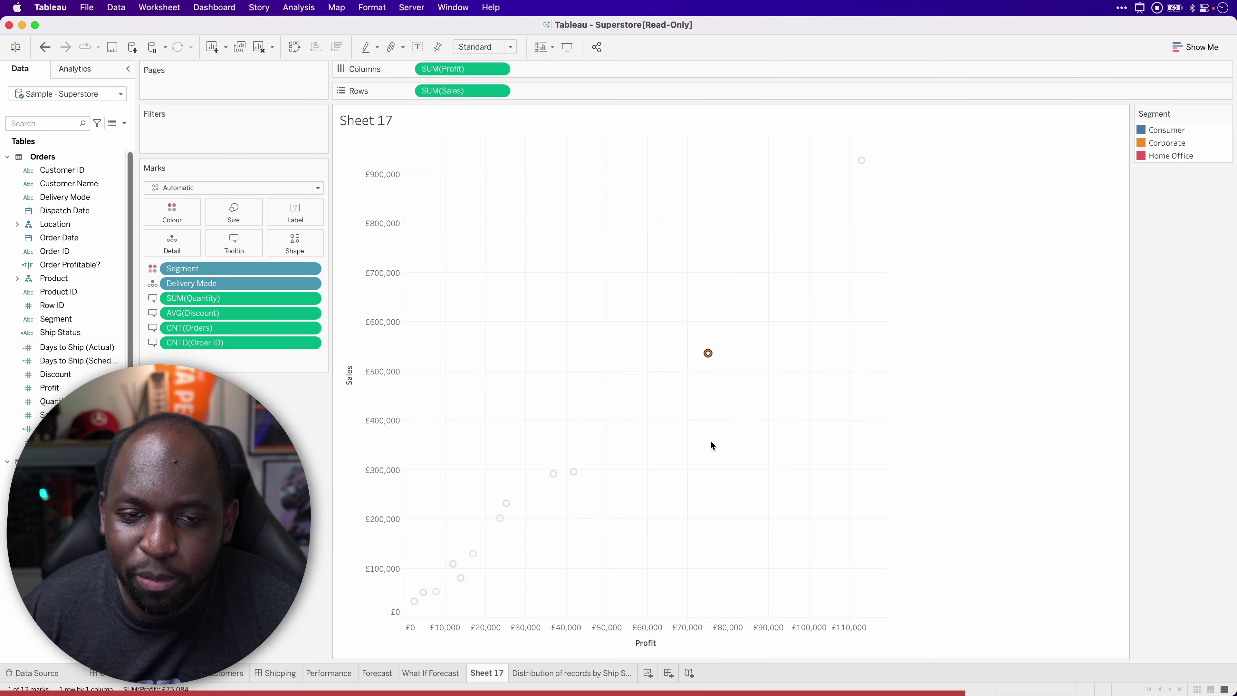
pyautogui.click(709, 354)
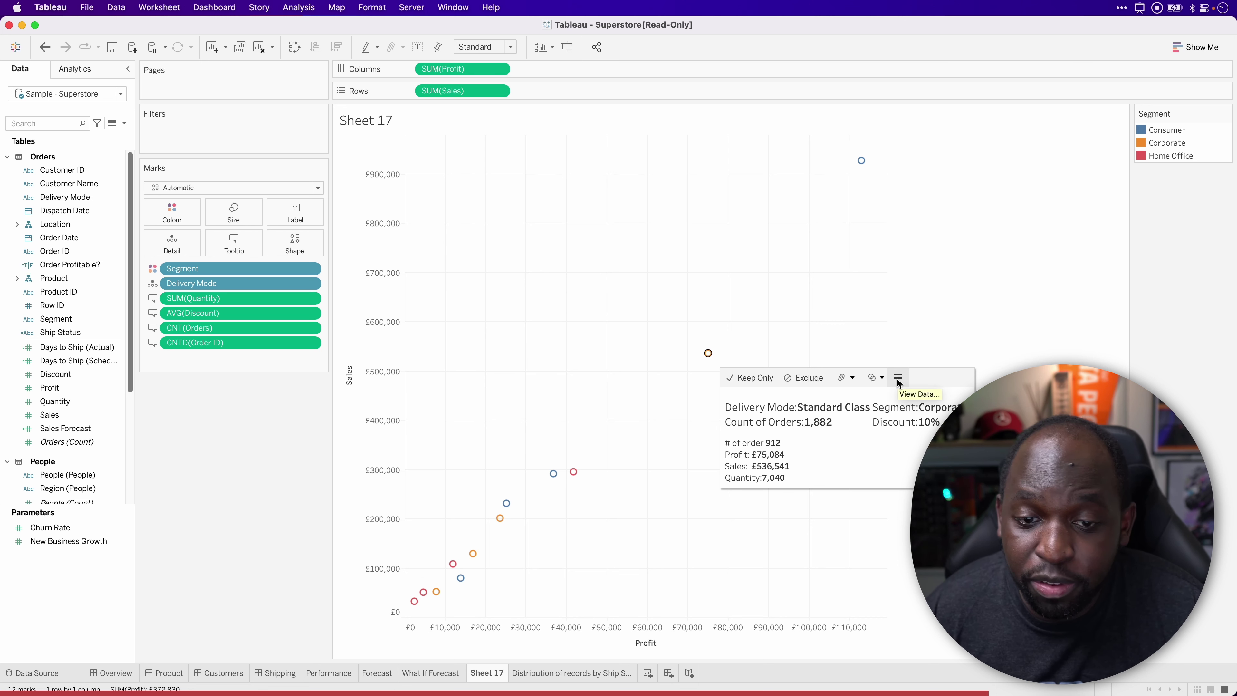
pyautogui.click(642, 383)
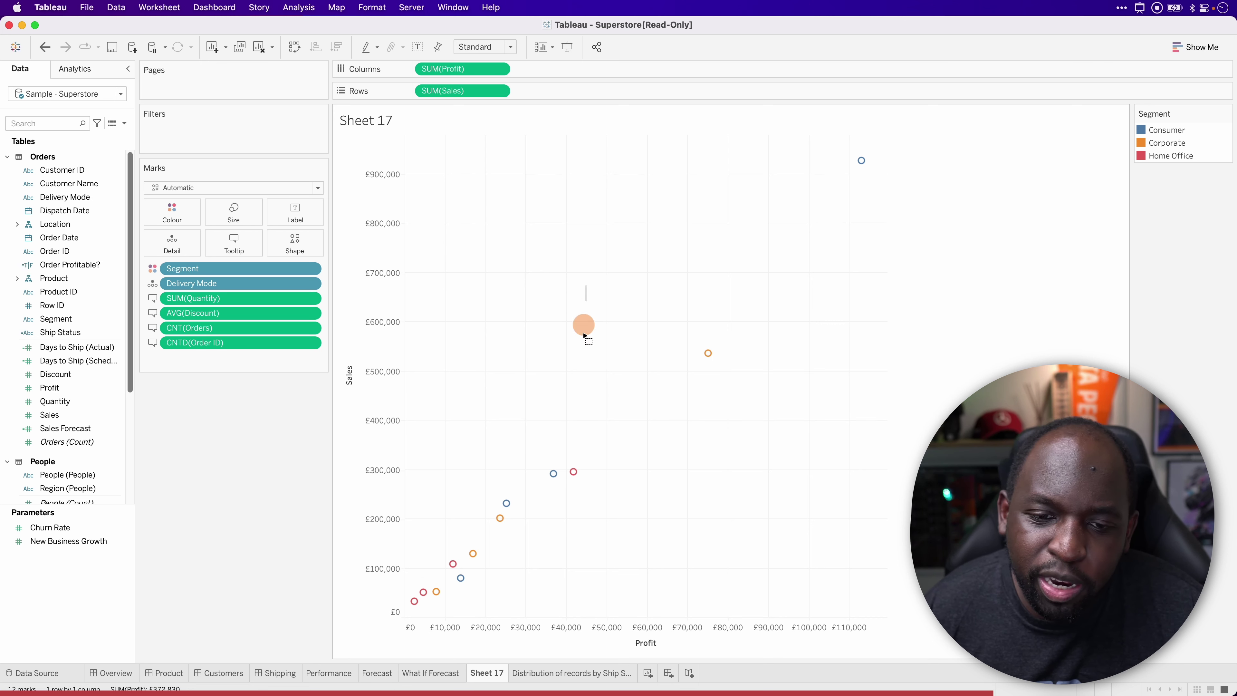
# Marquee-select the two marks near £290,000 sales and create Set 1 from them
pyautogui.moveTo(586, 284); pyautogui.dragTo(735, 549)
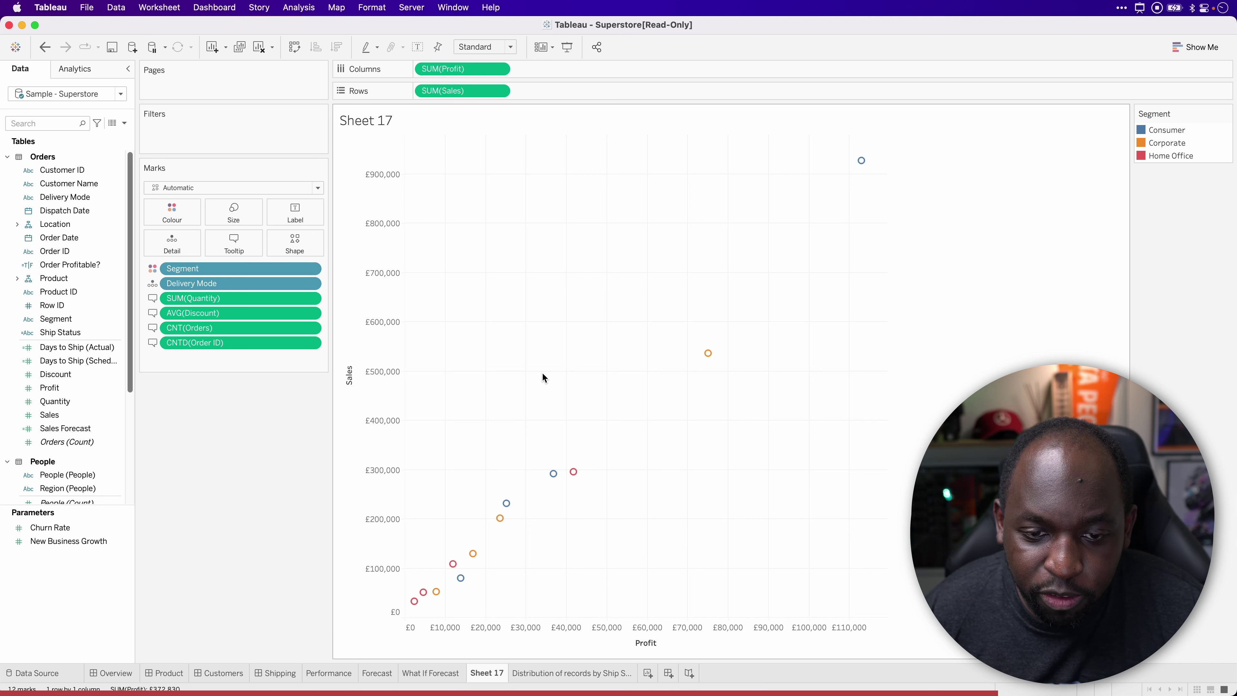
pyautogui.moveTo(535, 429); pyautogui.dragTo(621, 505)
pyautogui.moveTo(585, 478)
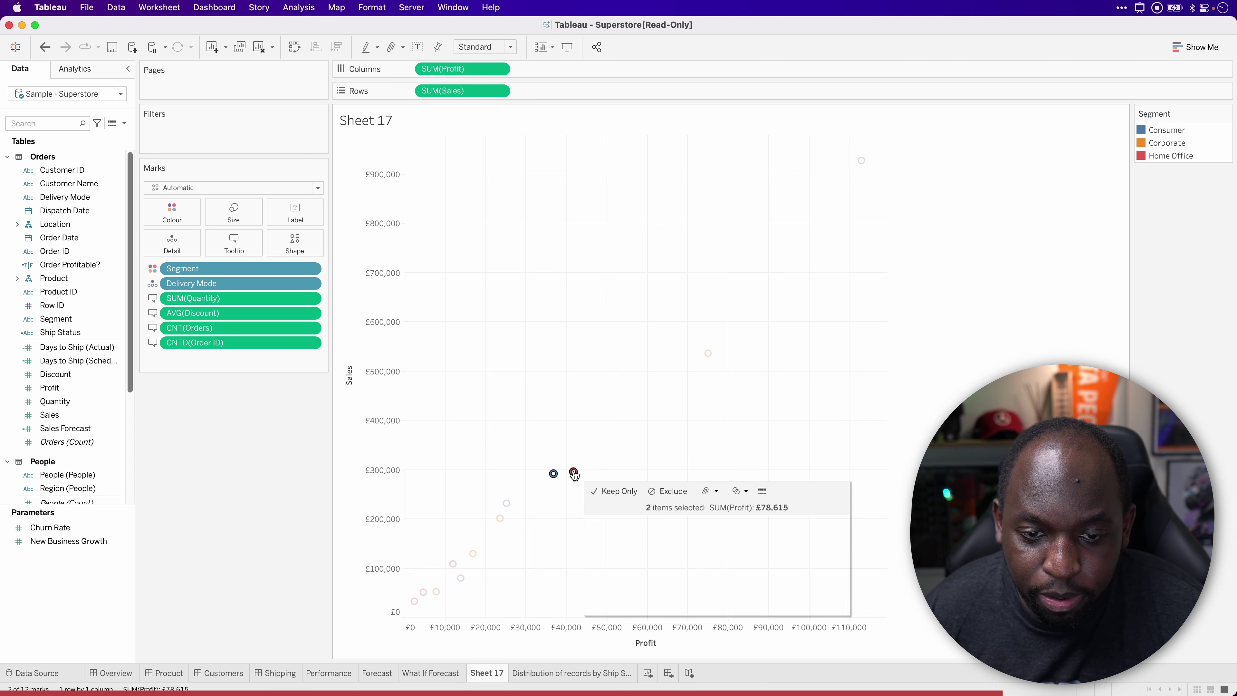
pyautogui.click(745, 492)
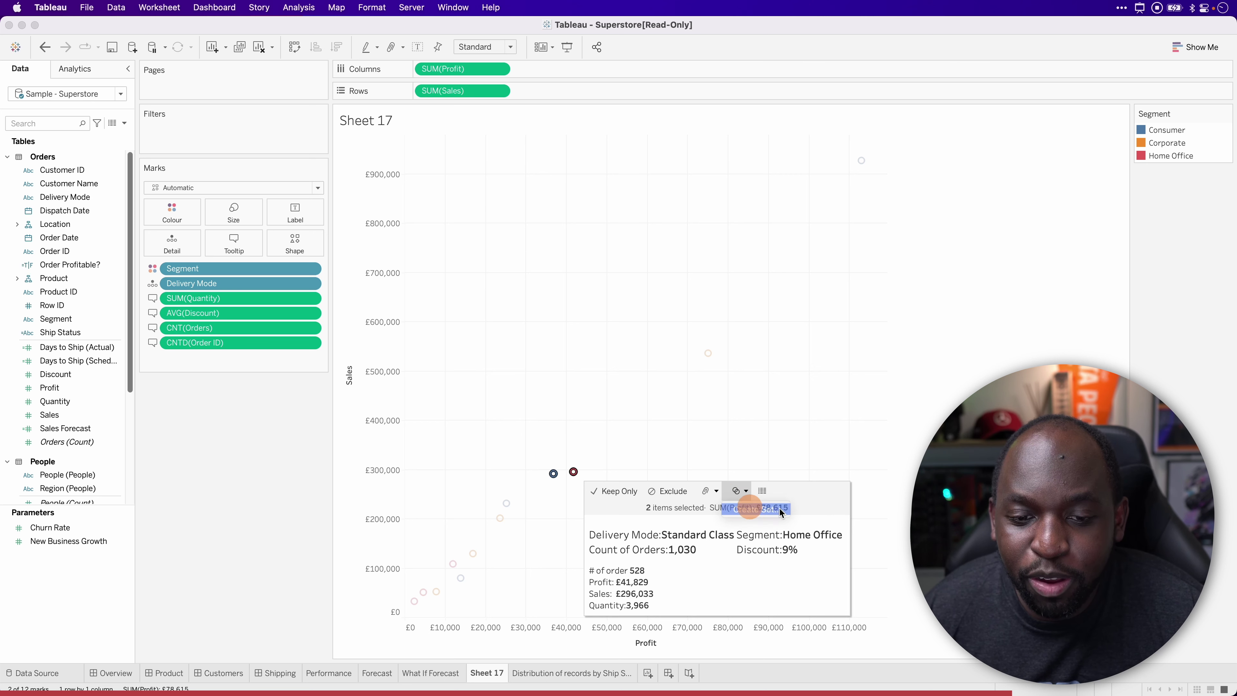
pyautogui.click(735, 507)
pyautogui.moveTo(540, 319)
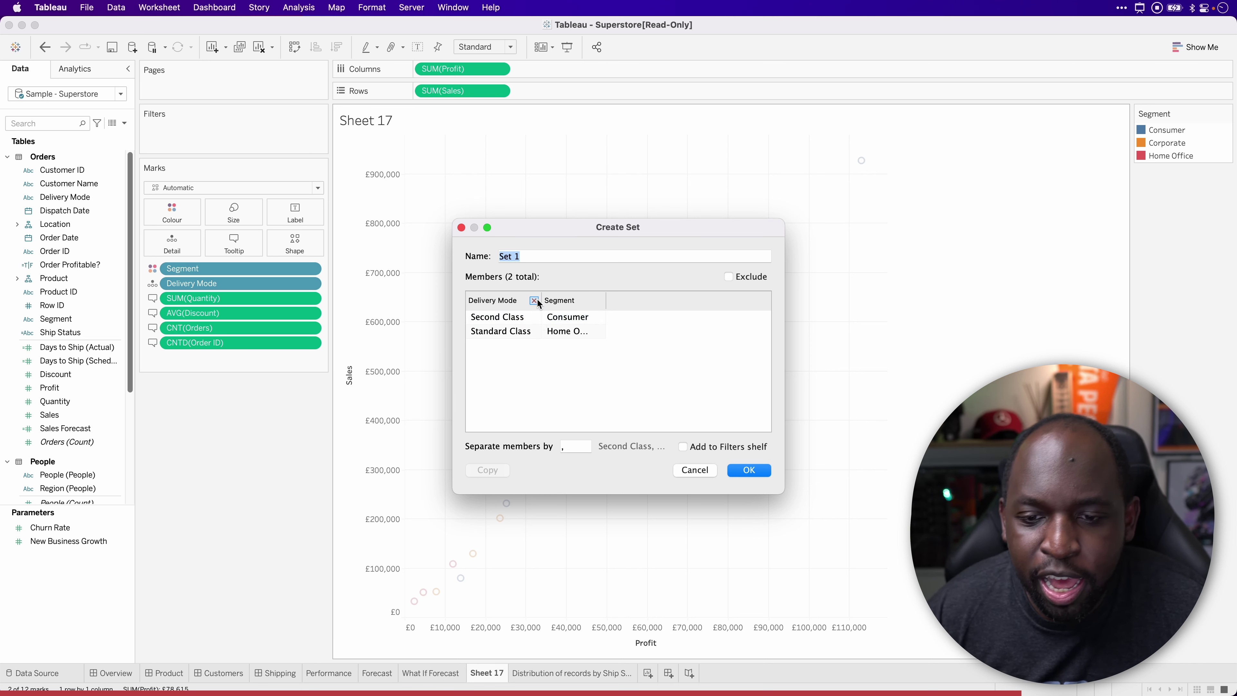
pyautogui.click(760, 471)
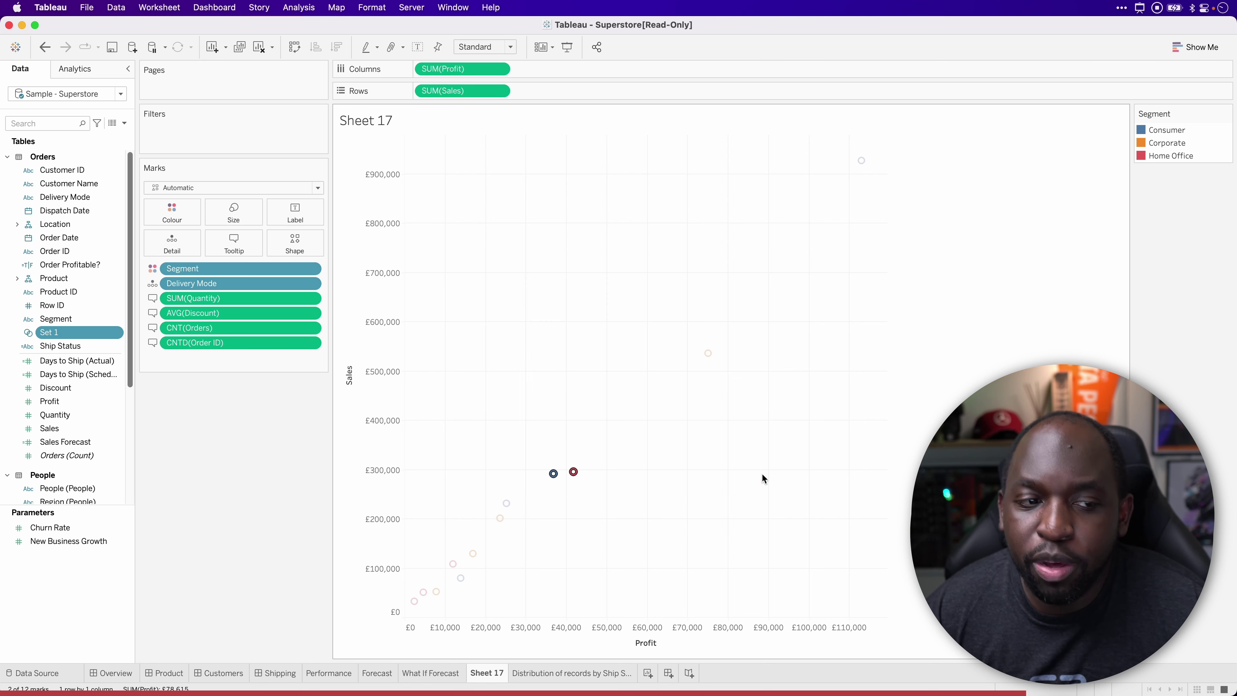
# Colour the scatter marks by Set 1 In/Out membership, then undo that colouring
pyautogui.press('ctrl')
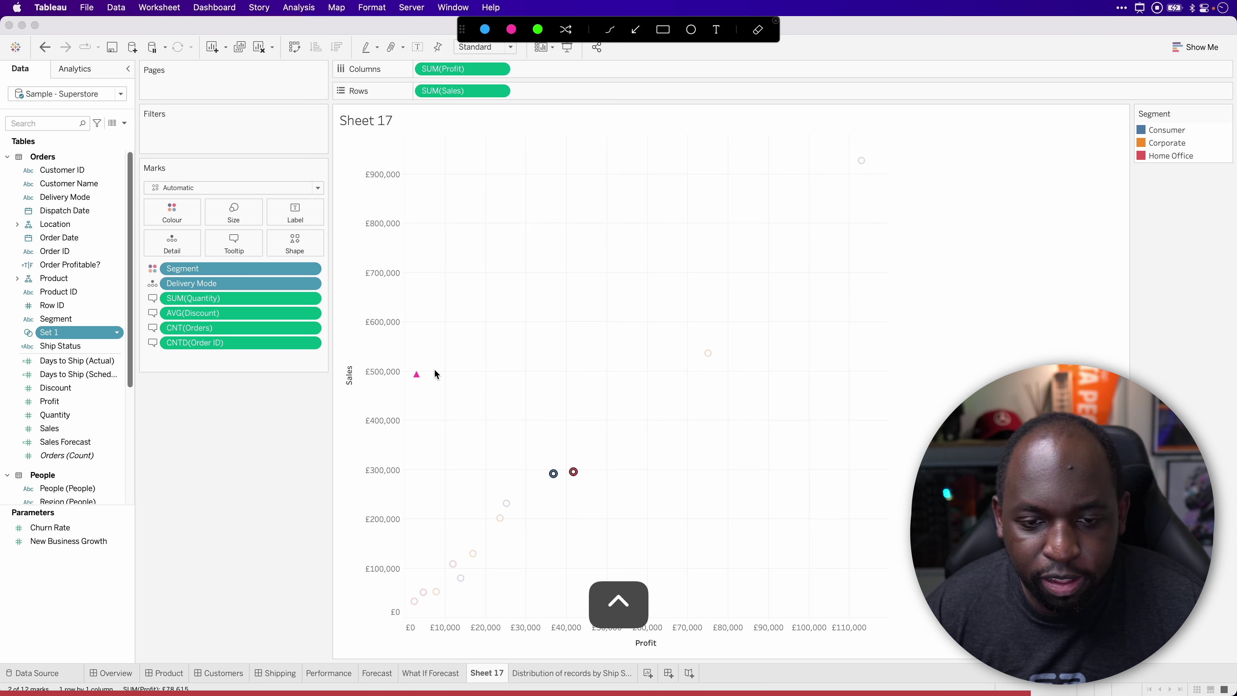
pyautogui.moveTo(564, 478)
pyautogui.mouseDown()
pyautogui.moveTo(220, 389)
pyautogui.moveTo(80, 336)
pyautogui.mouseUp()
pyautogui.press('ctrl')
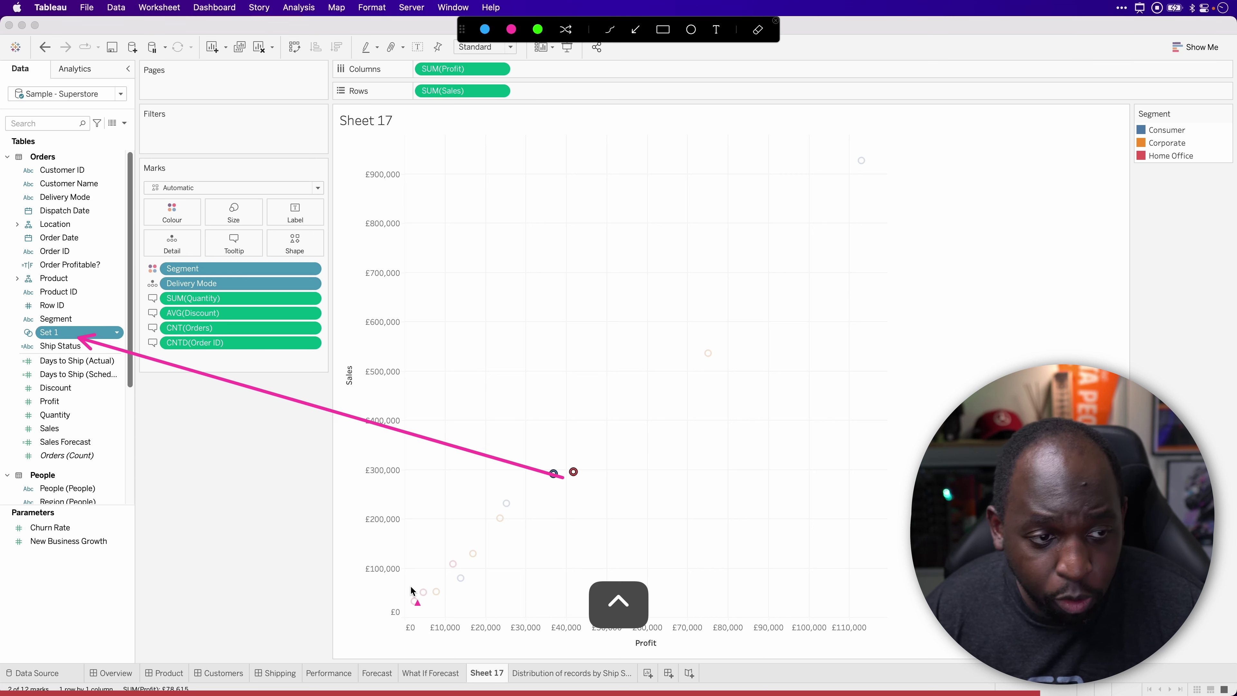
pyautogui.moveTo(44, 339); pyautogui.dragTo(173, 214)
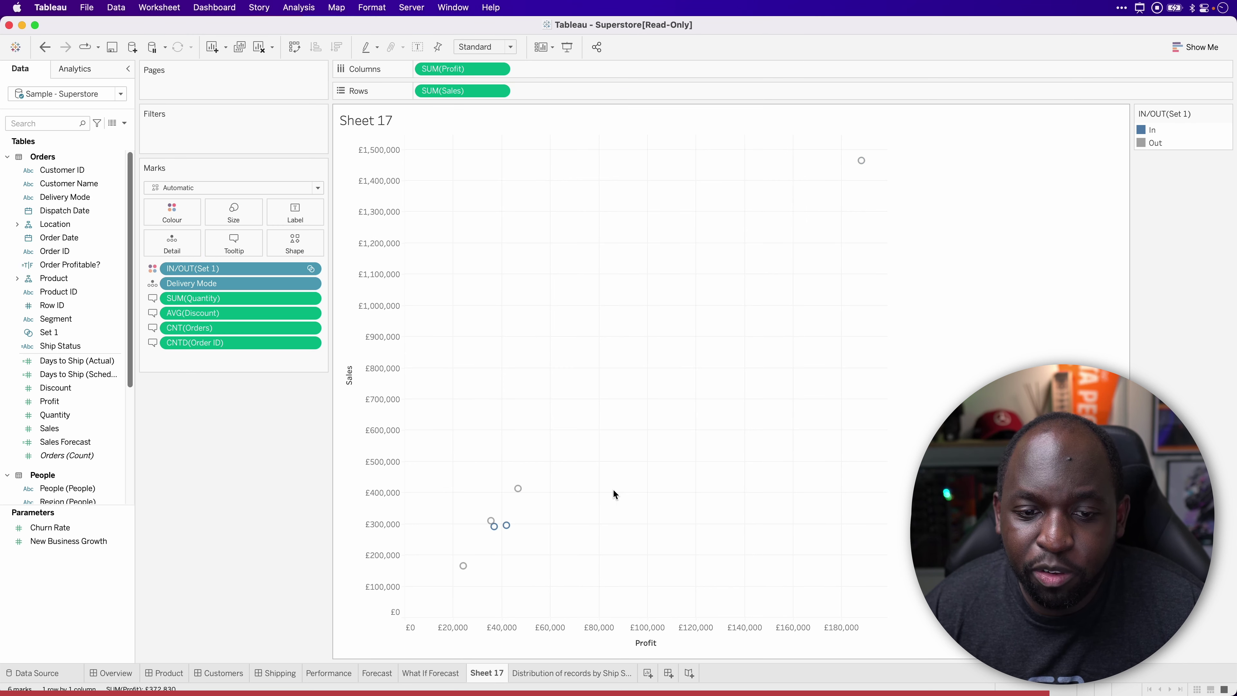
pyautogui.moveTo(507, 531)
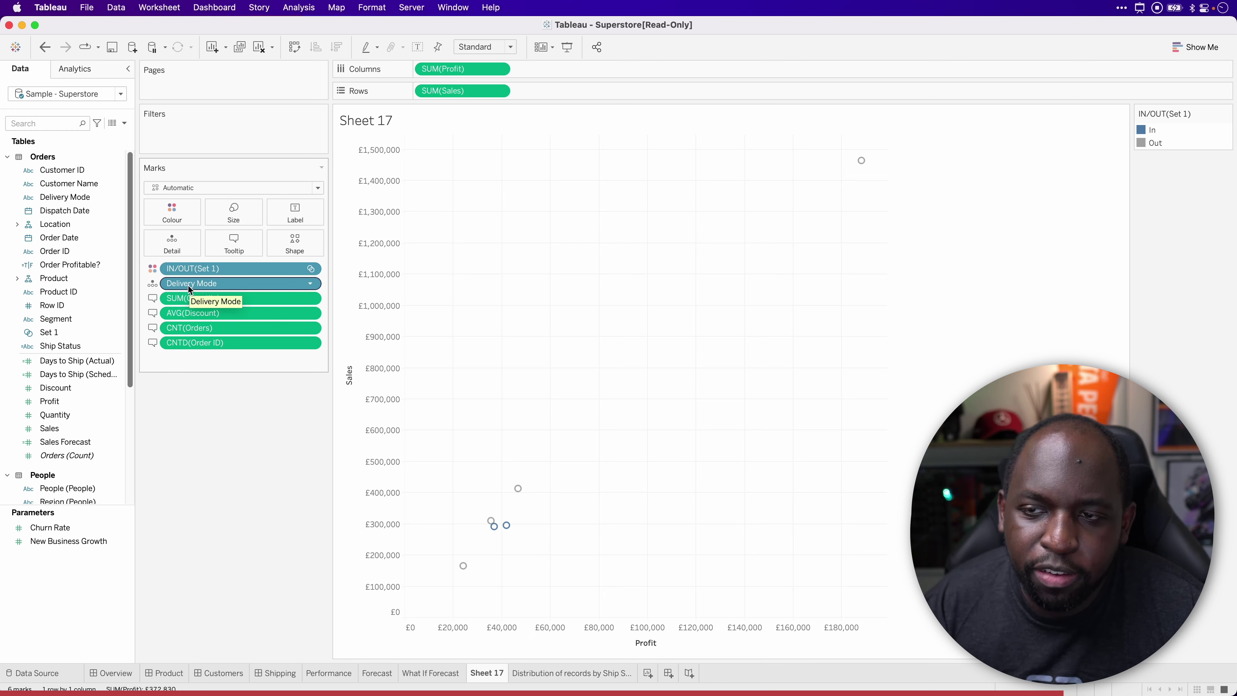
pyautogui.click(45, 47)
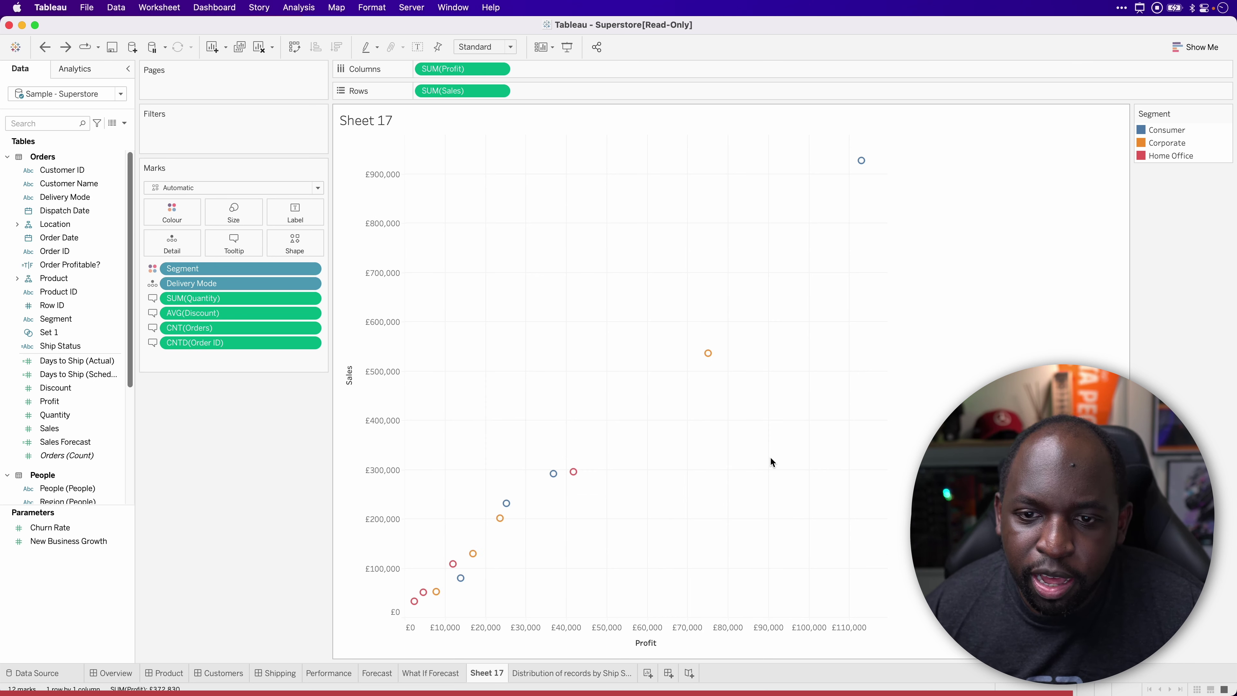
# View the Standard Class Corporate mark's data, checking Summary and its 1,882 order rows, then close it
pyautogui.click(708, 352)
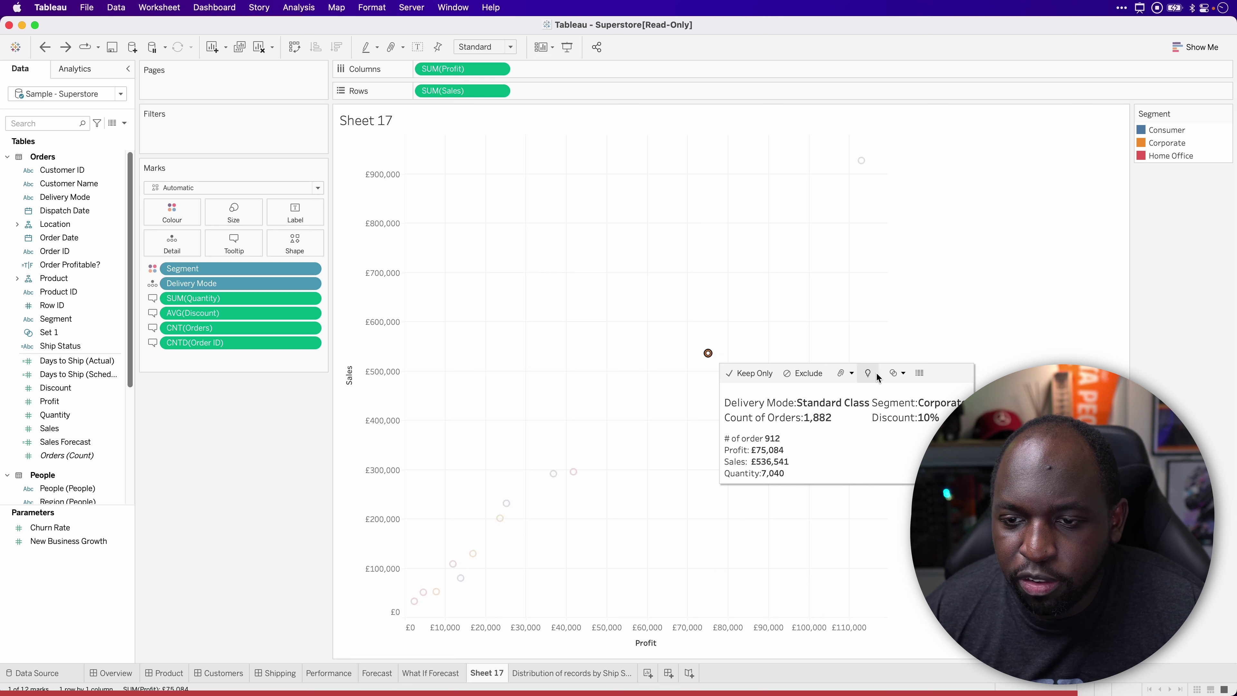
pyautogui.click(919, 373)
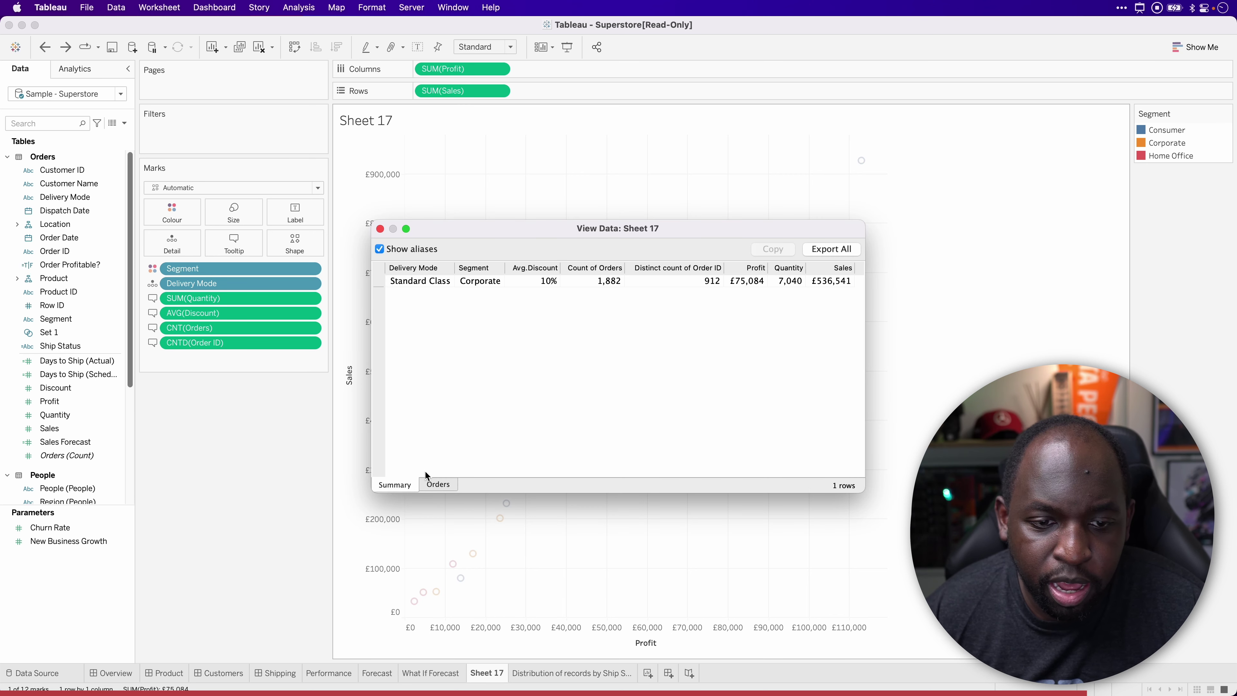
pyautogui.click(429, 483)
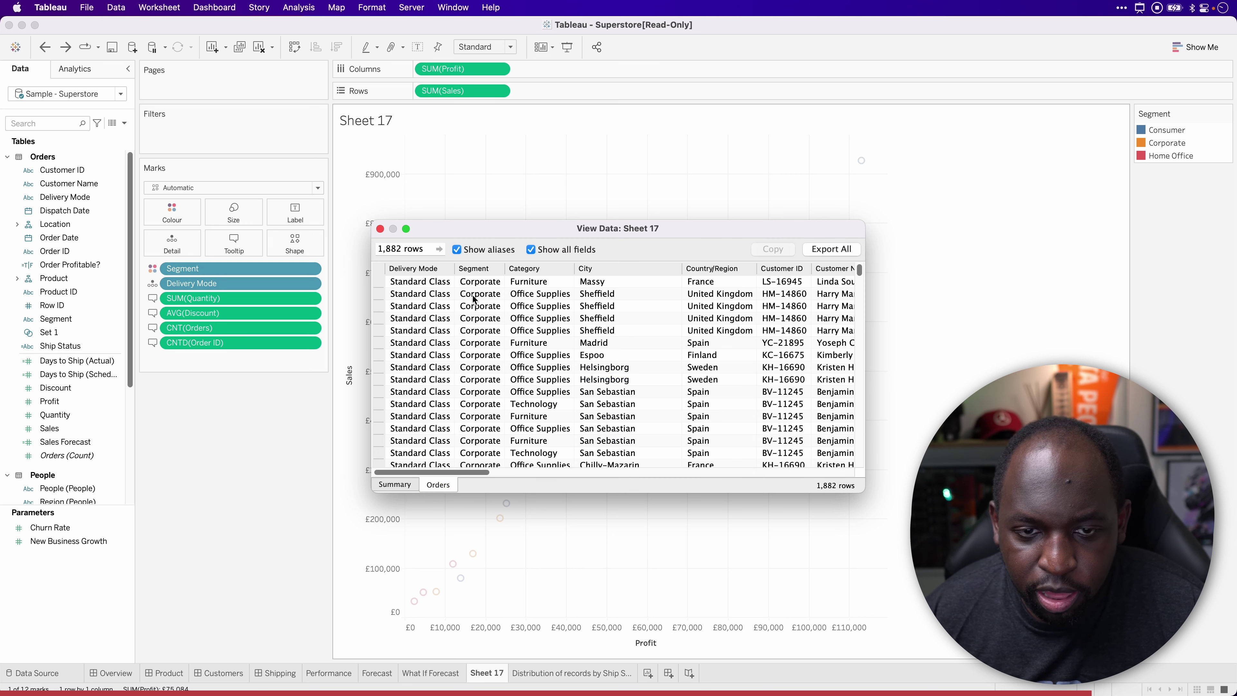
pyautogui.click(396, 484)
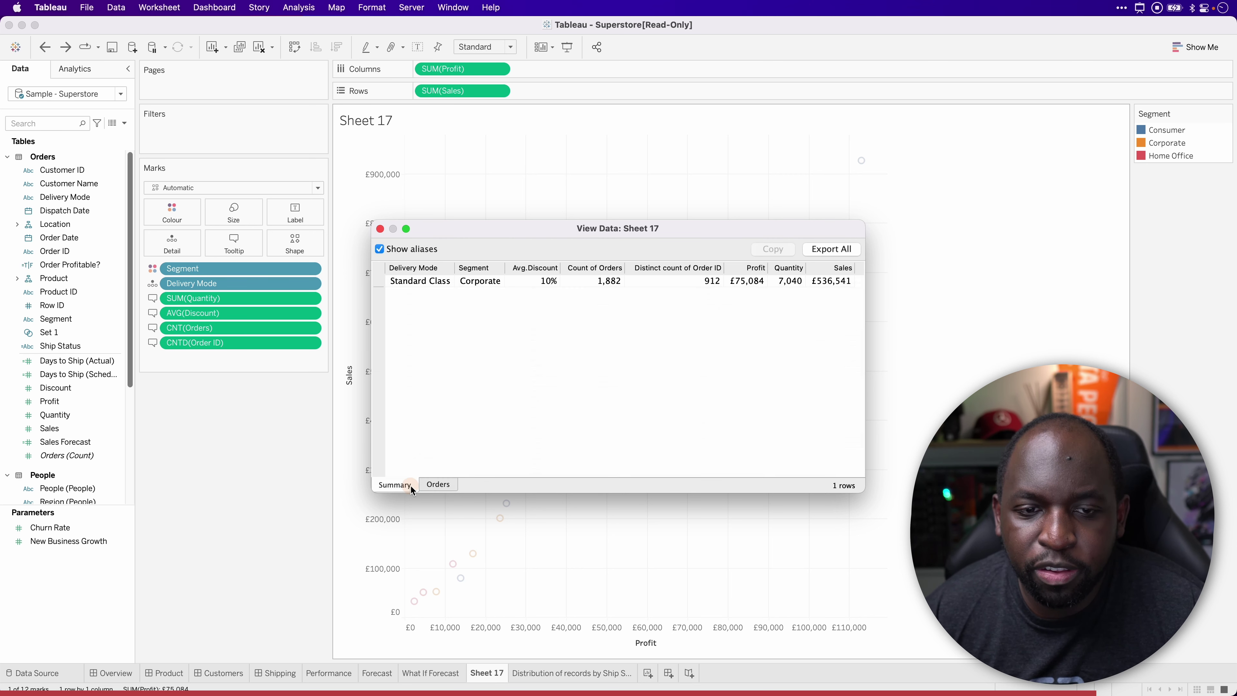
pyautogui.click(438, 484)
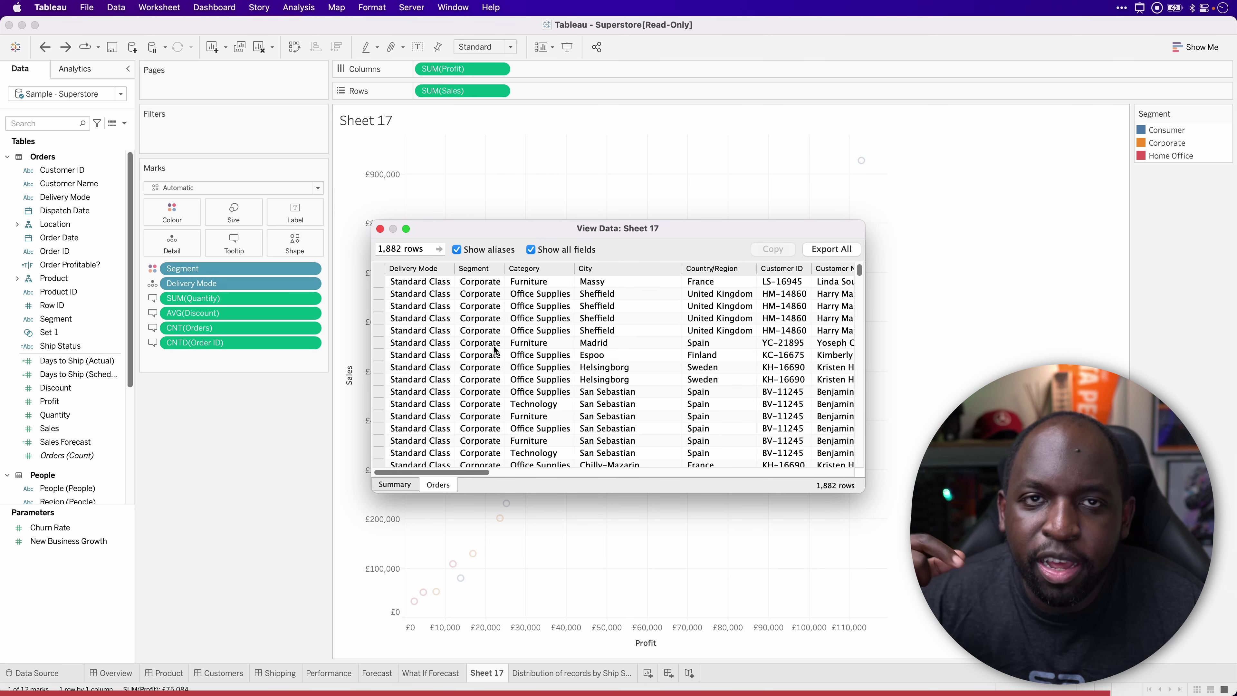
pyautogui.moveTo(513, 224); pyautogui.dragTo(468, 165)
pyautogui.click(335, 169)
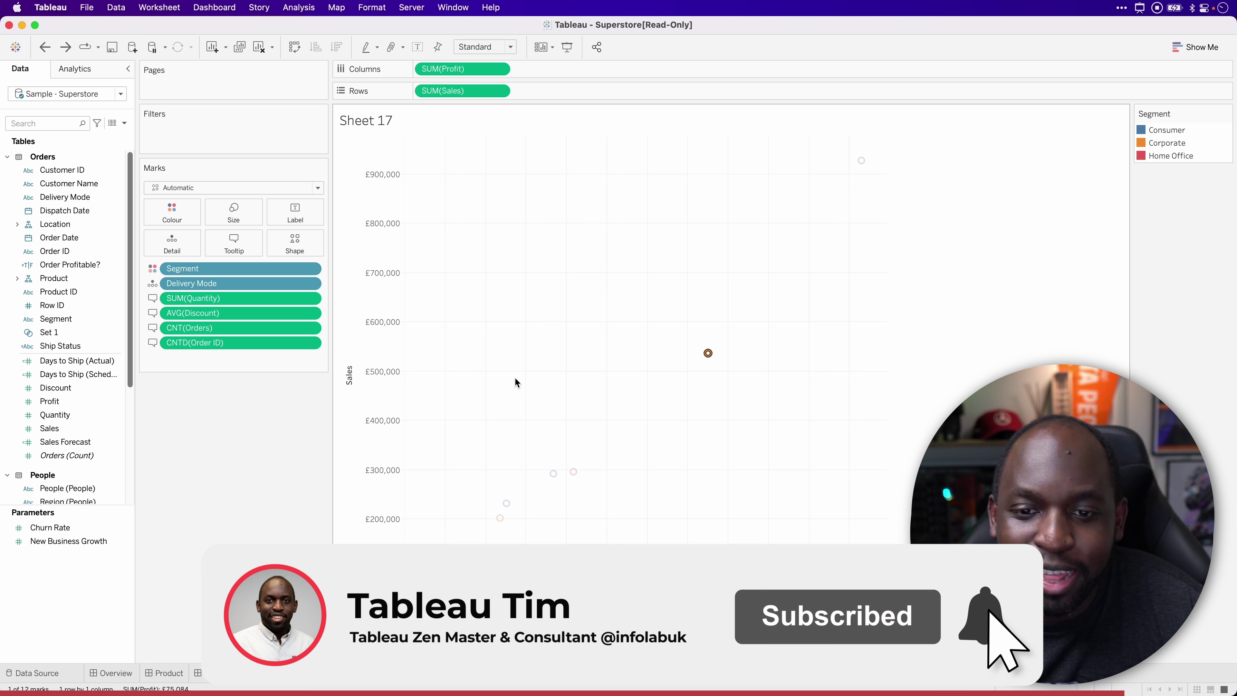
pyautogui.click(643, 458)
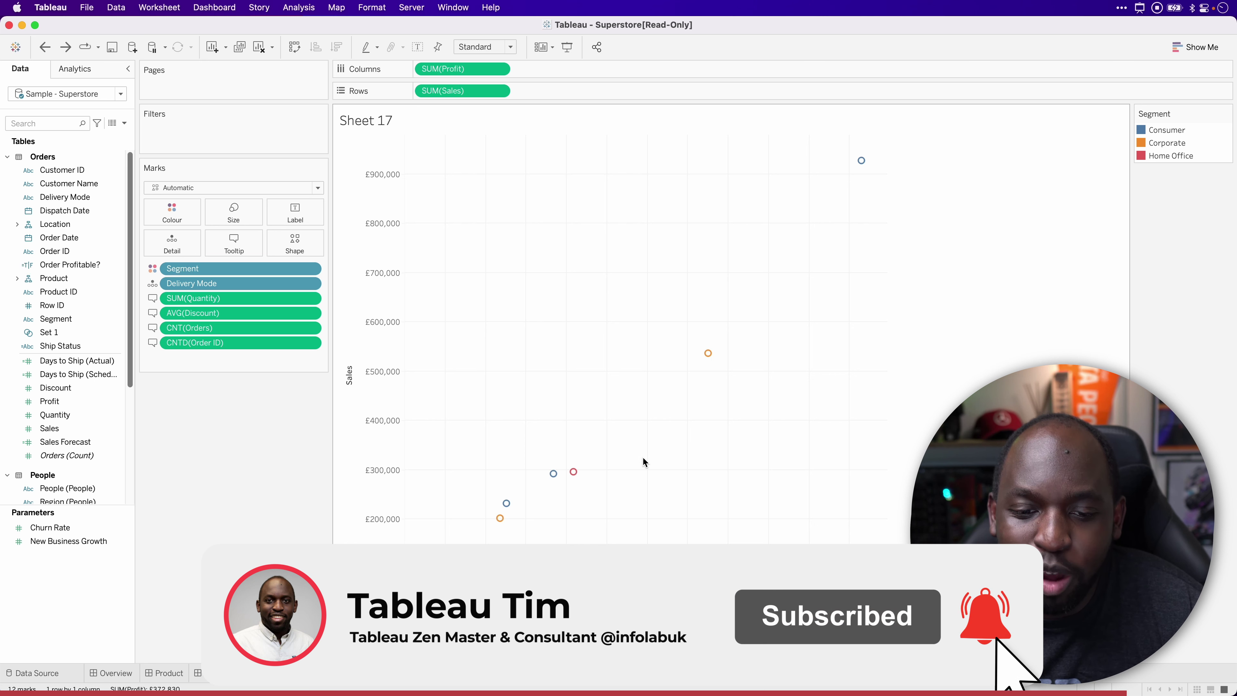
pyautogui.click(573, 473)
pyautogui.click(784, 494)
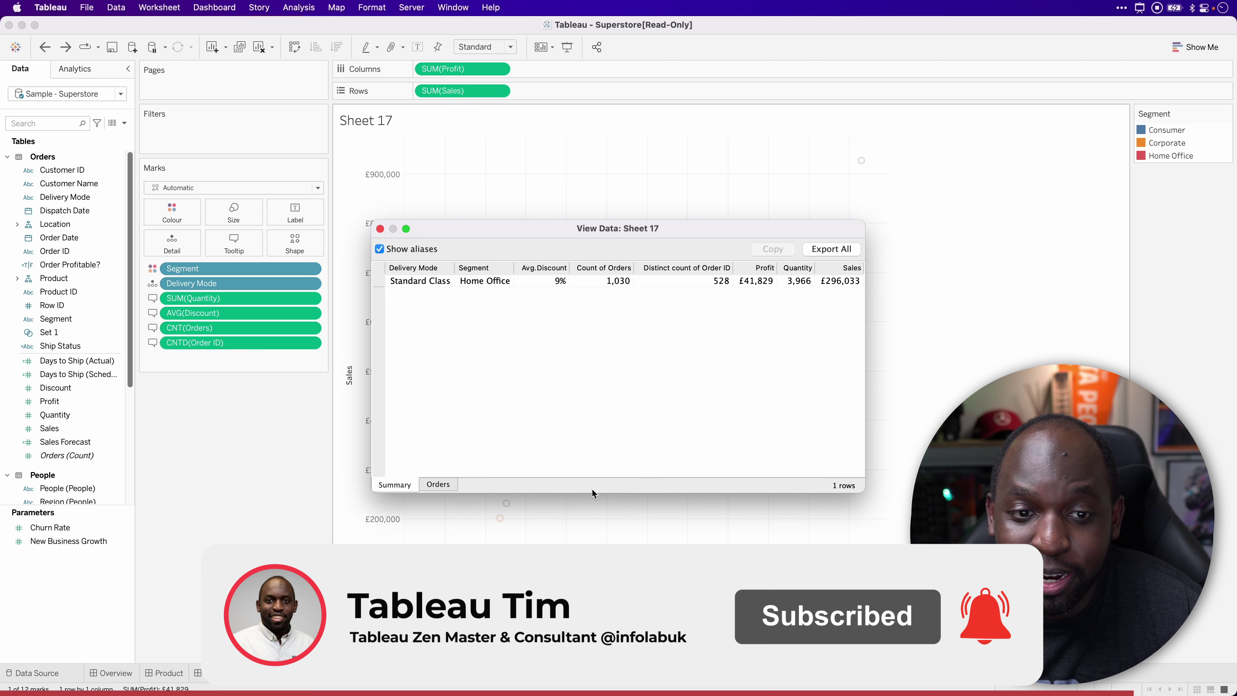
pyautogui.click(445, 486)
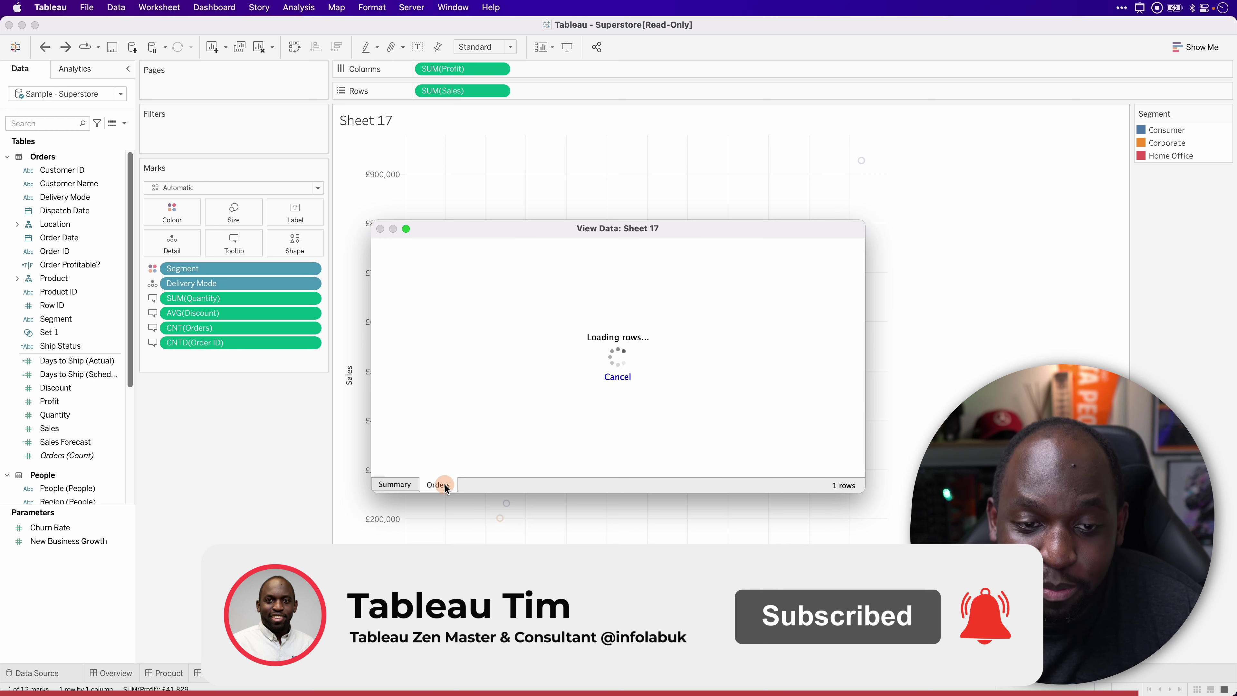
pyautogui.moveTo(511, 231); pyautogui.dragTo(431, 151)
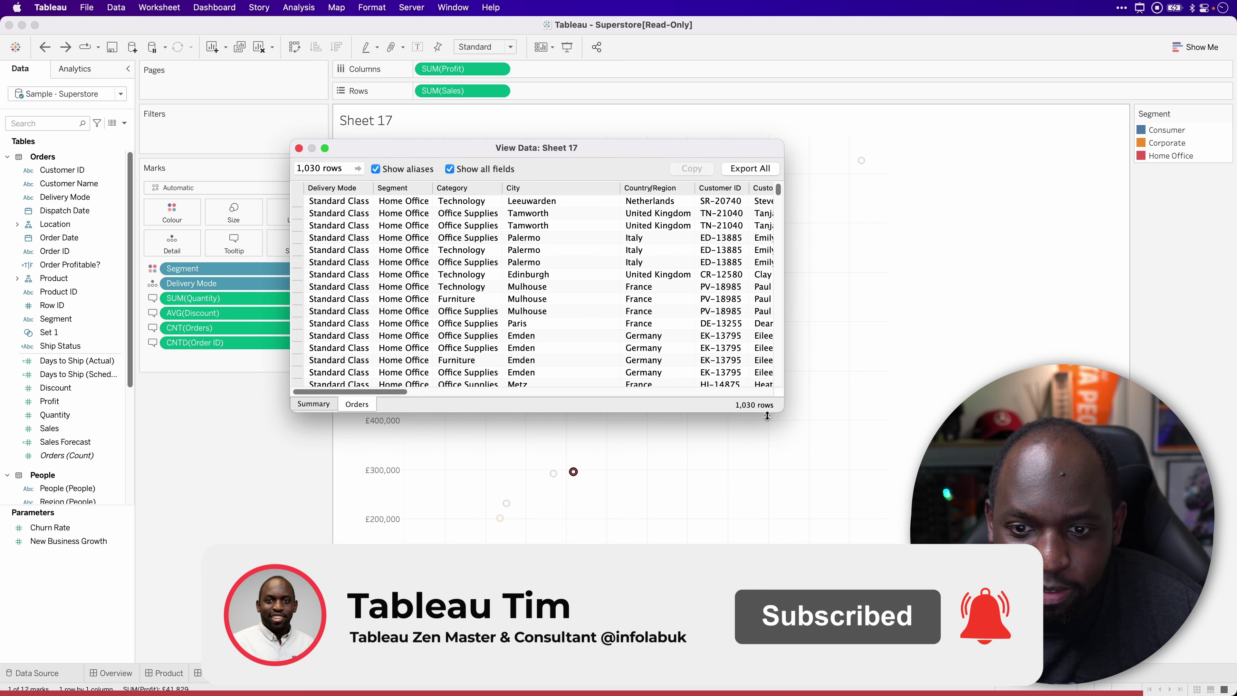
pyautogui.moveTo(782, 412); pyautogui.dragTo(1171, 643)
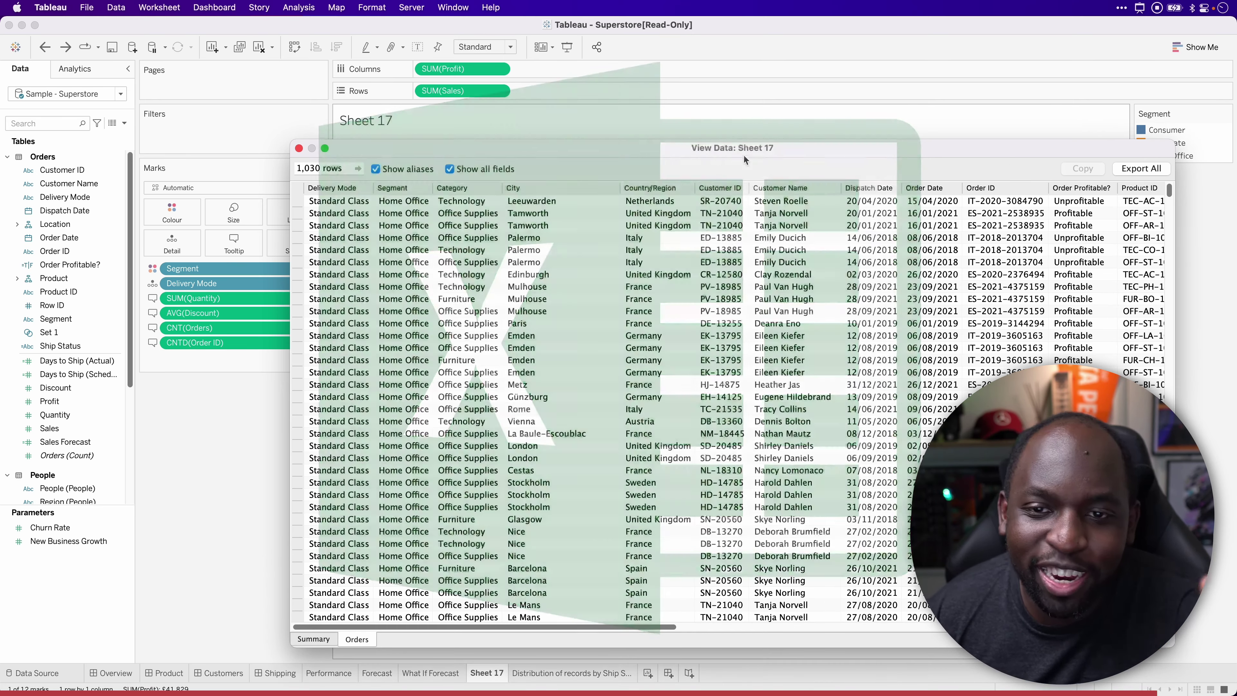
pyautogui.moveTo(794, 153); pyautogui.dragTo(704, 124)
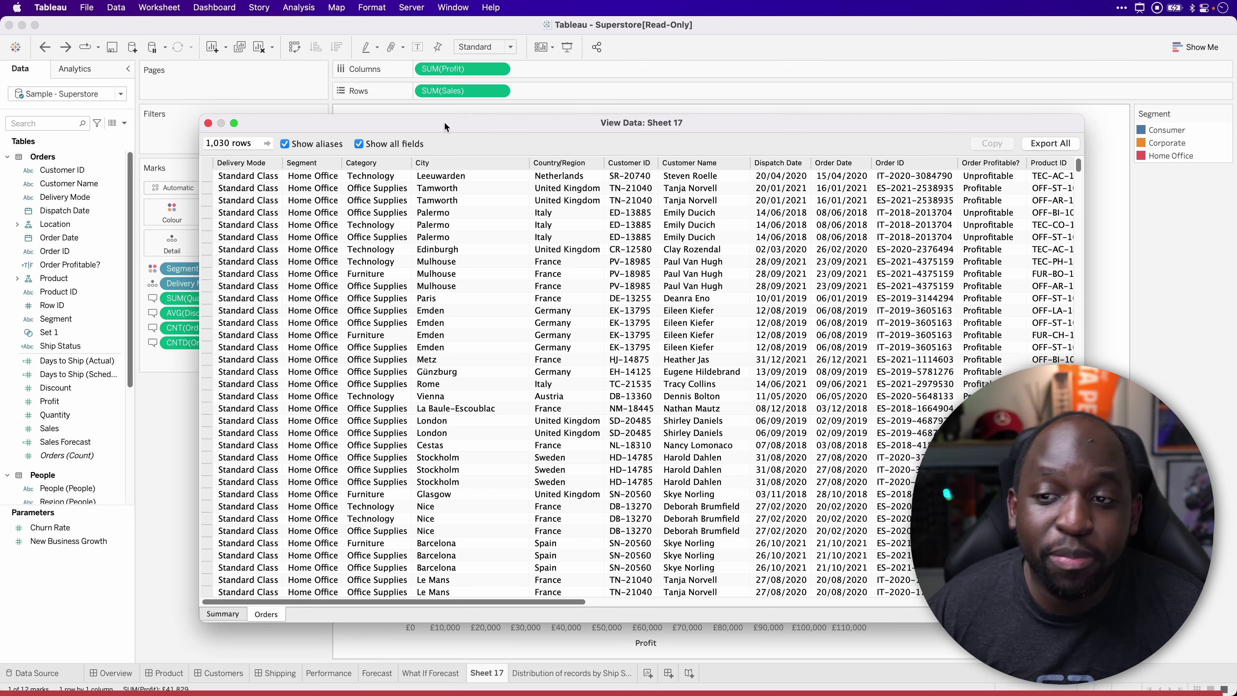
pyautogui.click(207, 125)
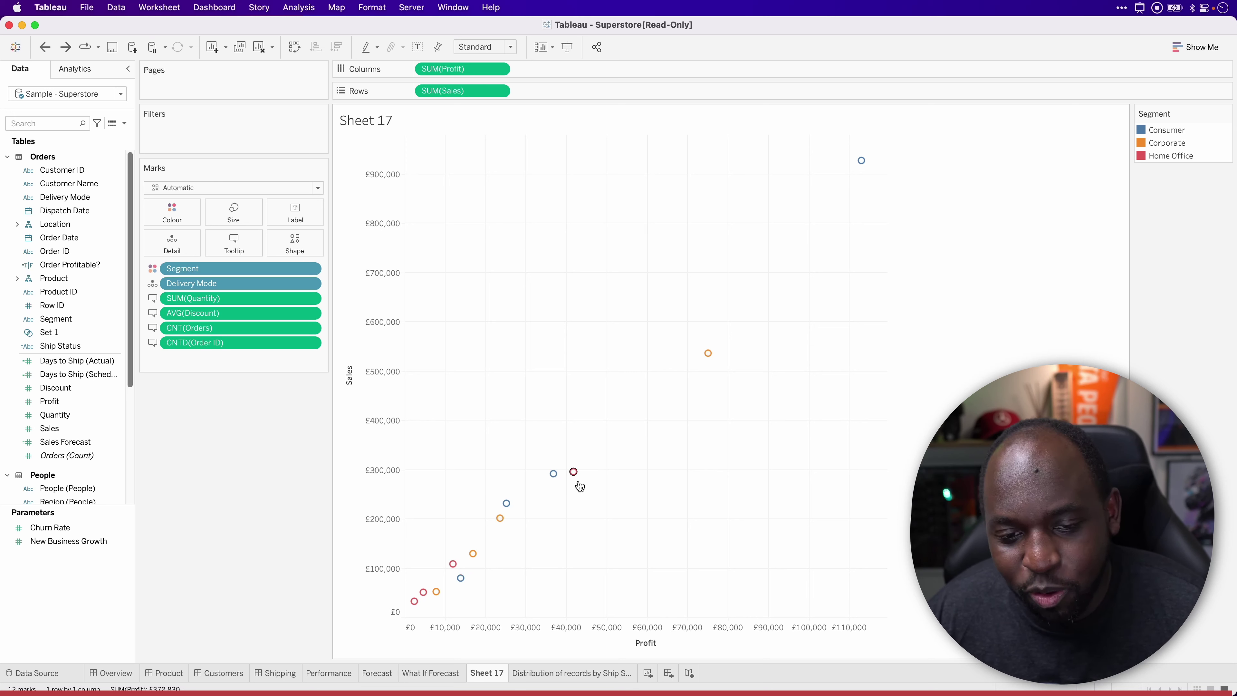
pyautogui.click(574, 473)
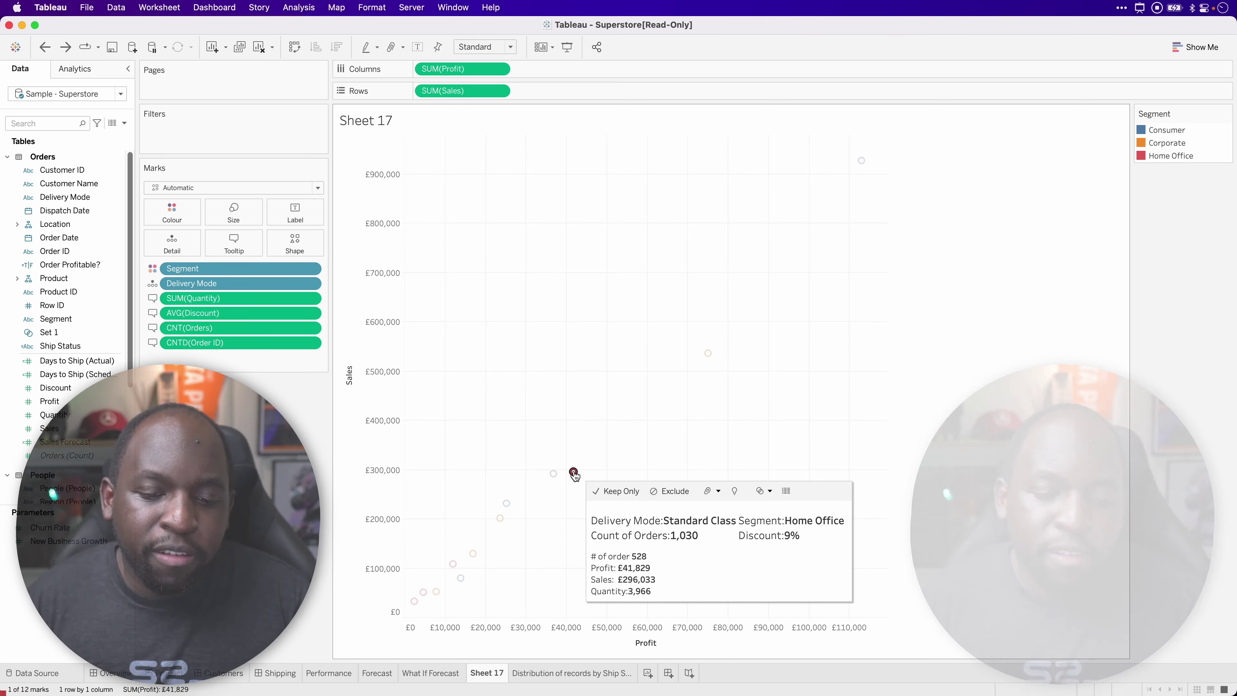
pyautogui.click(652, 678)
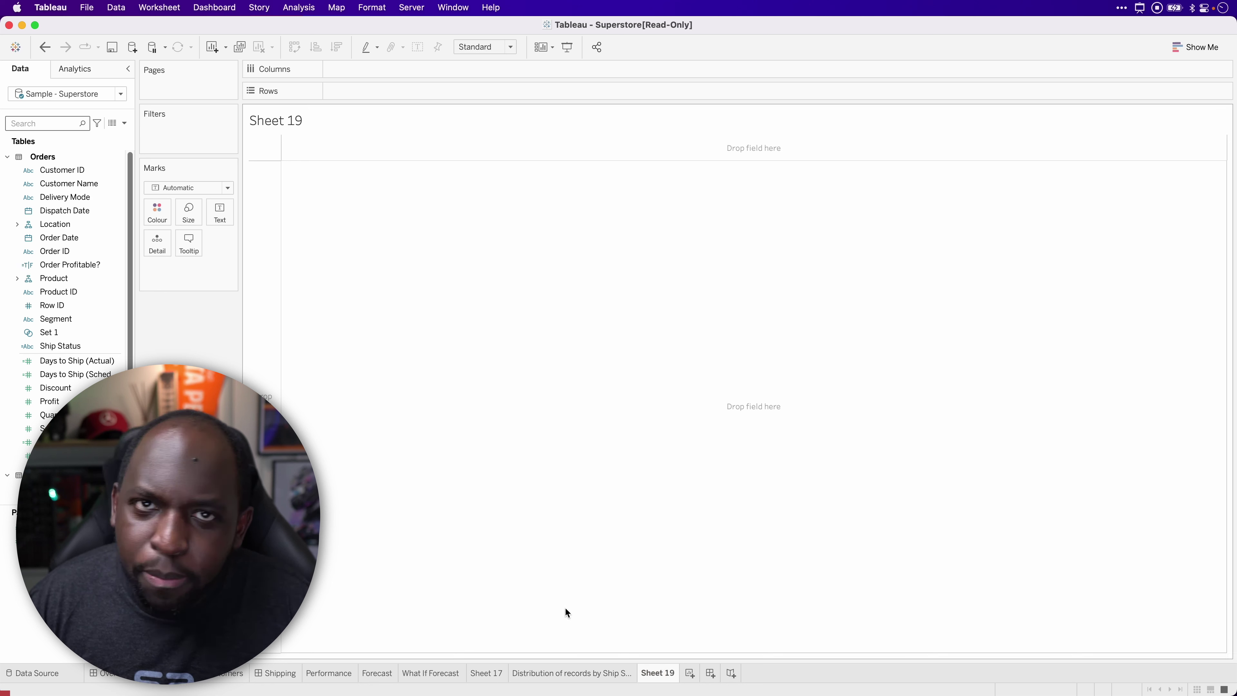
# Build a City map sized by SUM(Sales) and coloured by SUM(Profit), then add a new blank sheet
pyautogui.click(27, 226)
pyautogui.click(17, 224)
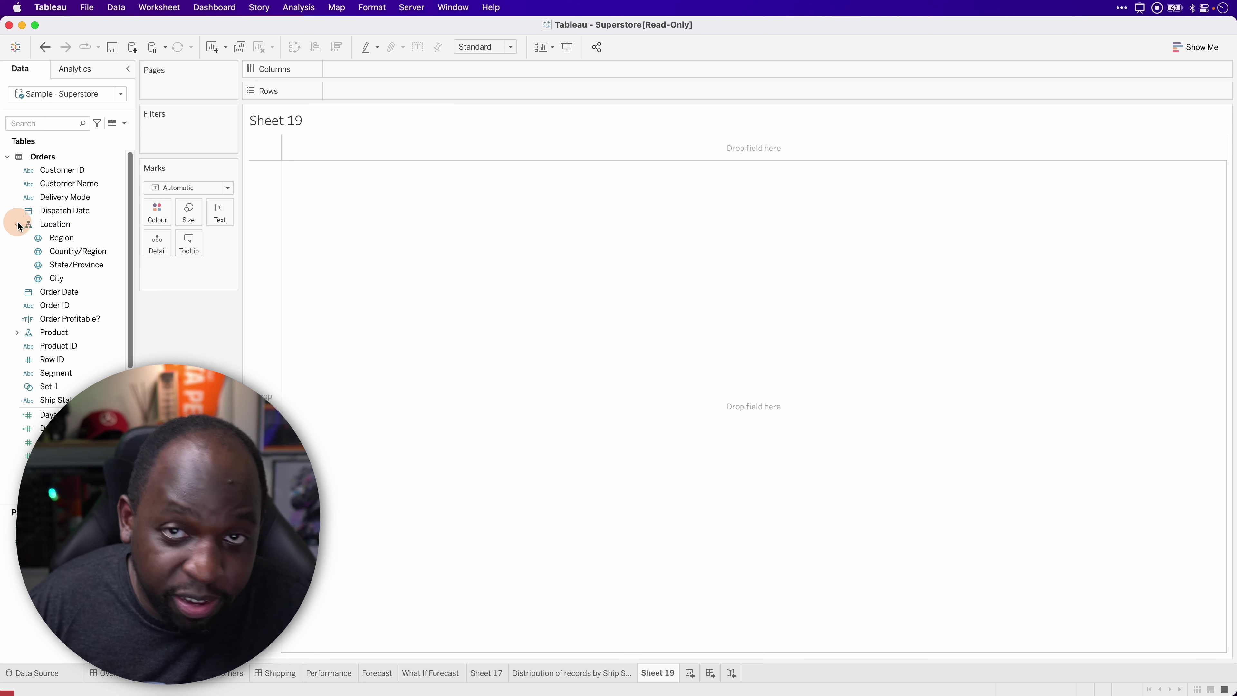
pyautogui.click(63, 280)
pyautogui.moveTo(63, 278); pyautogui.dragTo(323, 387)
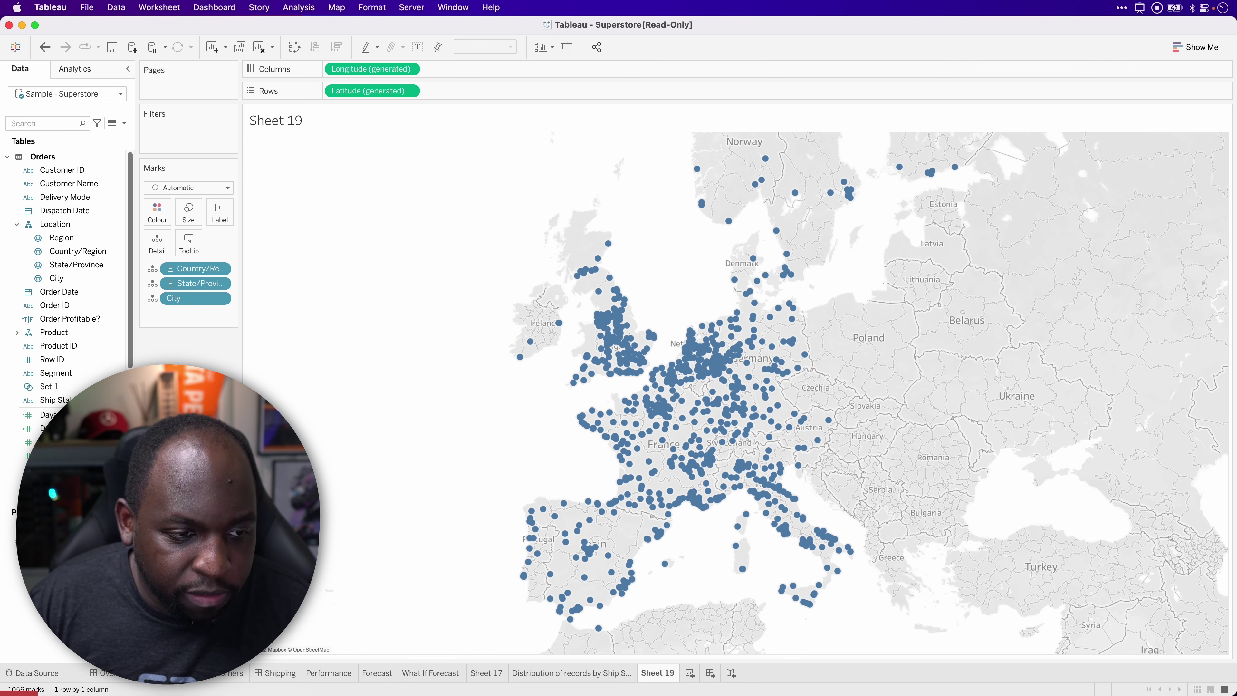
pyautogui.moveTo(53, 483); pyautogui.dragTo(189, 213)
pyautogui.moveTo(53, 488); pyautogui.dragTo(157, 215)
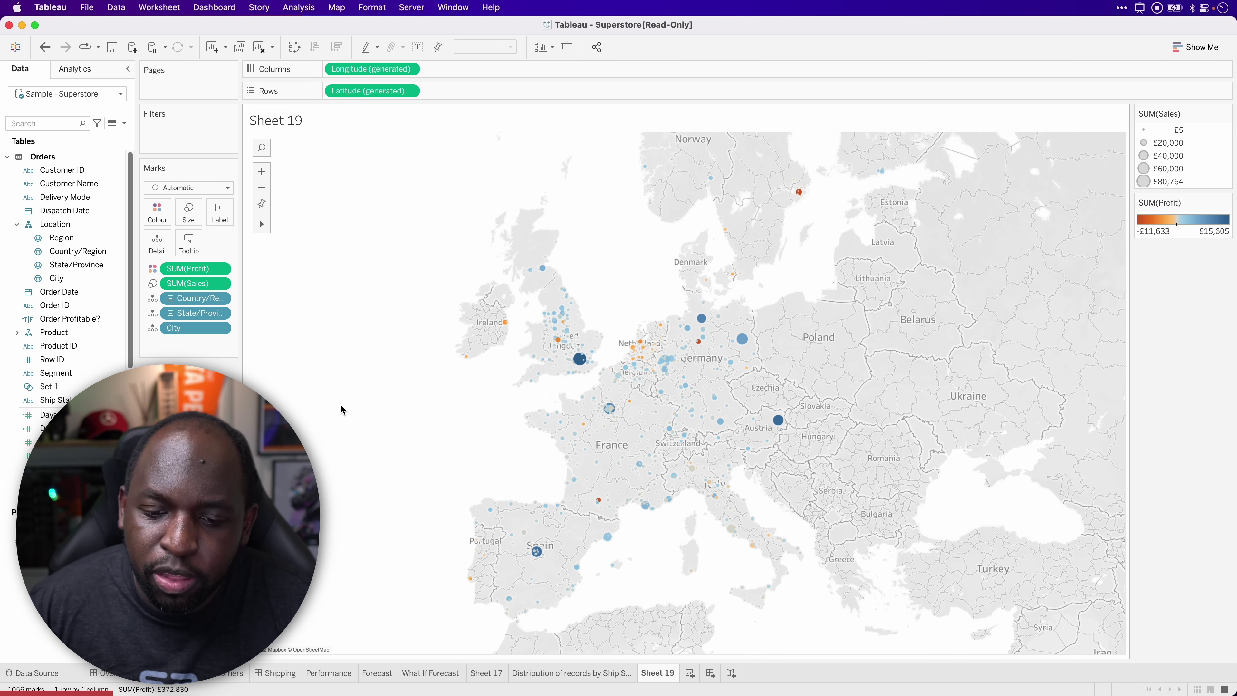
pyautogui.click(690, 673)
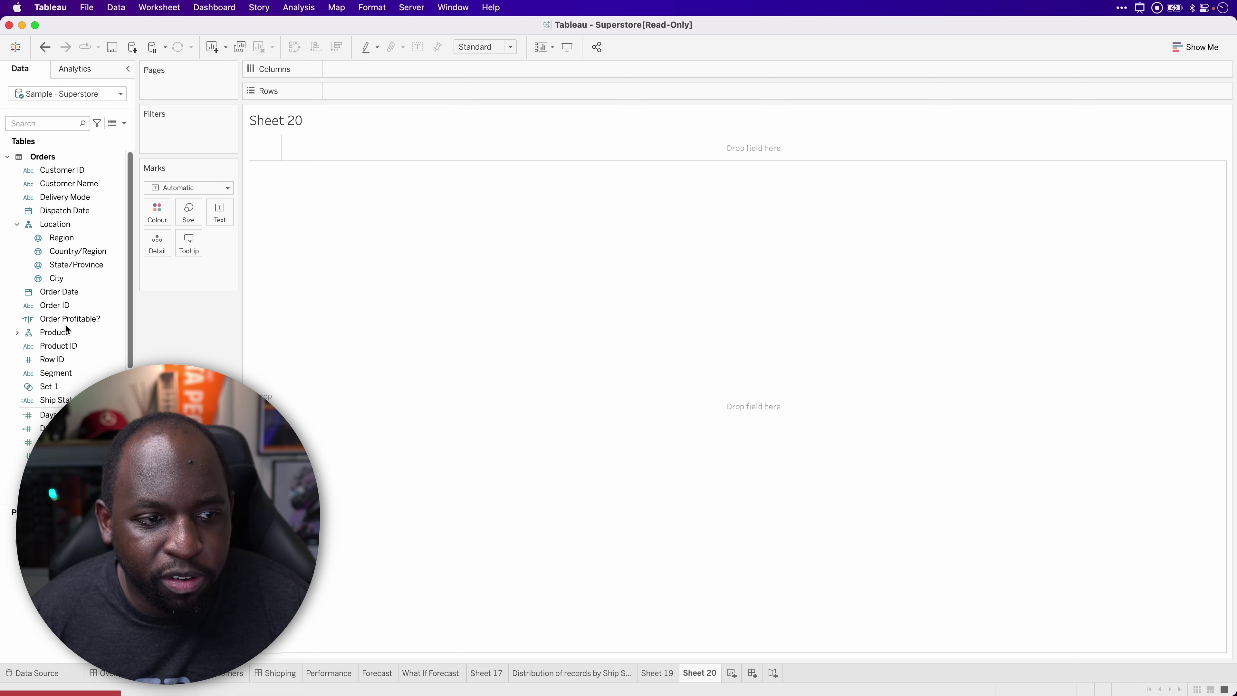
# Plot SUM(Profit) across all 1,856 Product Names and swap it into horizontal bars
pyautogui.moveTo(49, 455)
pyautogui.mouseDown()
pyautogui.moveTo(285, 307)
pyautogui.moveTo(369, 96)
pyautogui.mouseUp()
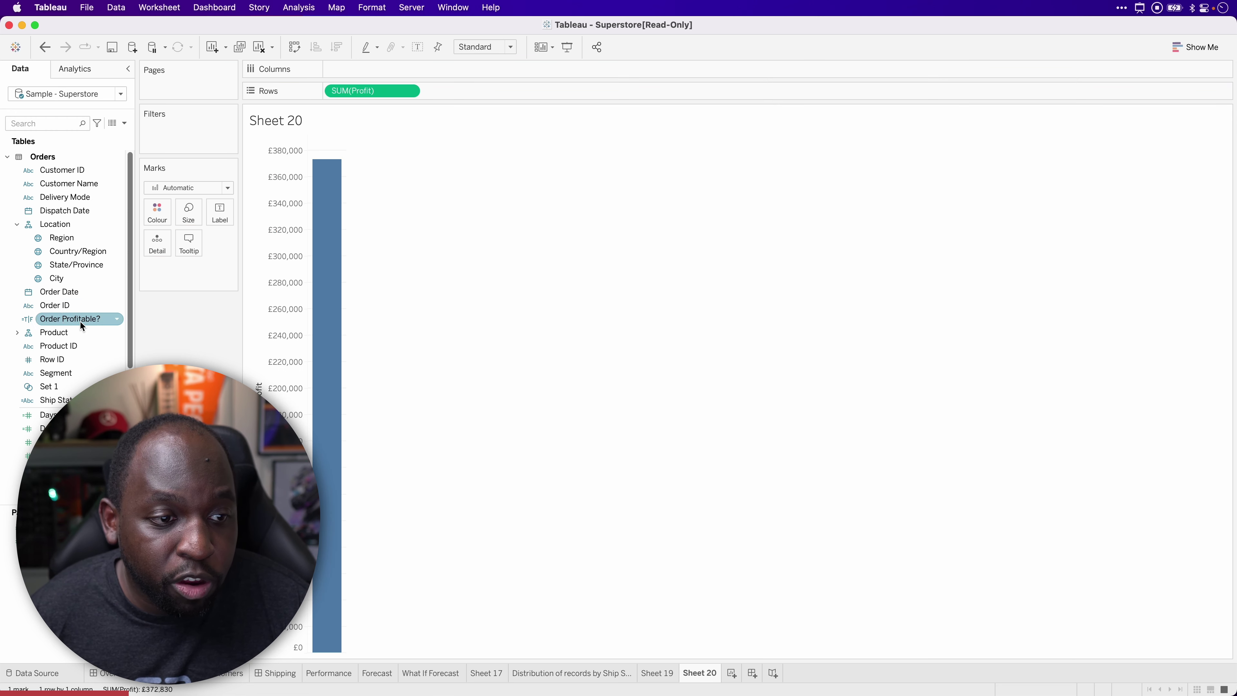
pyautogui.click(17, 331)
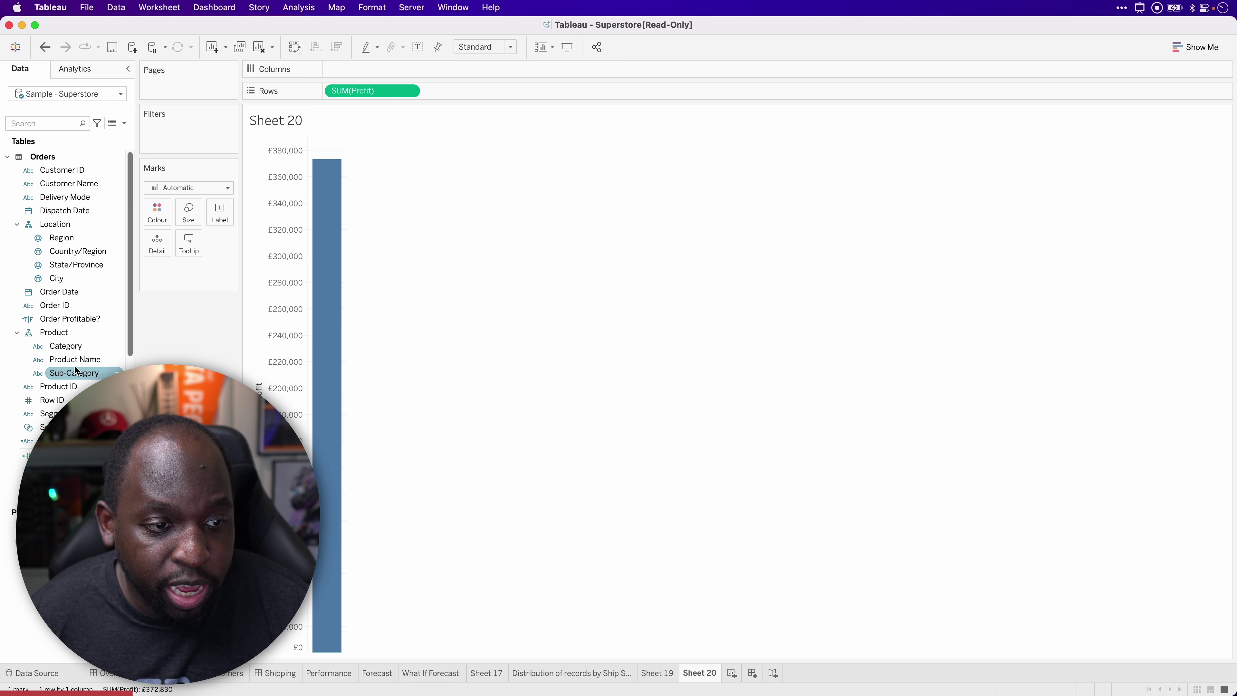
pyautogui.moveTo(74, 371); pyautogui.dragTo(366, 71)
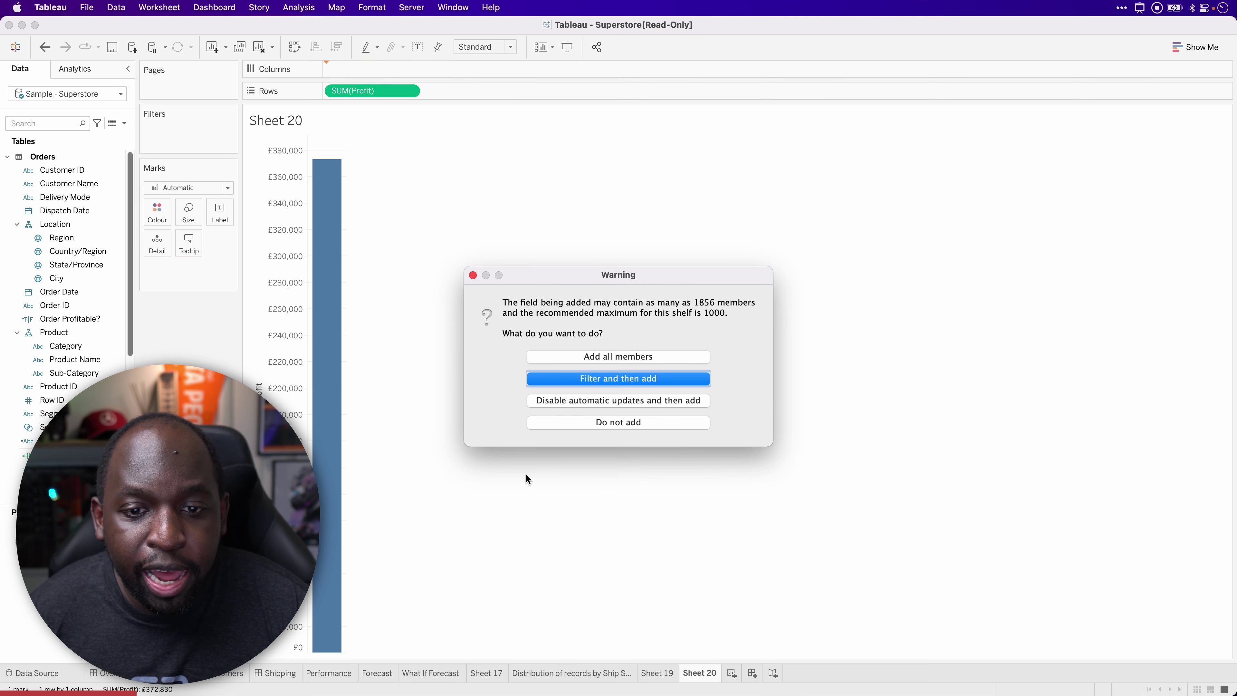
pyautogui.click(648, 358)
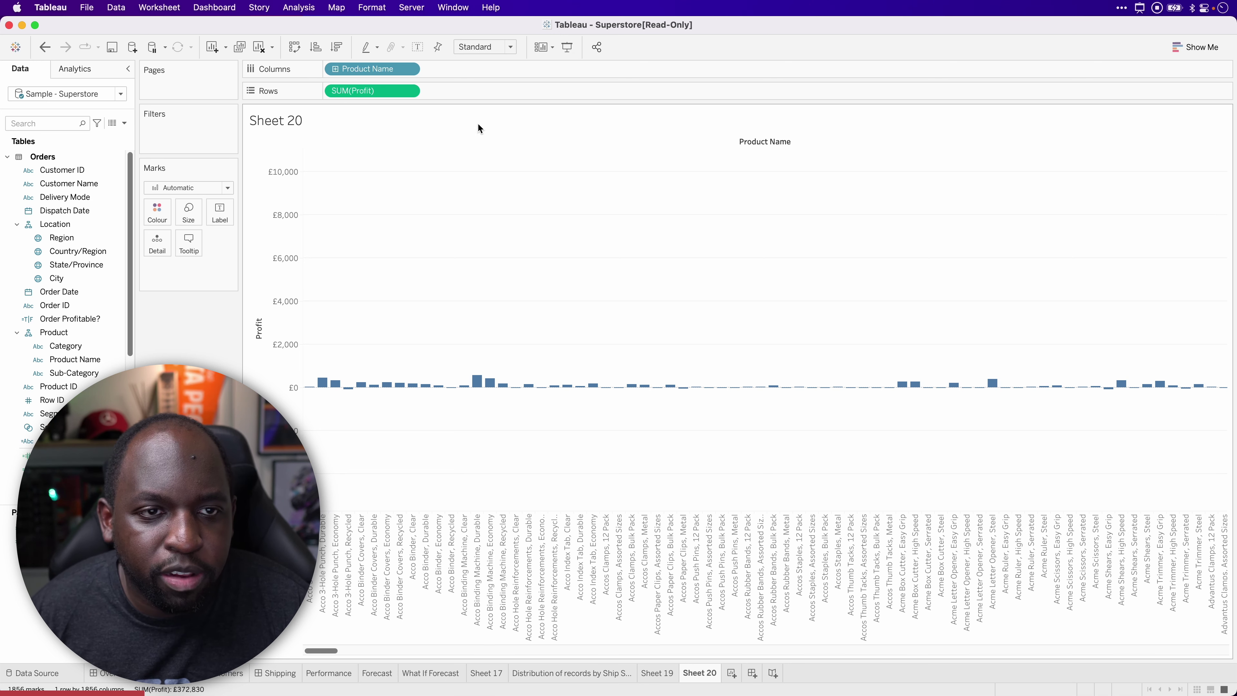
pyautogui.press('super+shift+a')
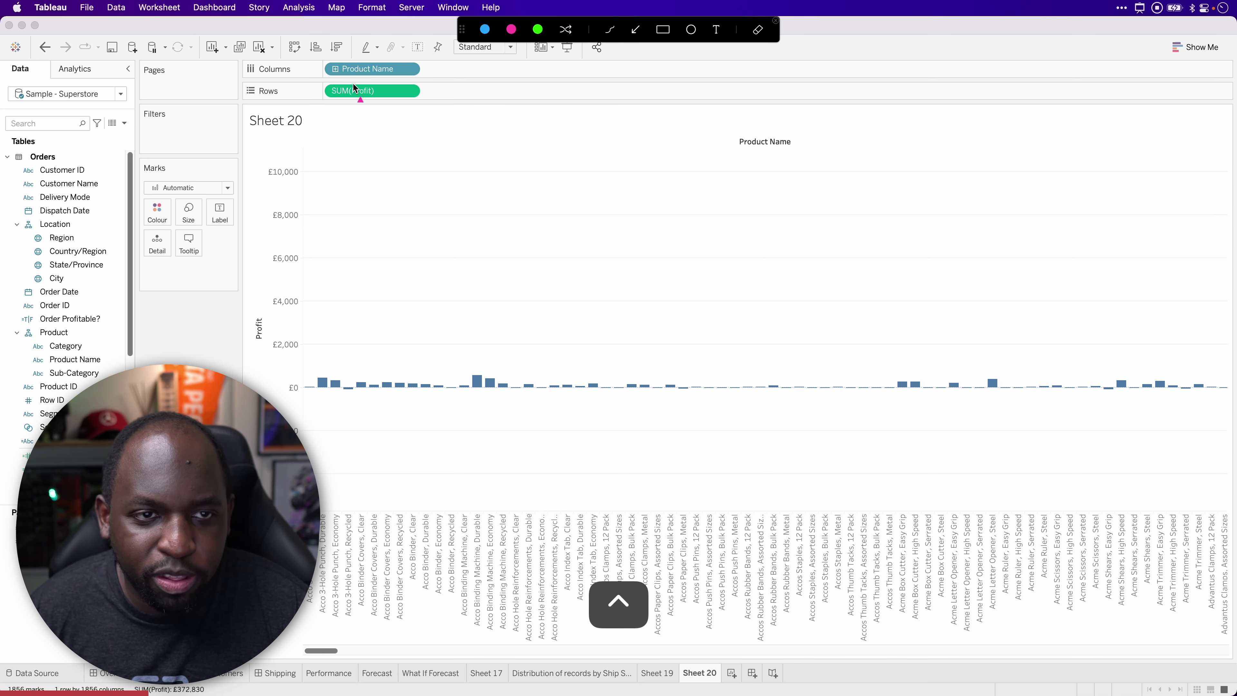
pyautogui.moveTo(340, 127); pyautogui.dragTo(294, 55)
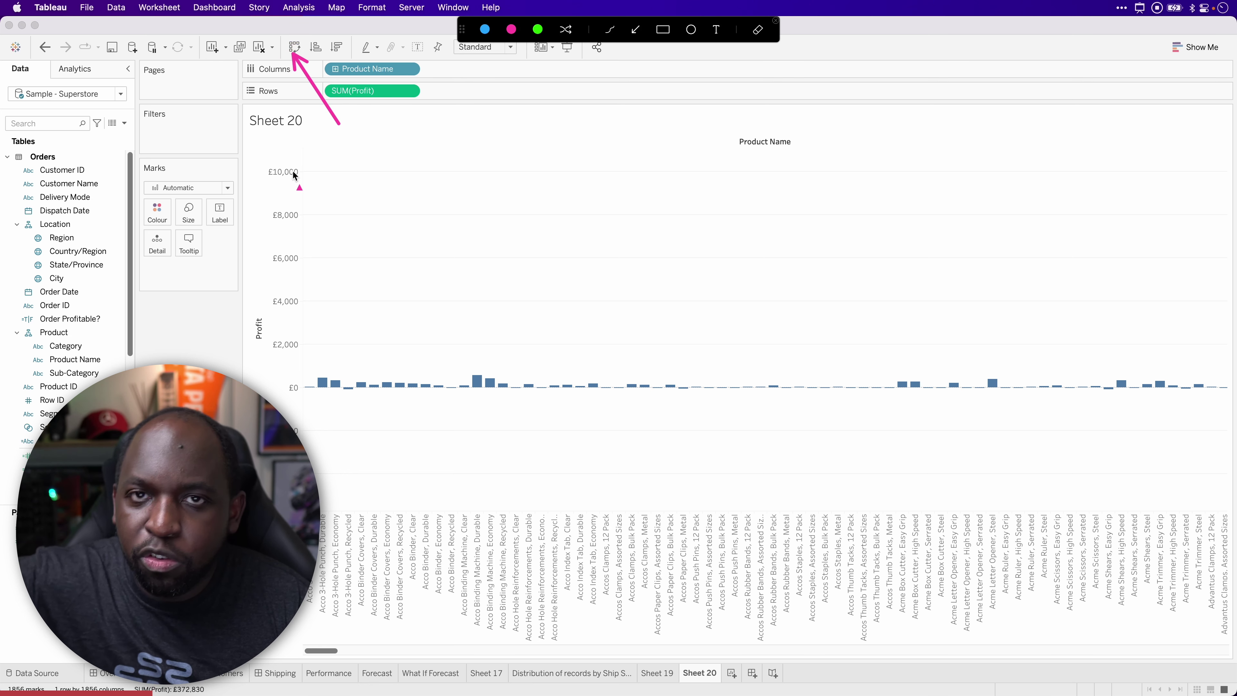
pyautogui.press('Escape')
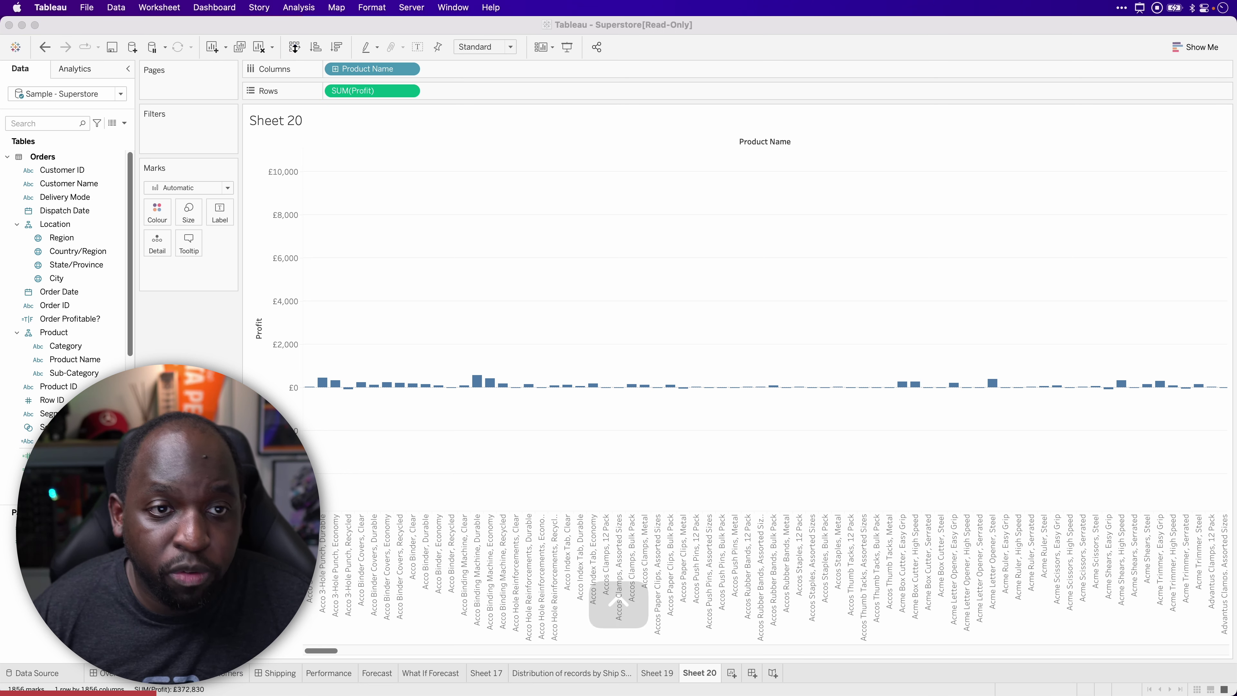
pyautogui.click(295, 46)
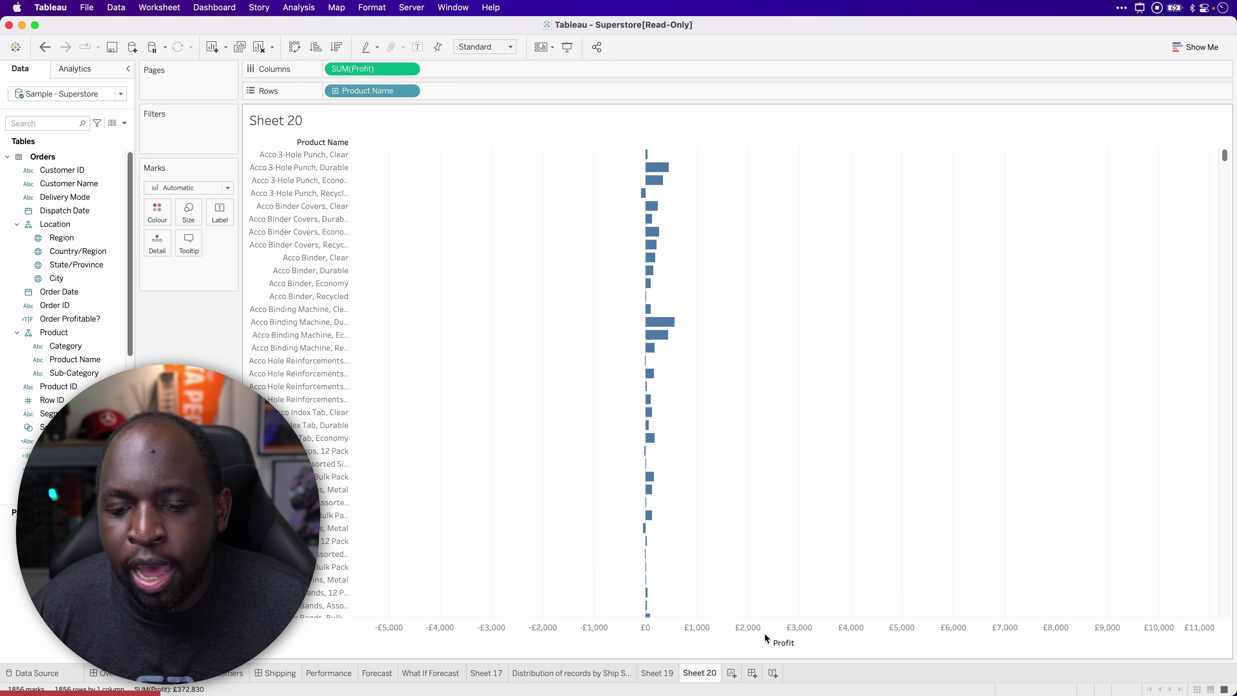
# Sort the product profit bars ascending, biggest loss first, then return to the Sheet 19 map
pyautogui.click(804, 640)
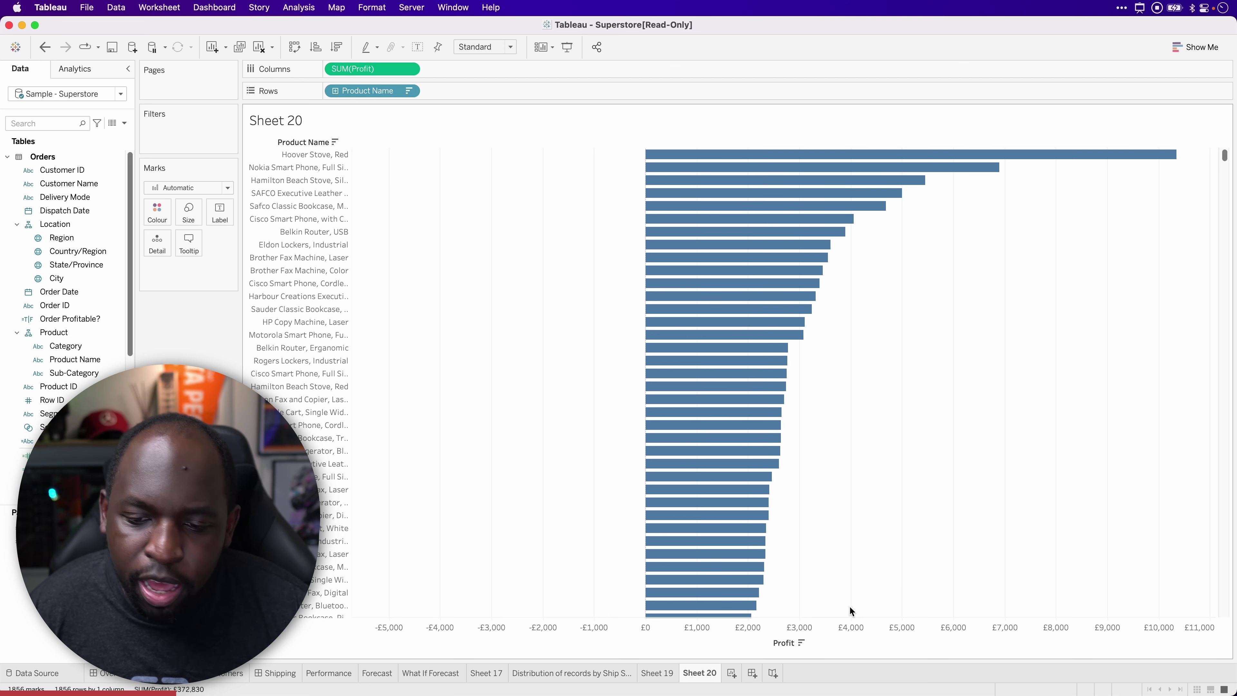
pyautogui.click(801, 643)
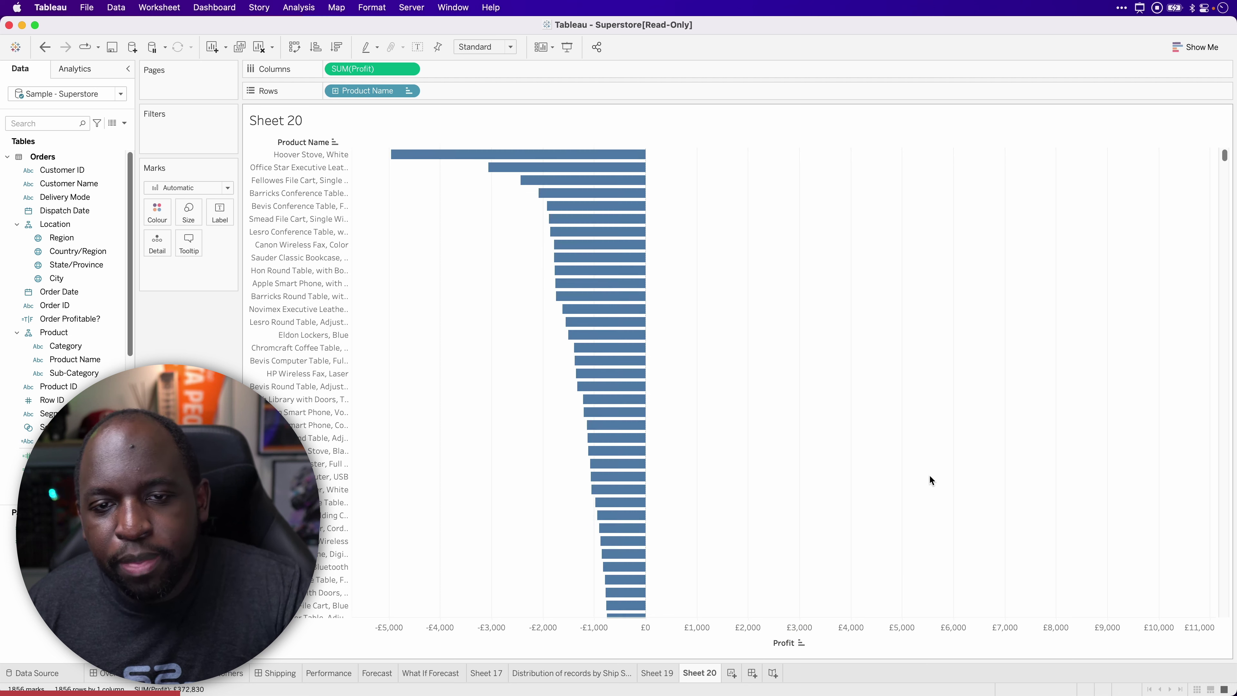
pyautogui.moveTo(398, 160)
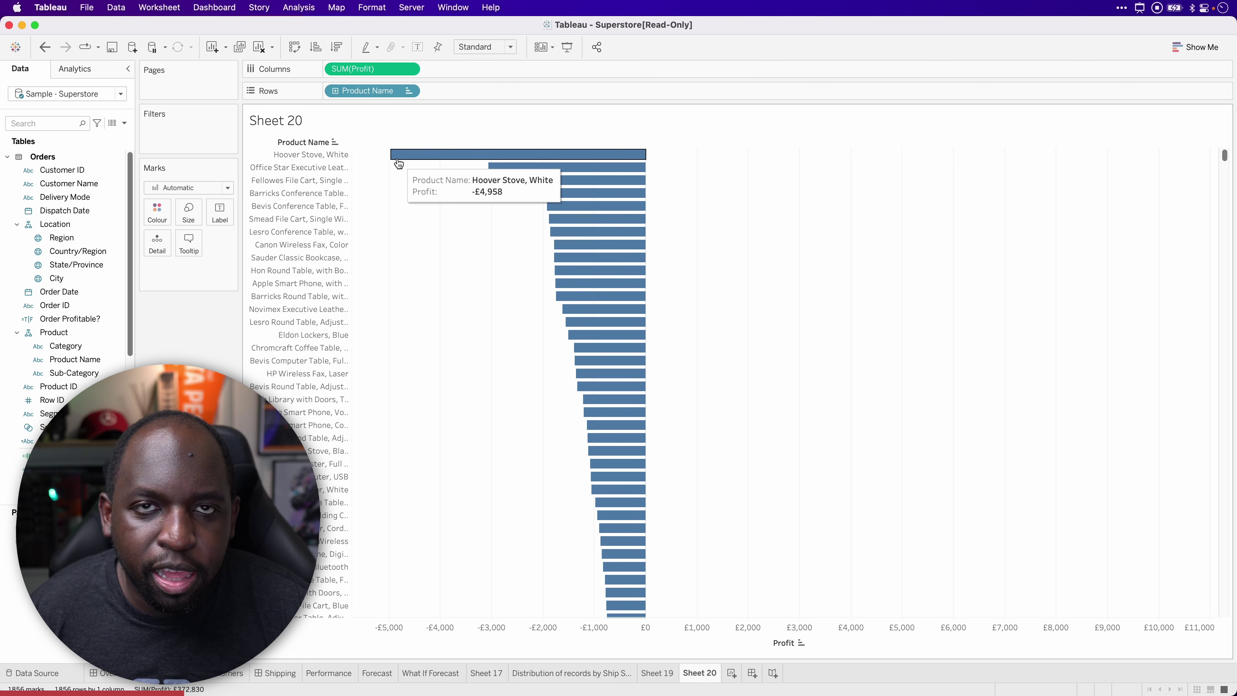
pyautogui.press('ctrl')
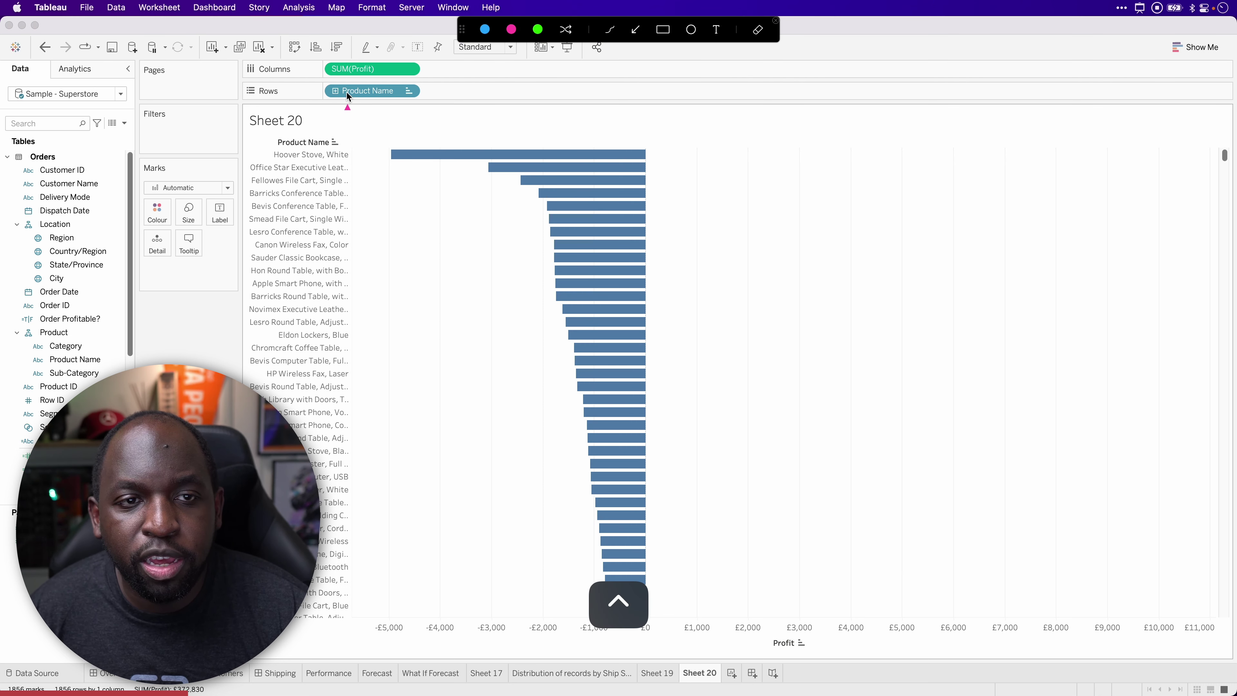
pyautogui.moveTo(355, 97); pyautogui.dragTo(330, 54)
pyautogui.moveTo(310, 106); pyautogui.dragTo(313, 53)
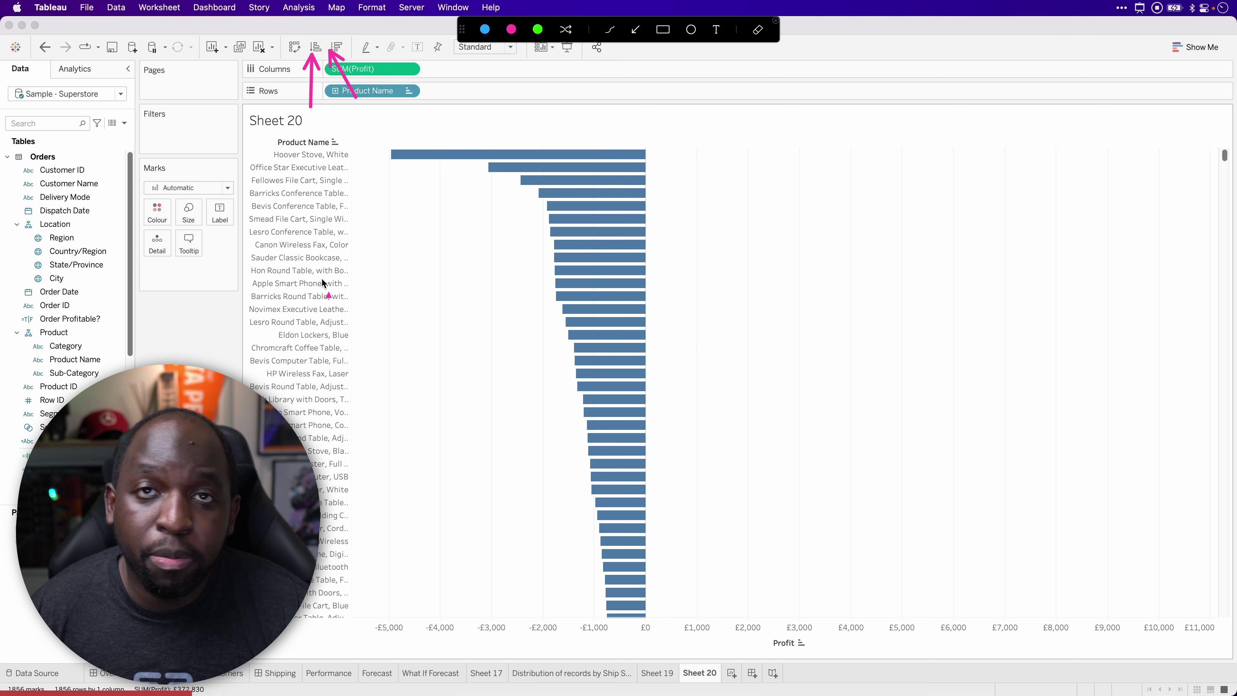
pyautogui.press('ctrl')
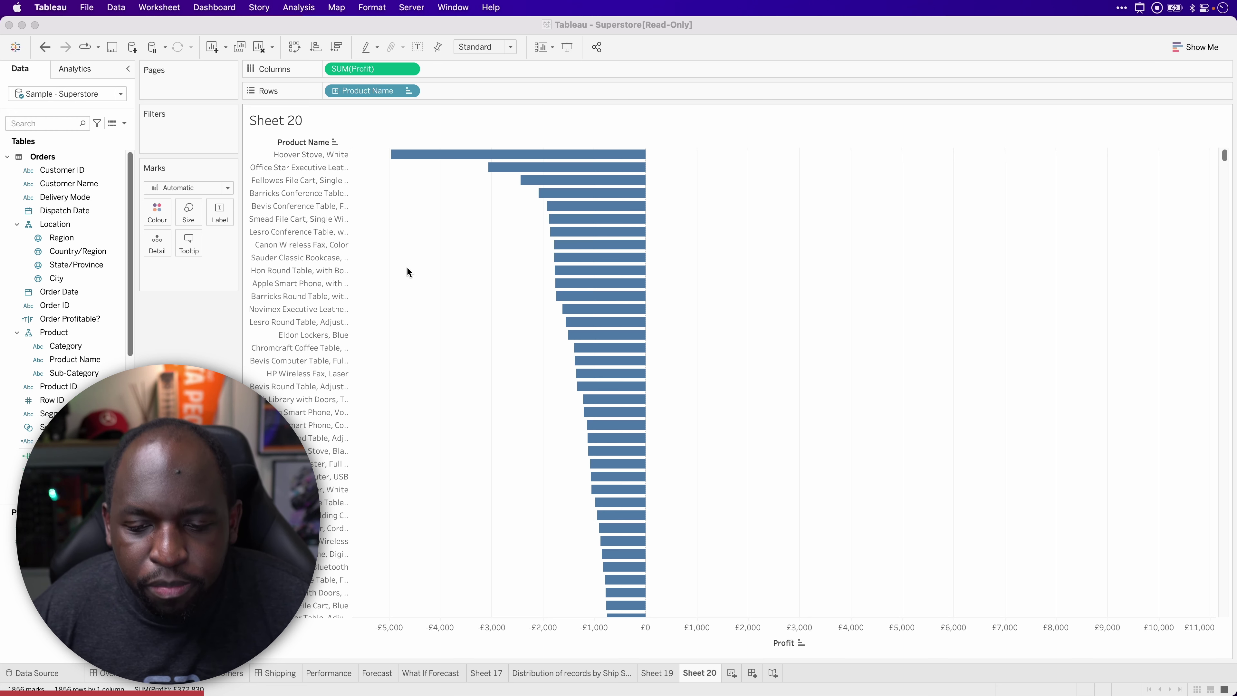
pyautogui.click(672, 675)
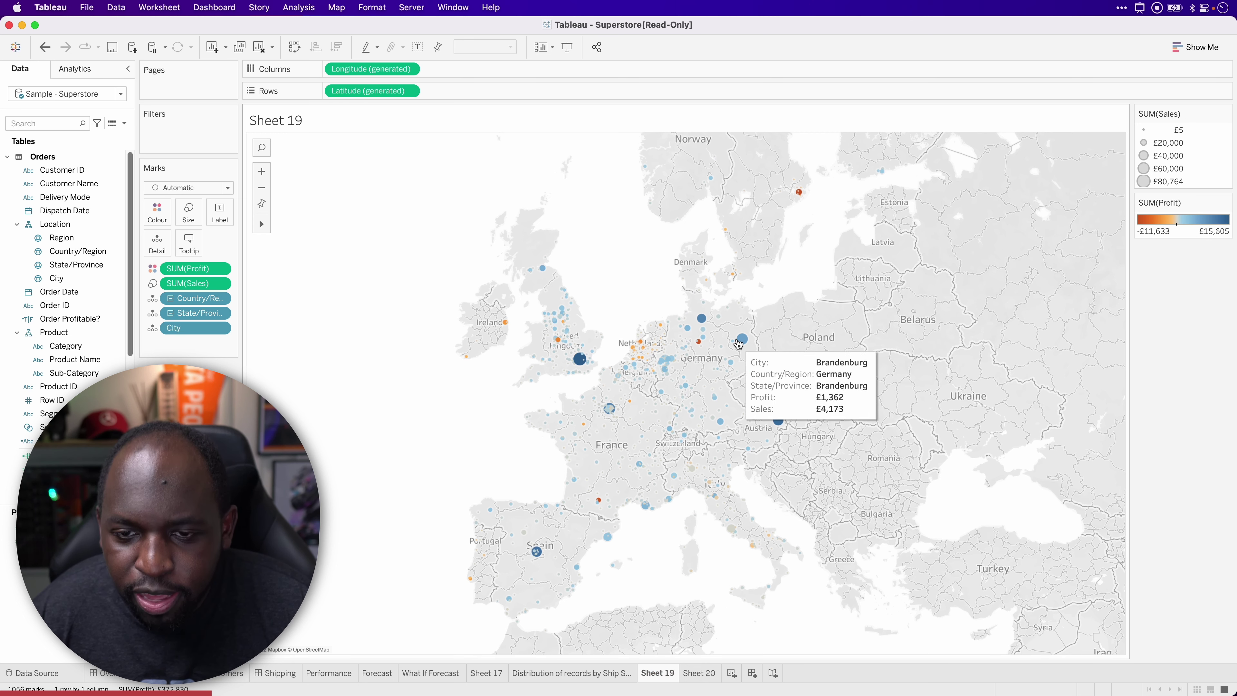
# Check the map's tooltips and open Edit Tooltip from the Marks card
pyautogui.moveTo(742, 340)
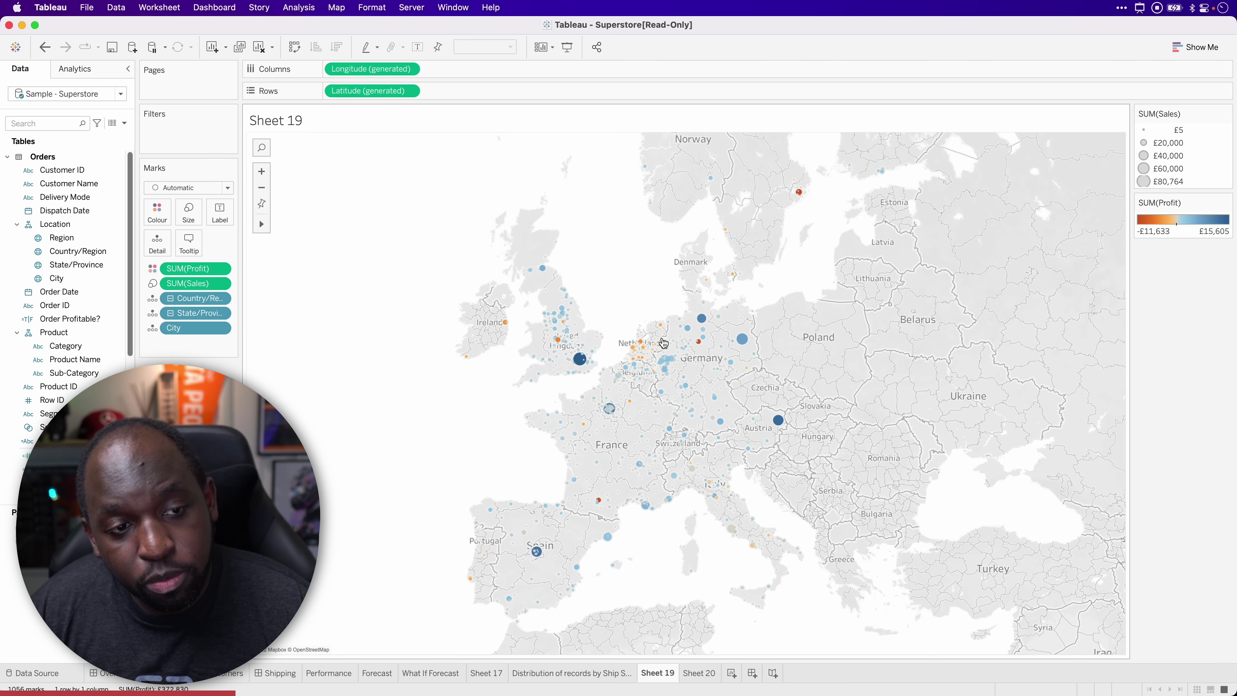
pyautogui.click(189, 242)
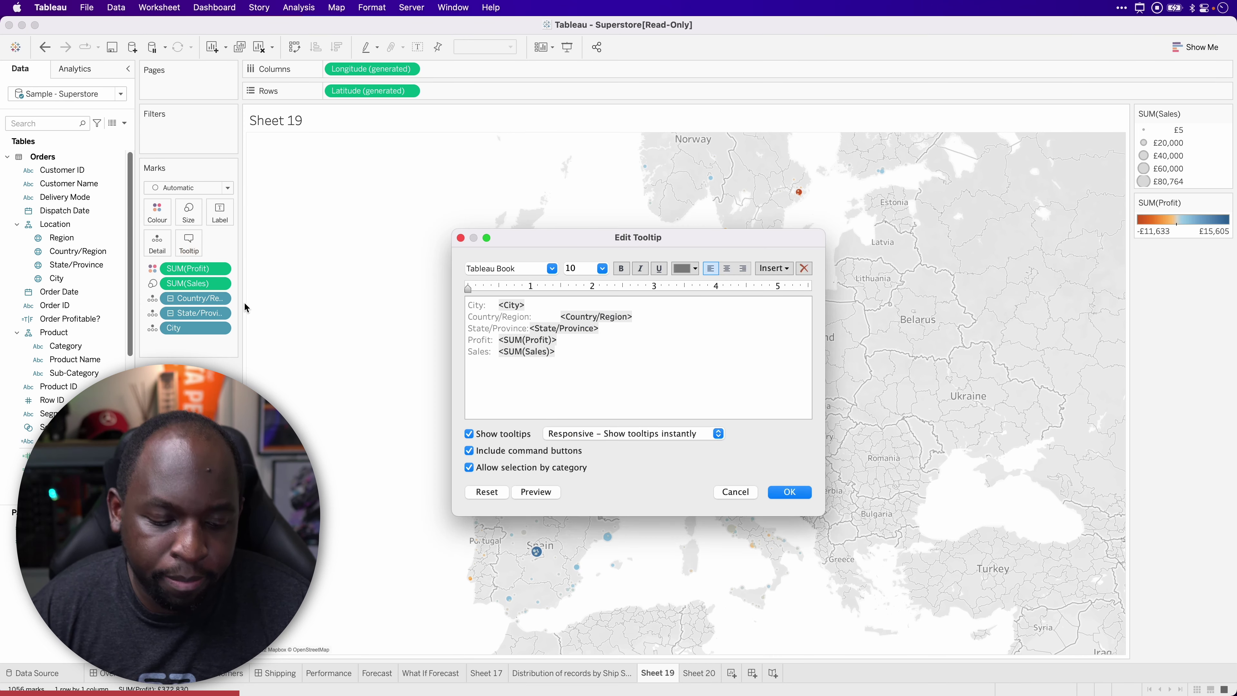
# Insert Sheet 20 as a viz-in-tooltip at the top of the map's tooltip text
pyautogui.press('ctrl')
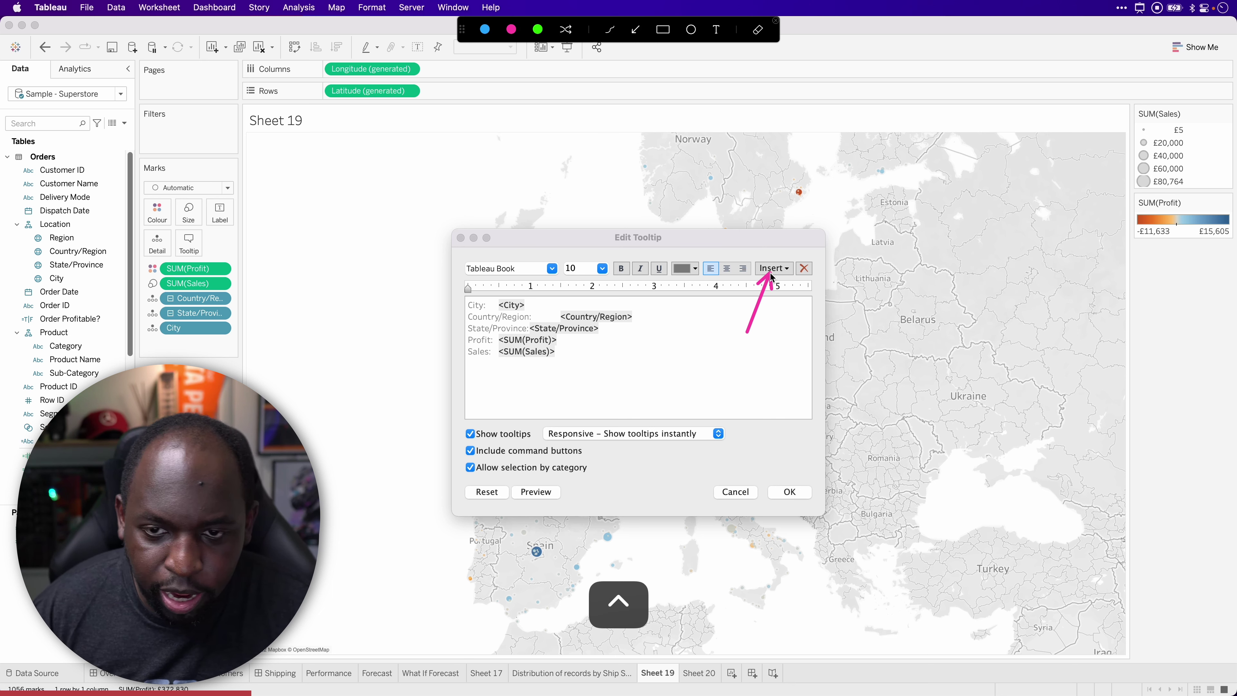
pyautogui.click(784, 269)
pyautogui.moveTo(791, 286)
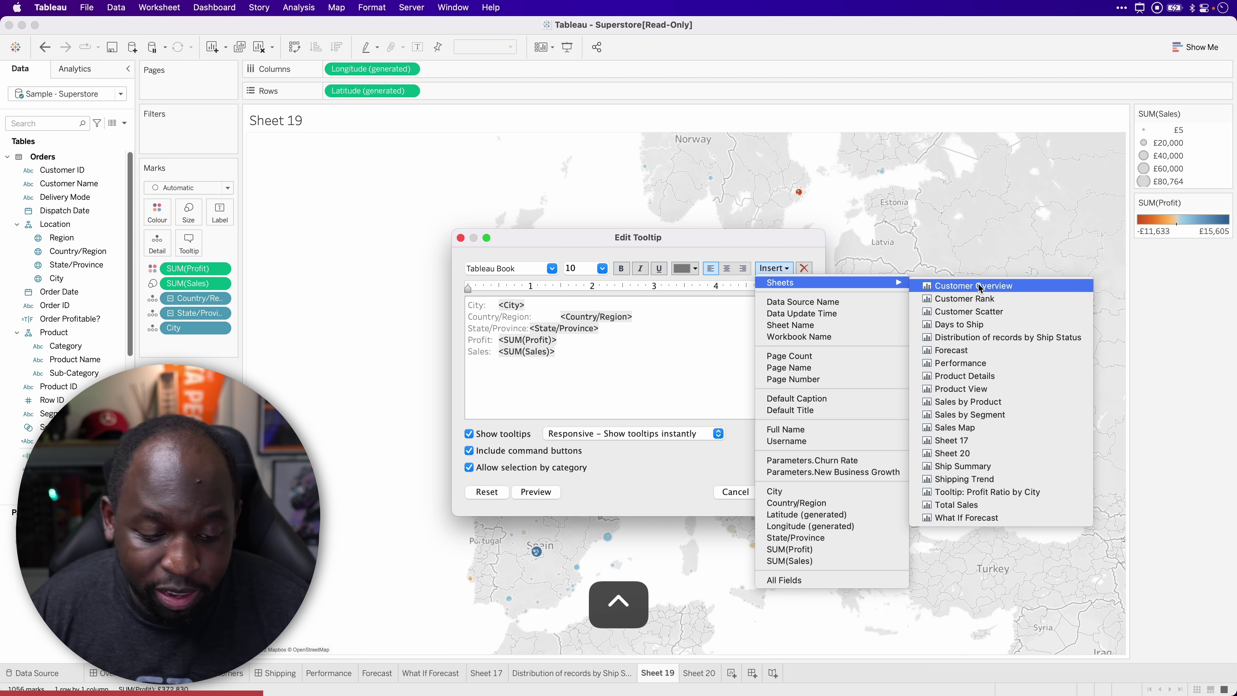
pyautogui.hotkey('ctrl', 'alt', 'a')
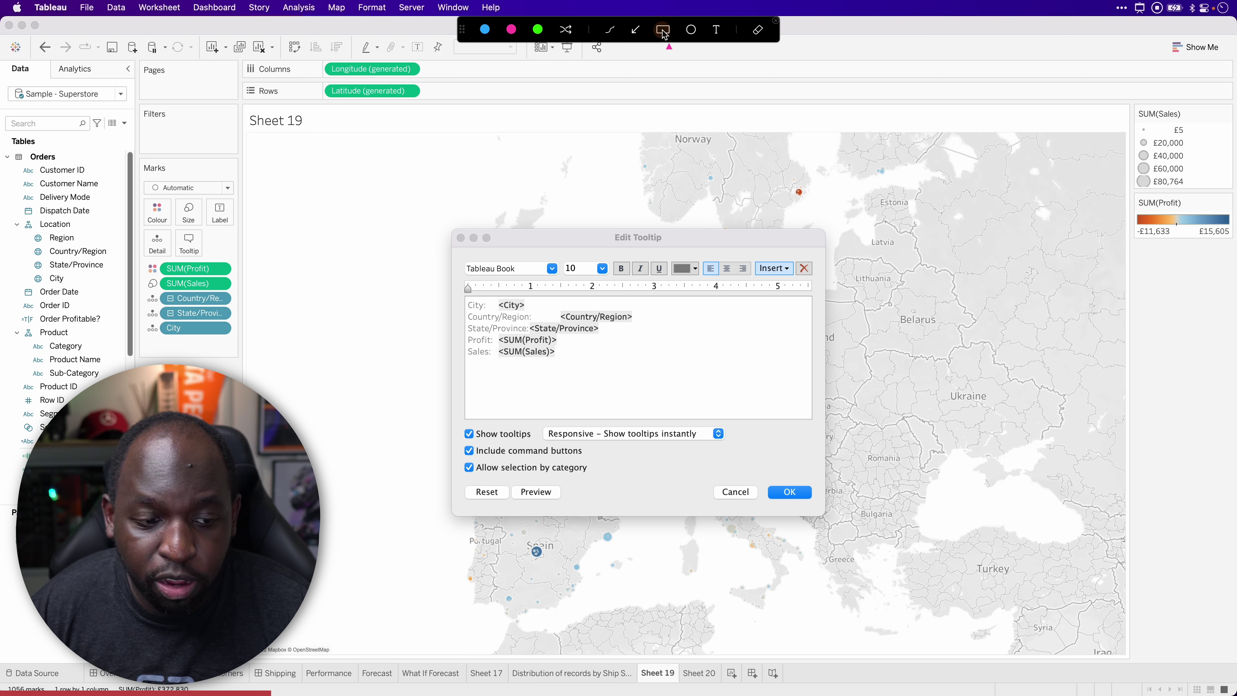
pyautogui.moveTo(85, 665)
pyautogui.mouseDown()
pyautogui.moveTo(400, 684)
pyautogui.moveTo(657, 672)
pyautogui.moveTo(740, 678)
pyautogui.moveTo(744, 688)
pyautogui.mouseUp()
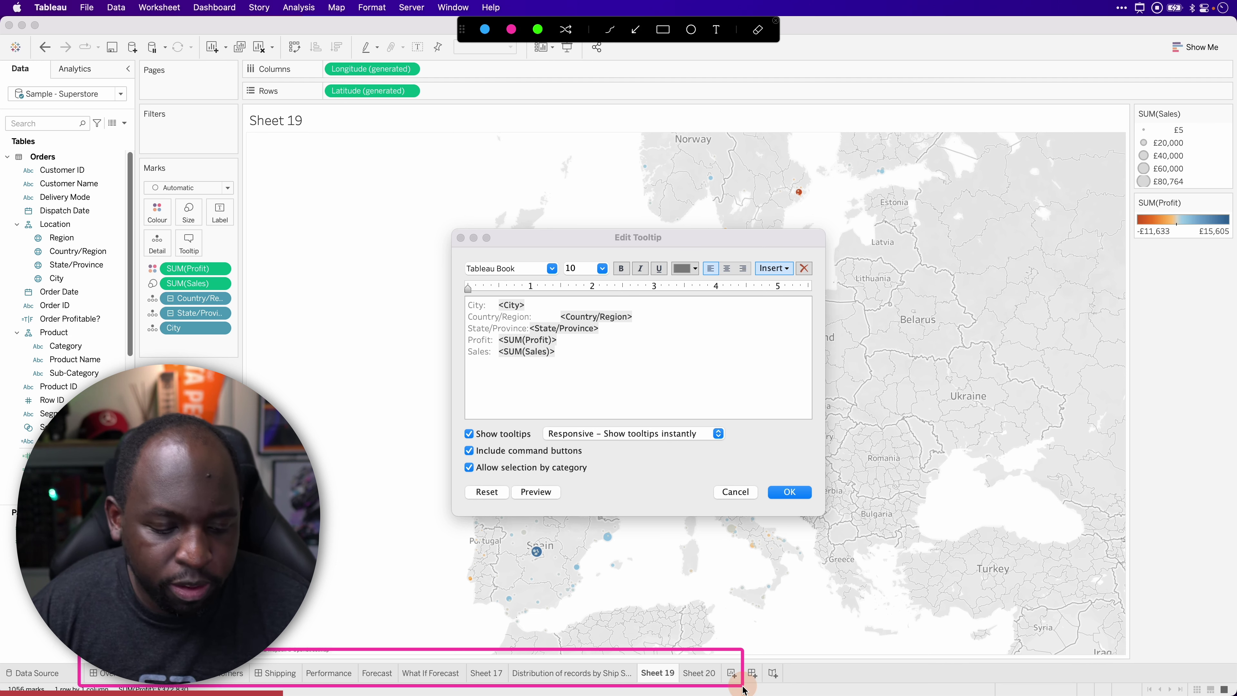
pyautogui.press('Escape')
pyautogui.click(780, 268)
pyautogui.moveTo(852, 283)
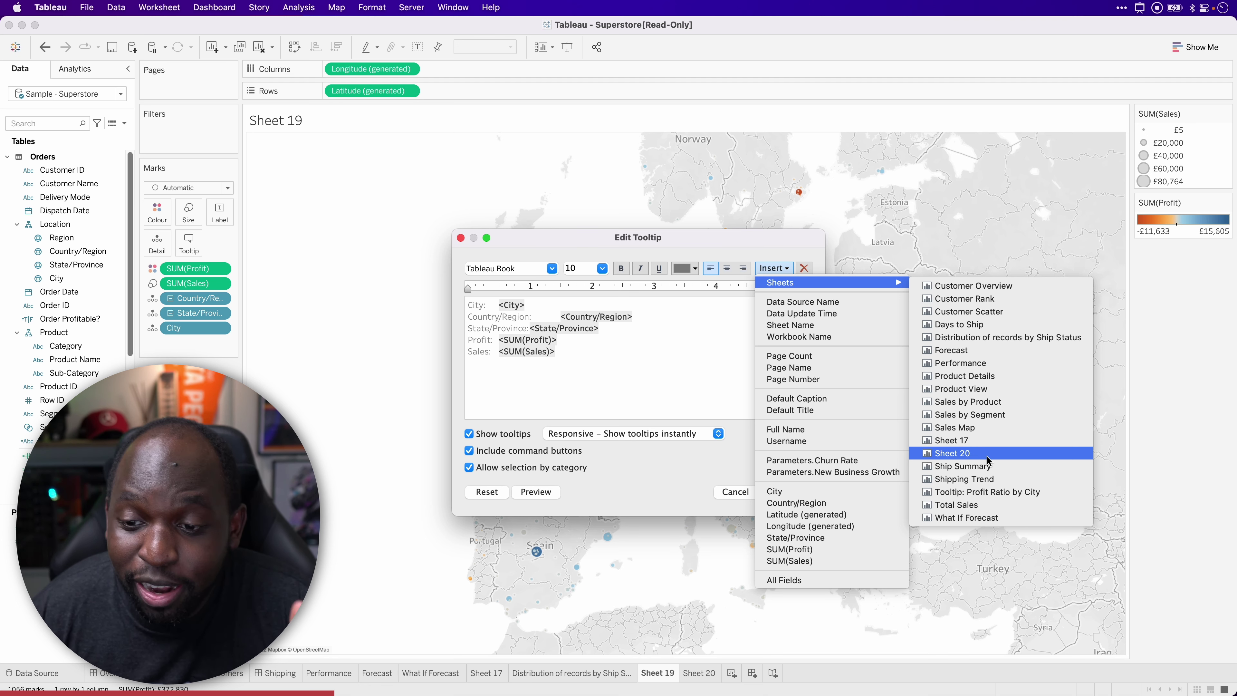
pyautogui.click(974, 453)
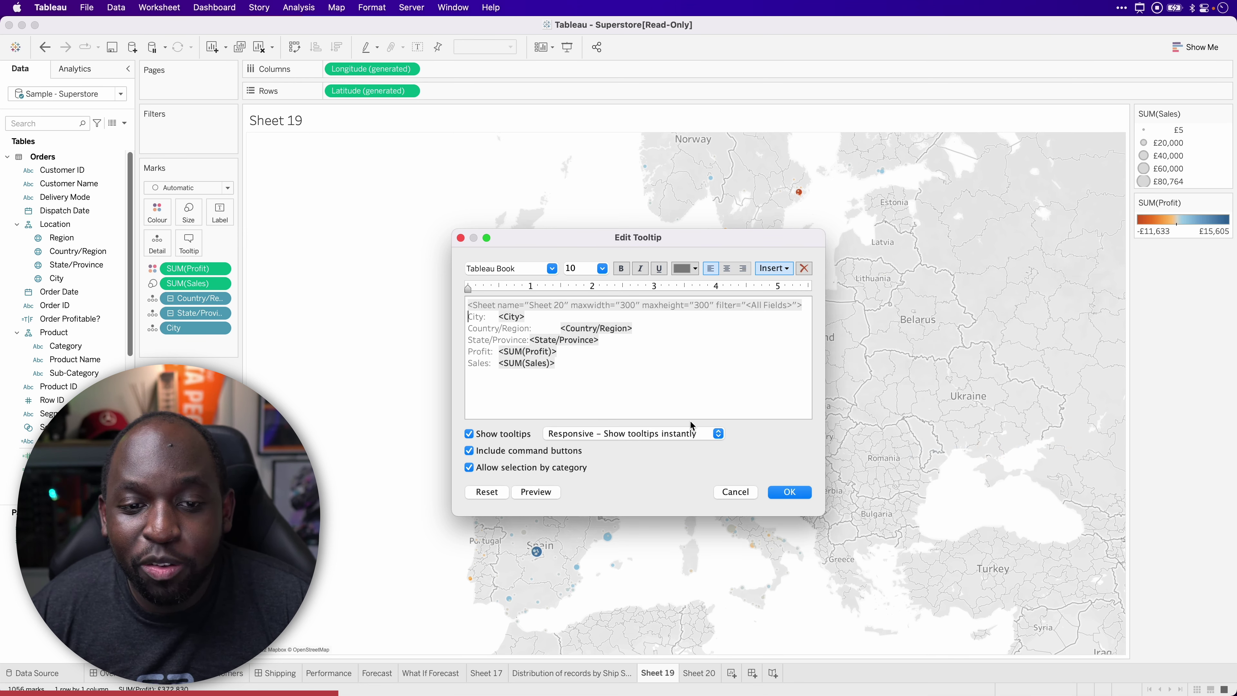
# Remove the Sheet 20 tag and its leftover empty line from the top of the tooltip
pyautogui.press('ctrl')
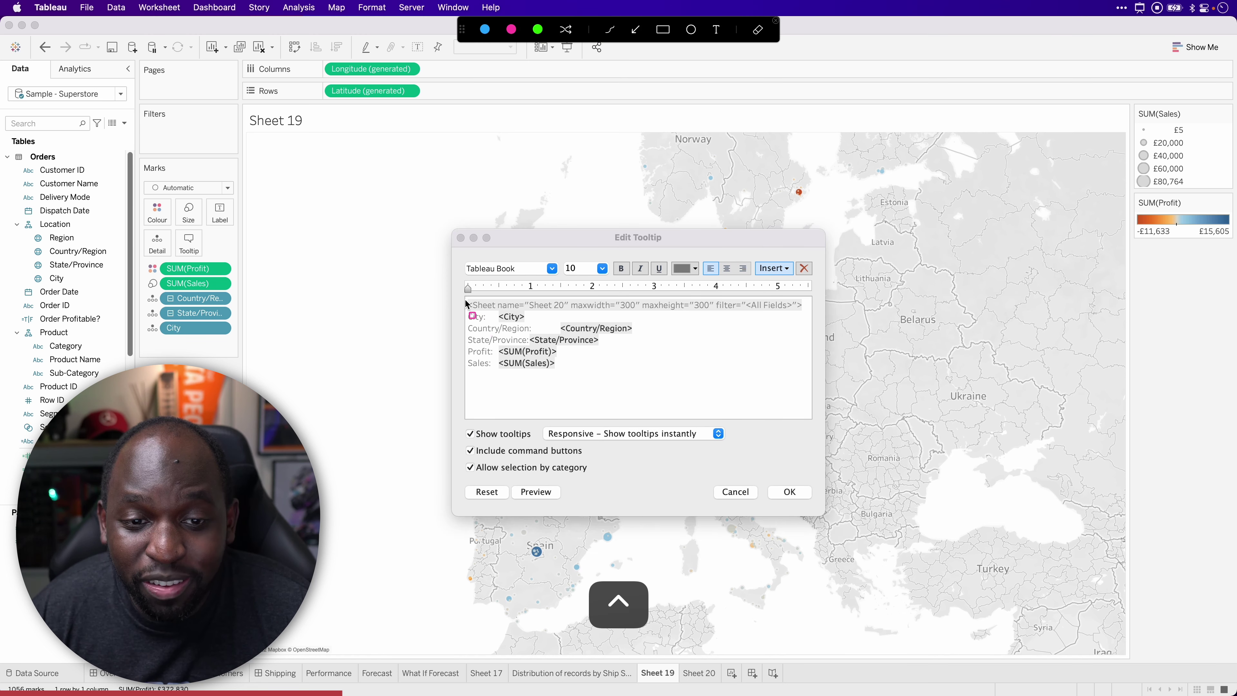
pyautogui.moveTo(466, 304)
pyautogui.mouseDown()
pyautogui.moveTo(836, 324)
pyautogui.moveTo(805, 323)
pyautogui.mouseUp()
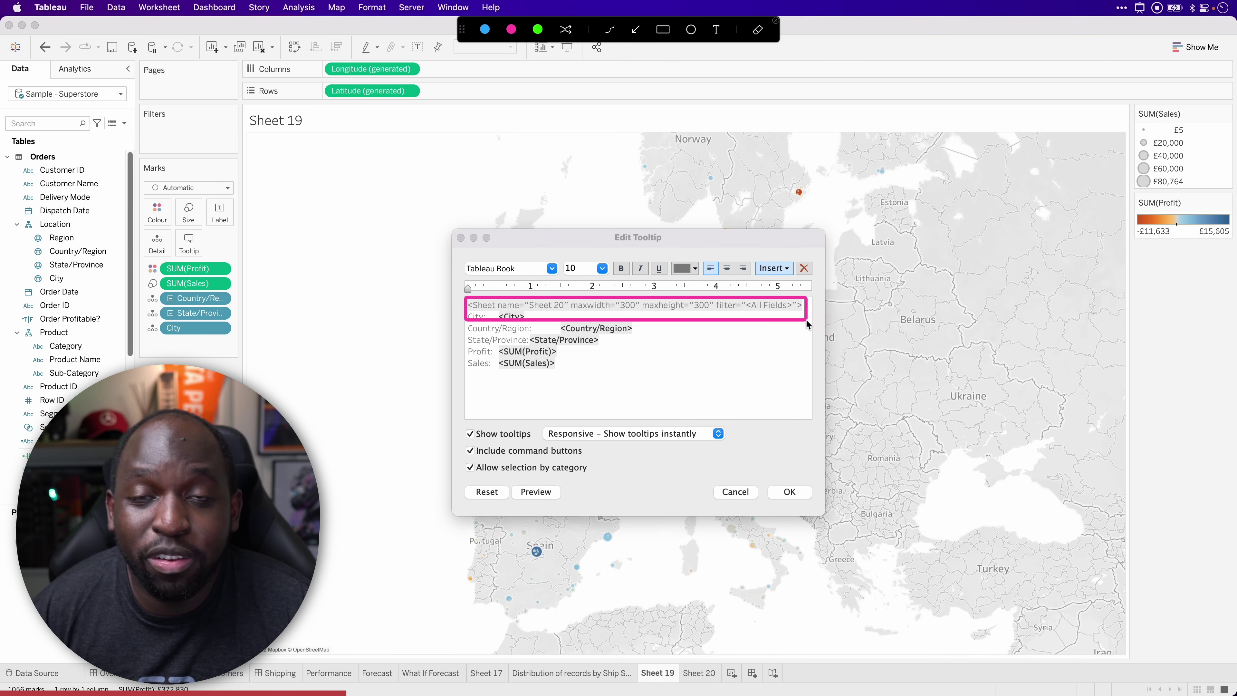
pyautogui.press('ctrl')
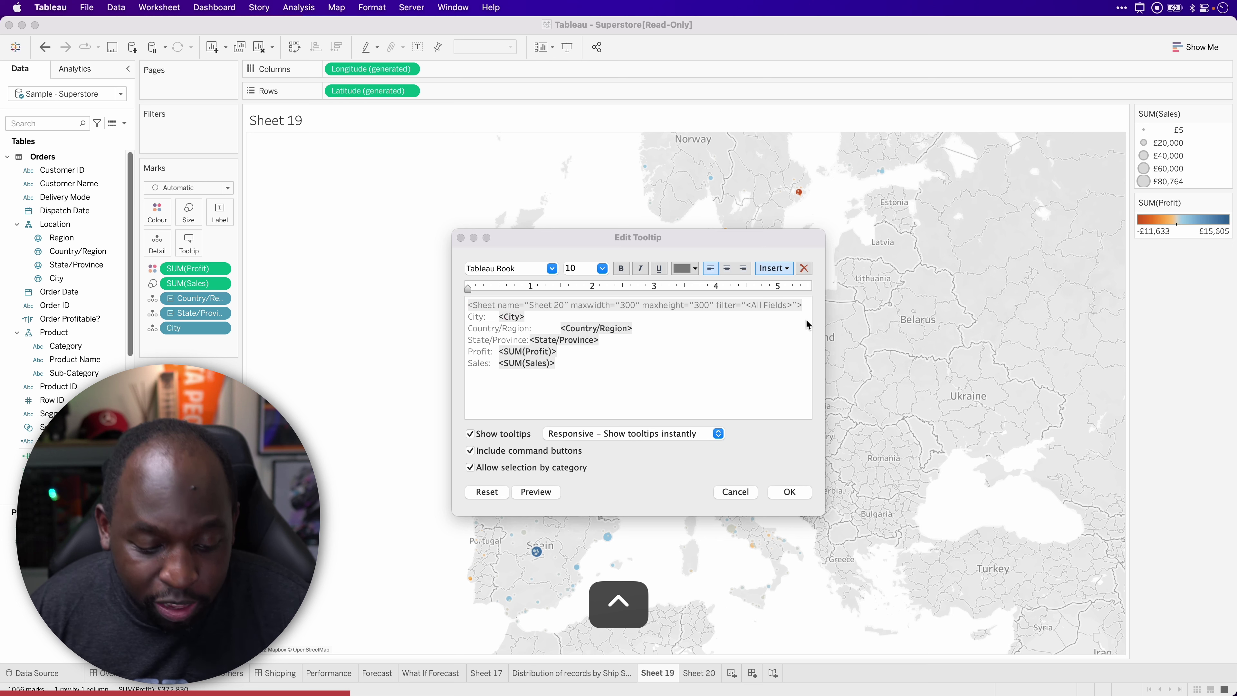
pyautogui.click(731, 351)
pyautogui.press('super+z')
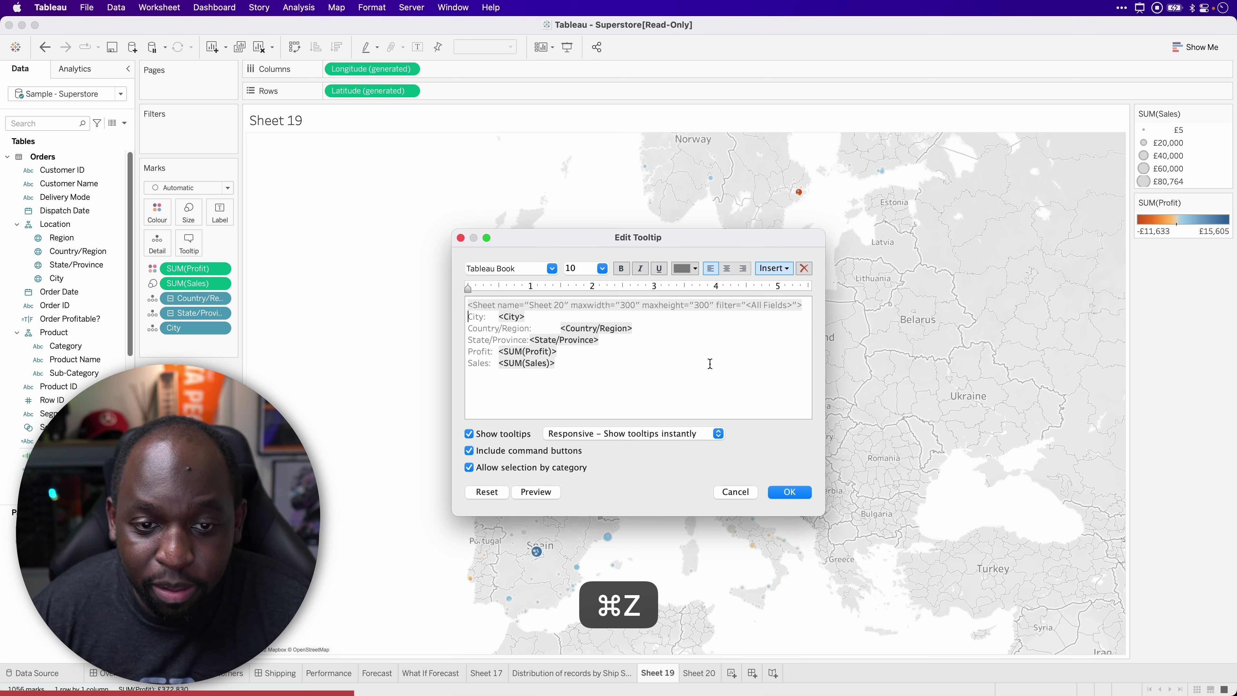
pyautogui.moveTo(806, 304); pyautogui.dragTo(414, 298)
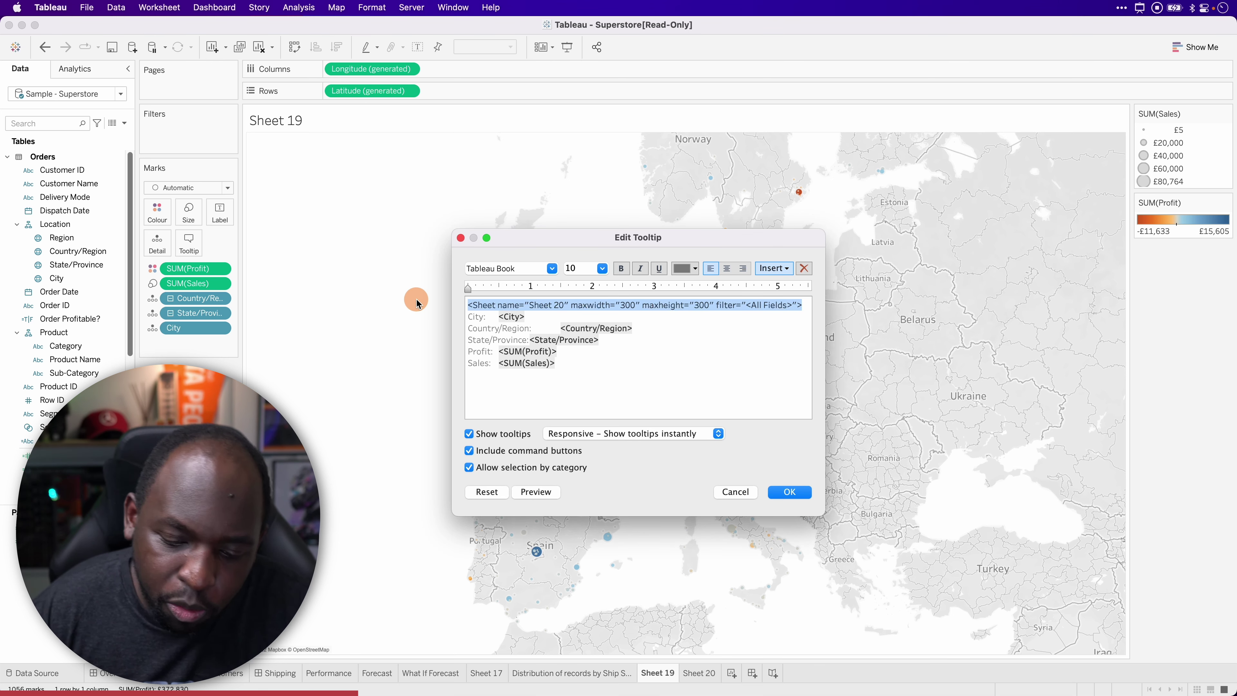
pyautogui.press('BackSpace')
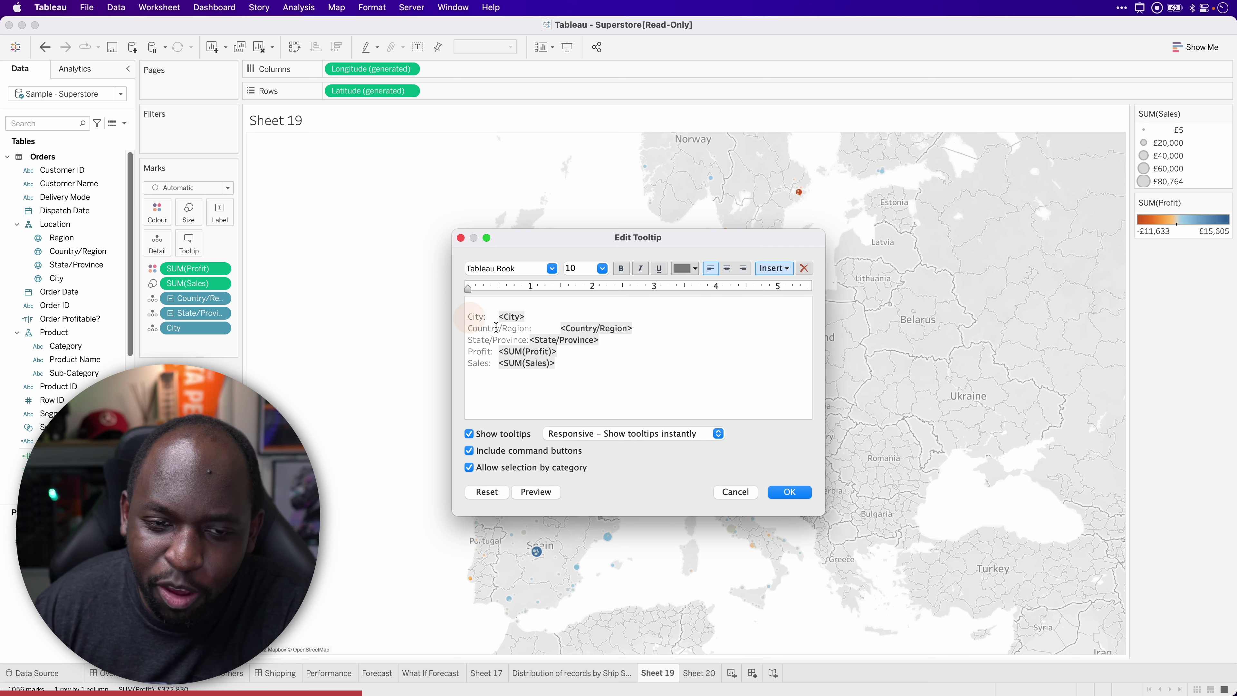
pyautogui.press('Delete')
# Insert Sheet 20 on a new line below the <SUM(Sales)> line of the tooltip
pyautogui.click(583, 367)
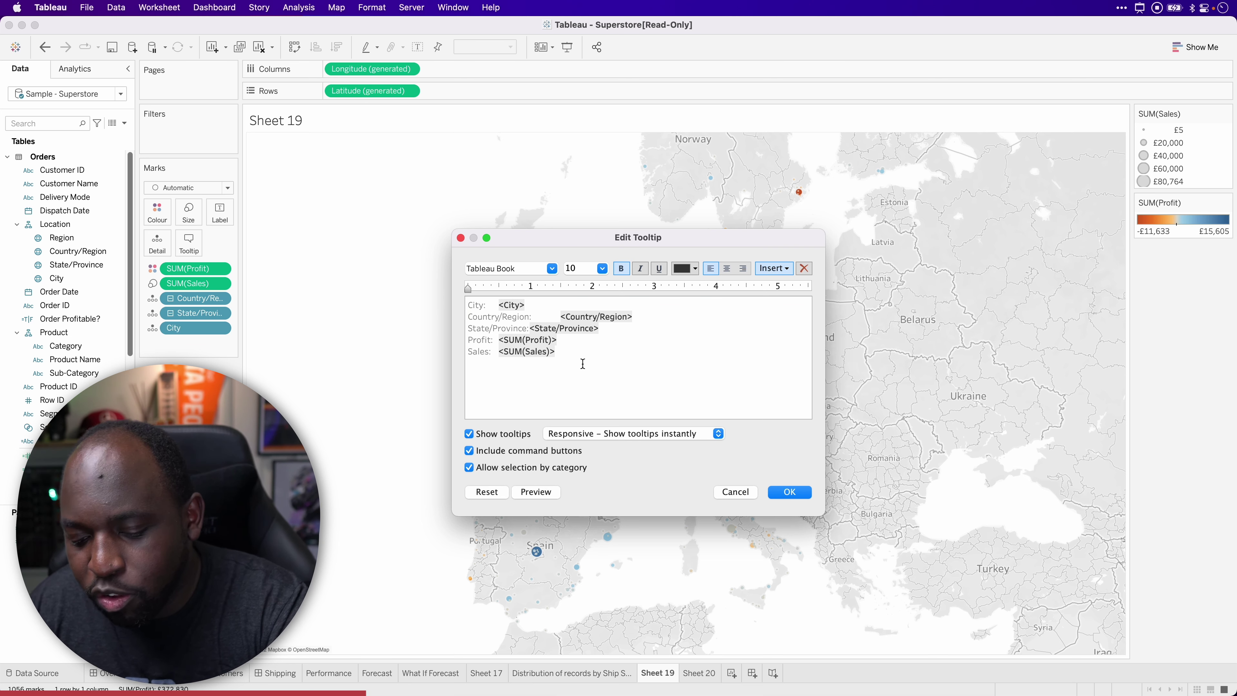
pyautogui.press('Return')
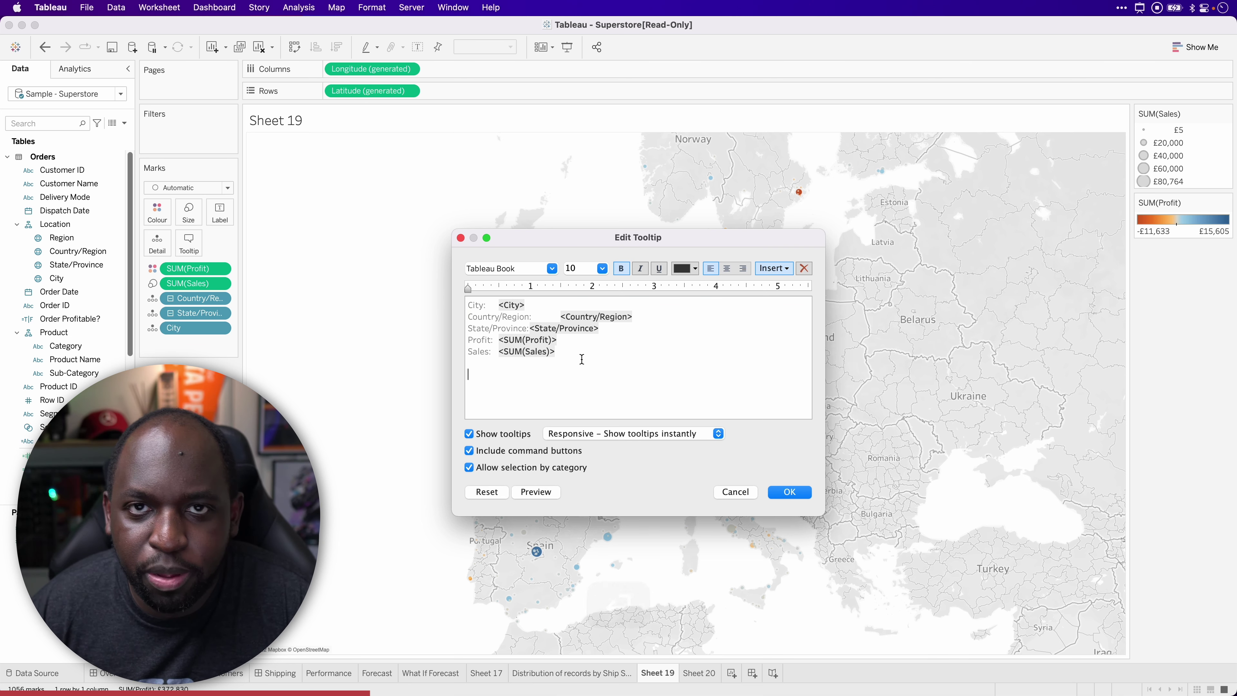
pyautogui.click(763, 274)
pyautogui.moveTo(784, 282)
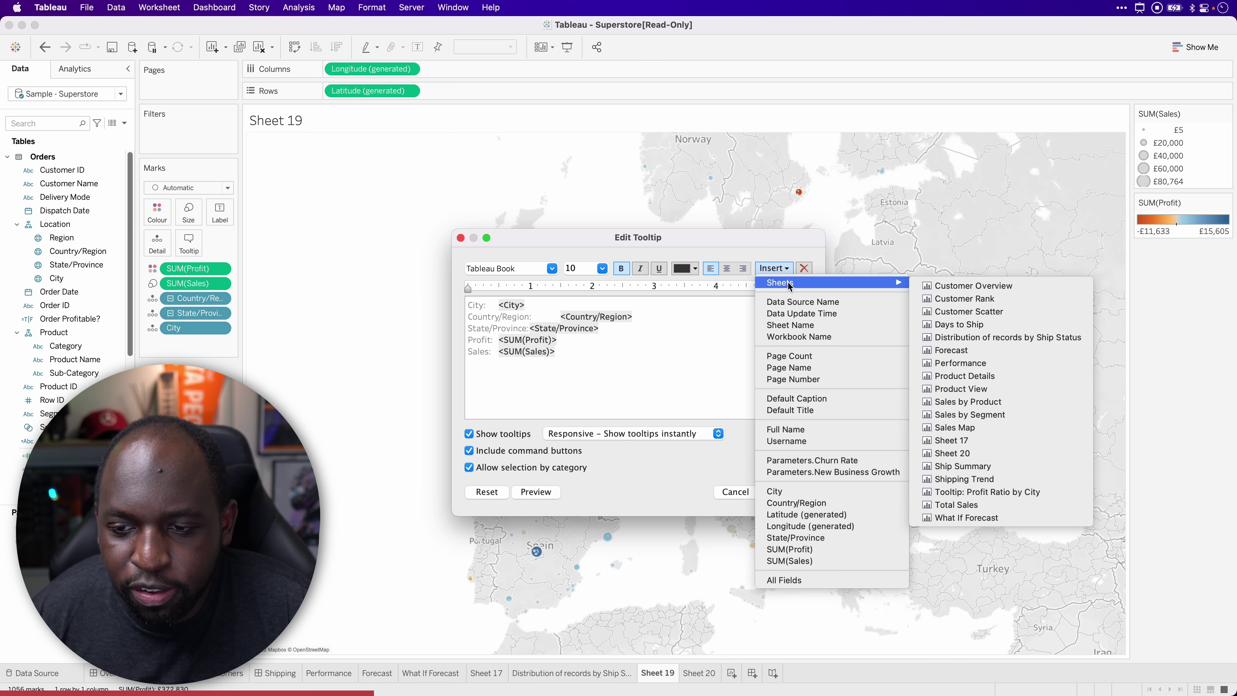
pyautogui.click(976, 453)
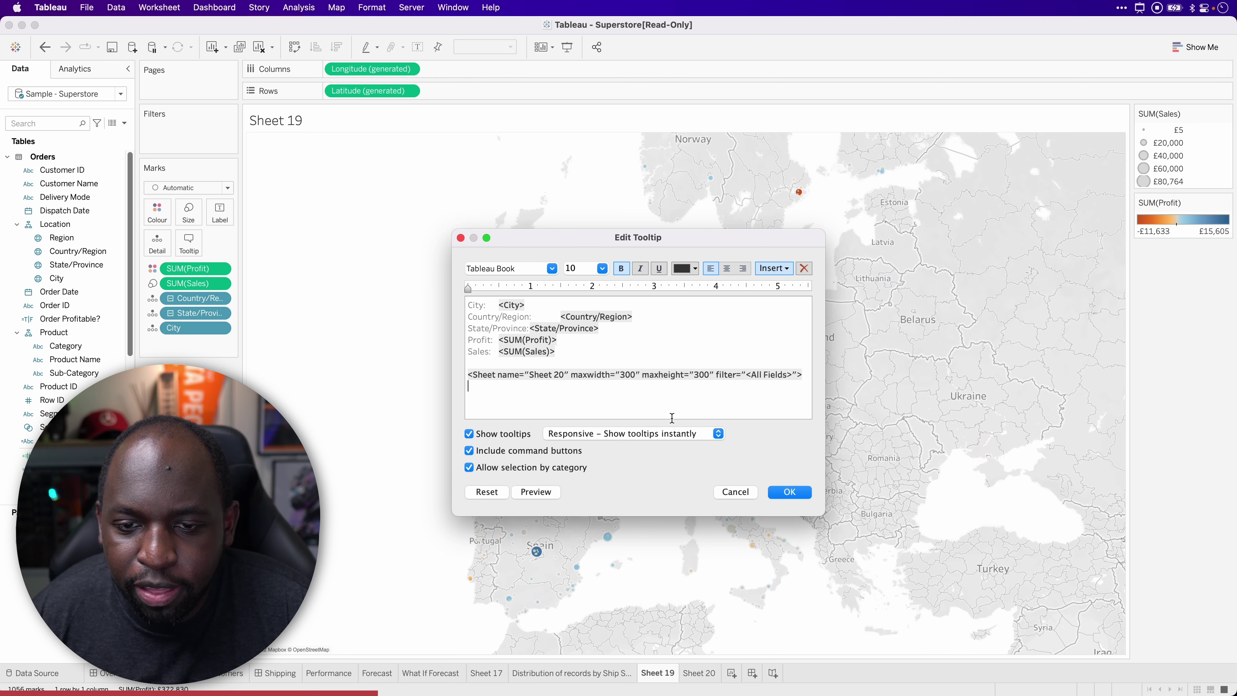
pyautogui.press('ctrl')
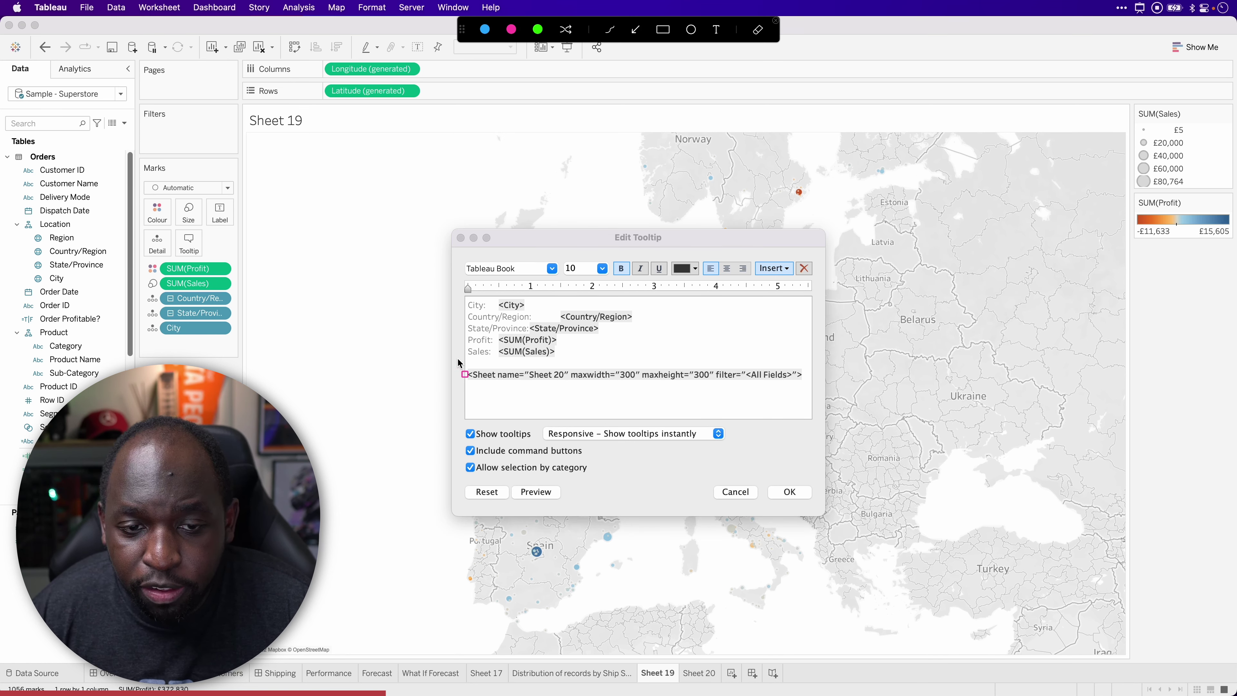
pyautogui.moveTo(458, 361)
pyautogui.mouseDown()
pyautogui.moveTo(601, 393)
pyautogui.moveTo(817, 390)
pyautogui.mouseUp()
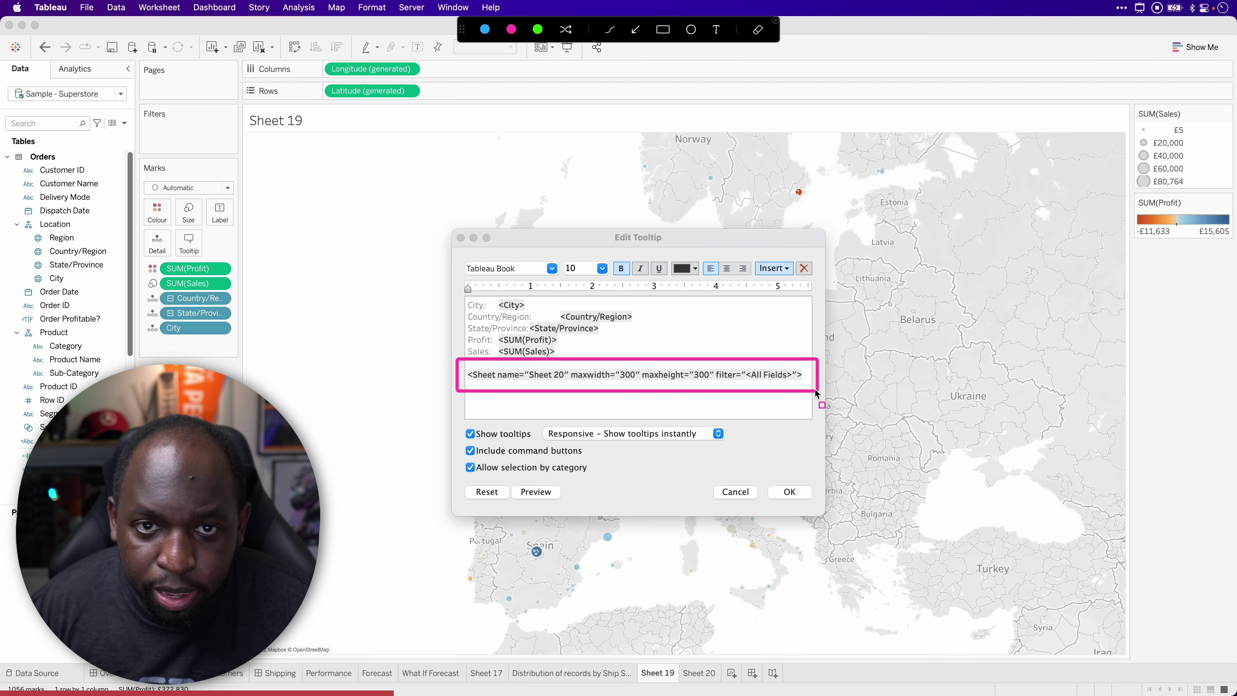
pyautogui.press('ctrl')
pyautogui.press('ctrl')
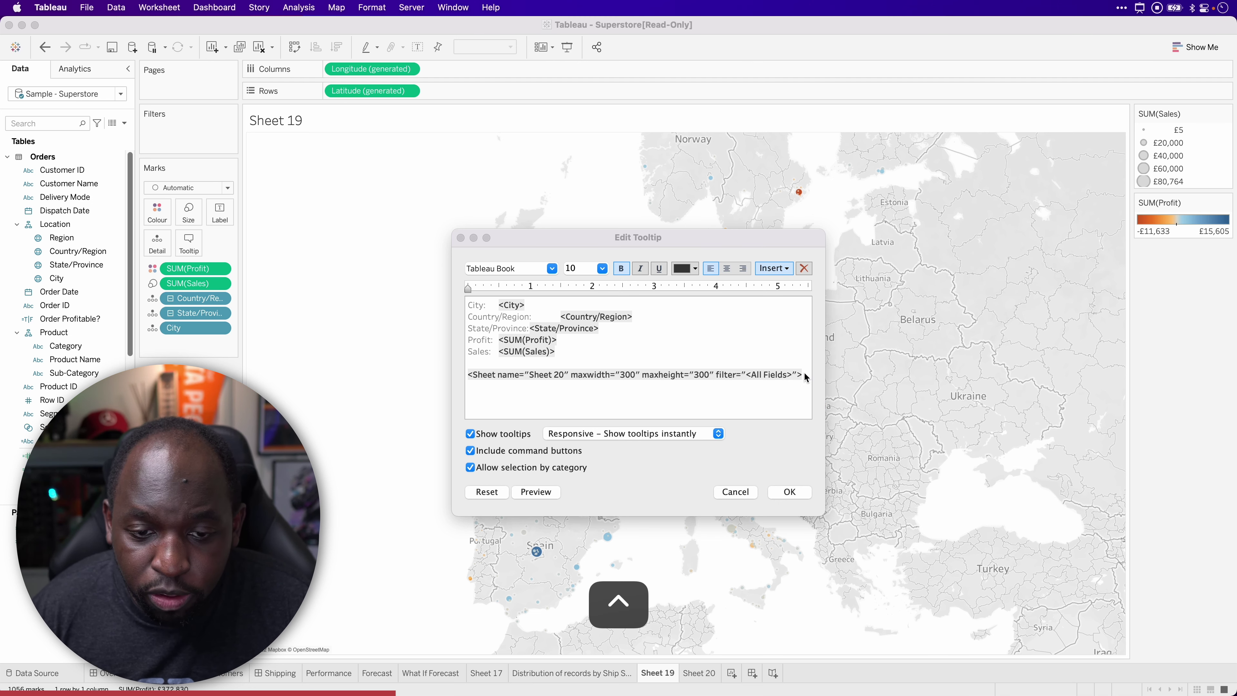
pyautogui.click(548, 493)
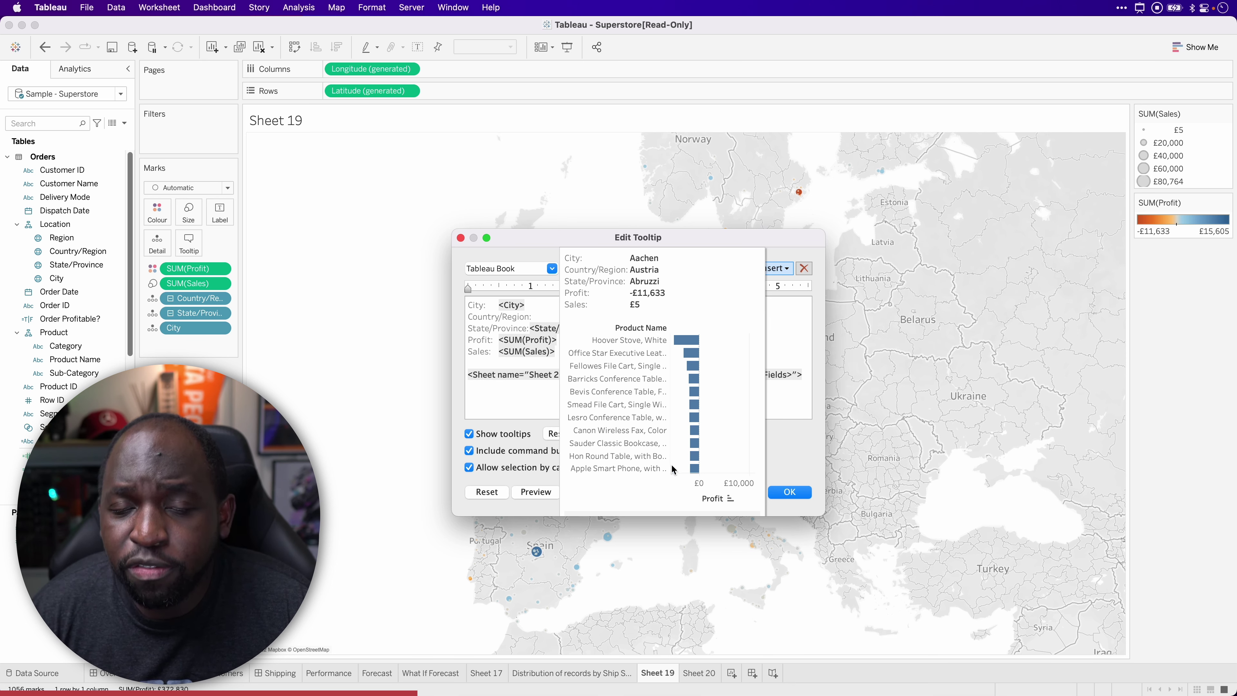
pyautogui.click(553, 491)
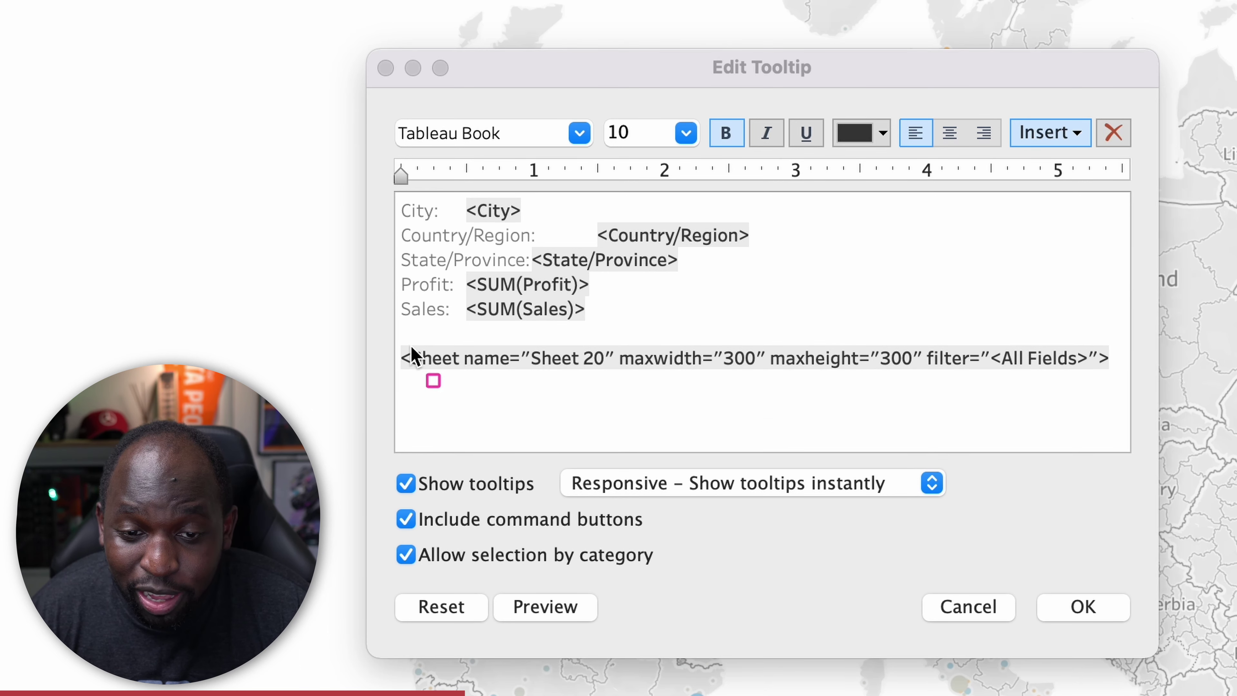
pyautogui.moveTo(378, 327); pyautogui.dragTo(1137, 385)
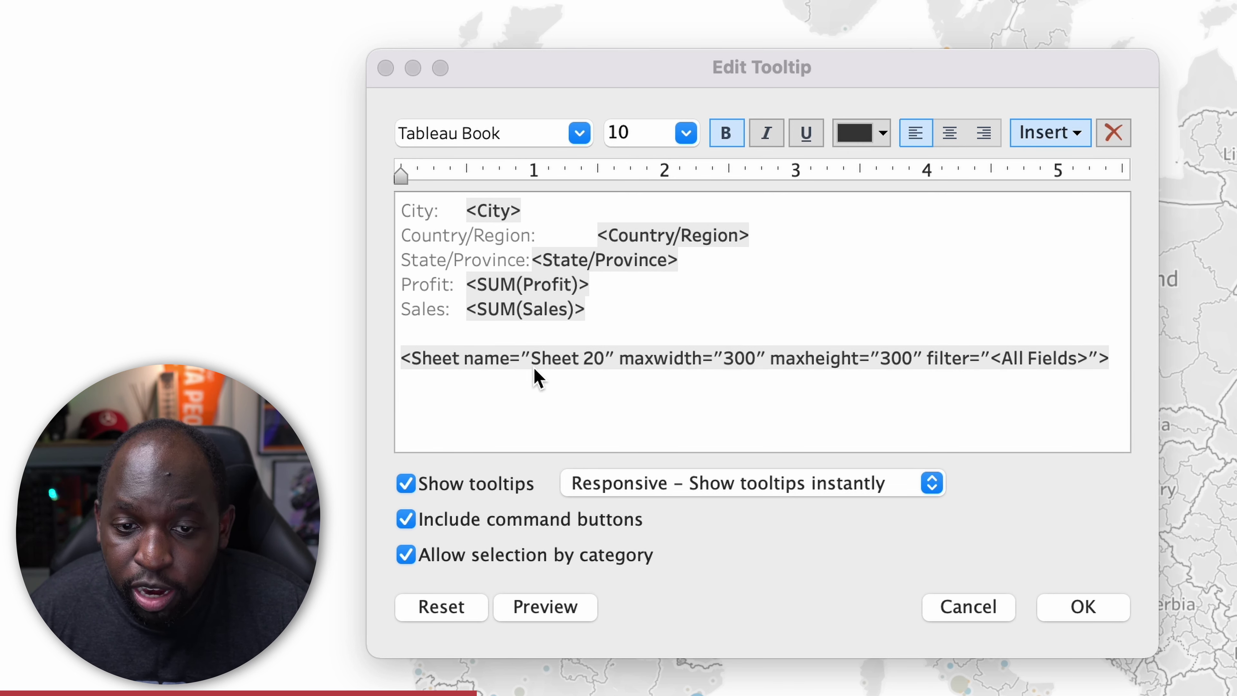
pyautogui.click(574, 358)
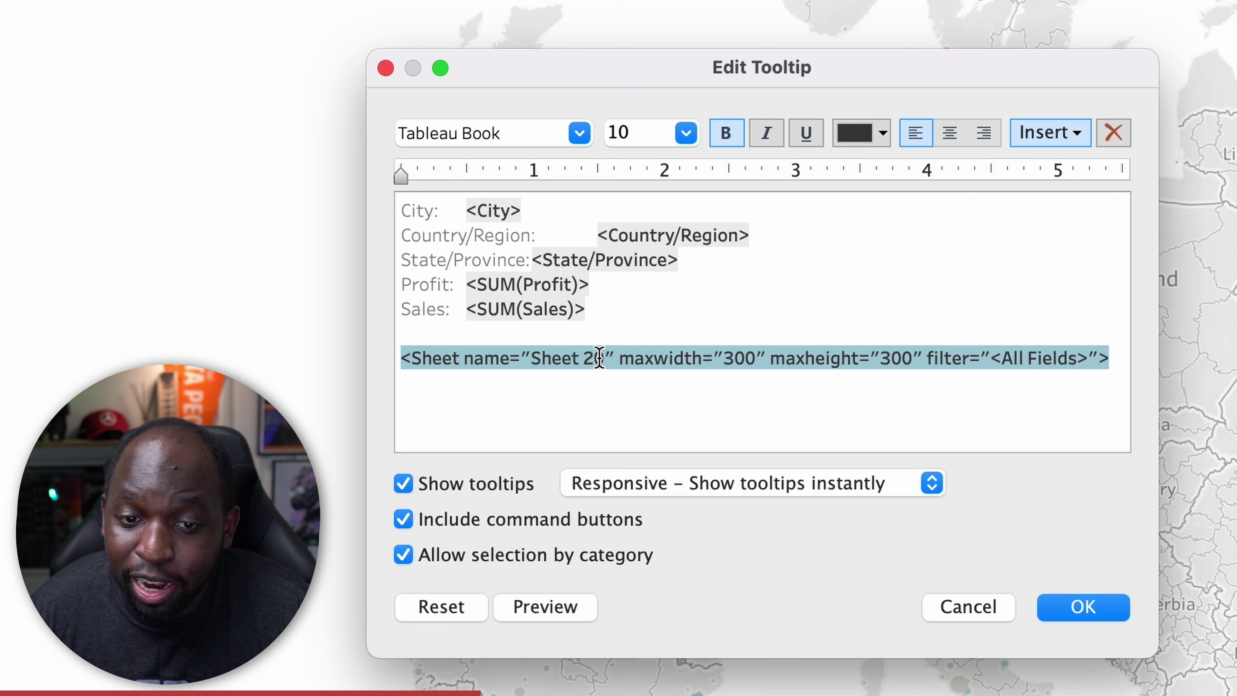
pyautogui.click(604, 359)
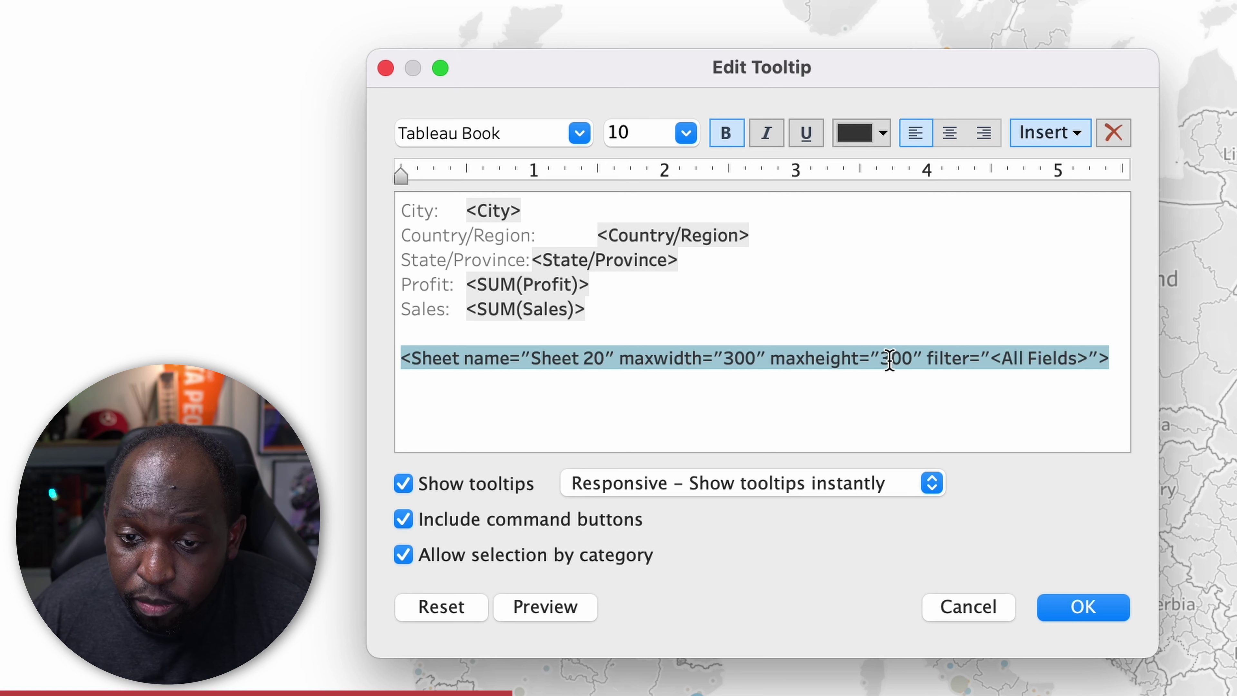
pyautogui.click(944, 357)
pyautogui.moveTo(952, 358); pyautogui.dragTo(1112, 361)
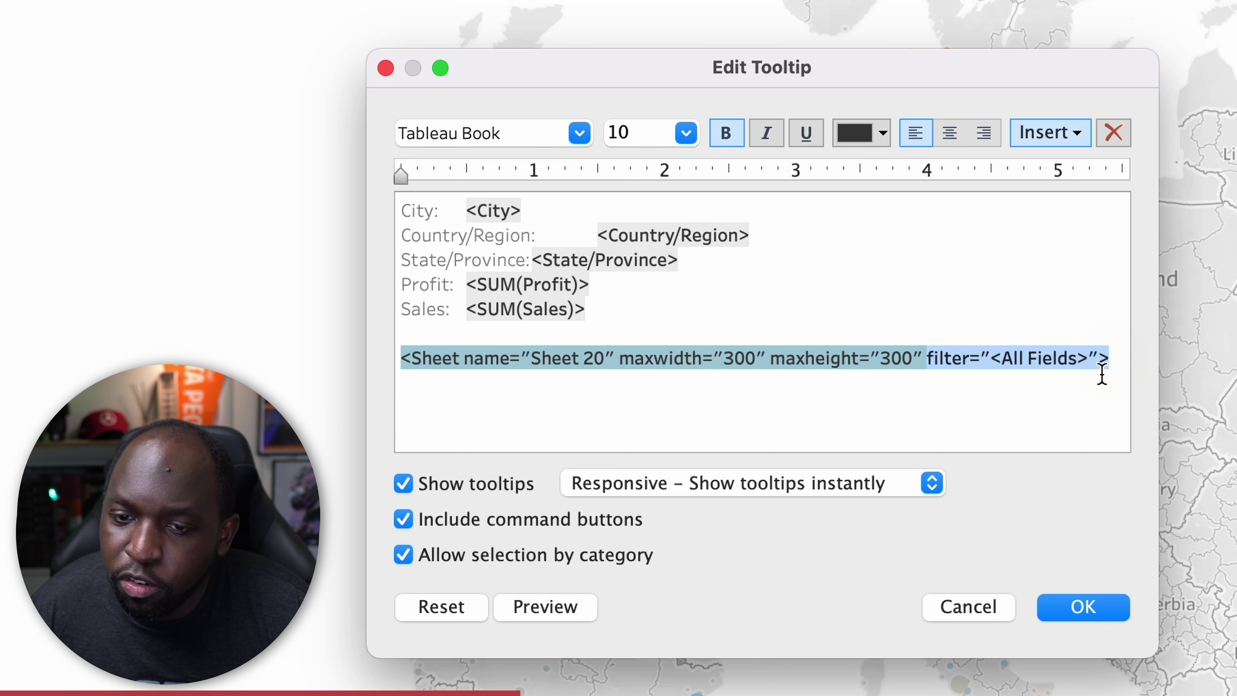
pyautogui.moveTo(993, 363)
pyautogui.mouseDown()
pyautogui.moveTo(1063, 362)
pyautogui.moveTo(970, 366)
pyautogui.mouseUp()
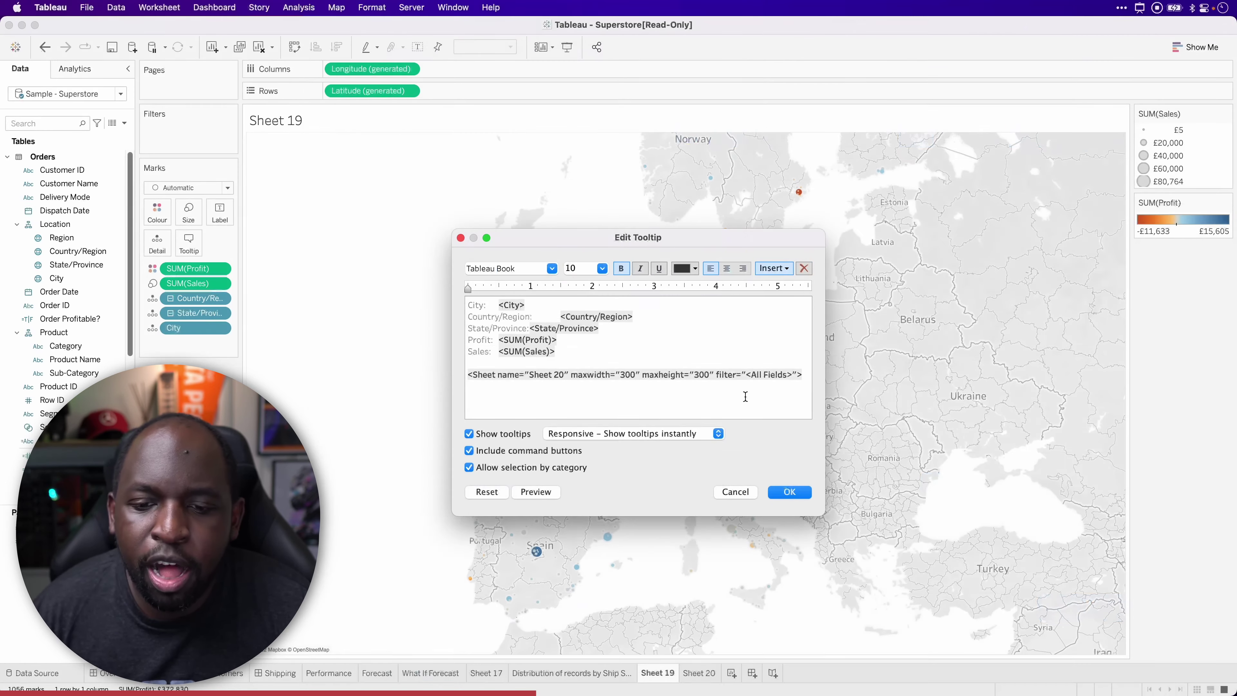
# Apply the tooltip edit and check city tooltips such as Leeds for the embedded Product Name profit chart
pyautogui.click(790, 491)
pyautogui.moveTo(702, 494)
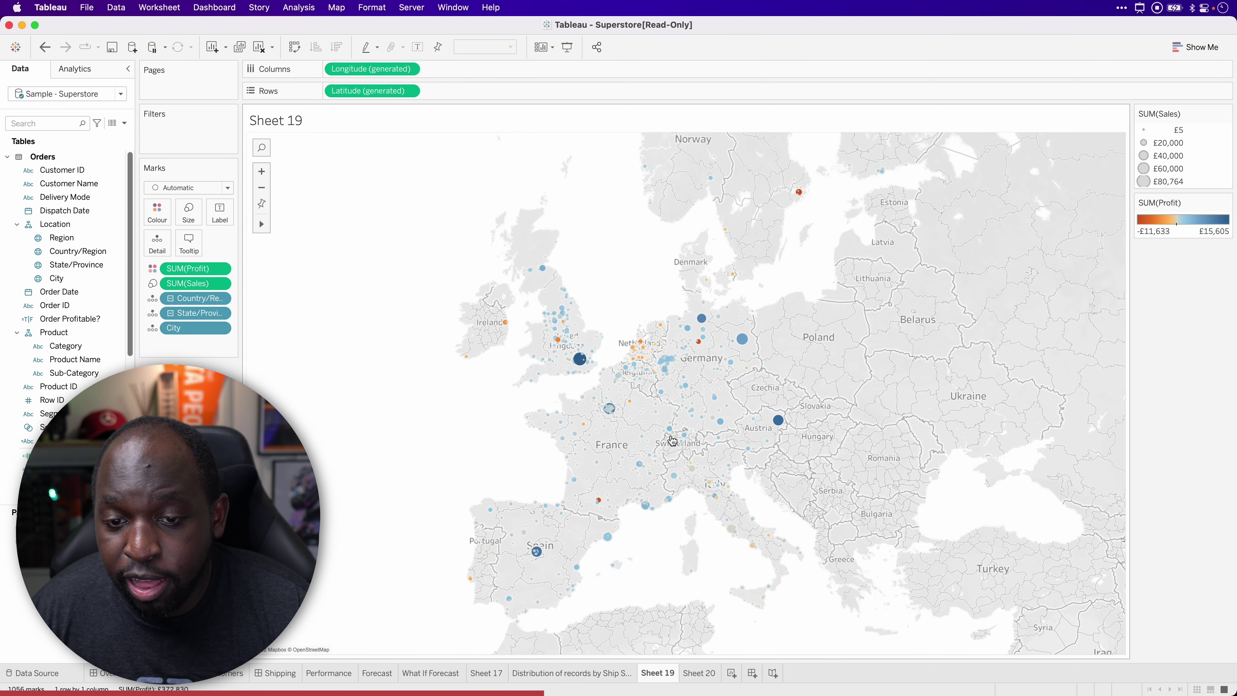
pyautogui.moveTo(644, 413)
pyautogui.moveTo(580, 361)
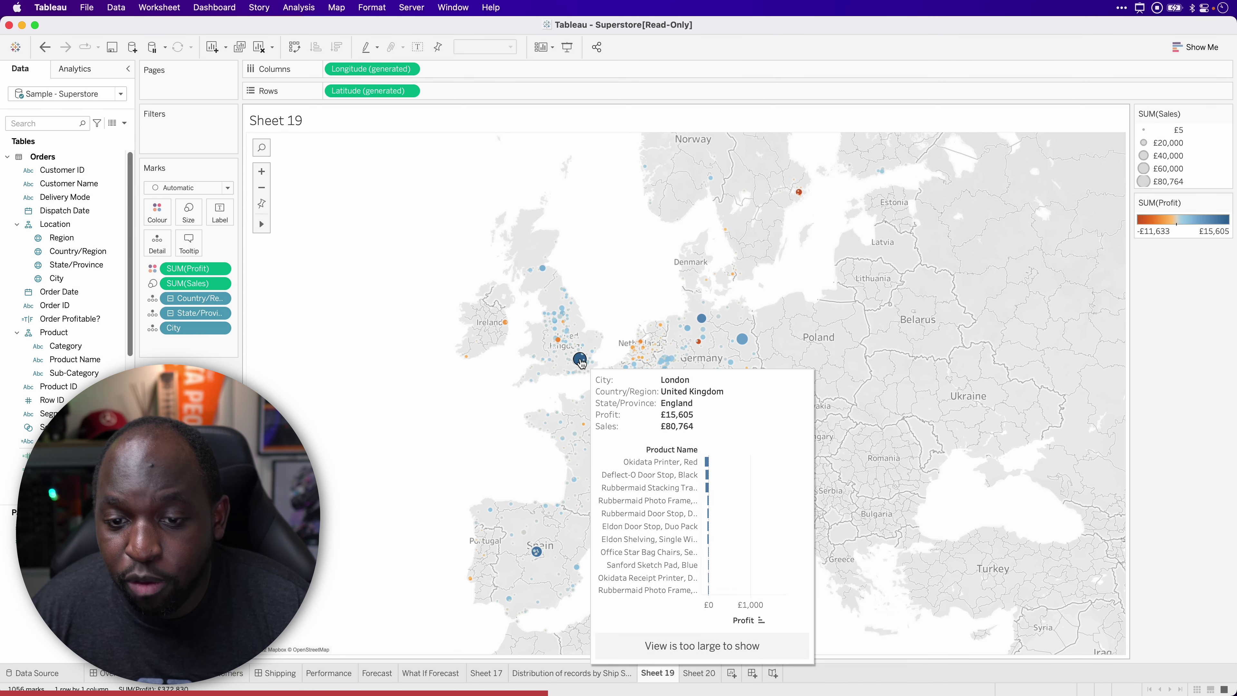
pyautogui.moveTo(745, 343)
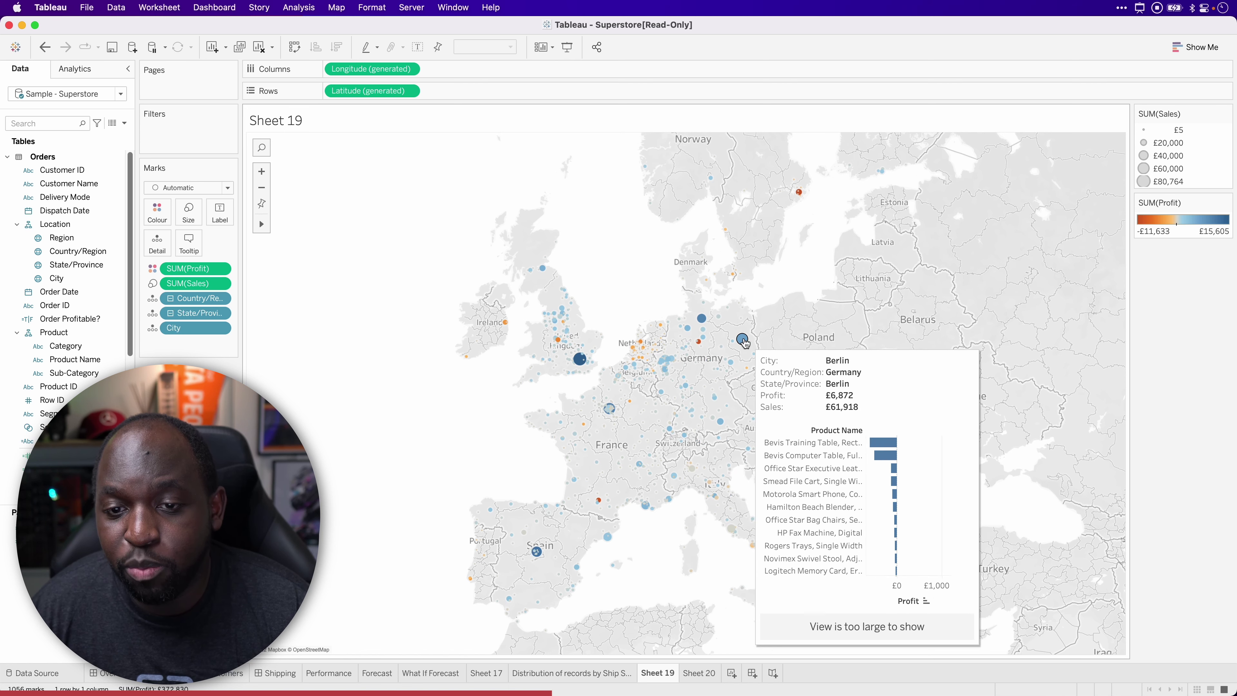
pyautogui.moveTo(705, 341)
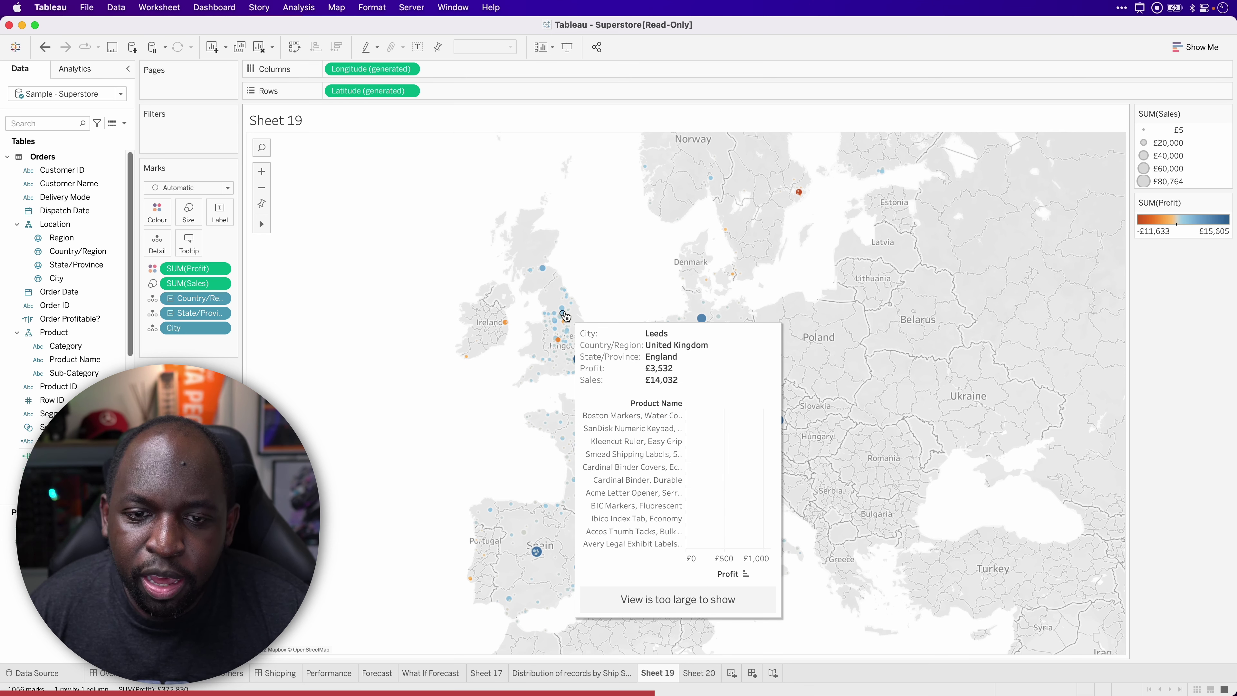
pyautogui.click(189, 242)
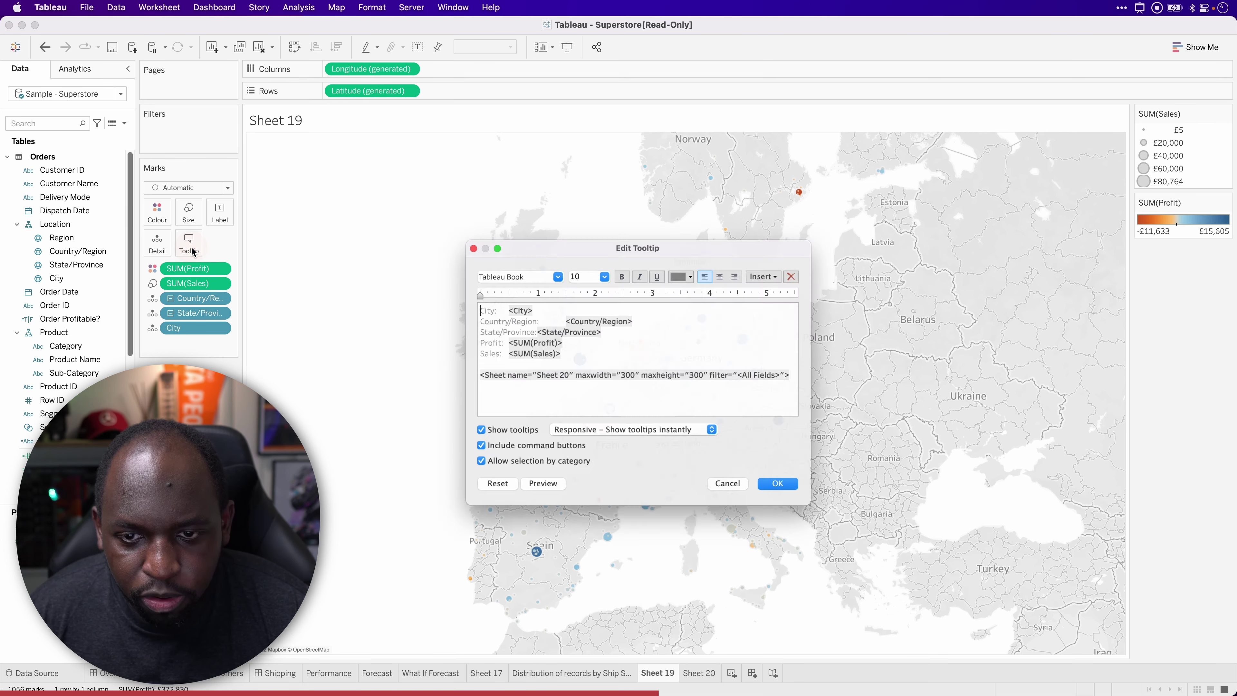
pyautogui.click(765, 378)
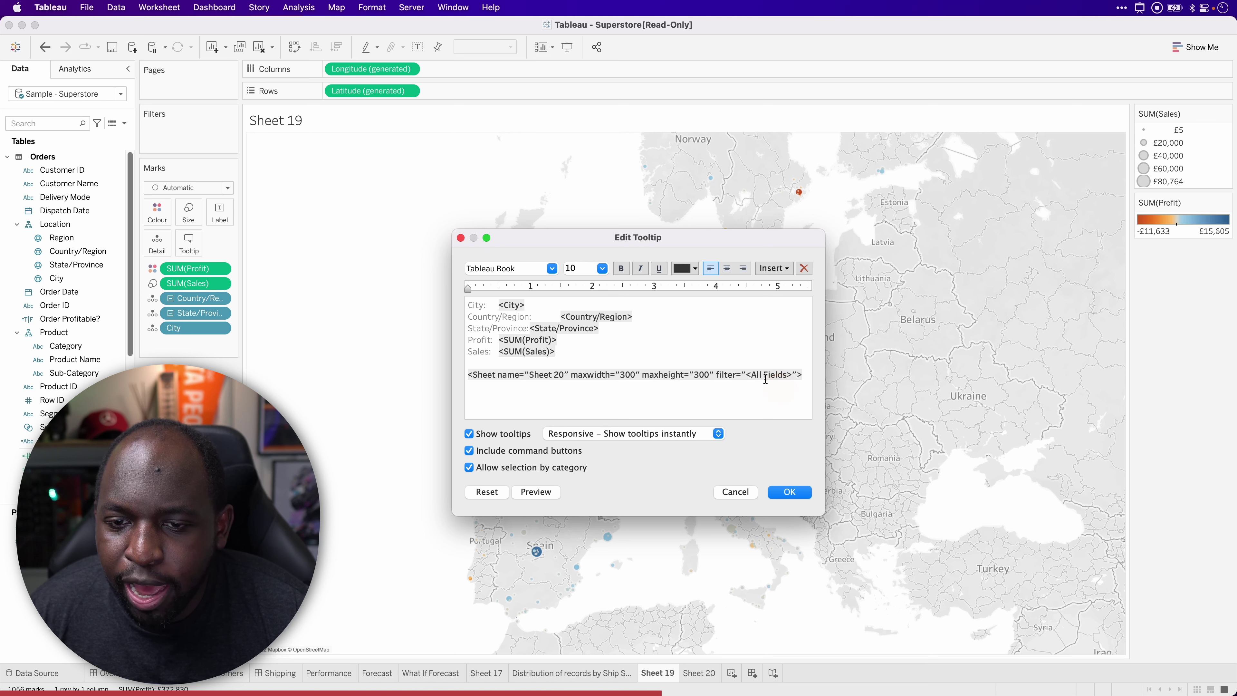
pyautogui.tripleClick(744, 375)
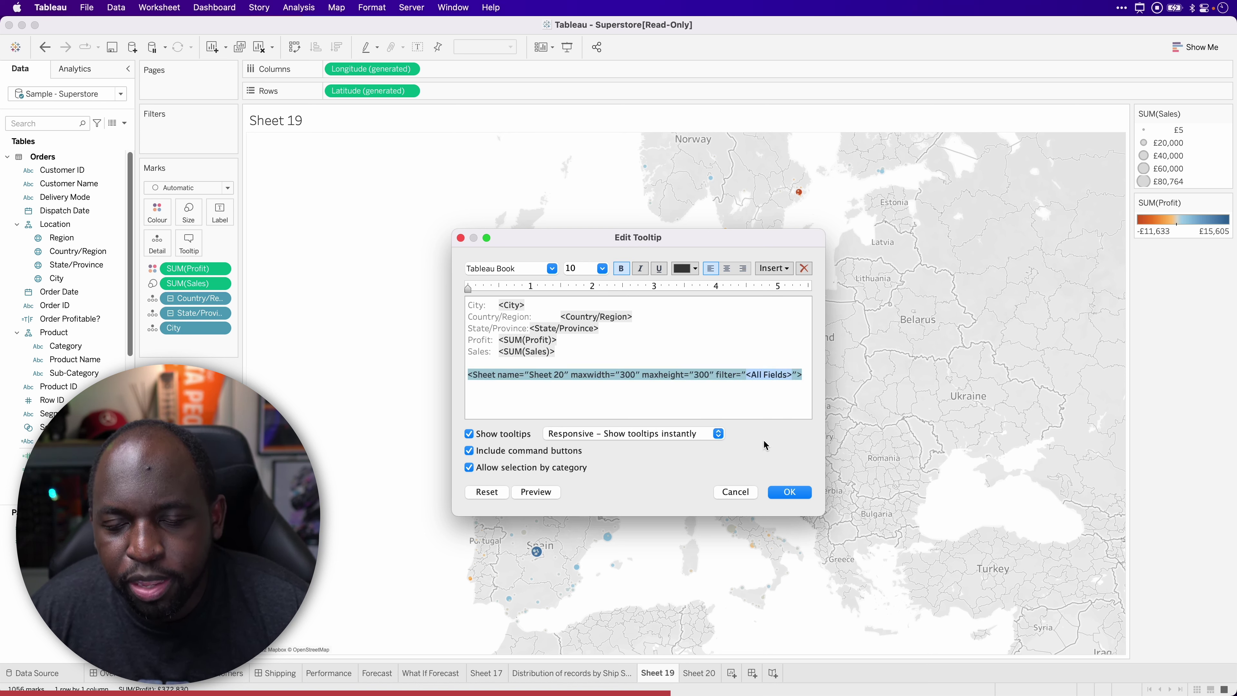
pyautogui.moveTo(723, 241); pyautogui.dragTo(905, 187)
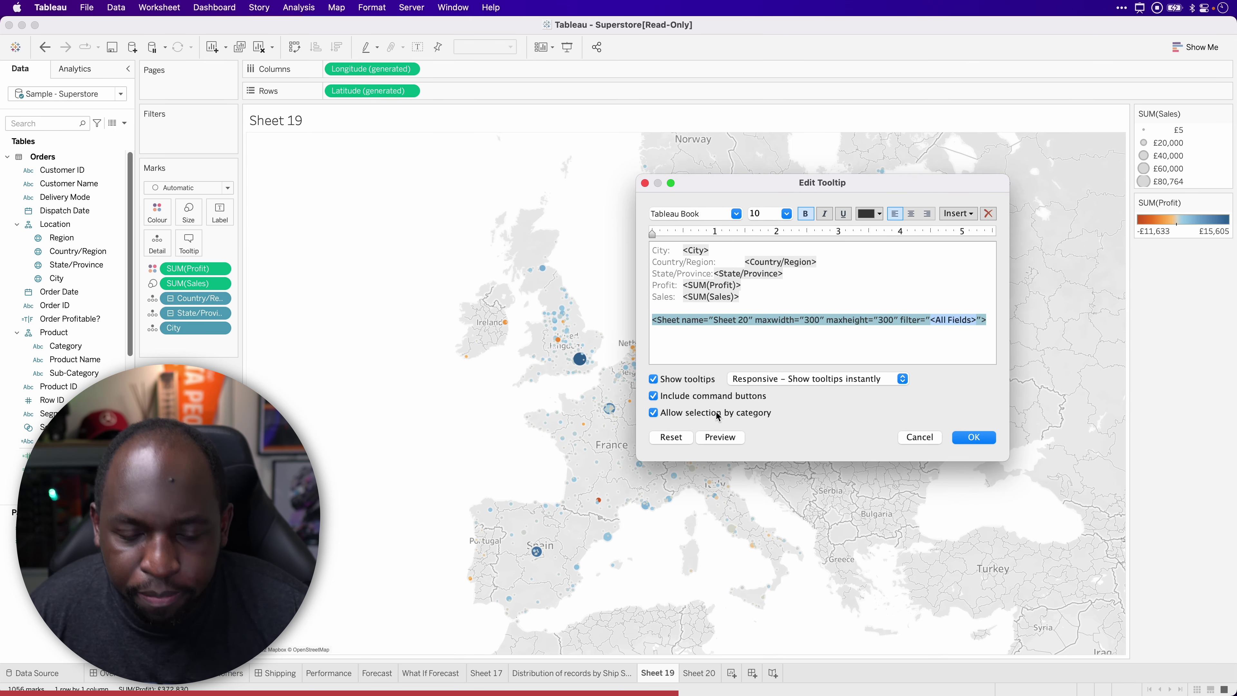
pyautogui.press('ctrl+alt+super+a')
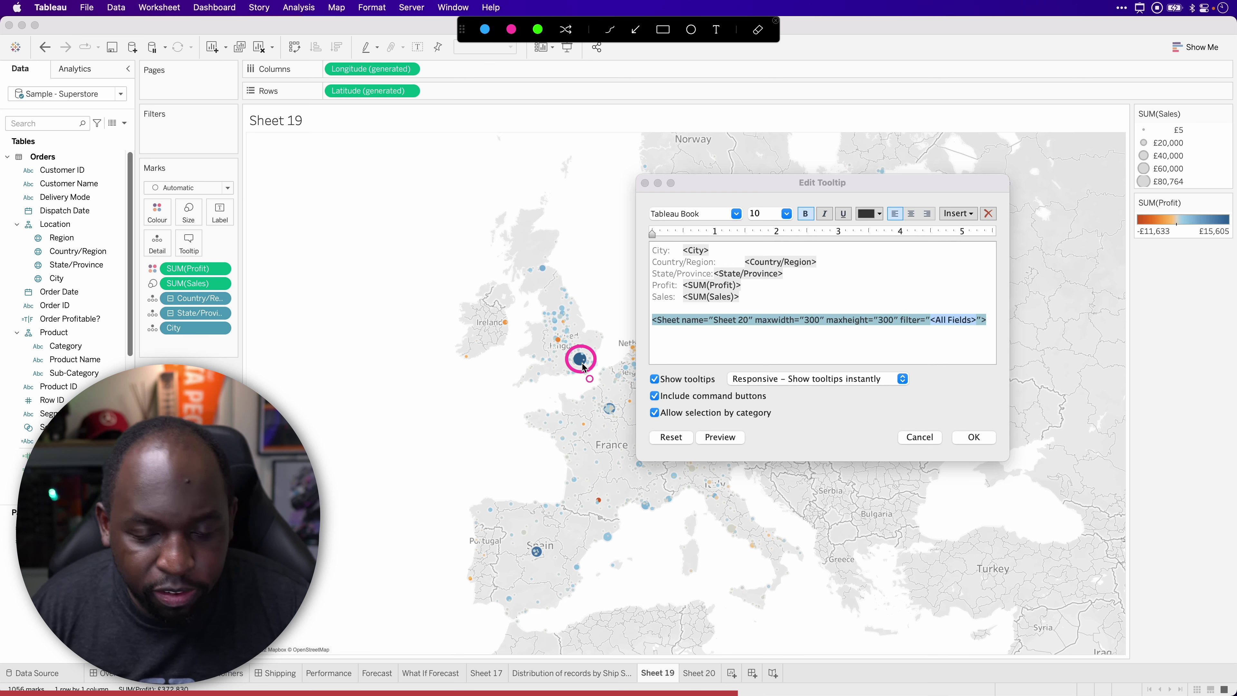
pyautogui.press('ctrl')
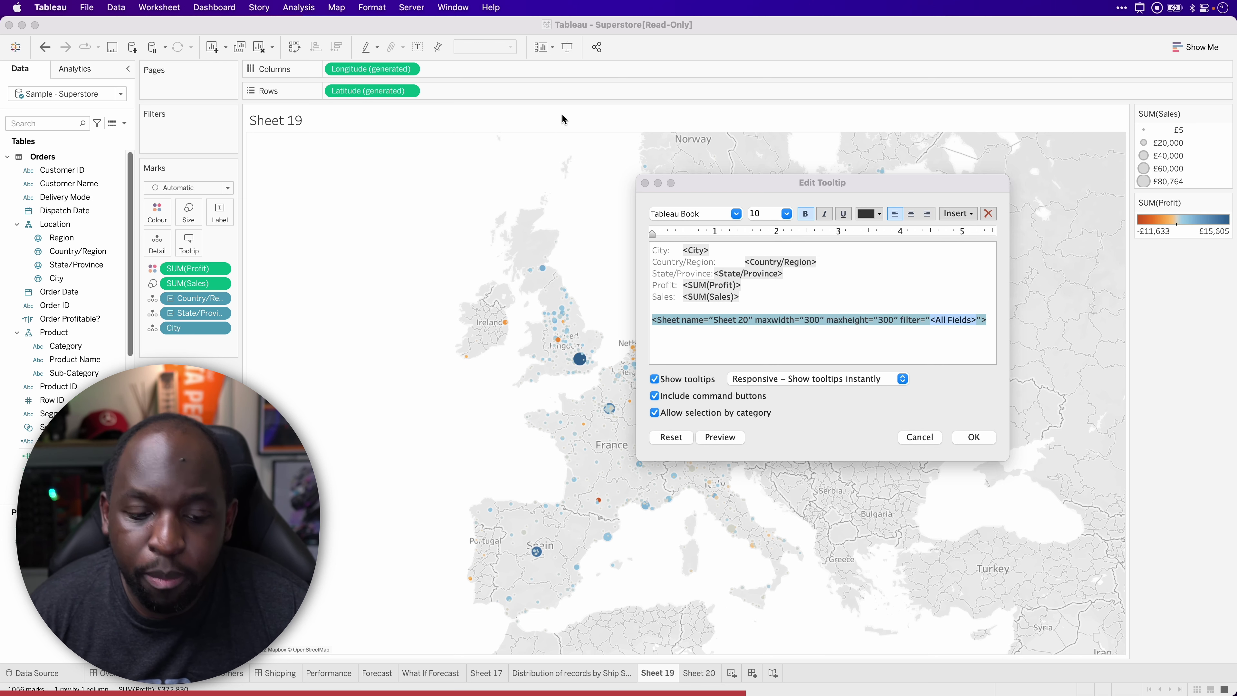
pyautogui.press('ctrl')
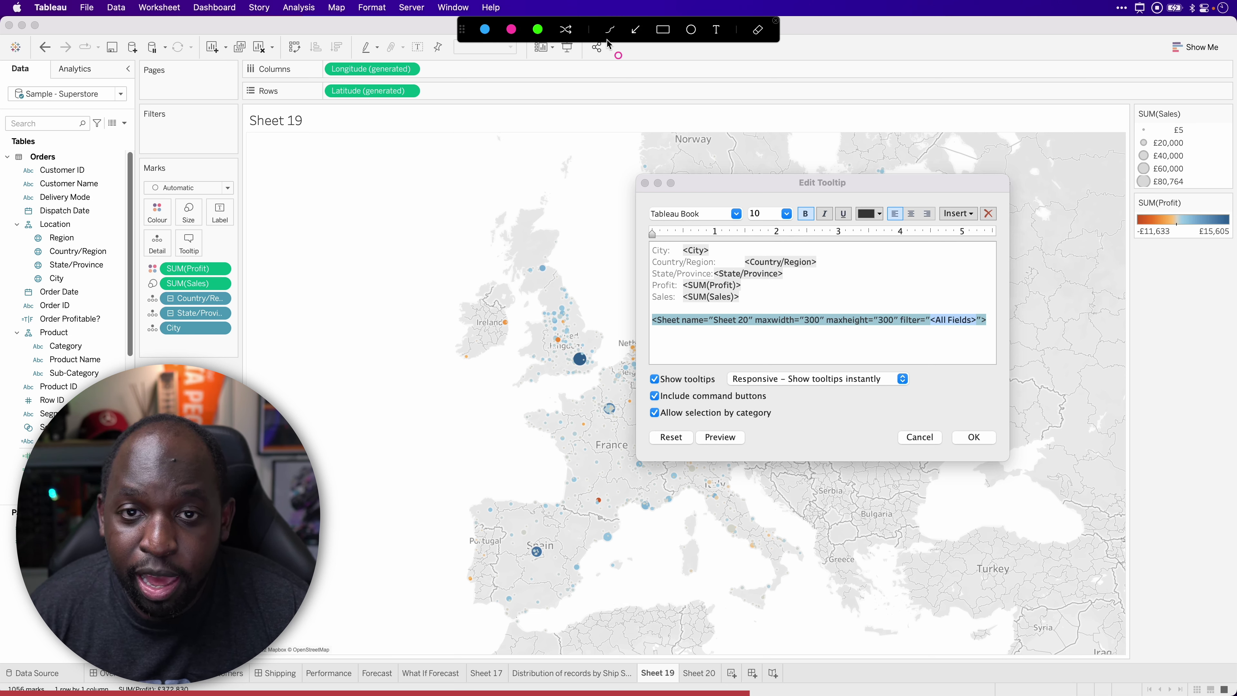
pyautogui.moveTo(551, 337)
pyautogui.mouseDown()
pyautogui.moveTo(564, 374)
pyautogui.moveTo(554, 367)
pyautogui.mouseUp()
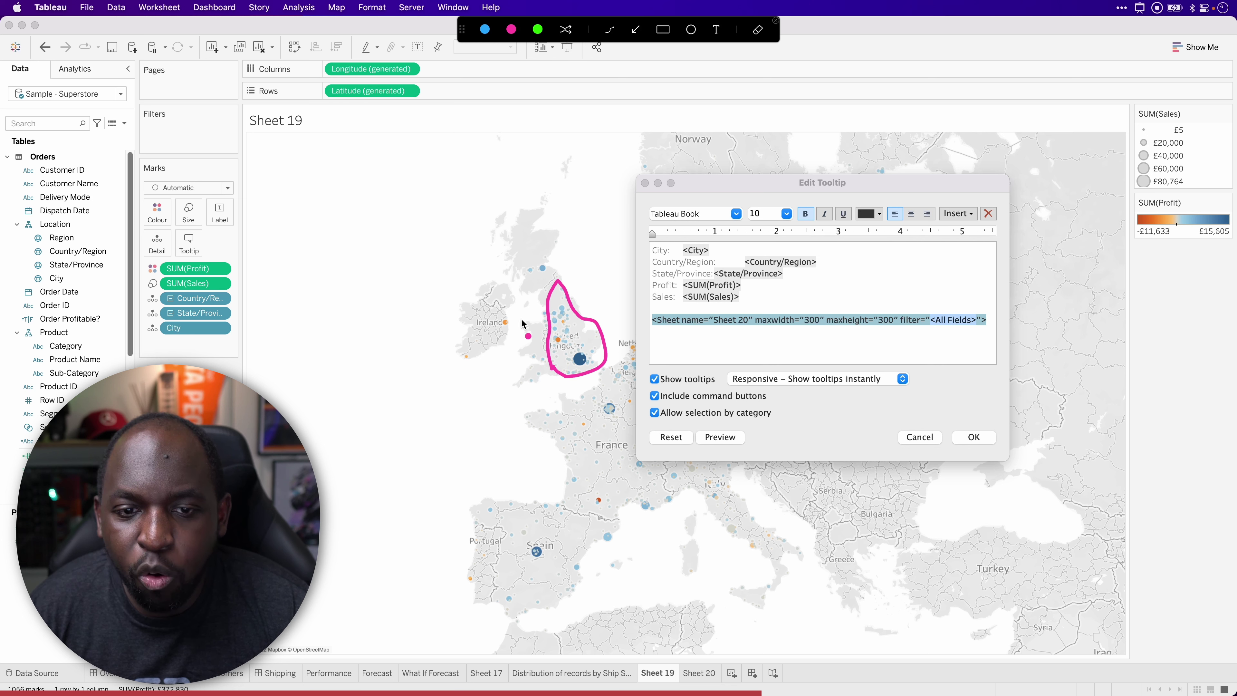
pyautogui.moveTo(521, 316)
pyautogui.mouseDown()
pyautogui.moveTo(537, 361)
pyautogui.moveTo(519, 354)
pyautogui.moveTo(523, 317)
pyautogui.mouseUp()
pyautogui.click(541, 287)
pyautogui.moveTo(512, 227)
pyautogui.mouseDown()
pyautogui.moveTo(527, 284)
pyautogui.moveTo(562, 268)
pyautogui.mouseUp()
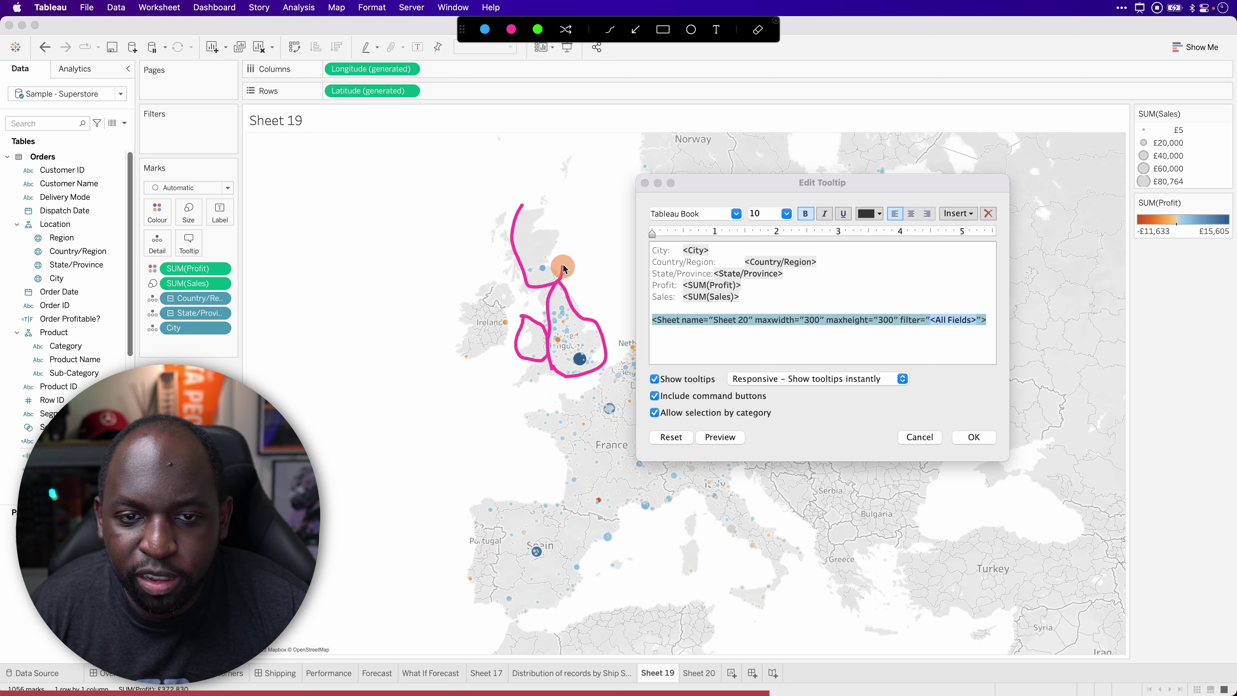
pyautogui.moveTo(538, 213); pyautogui.dragTo(540, 210)
pyautogui.moveTo(501, 271)
pyautogui.mouseDown()
pyautogui.moveTo(487, 290)
pyautogui.moveTo(514, 285)
pyautogui.moveTo(498, 270)
pyautogui.mouseUp()
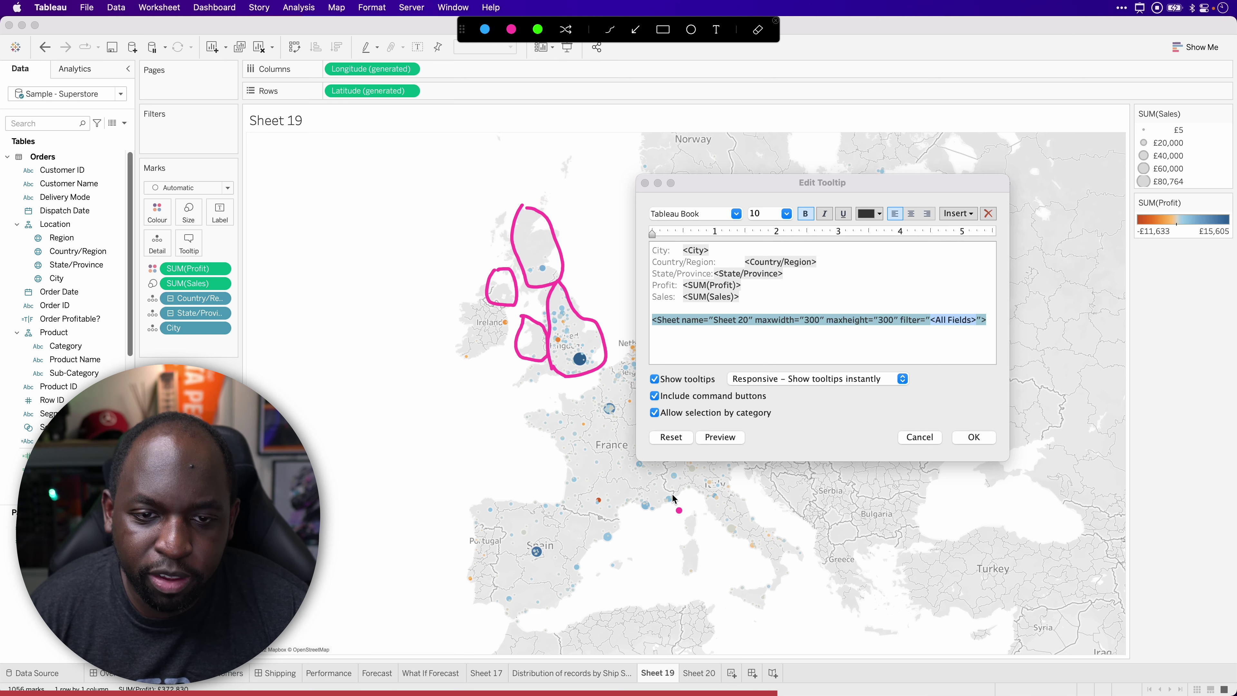
pyautogui.press('Escape')
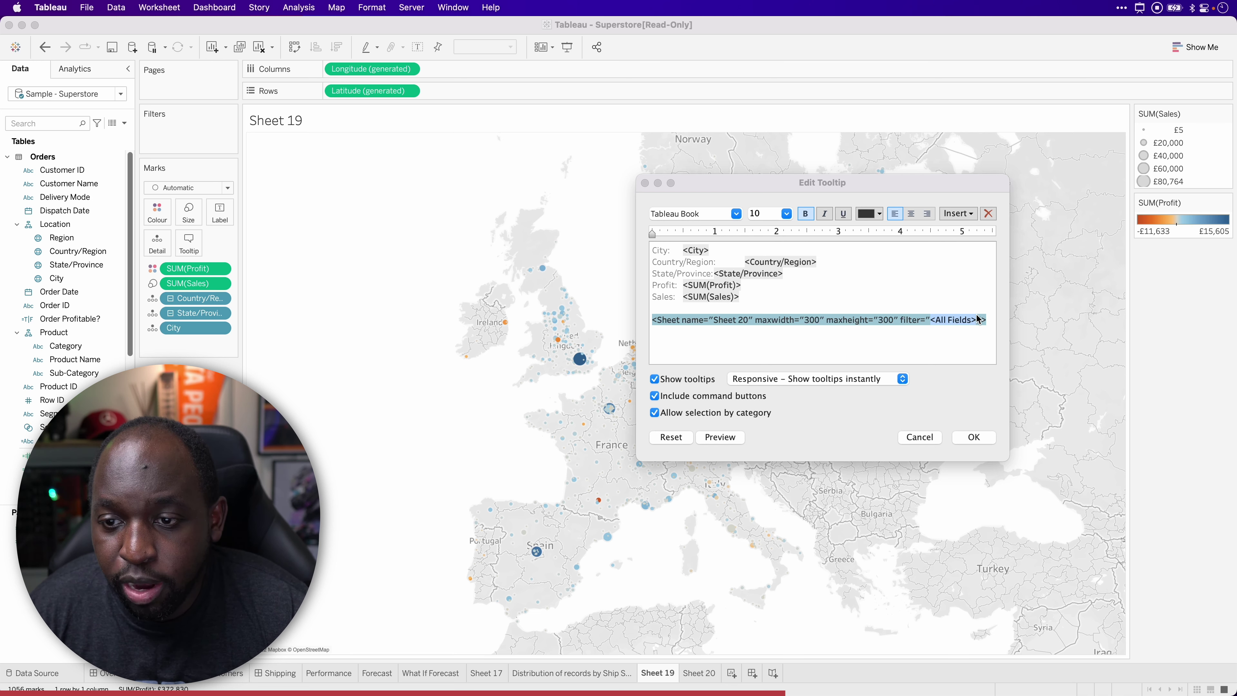
pyautogui.click(957, 333)
# Change the embedded Sheet 20 tag's filter from All Fields to State/Province and apply
pyautogui.tripleClick(931, 320)
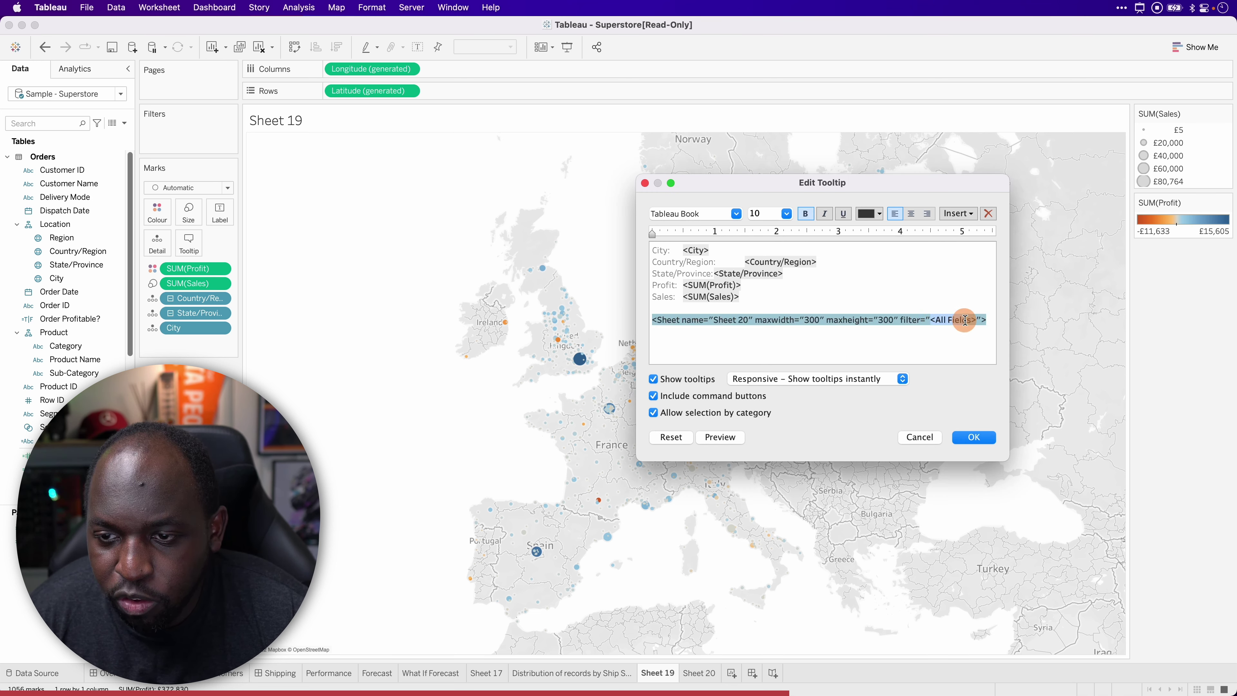
pyautogui.click(970, 221)
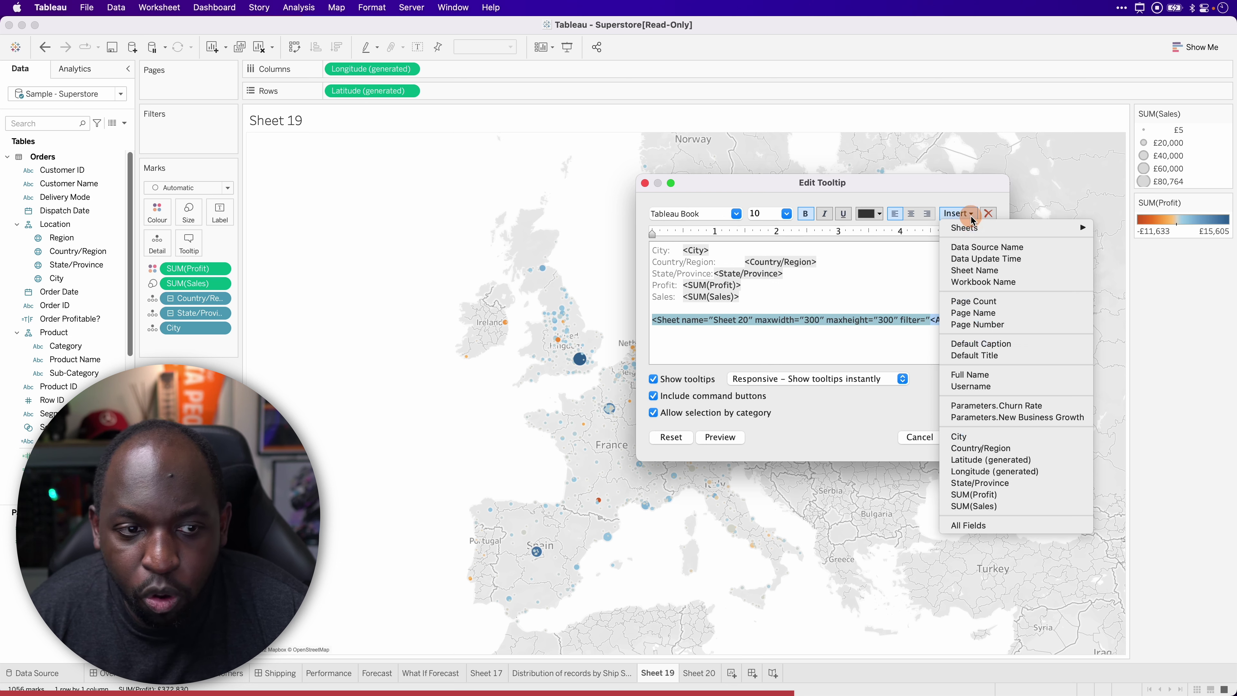
pyautogui.click(1021, 483)
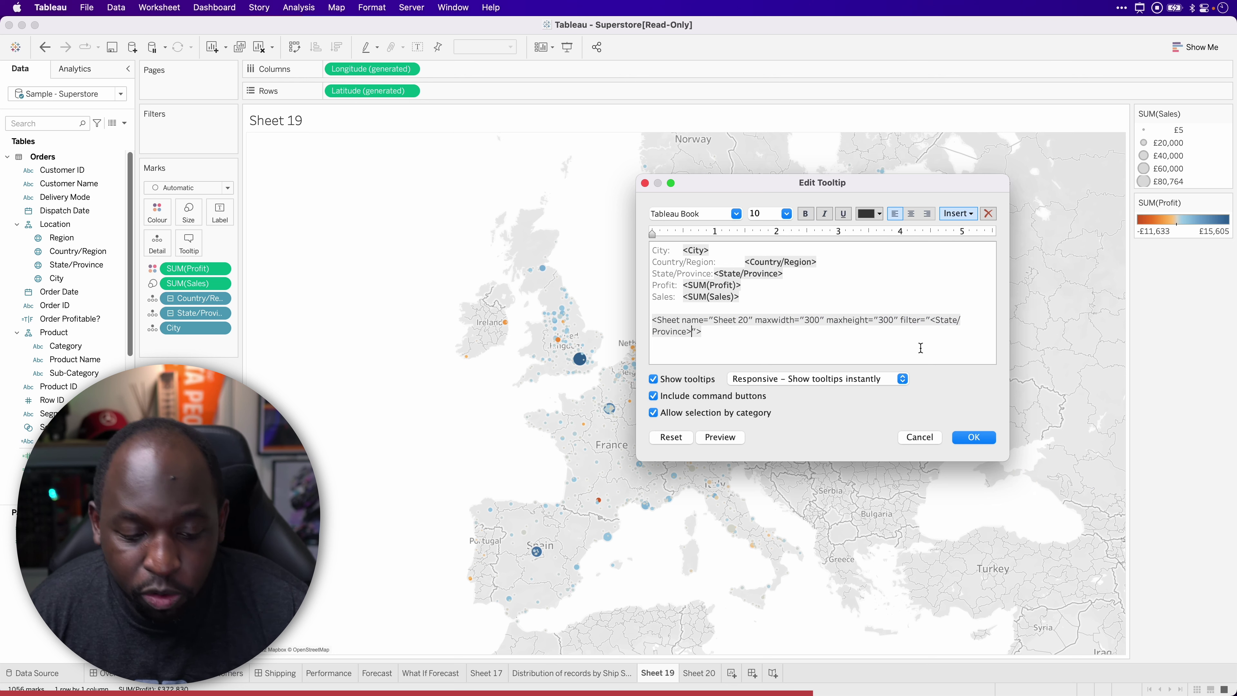
pyautogui.press('ctrl')
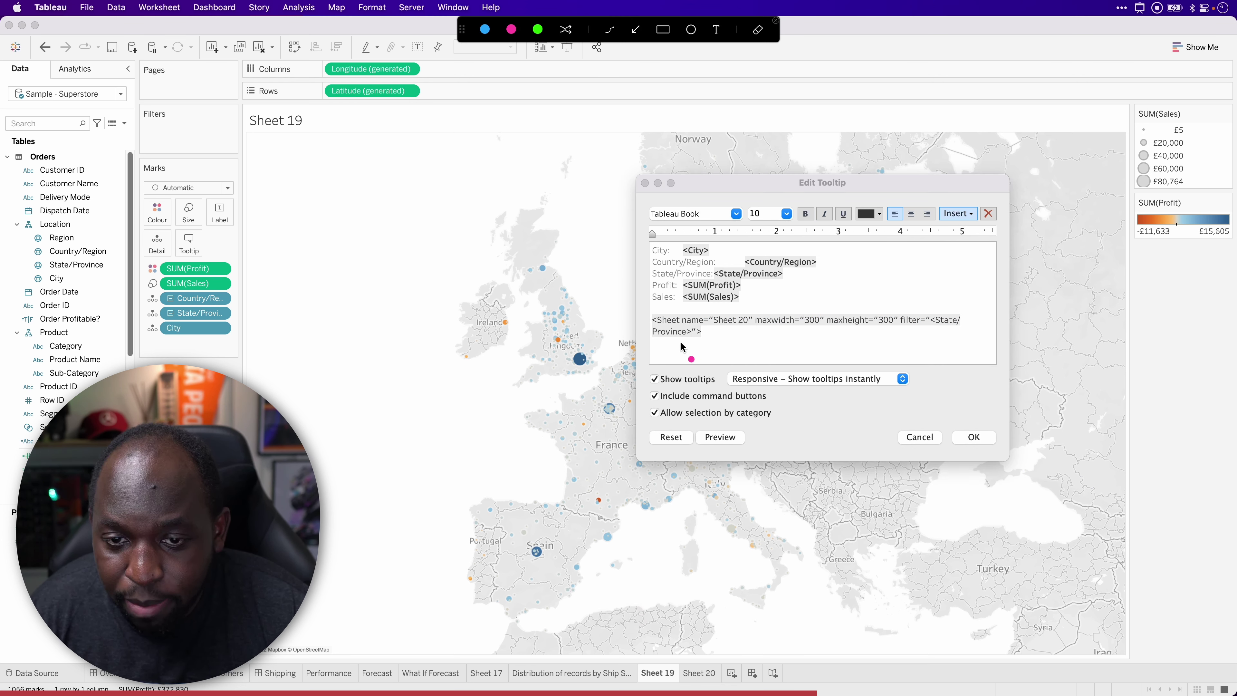
pyautogui.moveTo(650, 337); pyautogui.dragTo(688, 337)
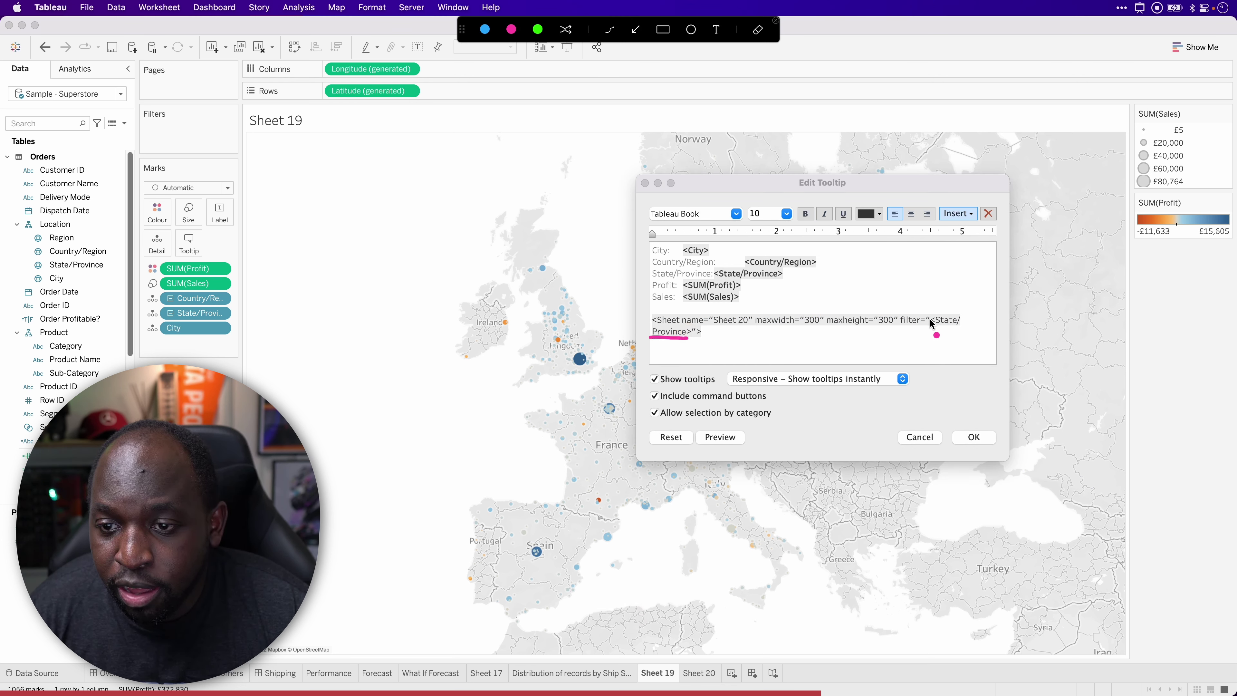
pyautogui.moveTo(958, 324); pyautogui.dragTo(962, 325)
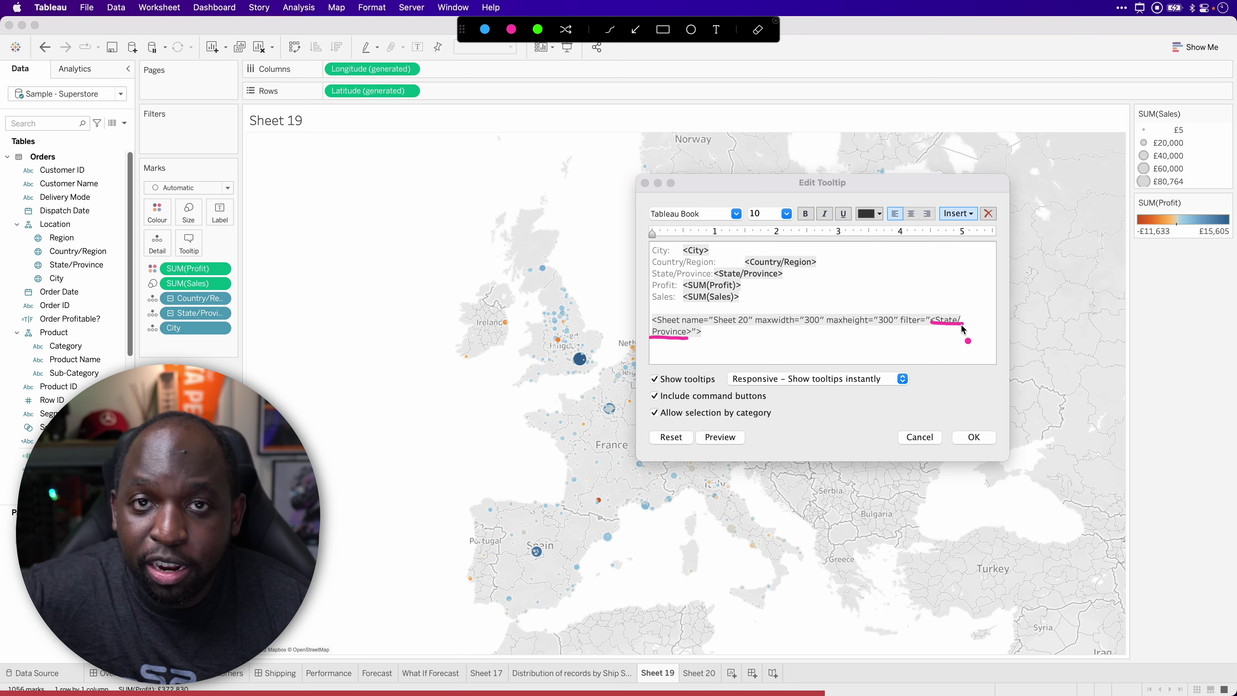
pyautogui.press('ctrl')
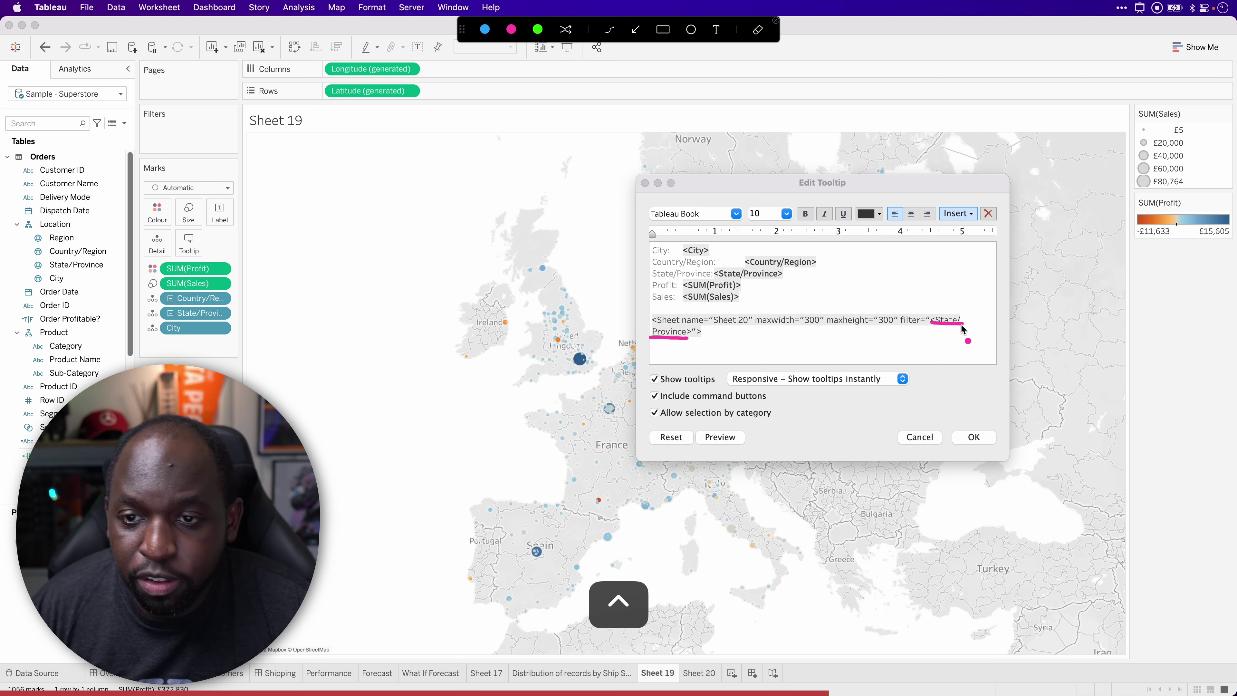
pyautogui.click(978, 438)
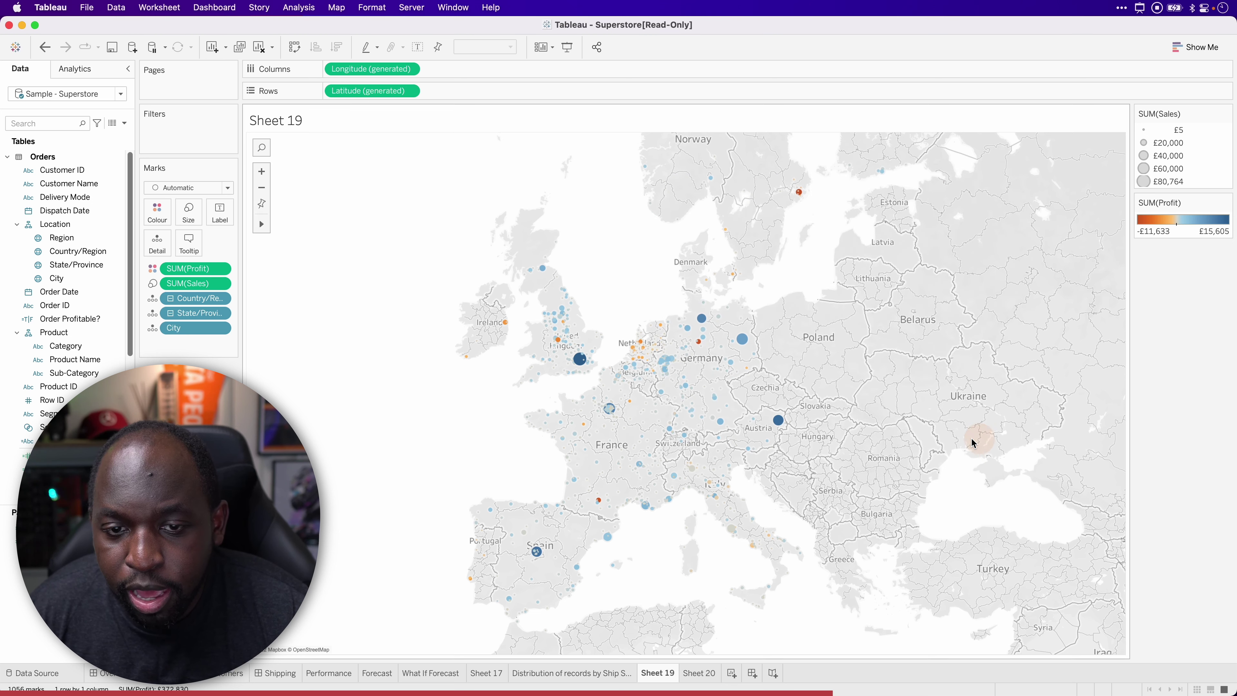
pyautogui.moveTo(580, 362)
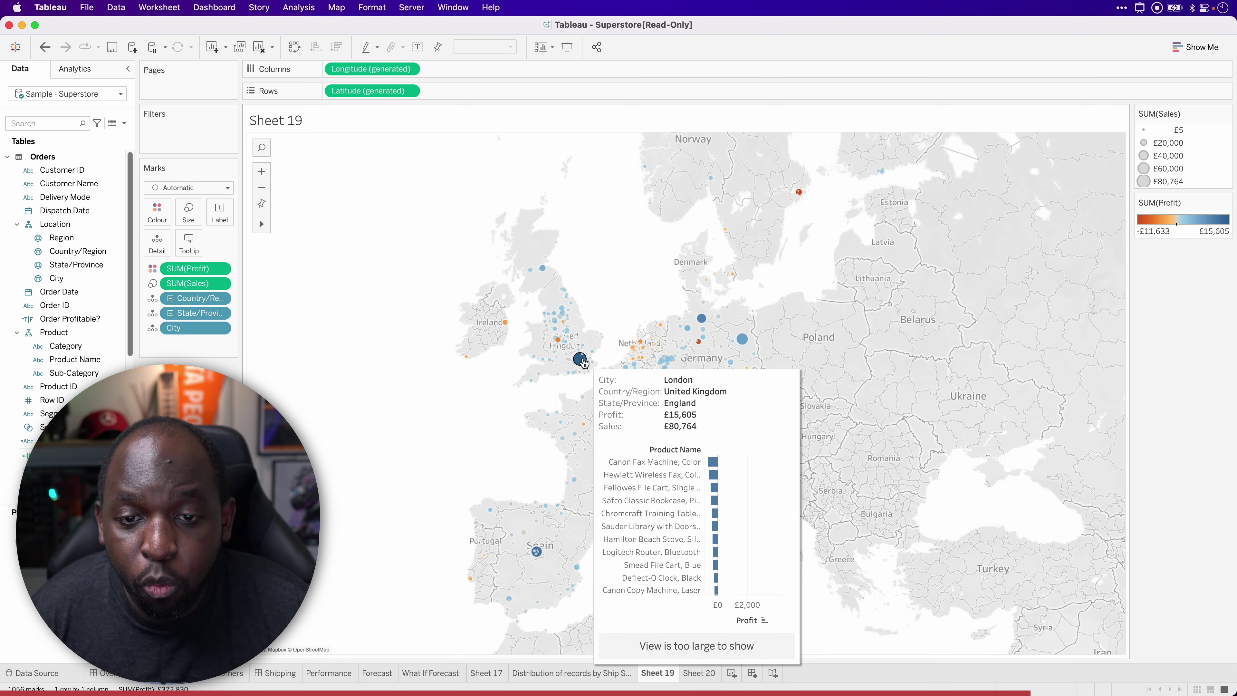
pyautogui.click(638, 306)
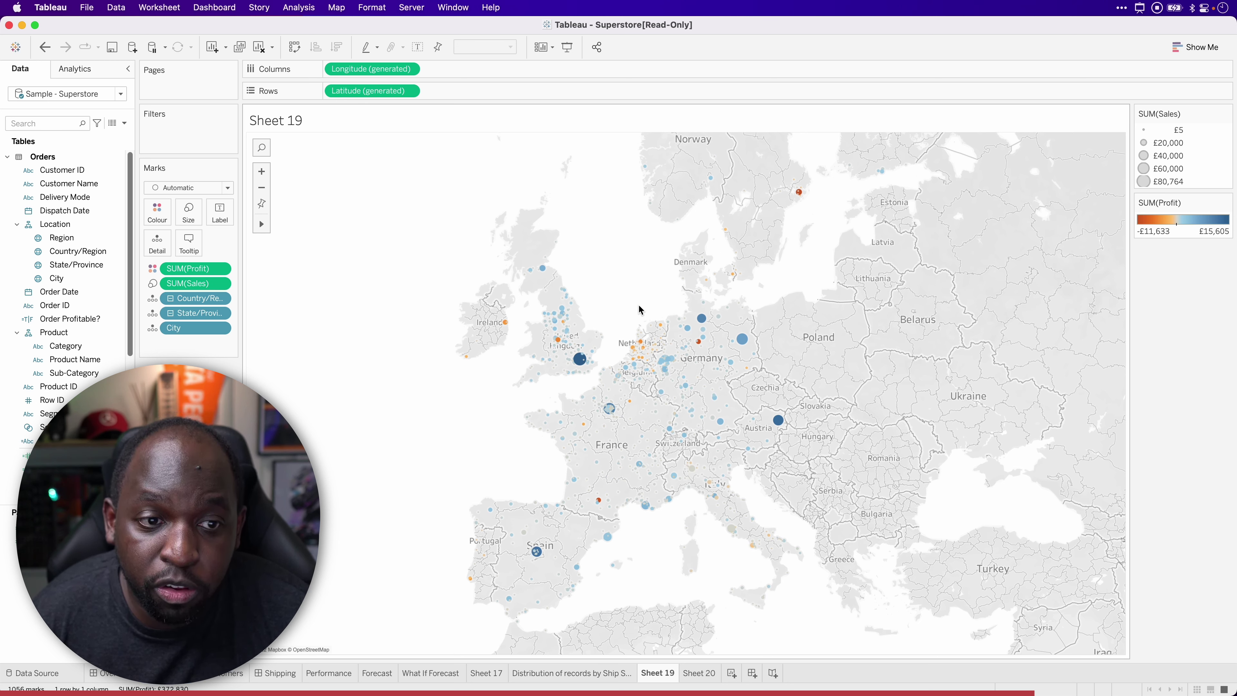
# Open the map's tooltip editor and close it without changes
pyautogui.click(189, 242)
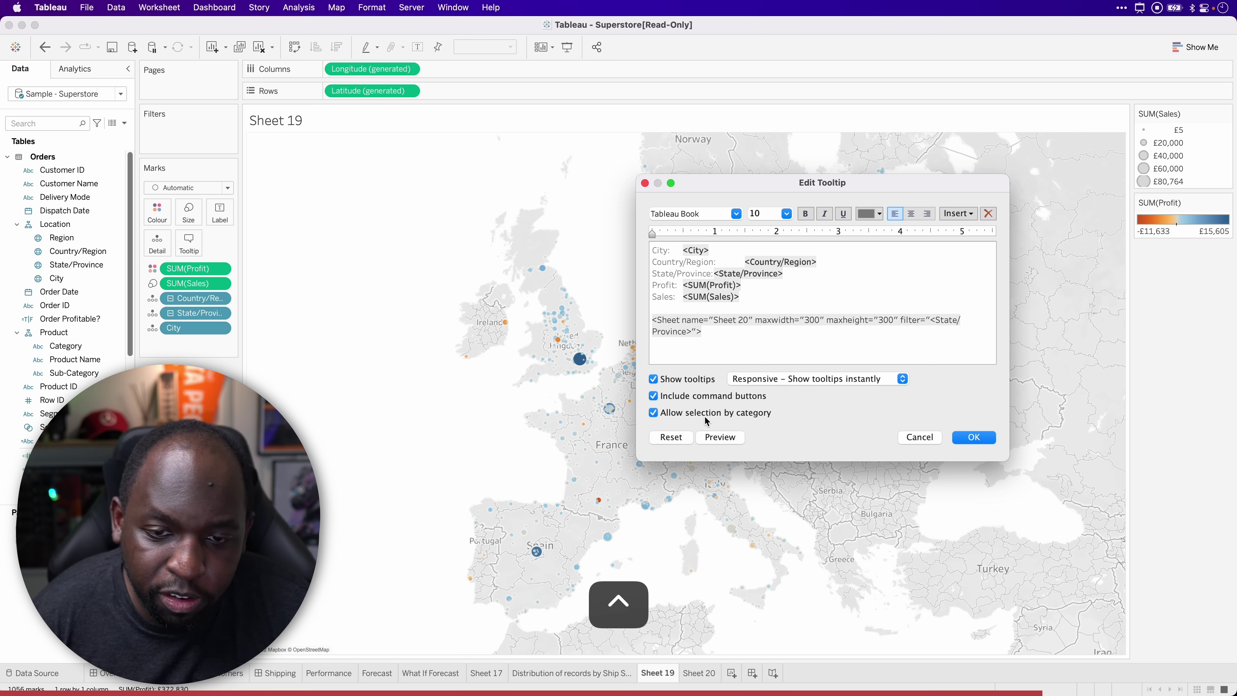
pyautogui.hotkey('ctrl', 'shift', 'a')
pyautogui.moveTo(653, 415); pyautogui.dragTo(764, 419)
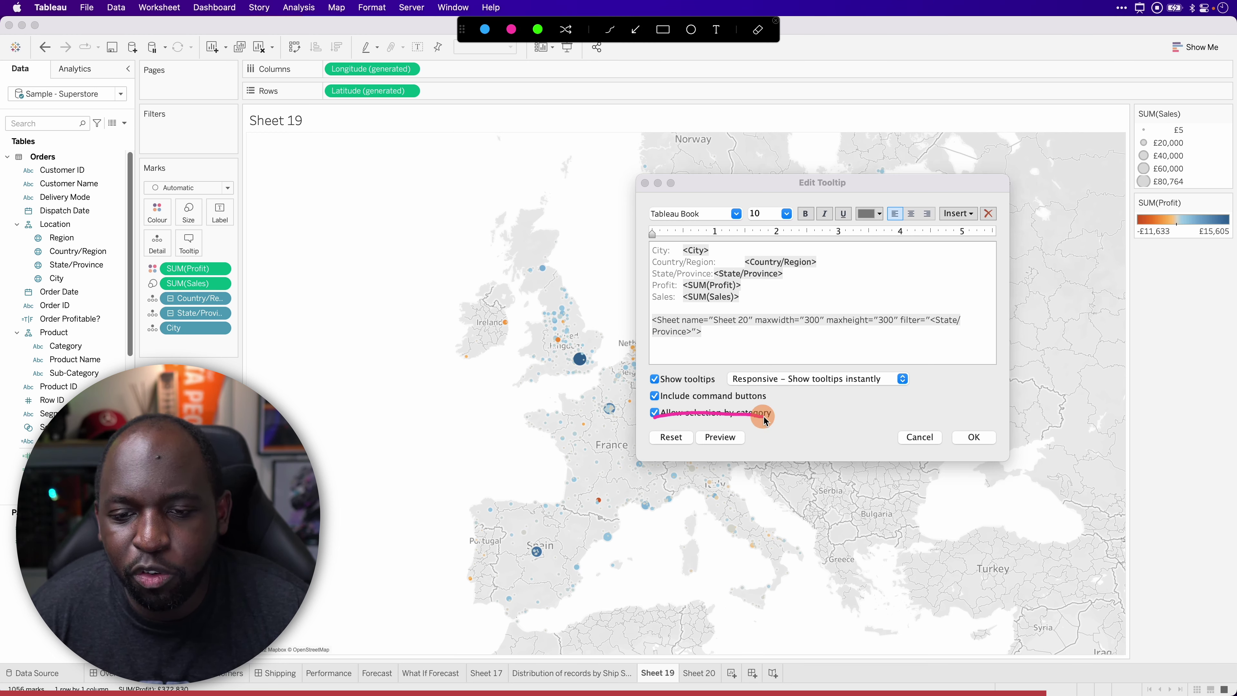
pyautogui.press('Escape')
pyautogui.click(972, 437)
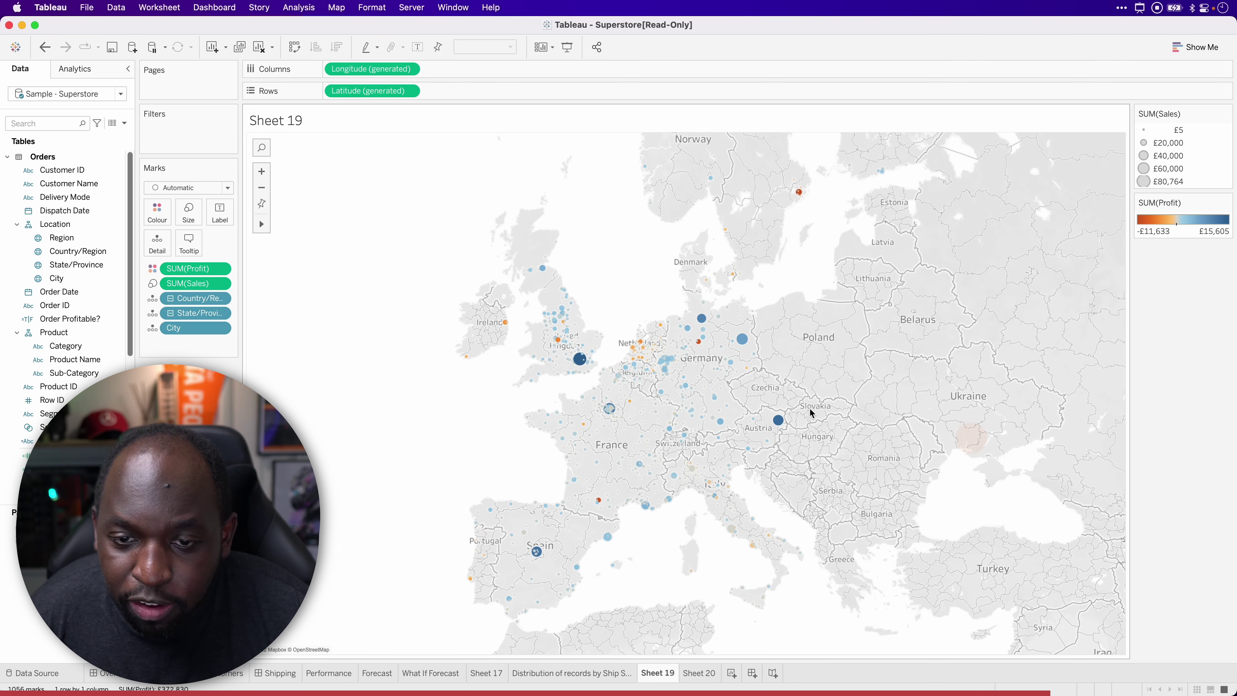
# Select Berlin, then all 154 Germany marks (£107,323 profit) through its tooltip
pyautogui.moveTo(742, 344)
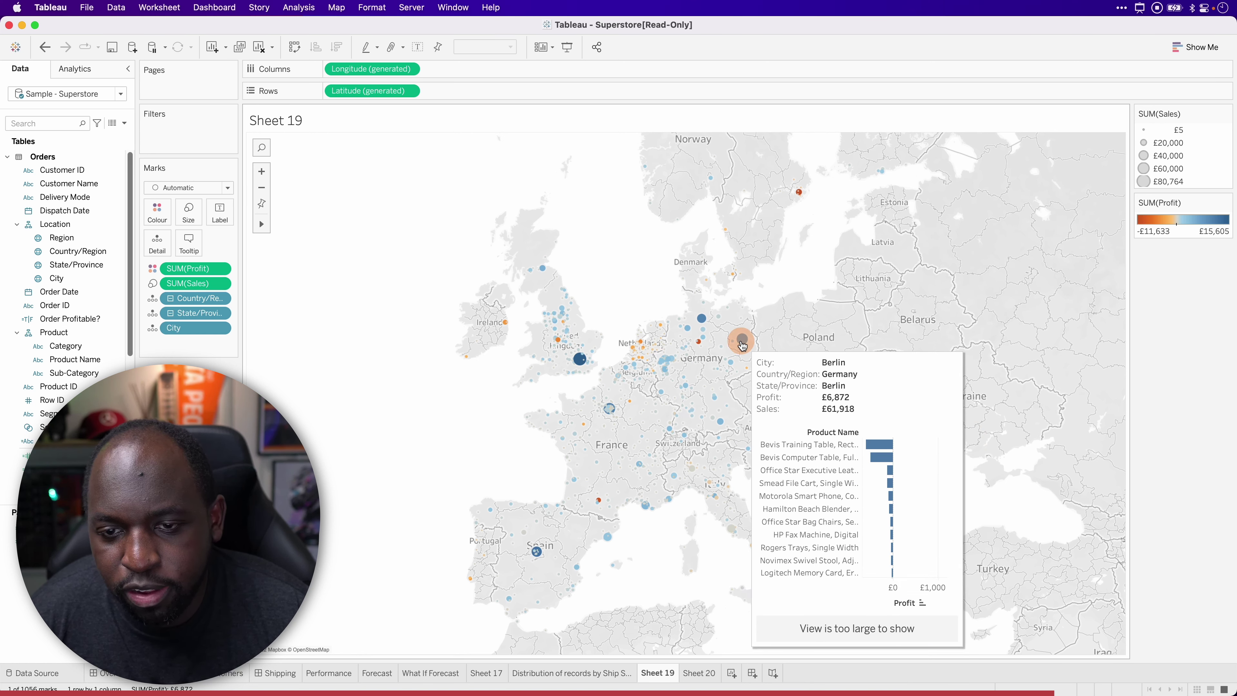
pyautogui.click(741, 340)
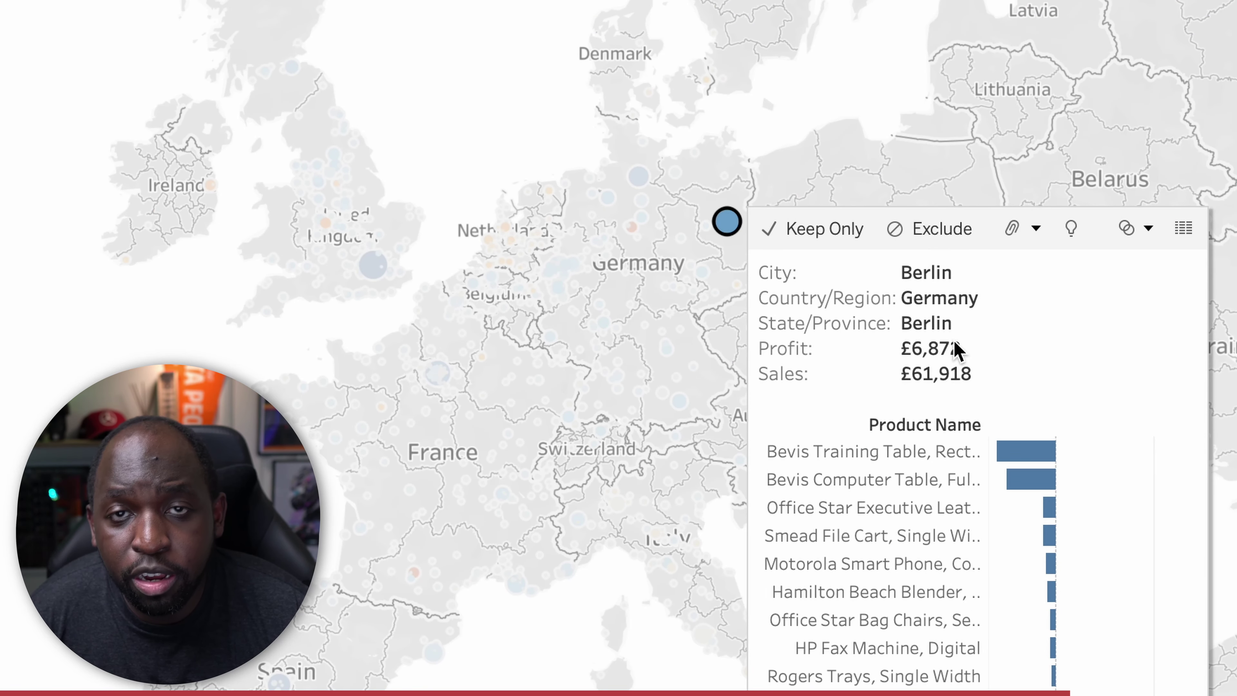
pyautogui.click(958, 308)
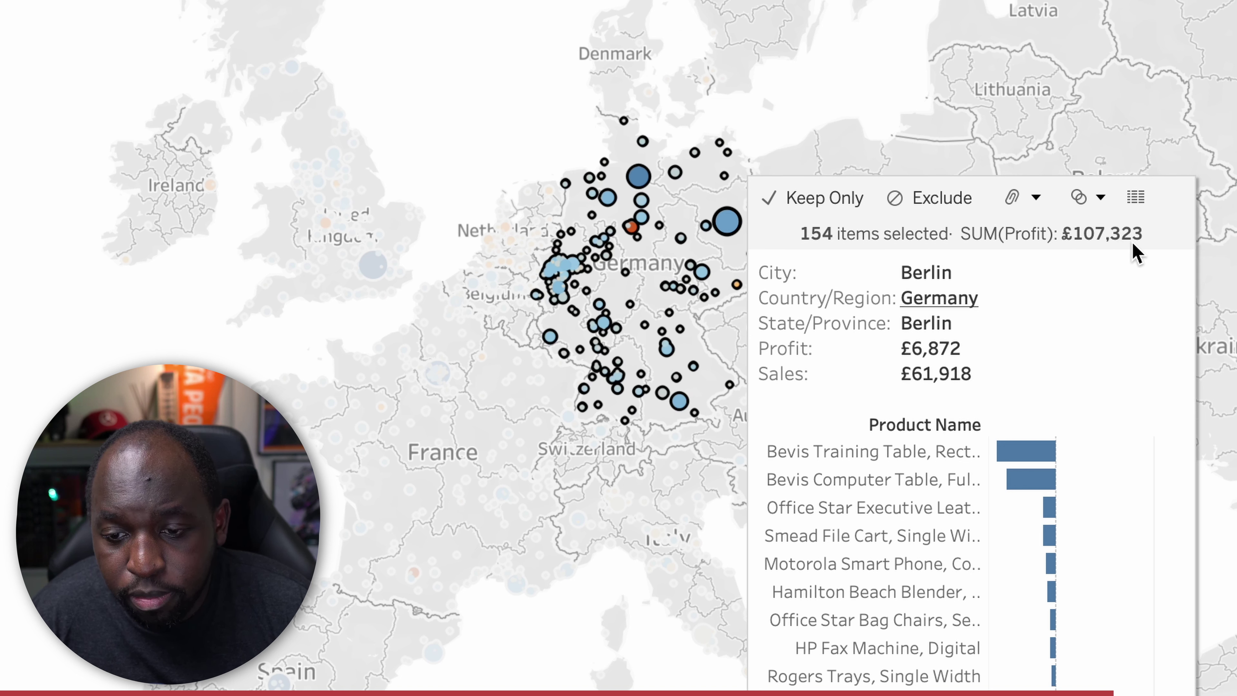
pyautogui.click(1077, 239)
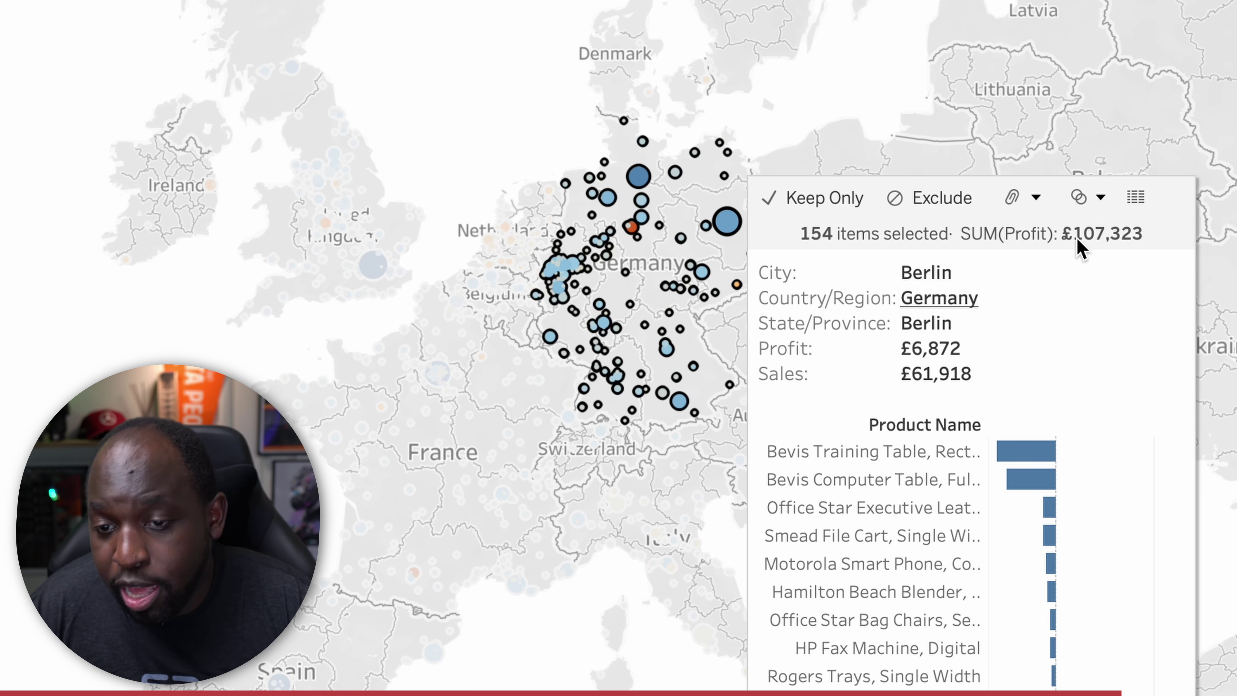
pyautogui.click(926, 273)
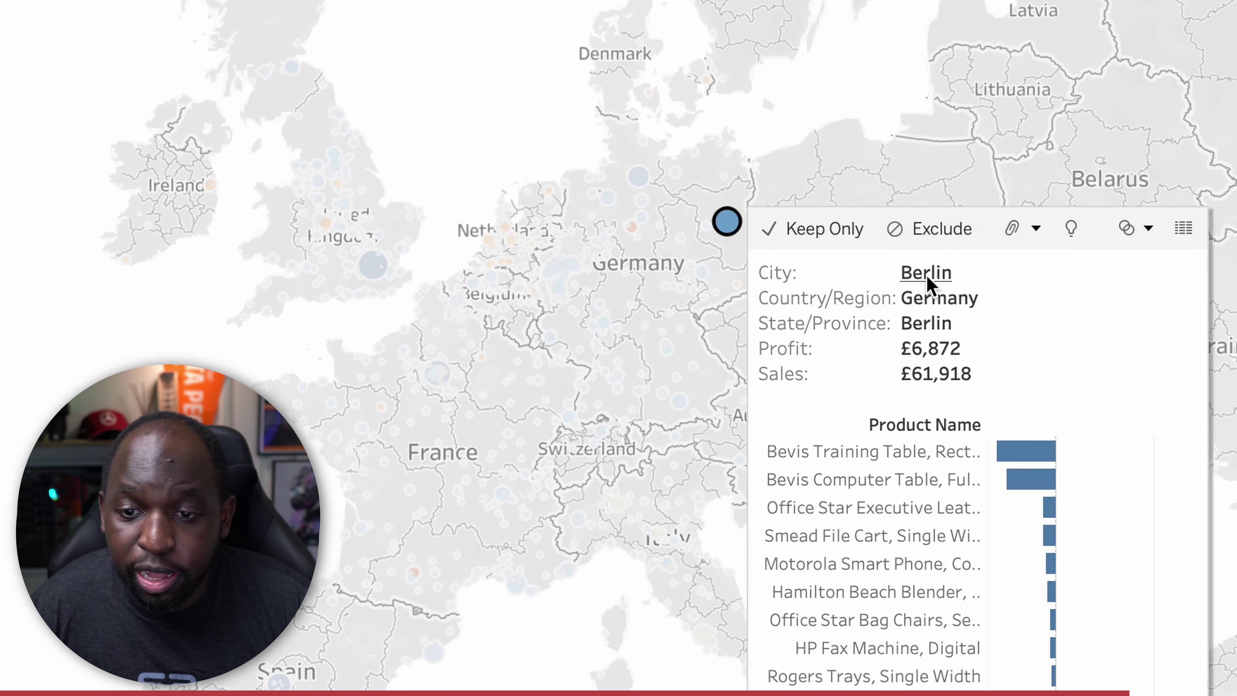
pyautogui.click(950, 300)
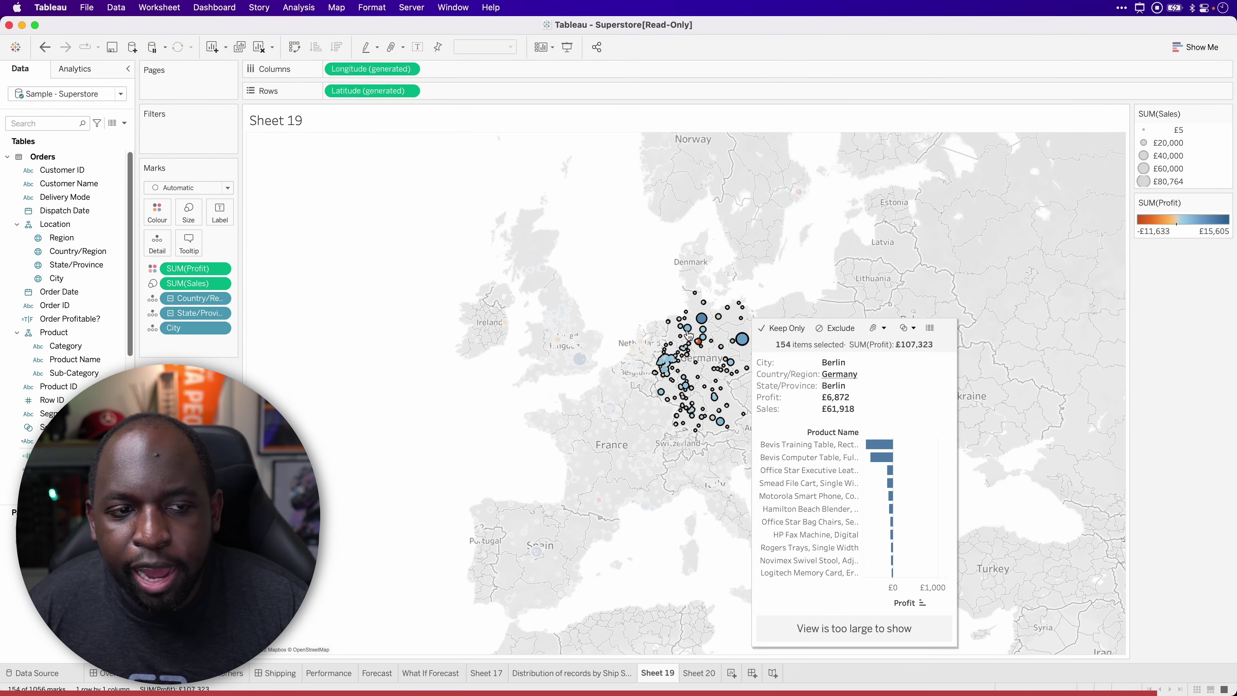
# Turn off 'Allow selection by category' in the map tooltip and clear the mark selection
pyautogui.click(195, 249)
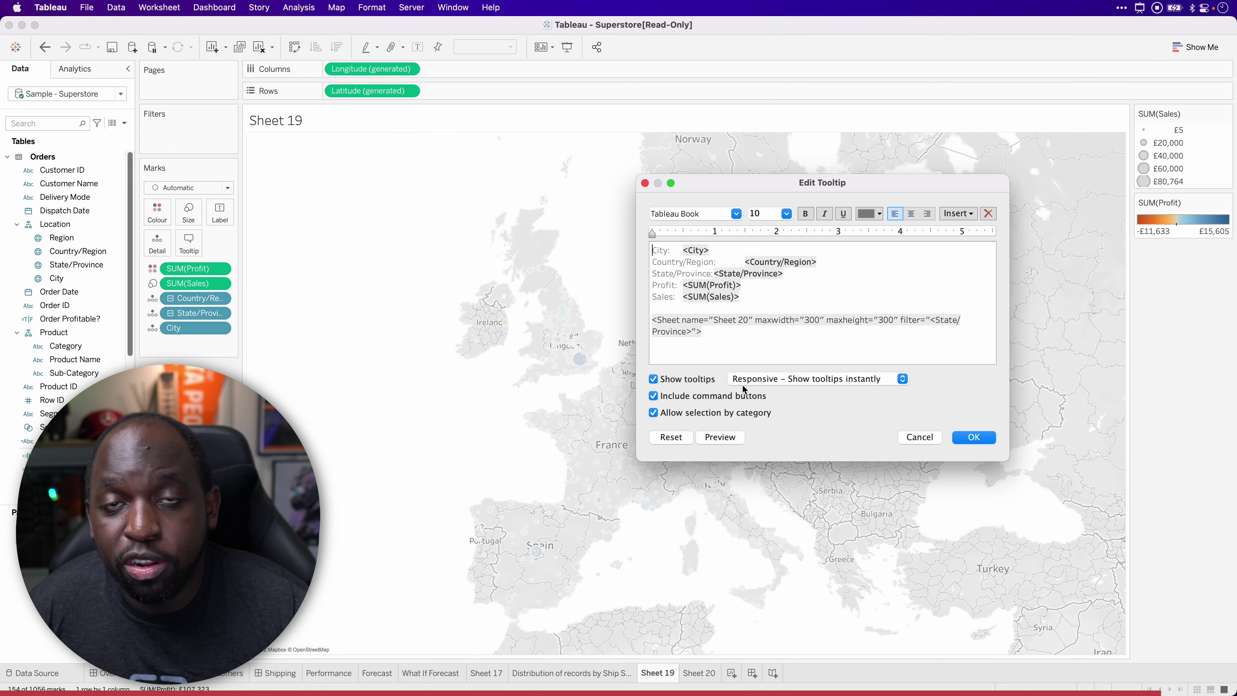
pyautogui.click(653, 413)
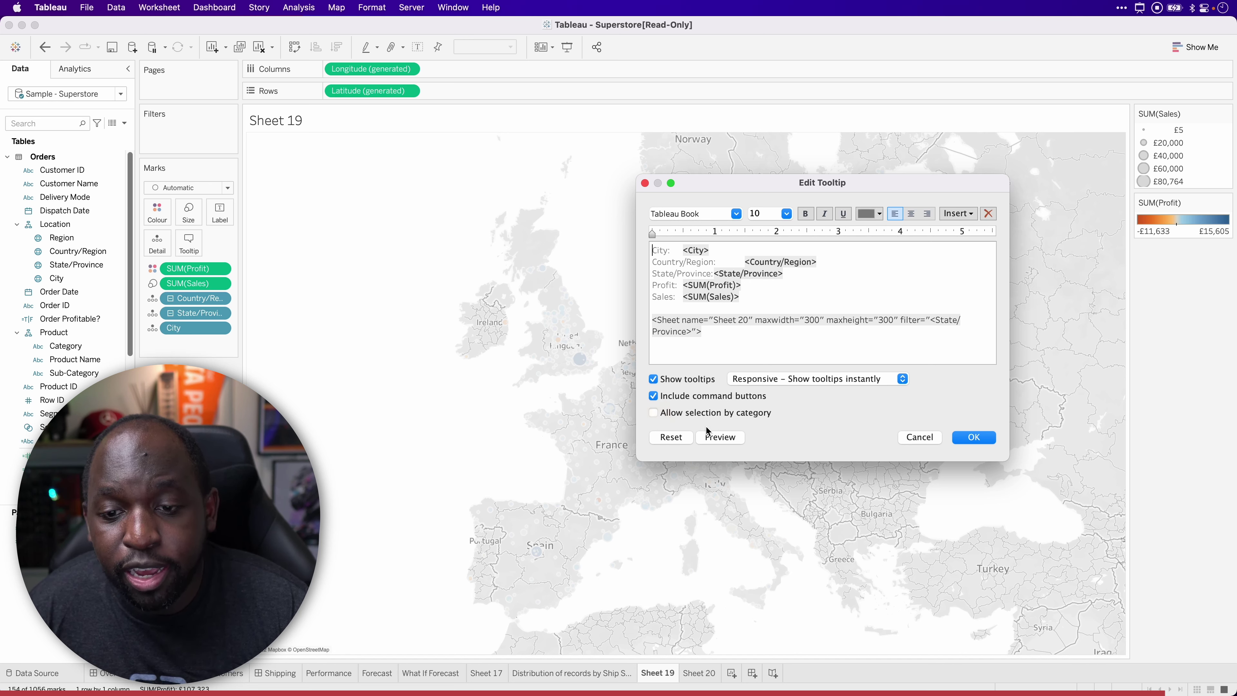
pyautogui.click(976, 444)
pyautogui.moveTo(744, 339)
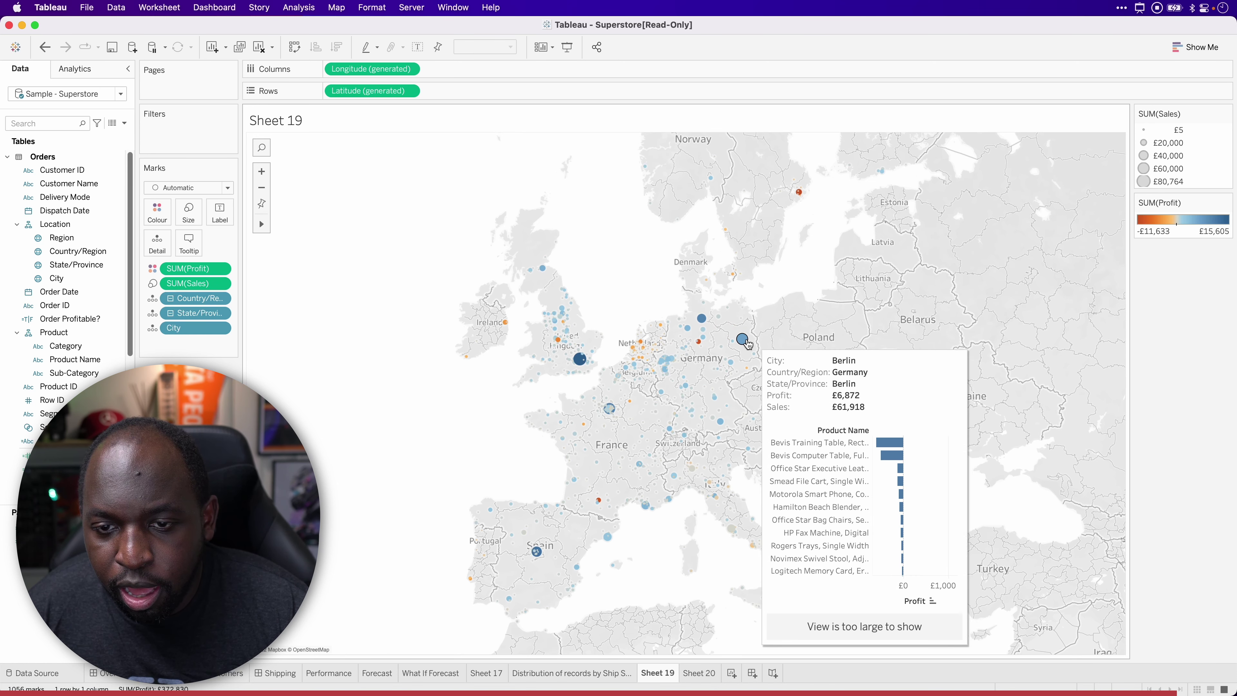
pyautogui.click(848, 372)
pyautogui.click(844, 382)
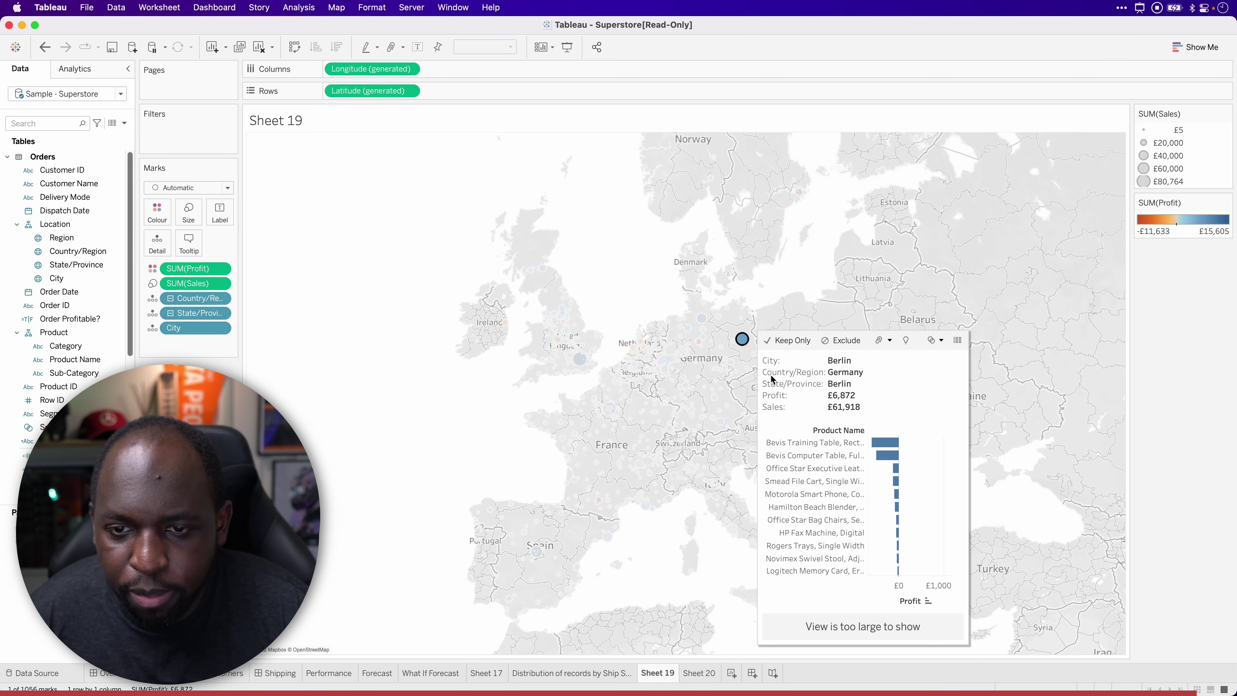
pyautogui.press('Escape')
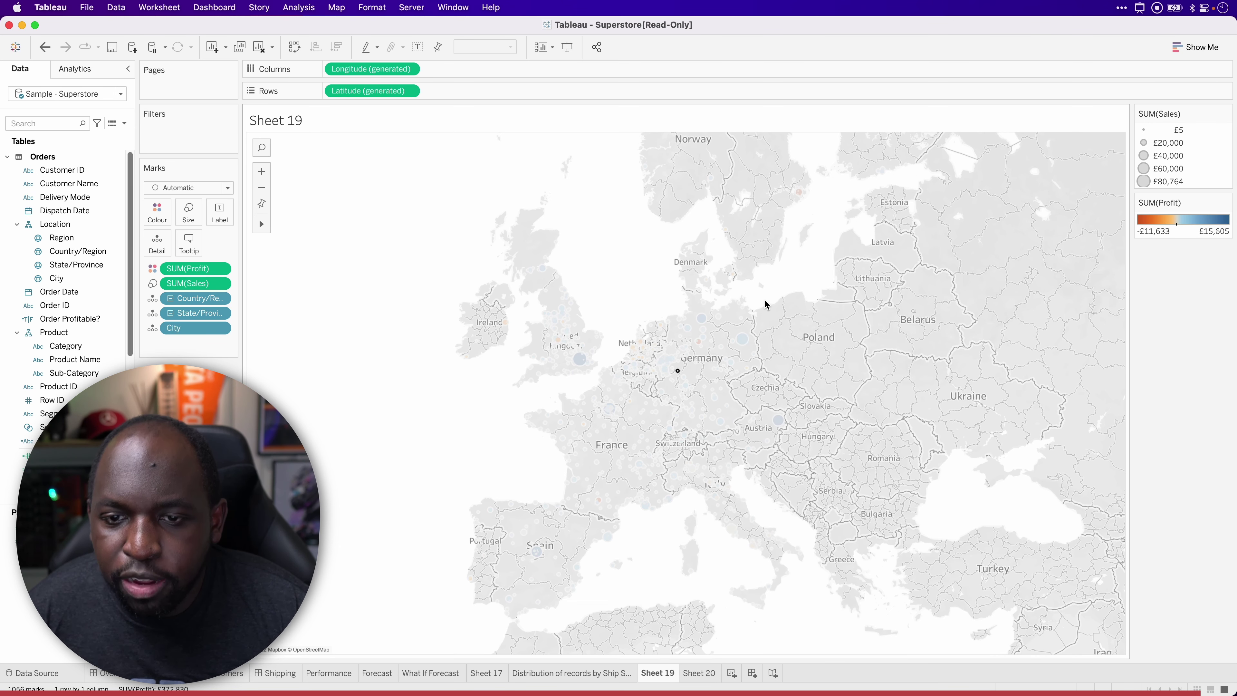
# Confirm the map tooltip with its embedded Sheet 20 view, then switch to the Customer Analysis dashboard
pyautogui.click(200, 247)
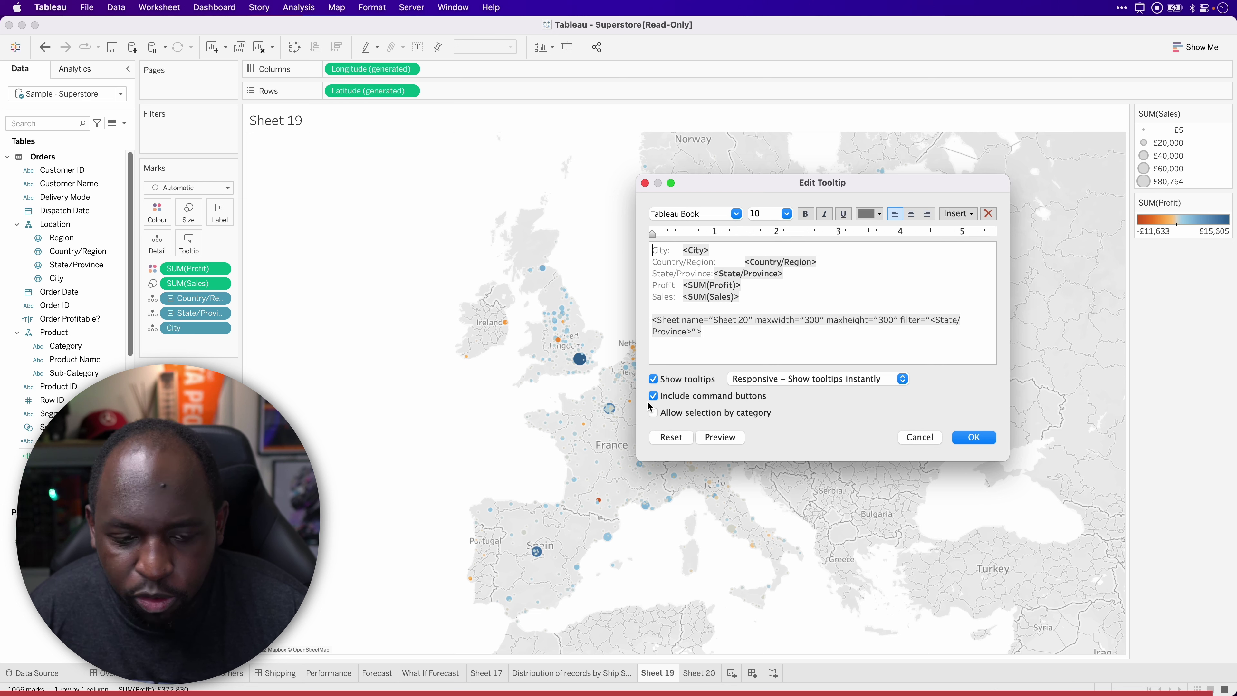
pyautogui.press('super+shift+a')
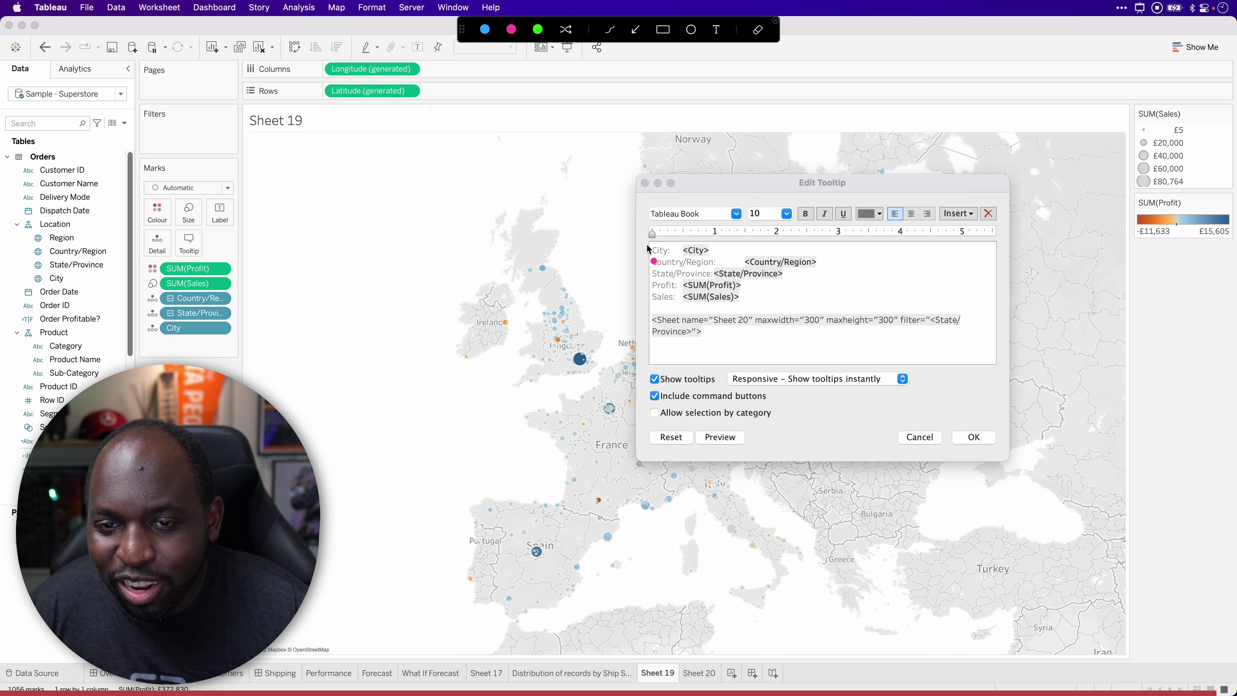
pyautogui.moveTo(647, 243); pyautogui.dragTo(1002, 243)
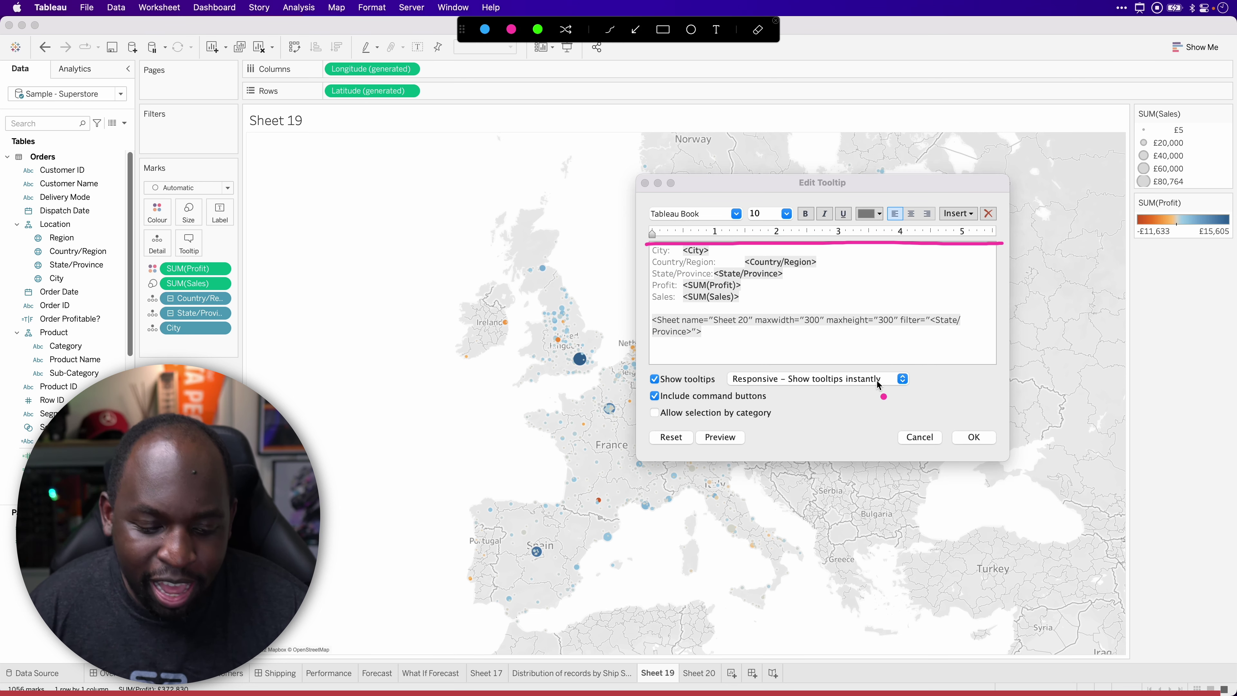
pyautogui.press('Escape')
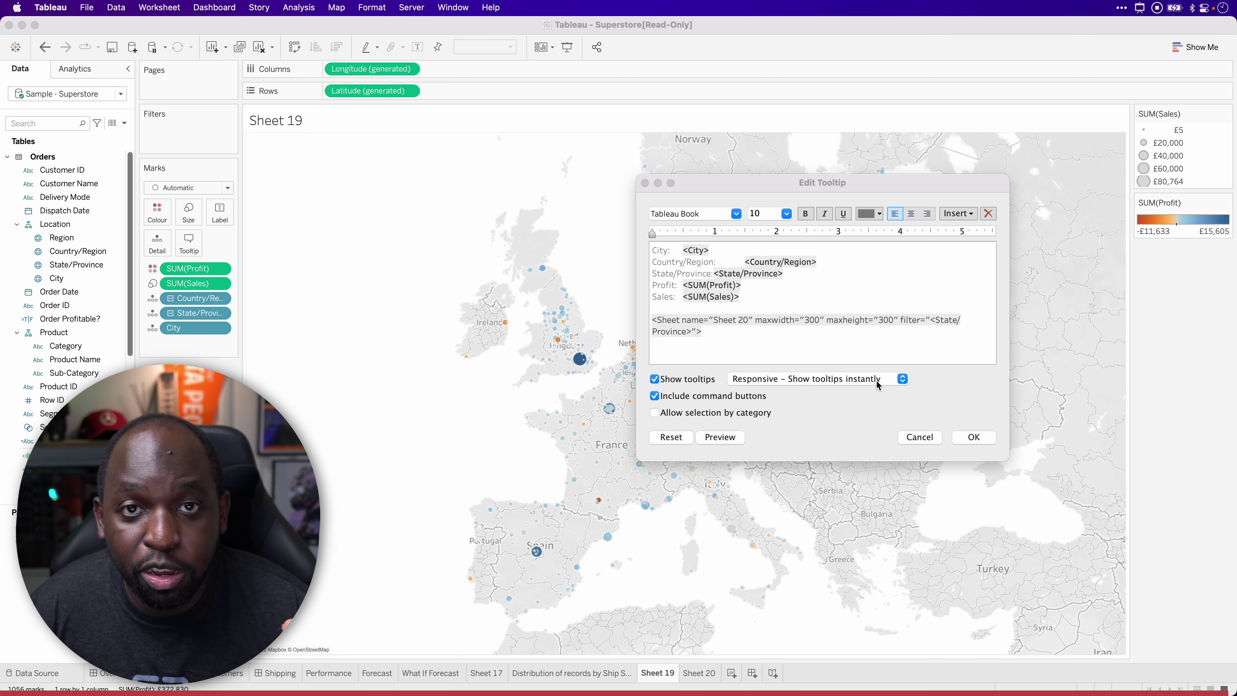
pyautogui.click(988, 441)
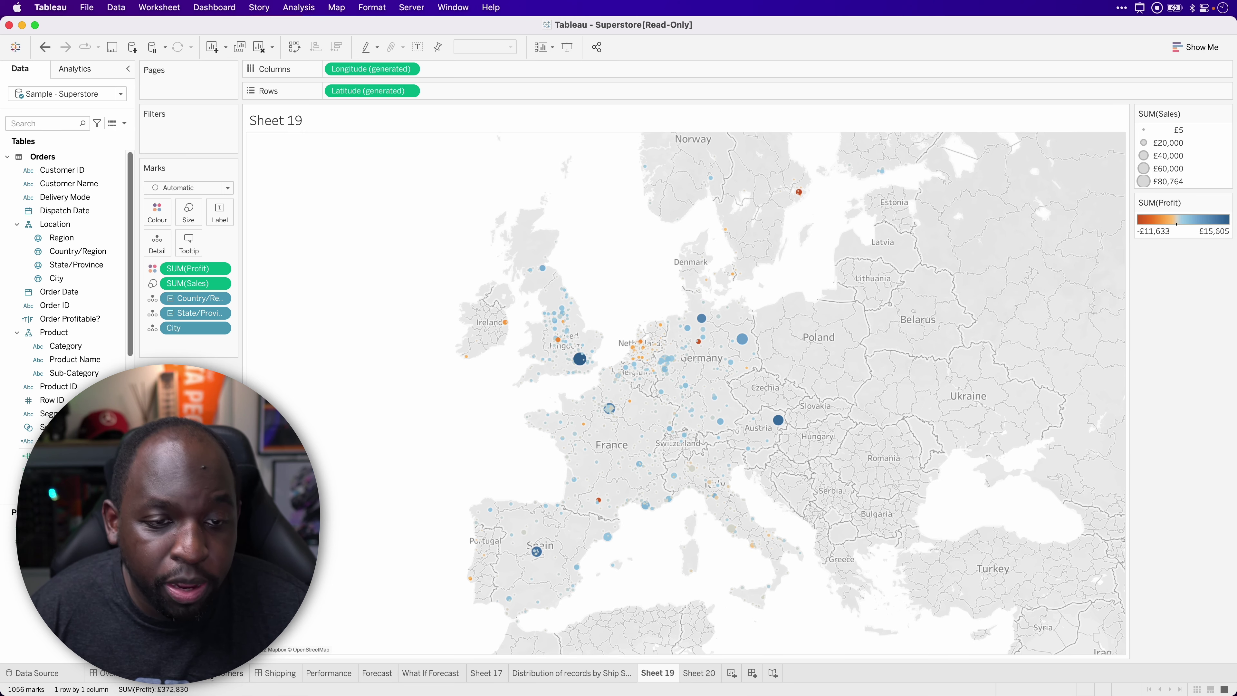
pyautogui.click(229, 673)
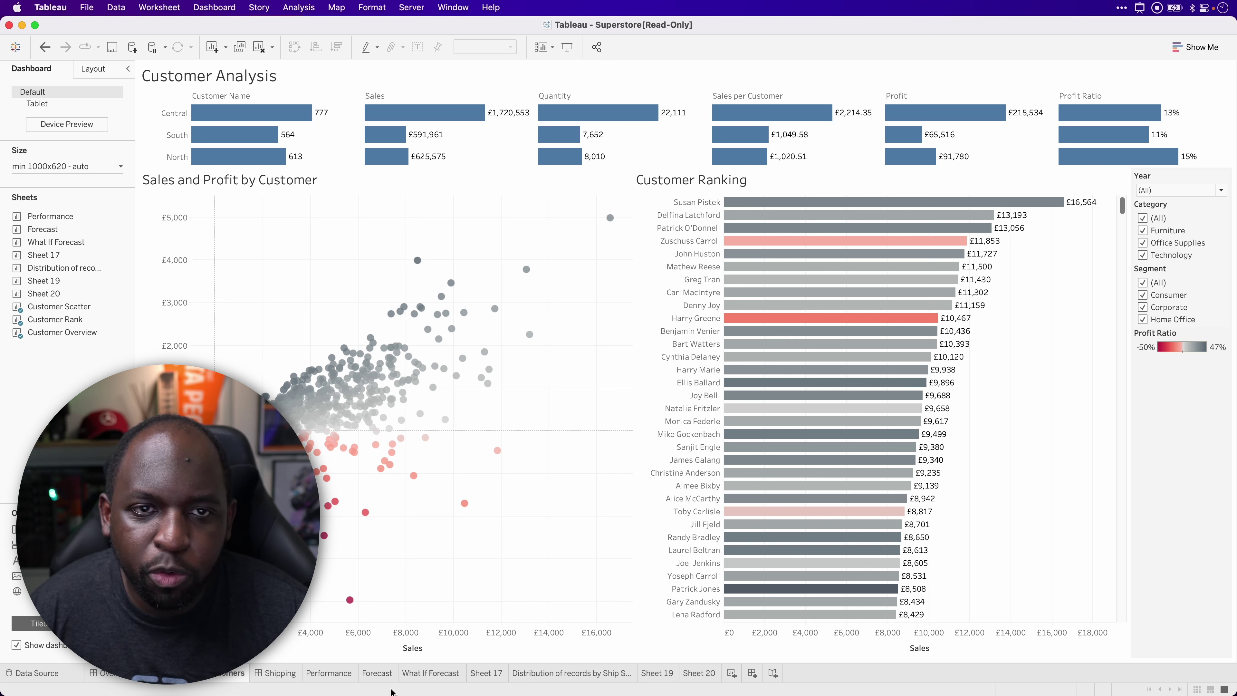
# Select the Sales and Profit by Customer chart and bring up the dashboard Actions dialog
pyautogui.moveTo(323, 414)
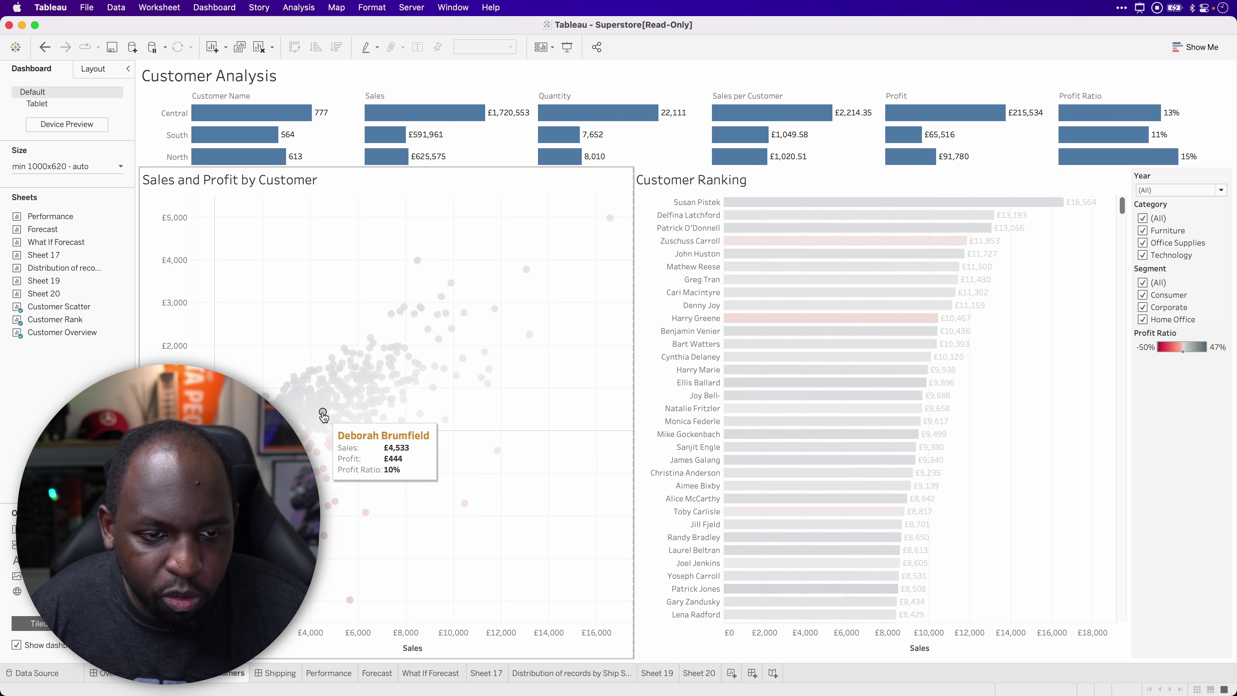
pyautogui.click(263, 257)
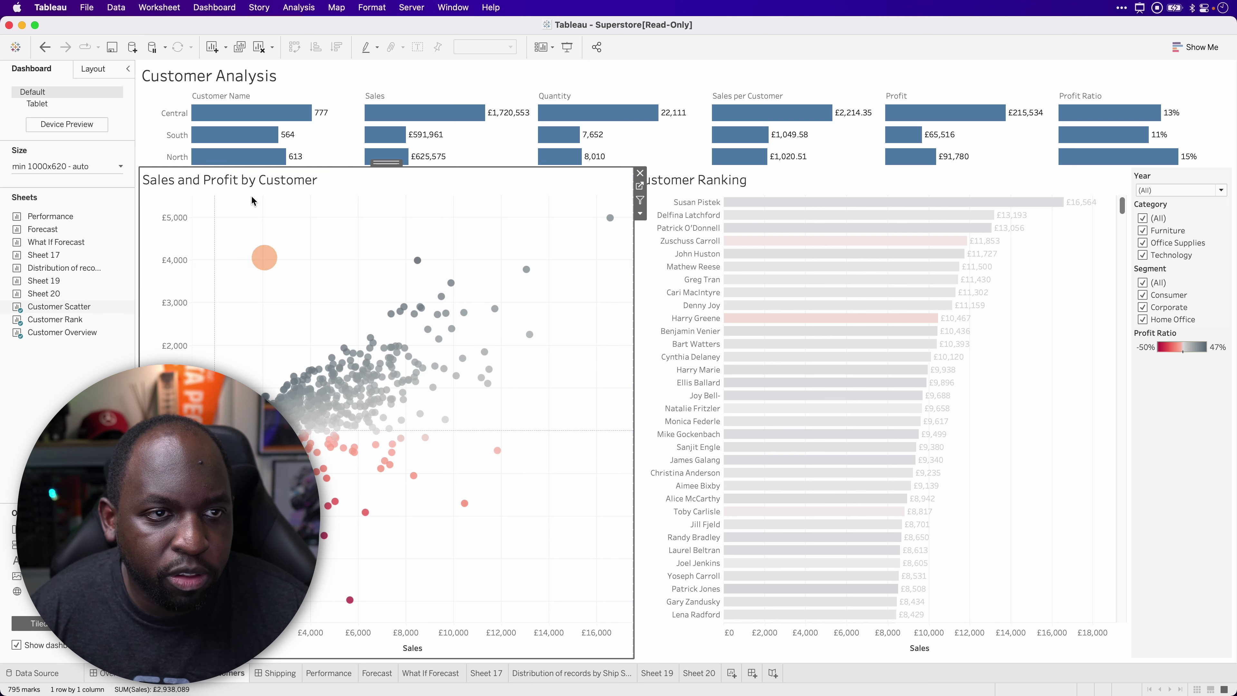
pyautogui.click(214, 7)
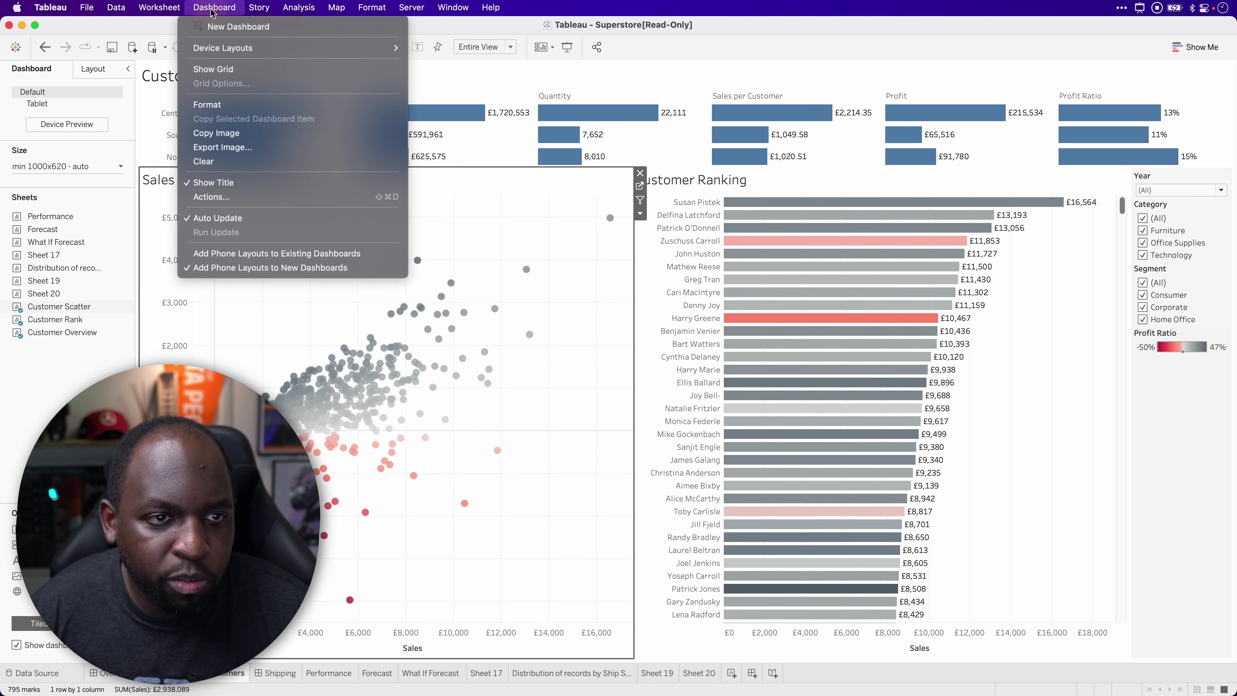
pyautogui.press('Escape')
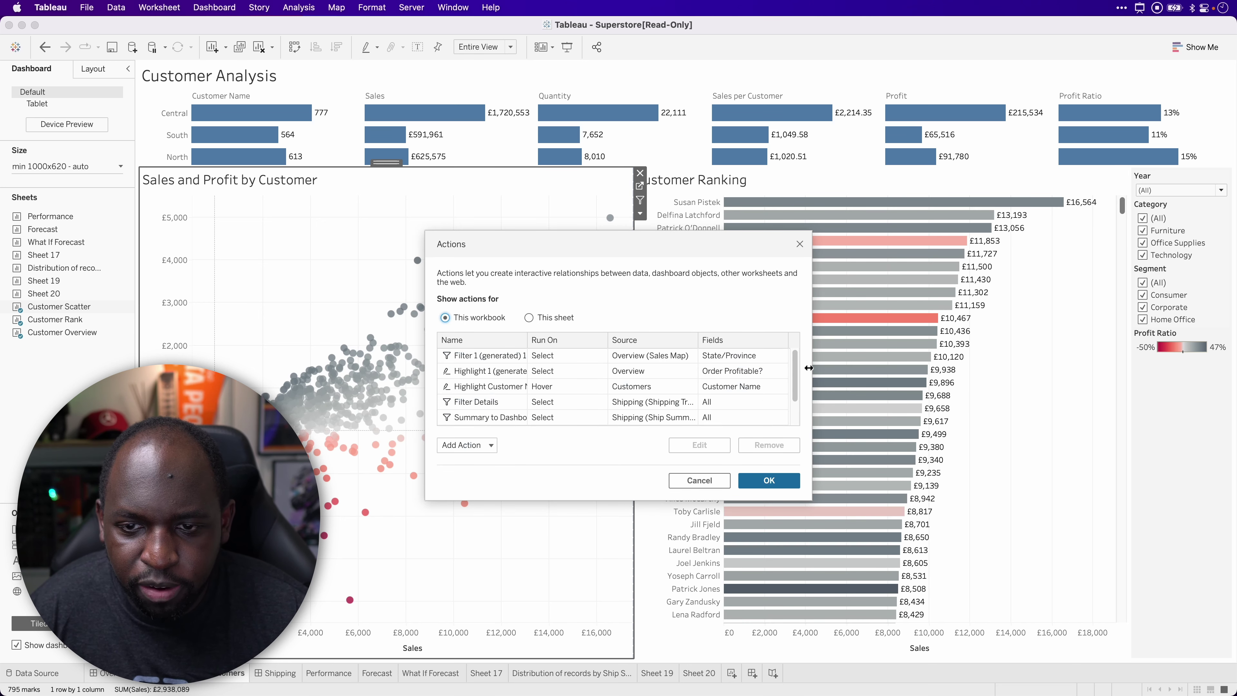
pyautogui.moveTo(797, 360); pyautogui.dragTo(796, 397)
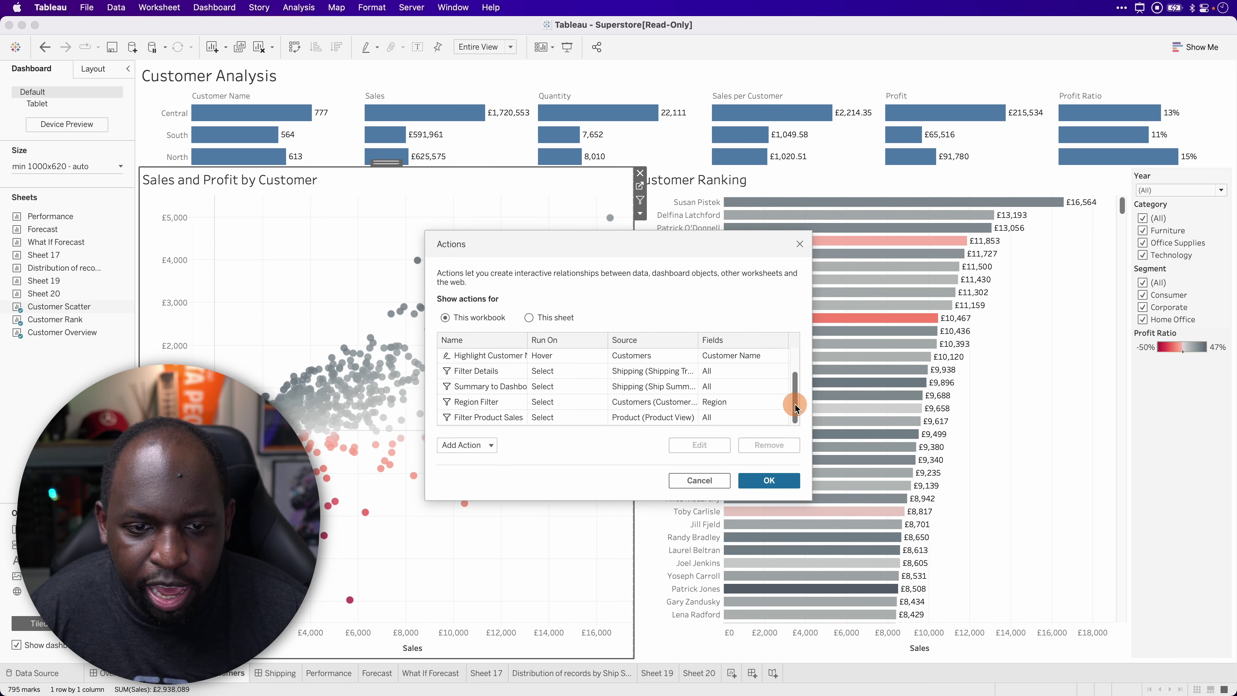
# Add filter action Filter1 targeting the Product sheets, run from the tooltip menu
pyautogui.click(468, 448)
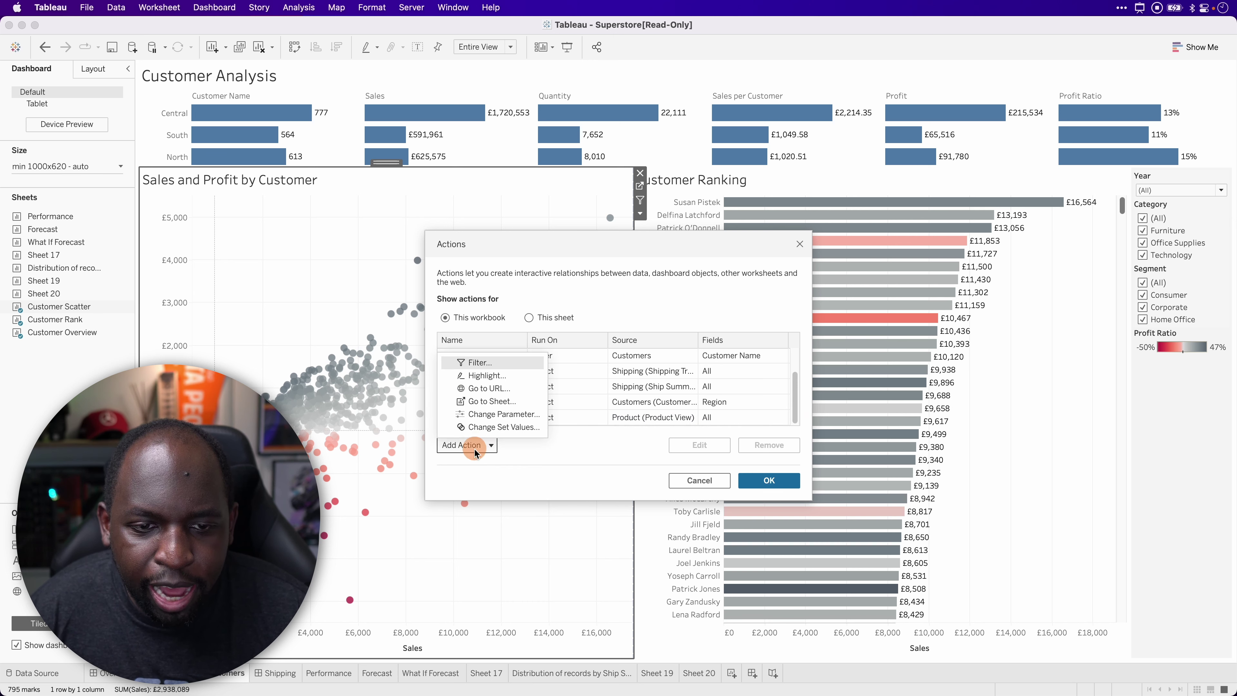
pyautogui.click(497, 364)
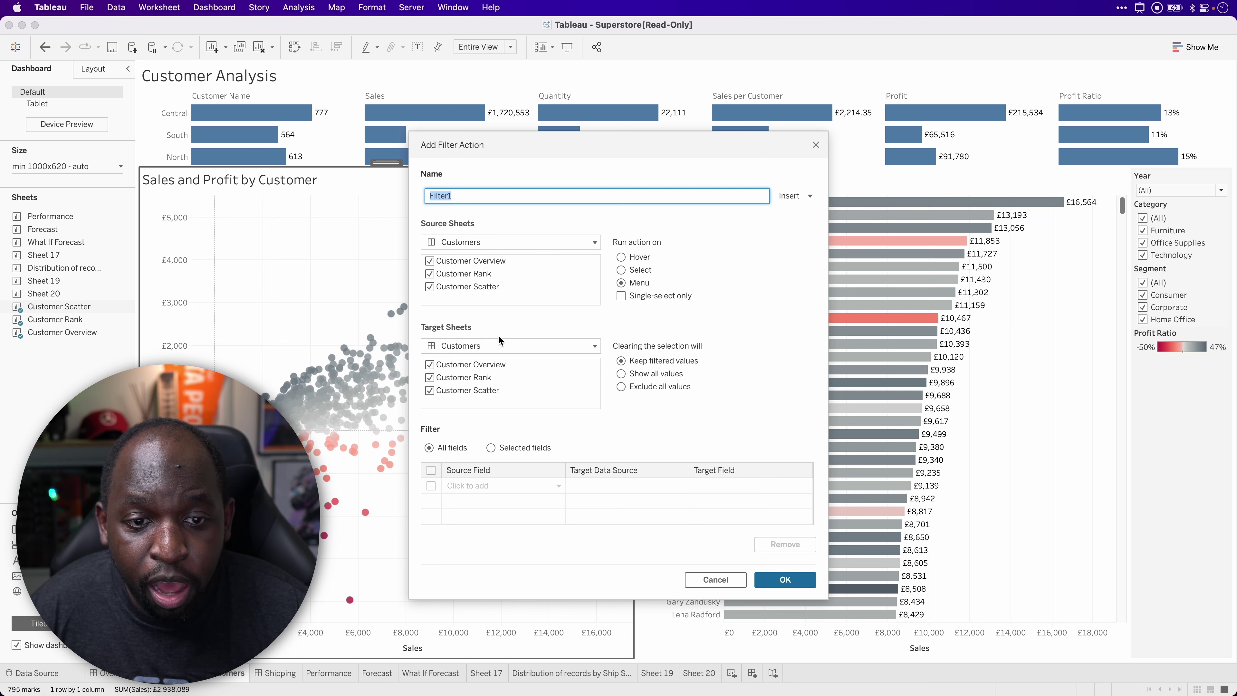
pyautogui.click(497, 344)
pyautogui.click(479, 392)
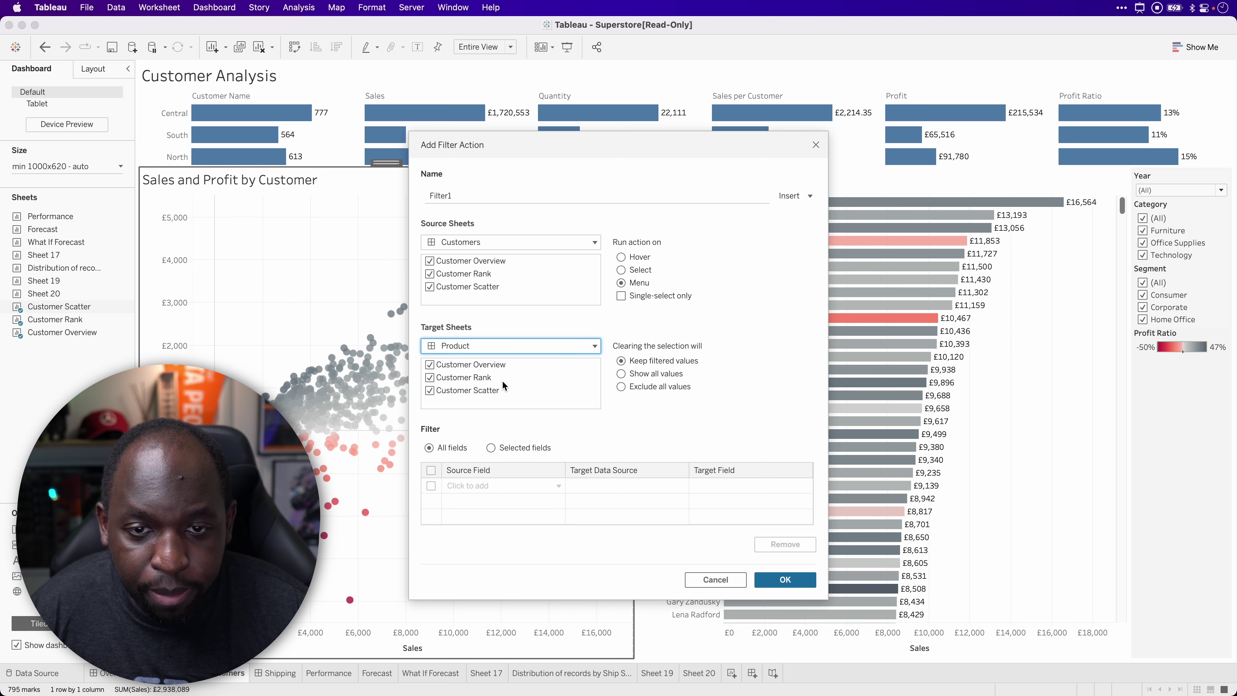
pyautogui.click(626, 270)
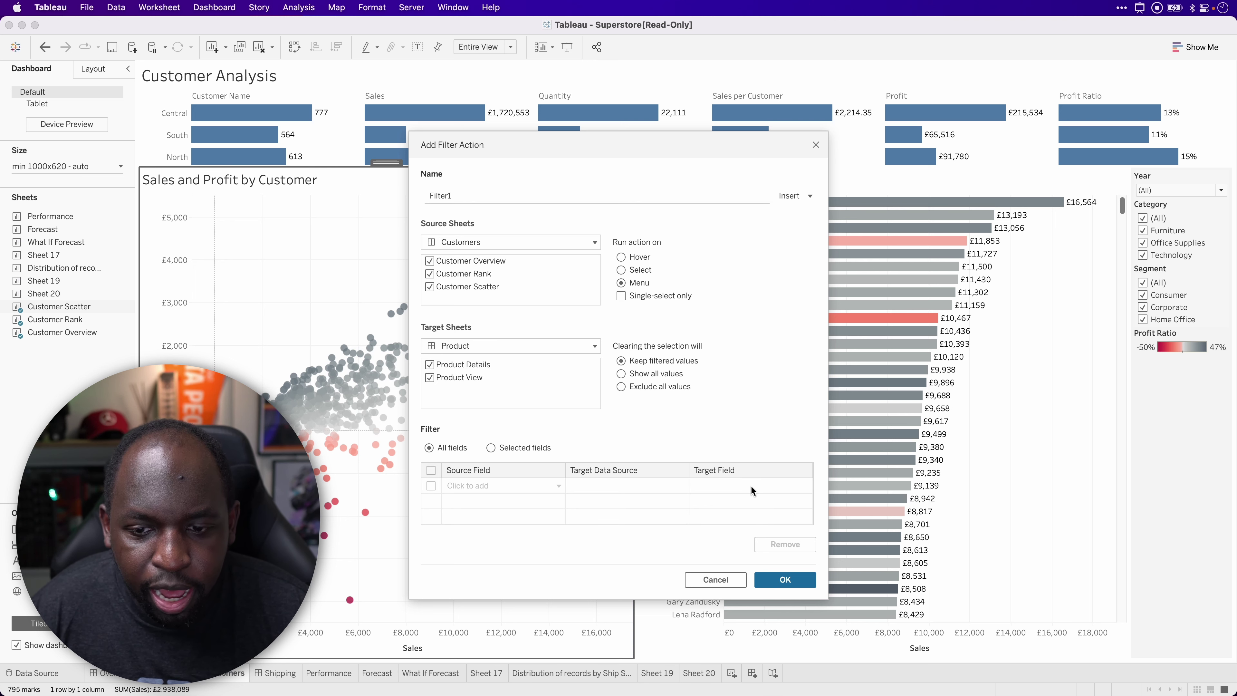
pyautogui.click(781, 579)
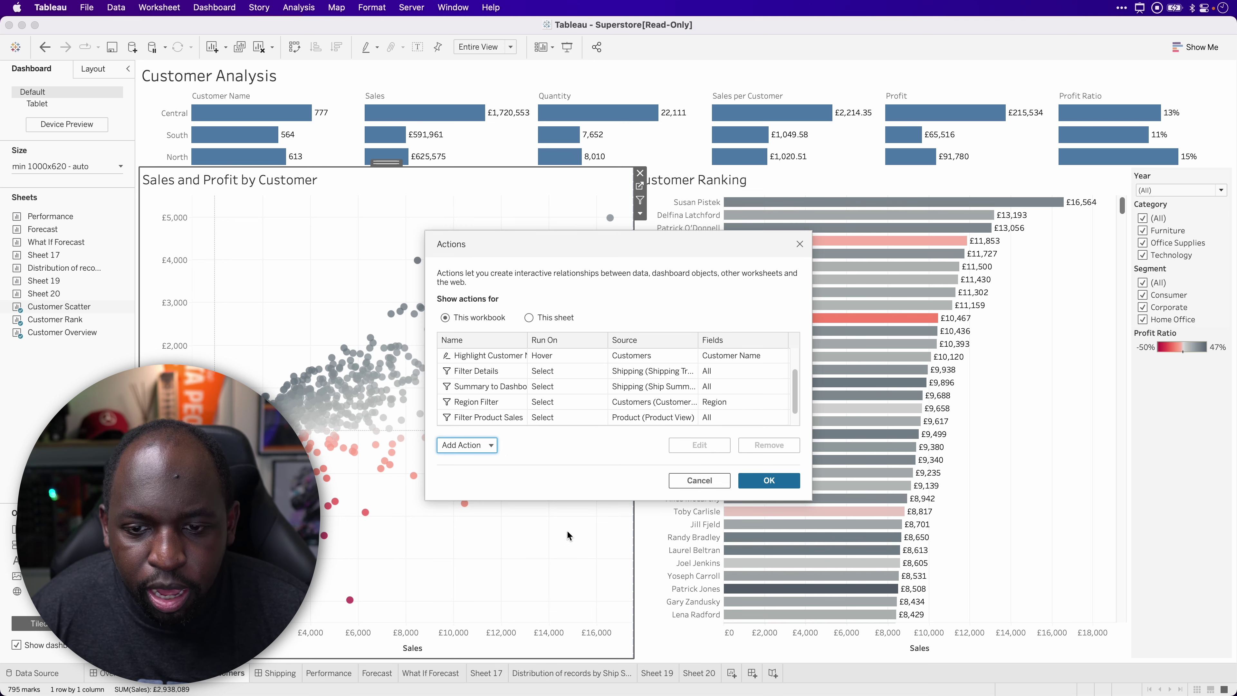
# Close Actions and run Filter1 from a customer's scatter-mark tooltip to open Product Drilldown
pyautogui.click(759, 483)
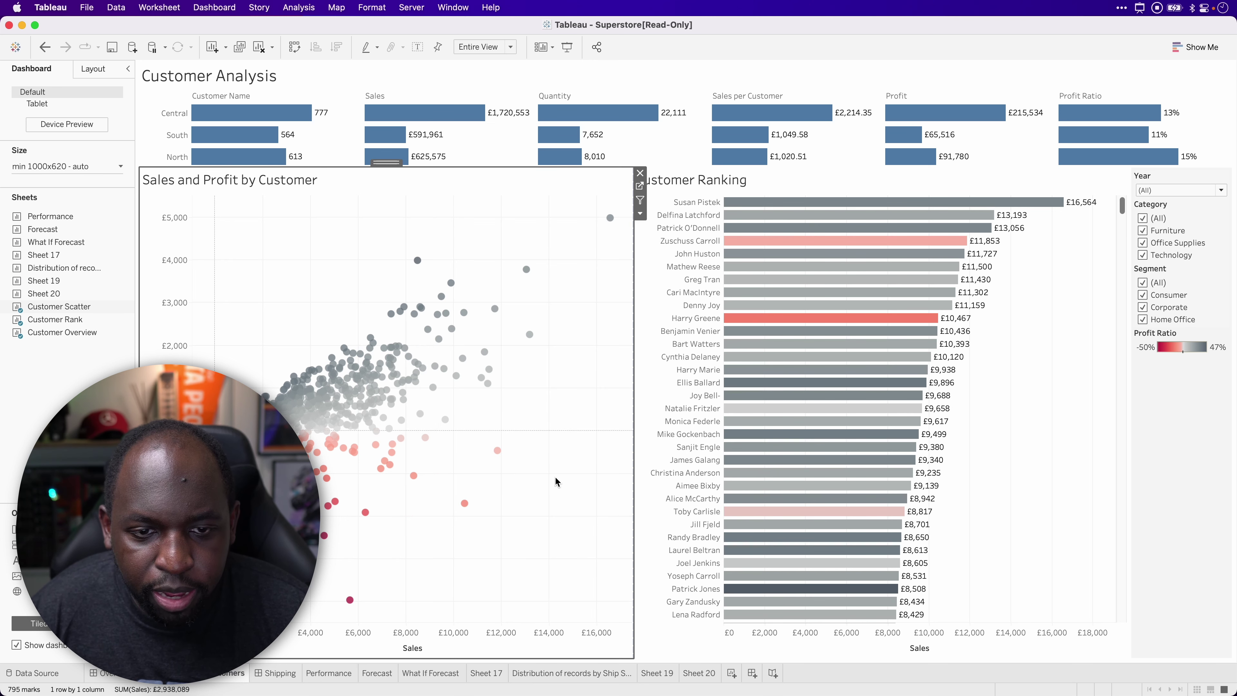
pyautogui.click(530, 334)
pyautogui.click(530, 335)
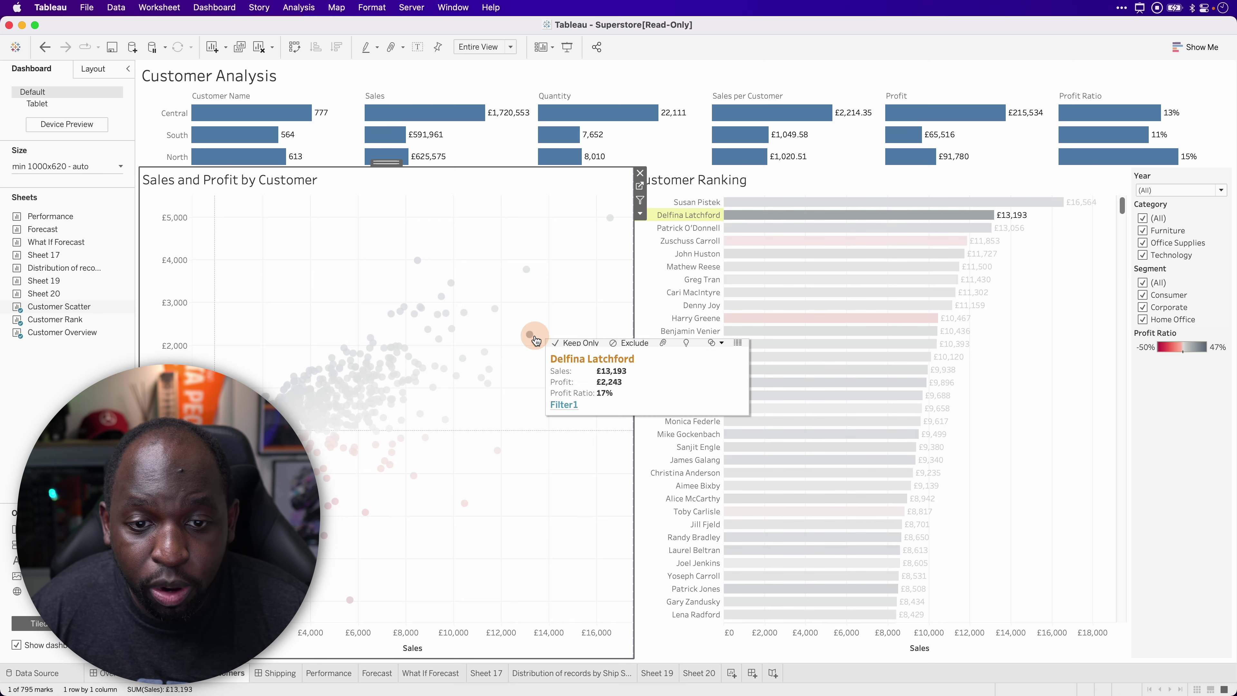
pyautogui.click(565, 405)
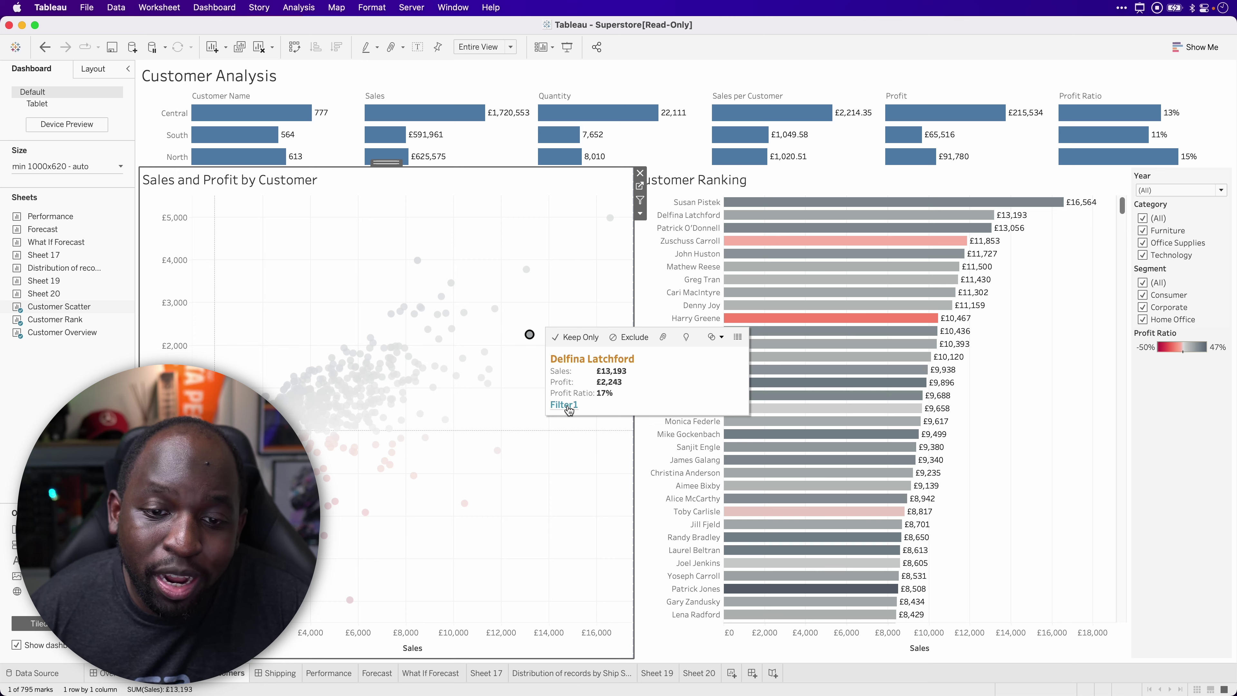
pyautogui.click(566, 406)
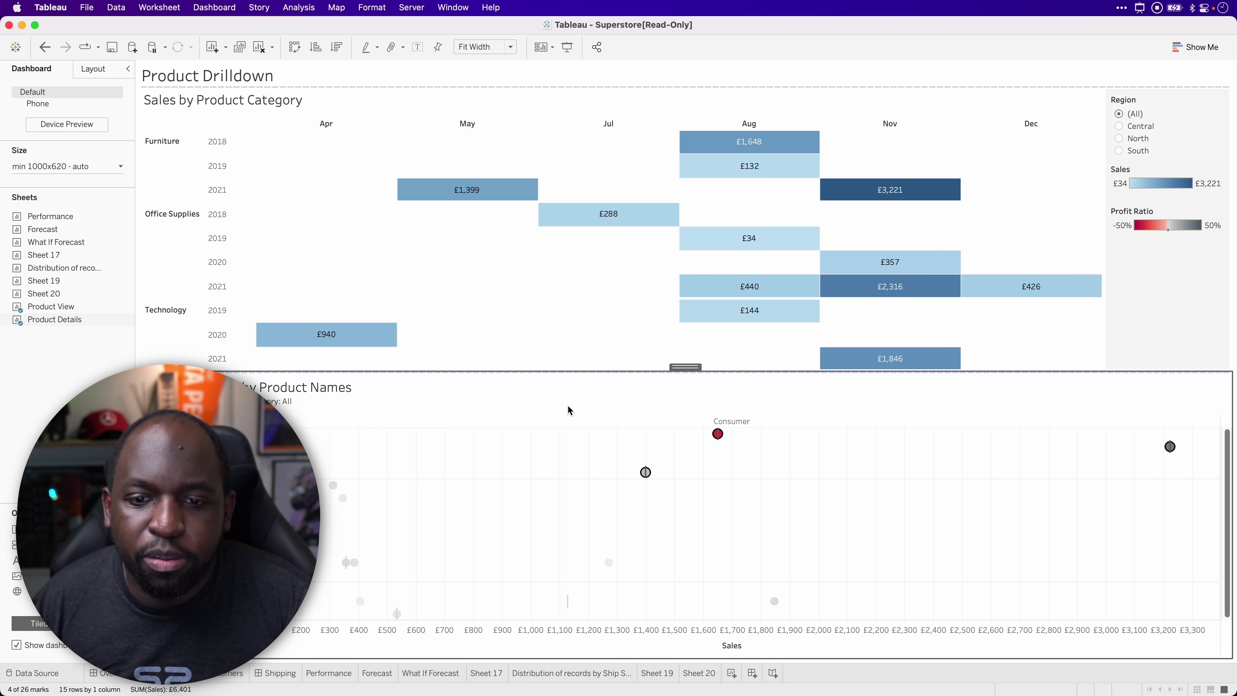
# Clear the selection and remove the customer Action filter from the Product Details sheet
pyautogui.click(562, 454)
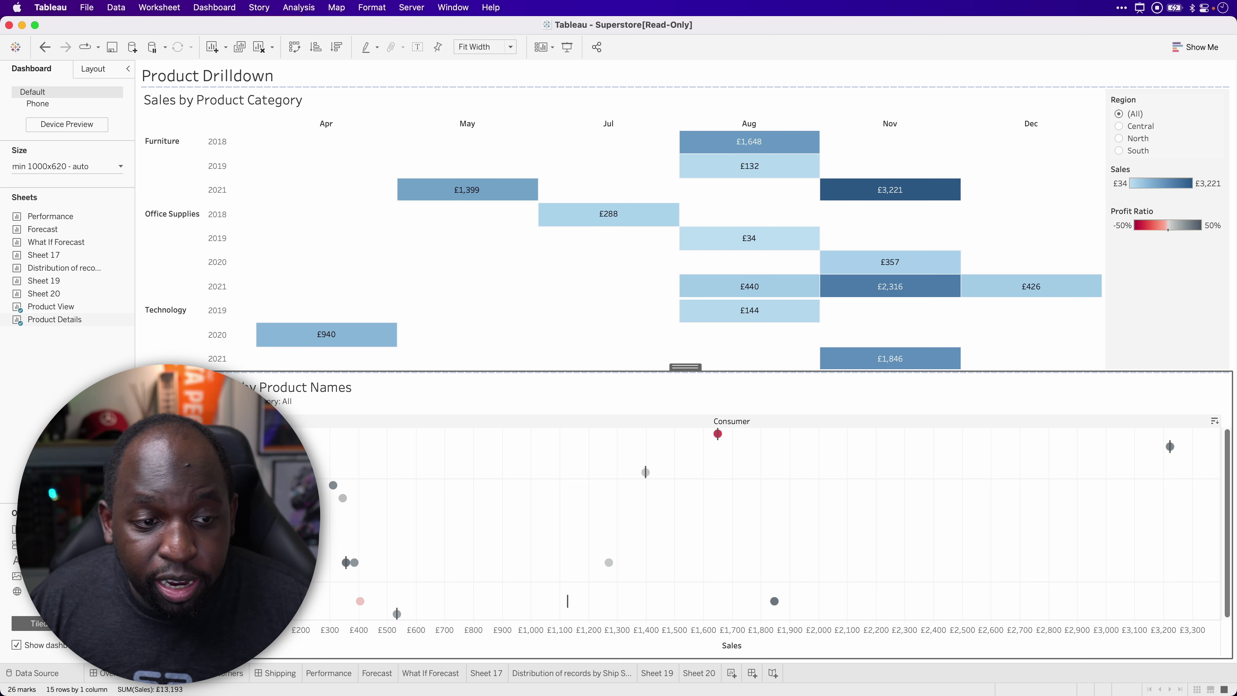
pyautogui.click(175, 672)
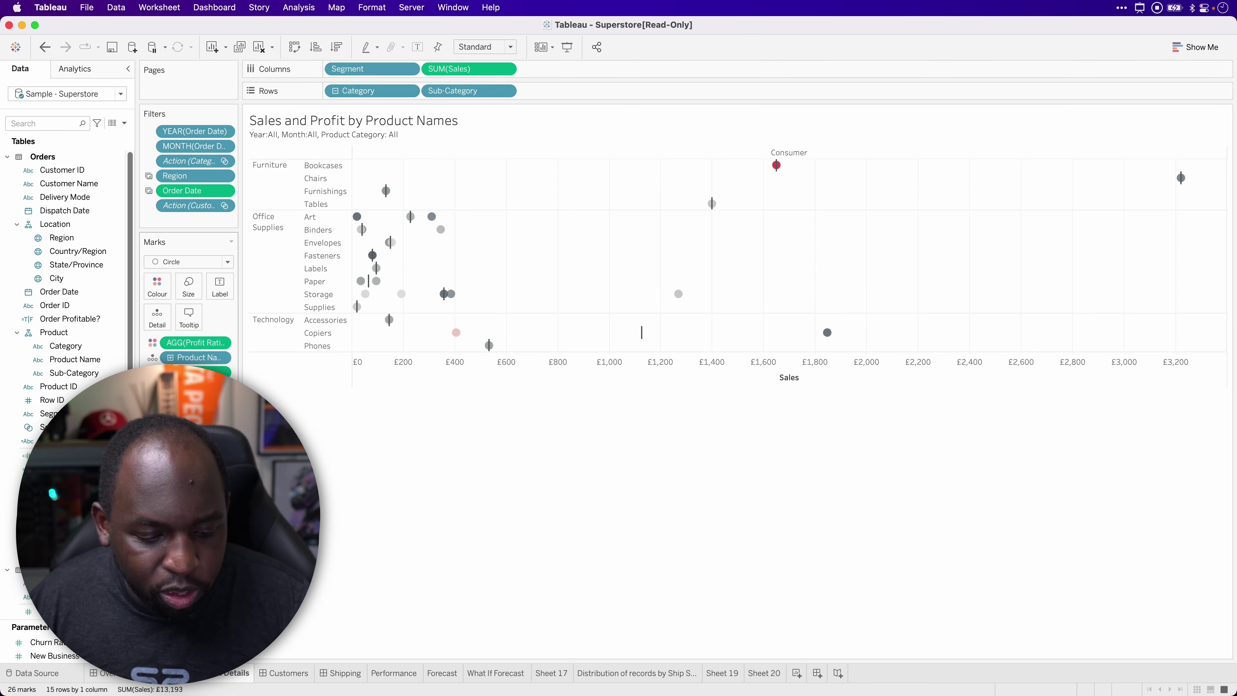
pyautogui.press('ctrl')
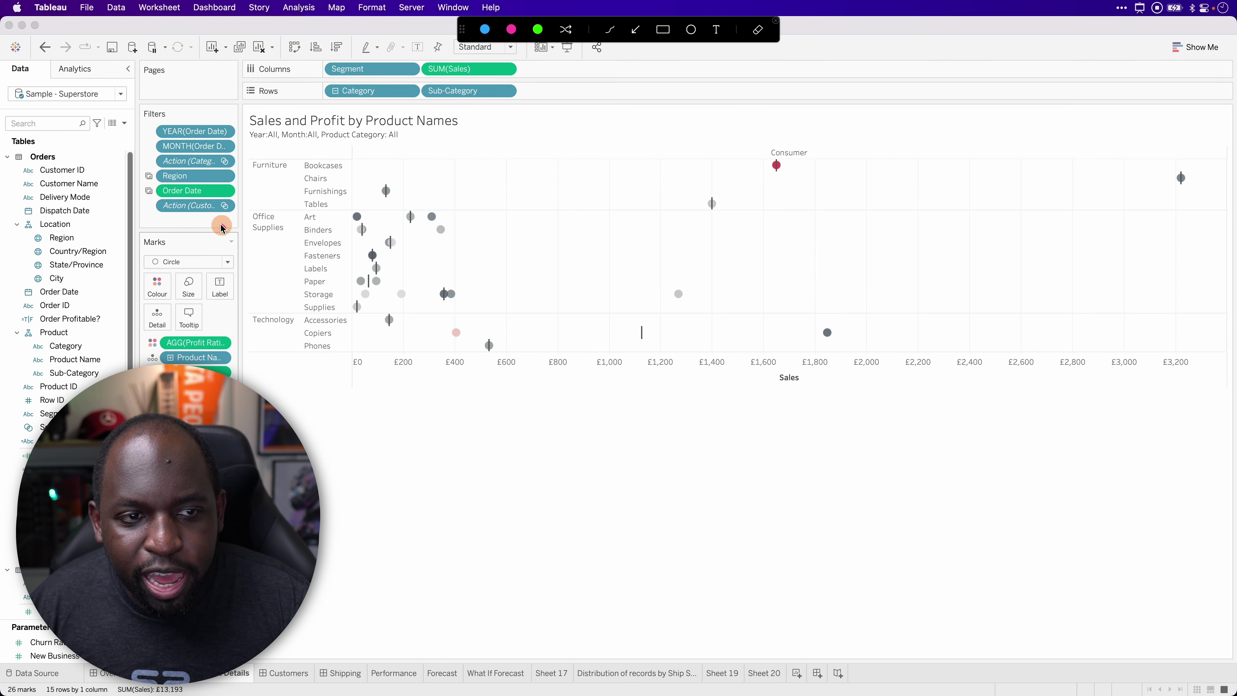
pyautogui.moveTo(225, 227)
pyautogui.mouseDown()
pyautogui.moveTo(156, 212)
pyautogui.moveTo(229, 208)
pyautogui.moveTo(195, 194)
pyautogui.moveTo(155, 209)
pyautogui.moveTo(256, 221)
pyautogui.mouseUp()
pyautogui.press('ctrl')
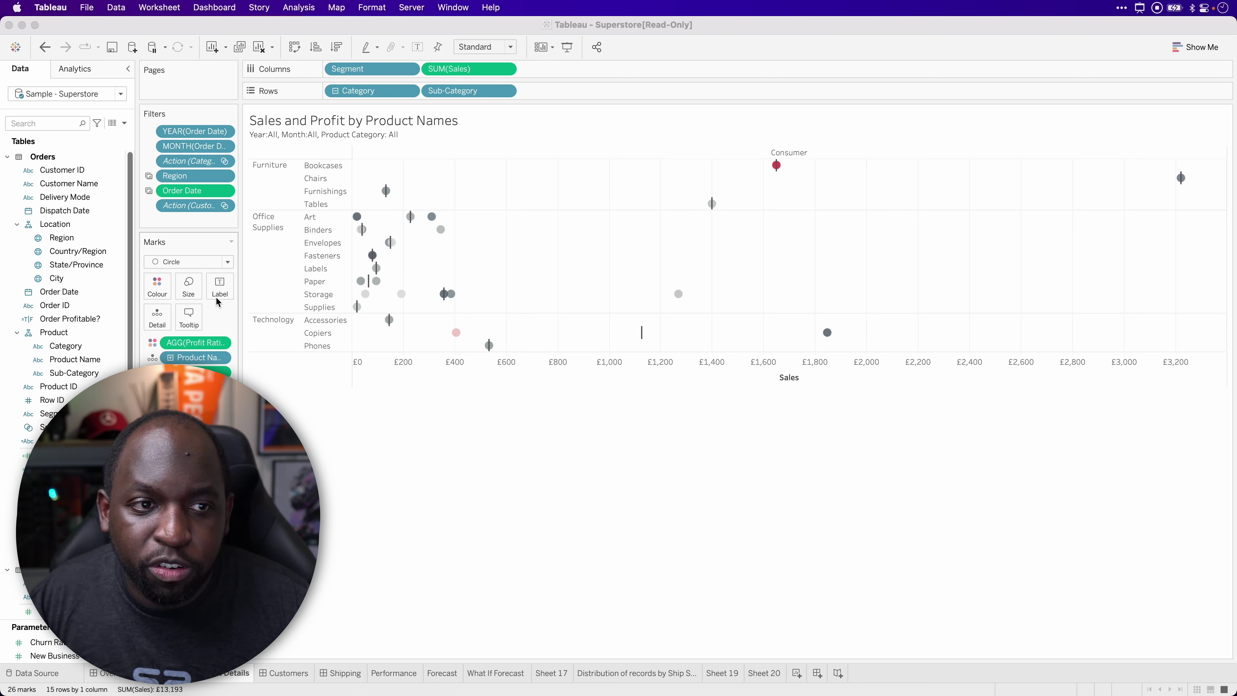
pyautogui.moveTo(202, 205); pyautogui.dragTo(297, 600)
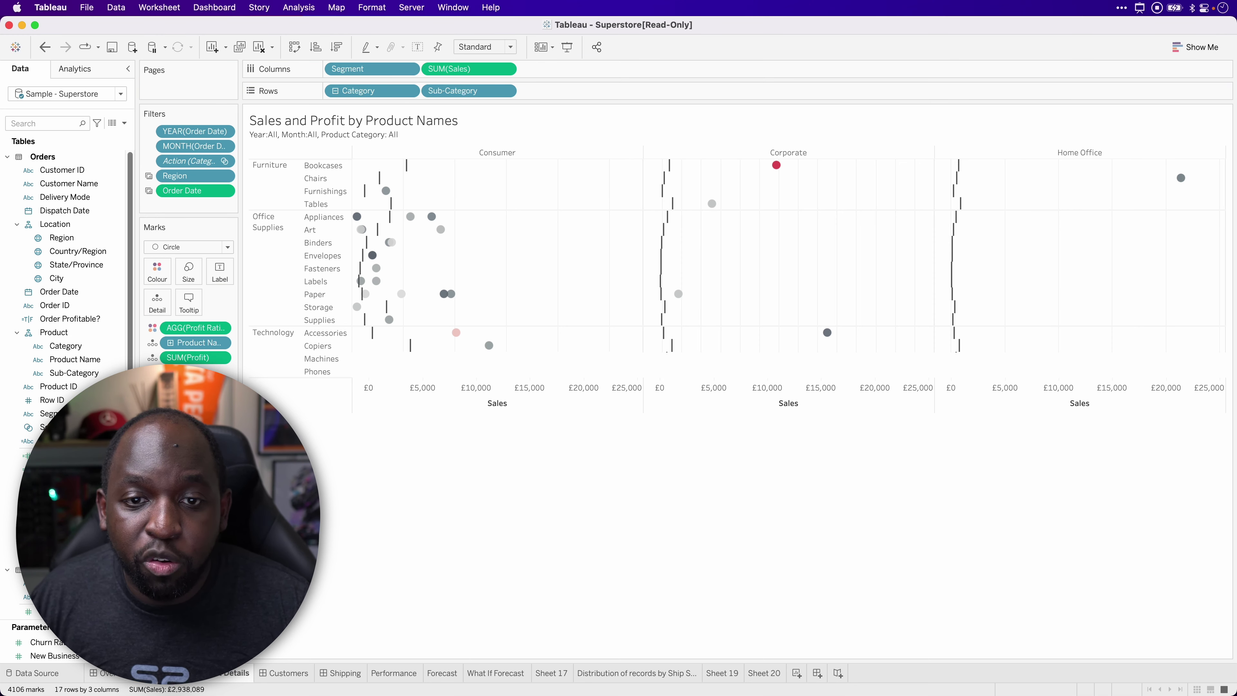
# Return to Product Drilldown and go to the heat map's Product View worksheet
pyautogui.hotkey('ctrl', 'Tab')
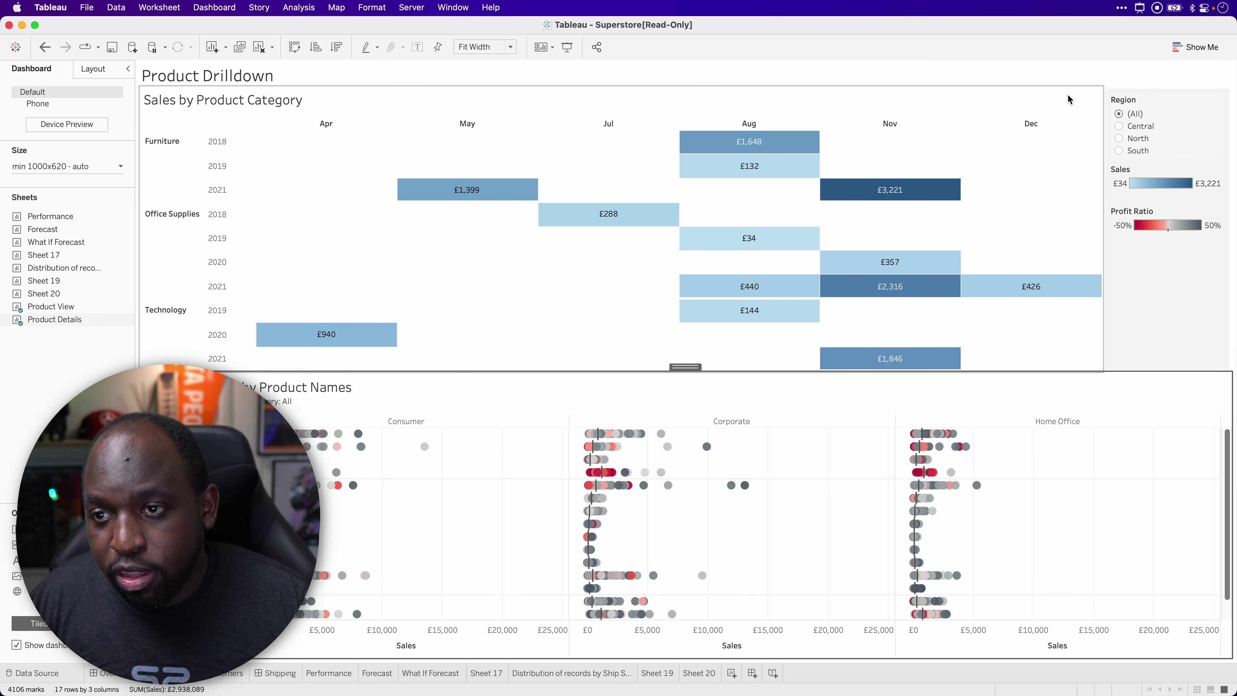
pyautogui.click(1088, 105)
pyautogui.click(1109, 112)
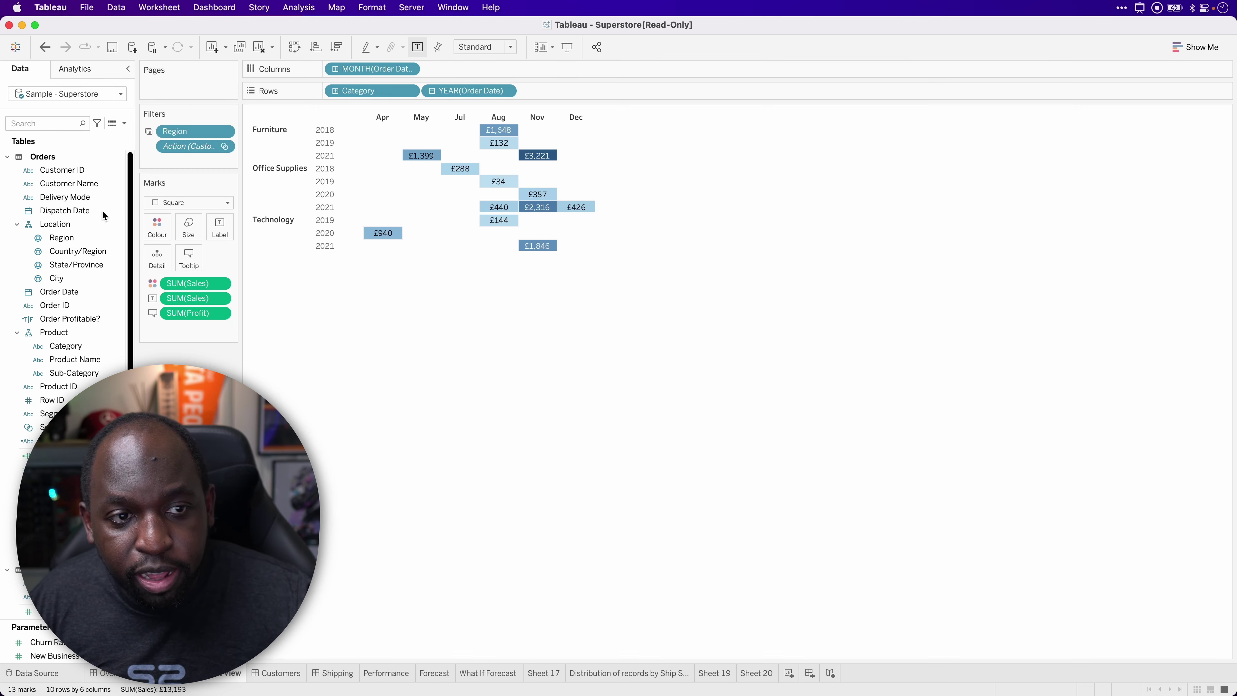
# Remove the Action filter from Product View, return to Customer Analysis, and deselect the customer mark
pyautogui.moveTo(190, 146); pyautogui.dragTo(232, 378)
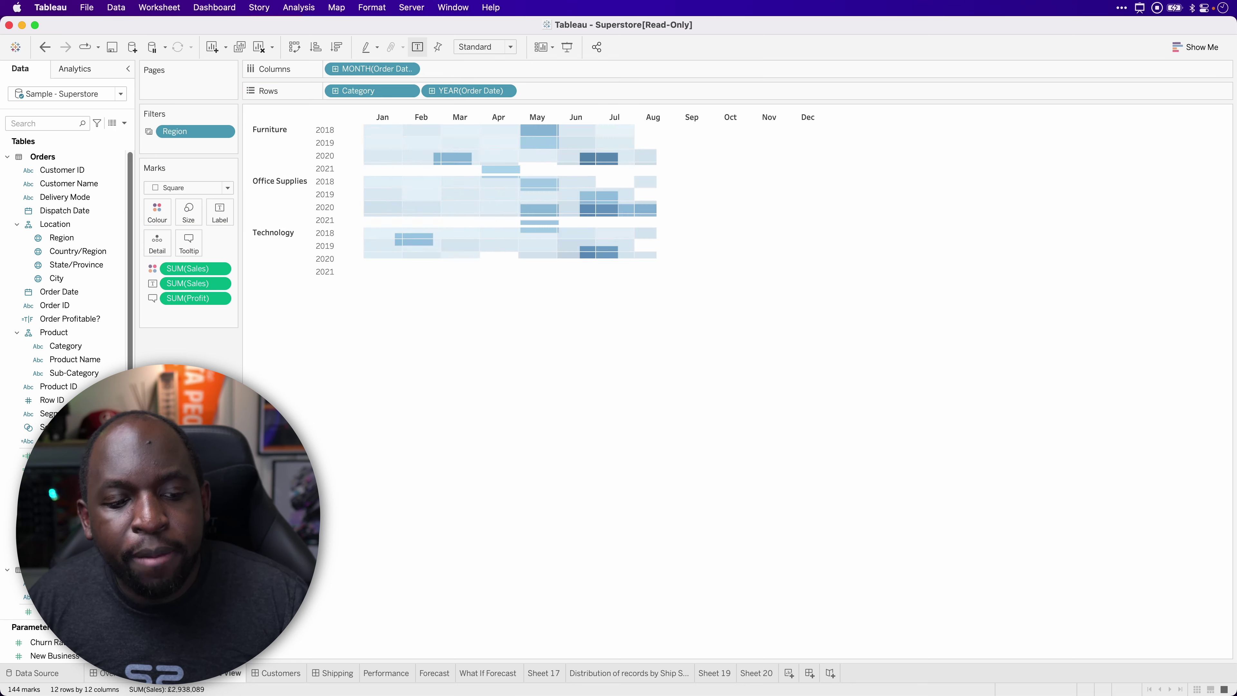
pyautogui.hotkey('ctrl', 'shift', 'Tab')
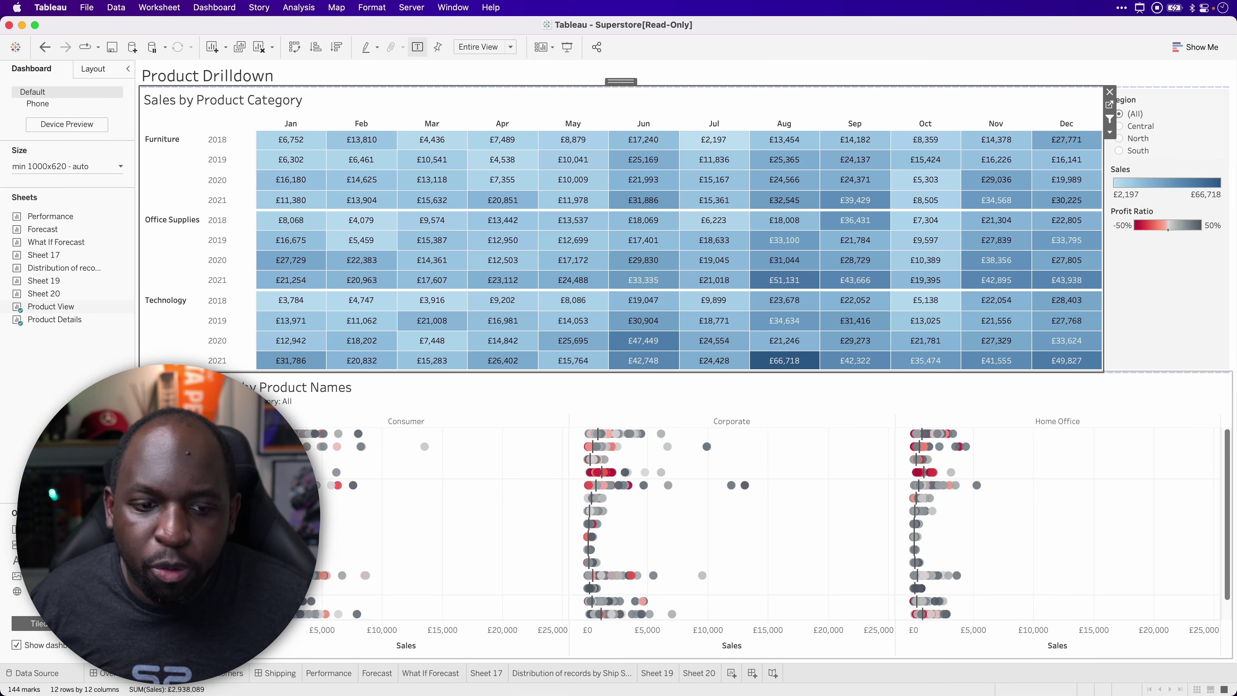
pyautogui.click(240, 679)
pyautogui.moveTo(530, 341)
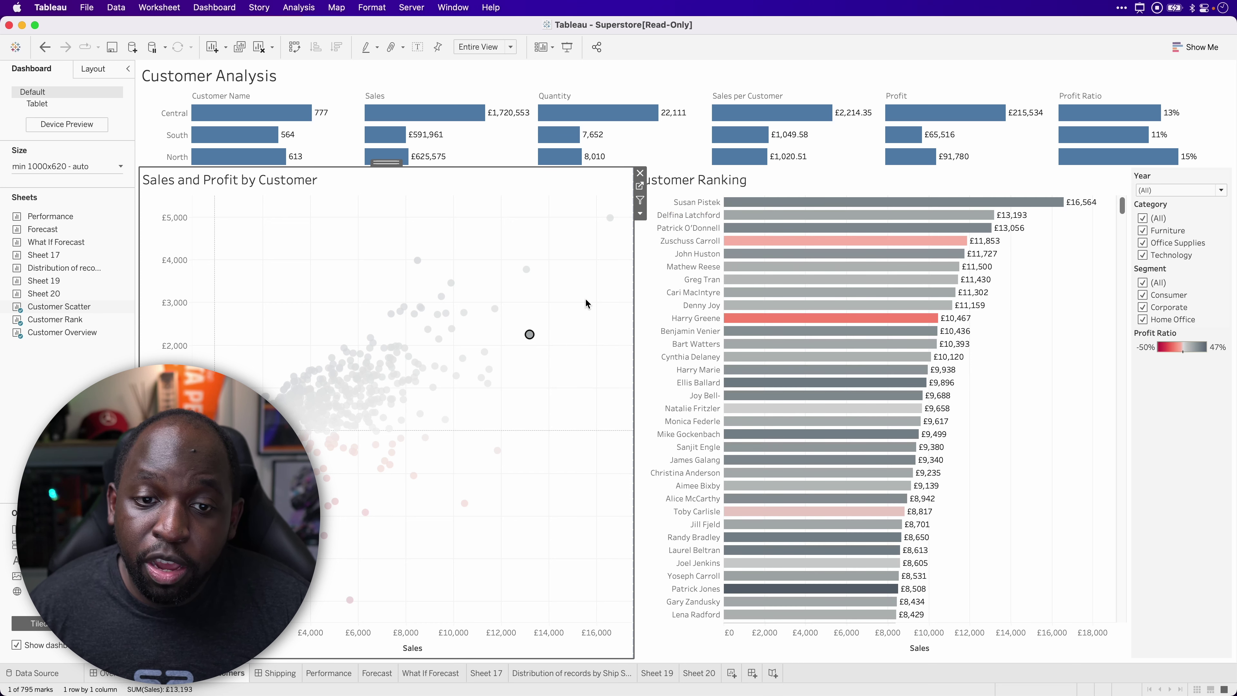
pyautogui.click(586, 300)
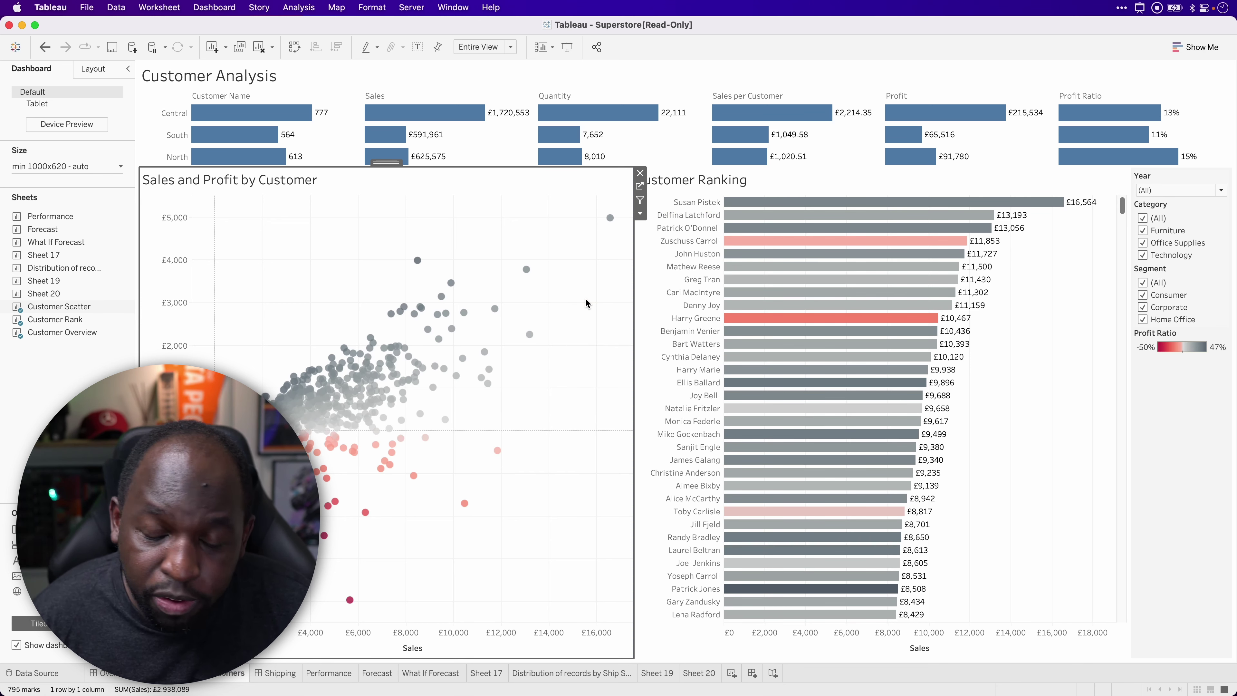